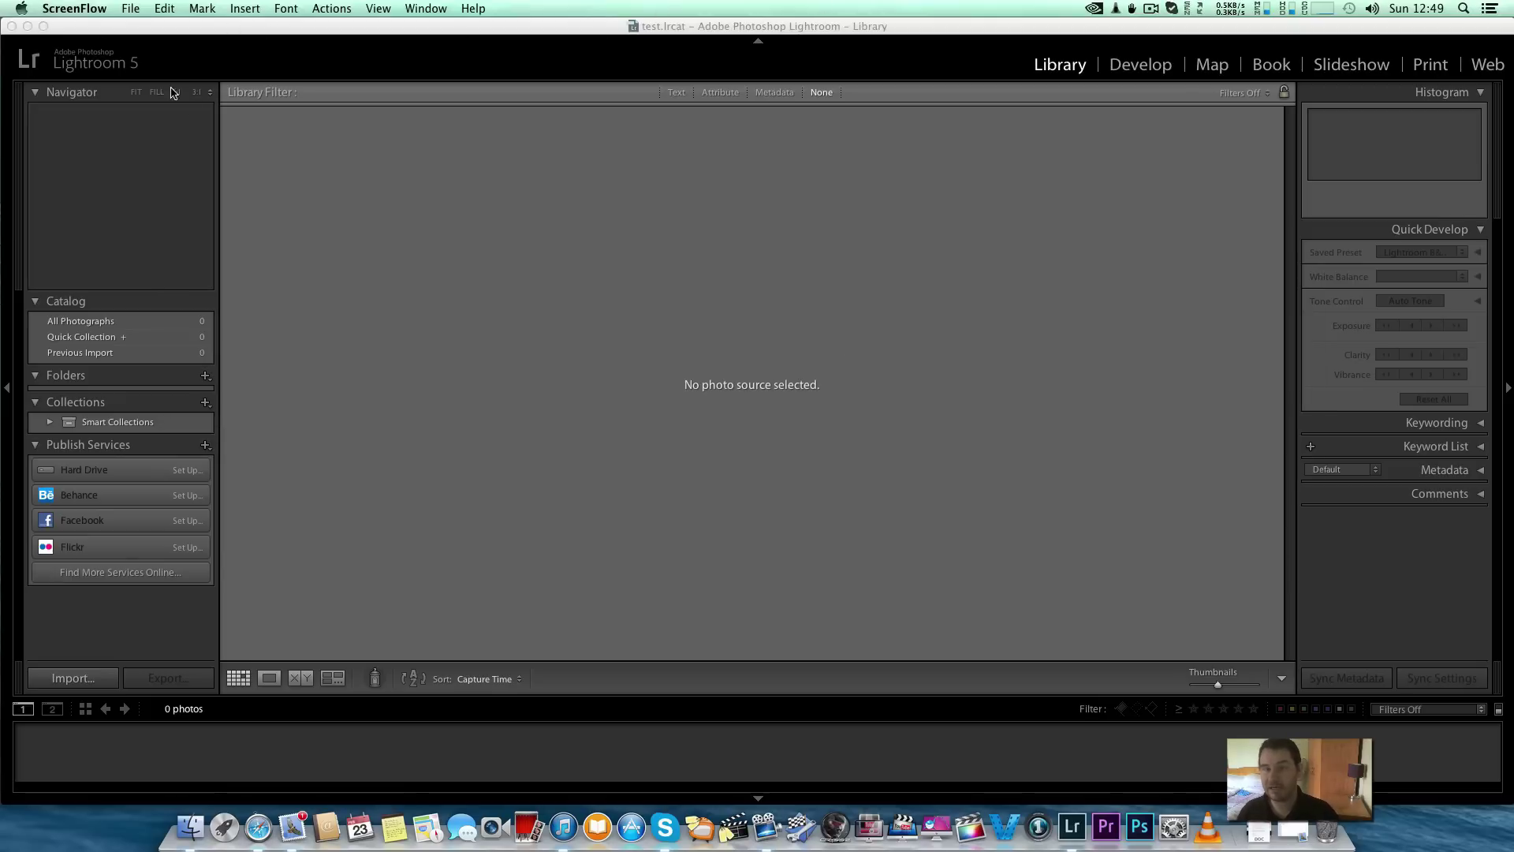
- Bring Lightroom with the empty test.lrcat catalog to the front and show its File menu
click(222, 124)
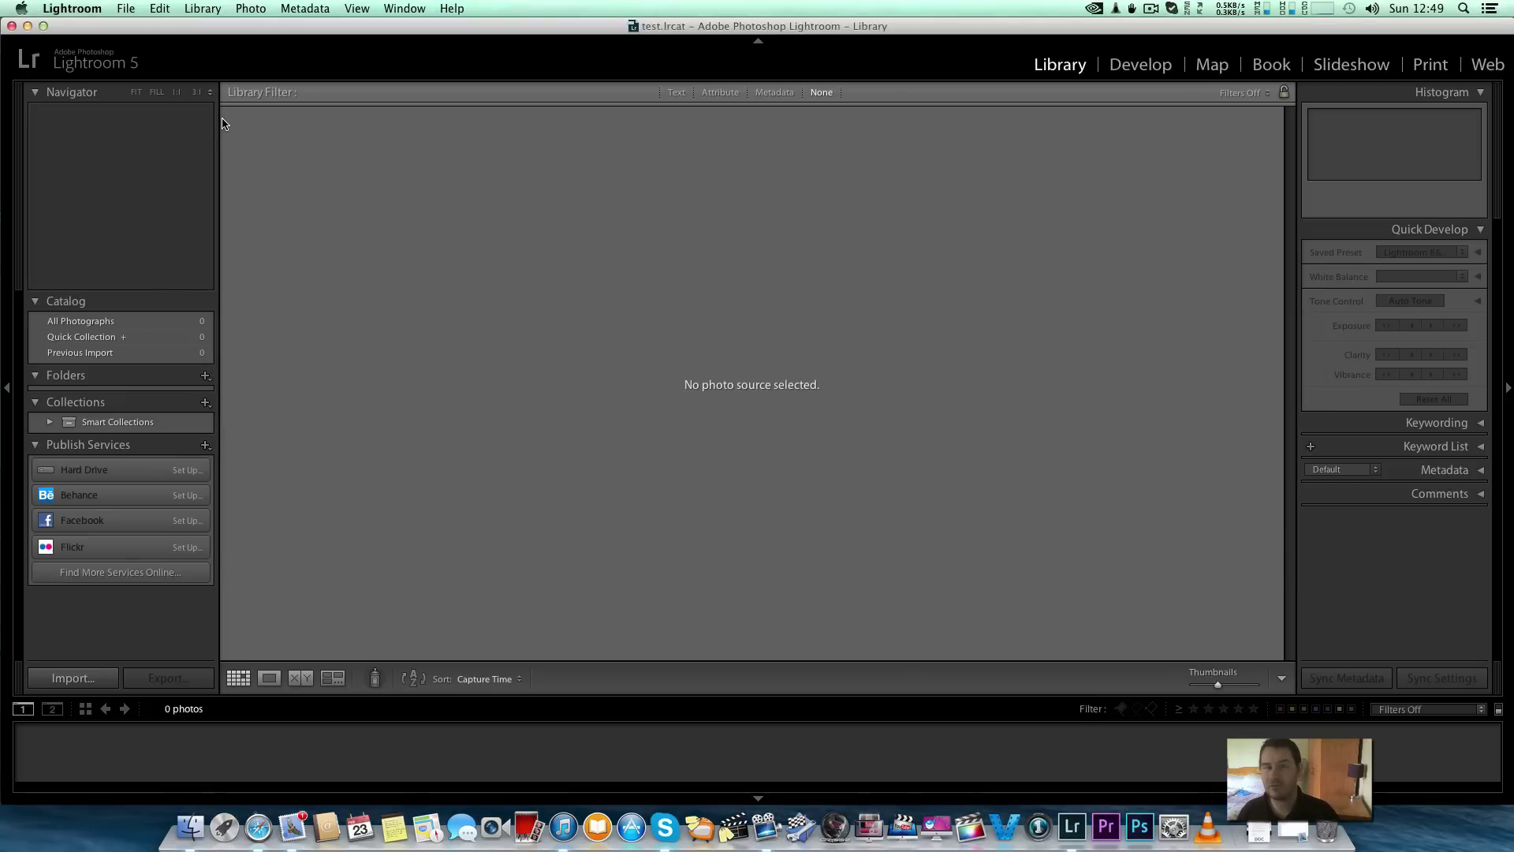
click(123, 14)
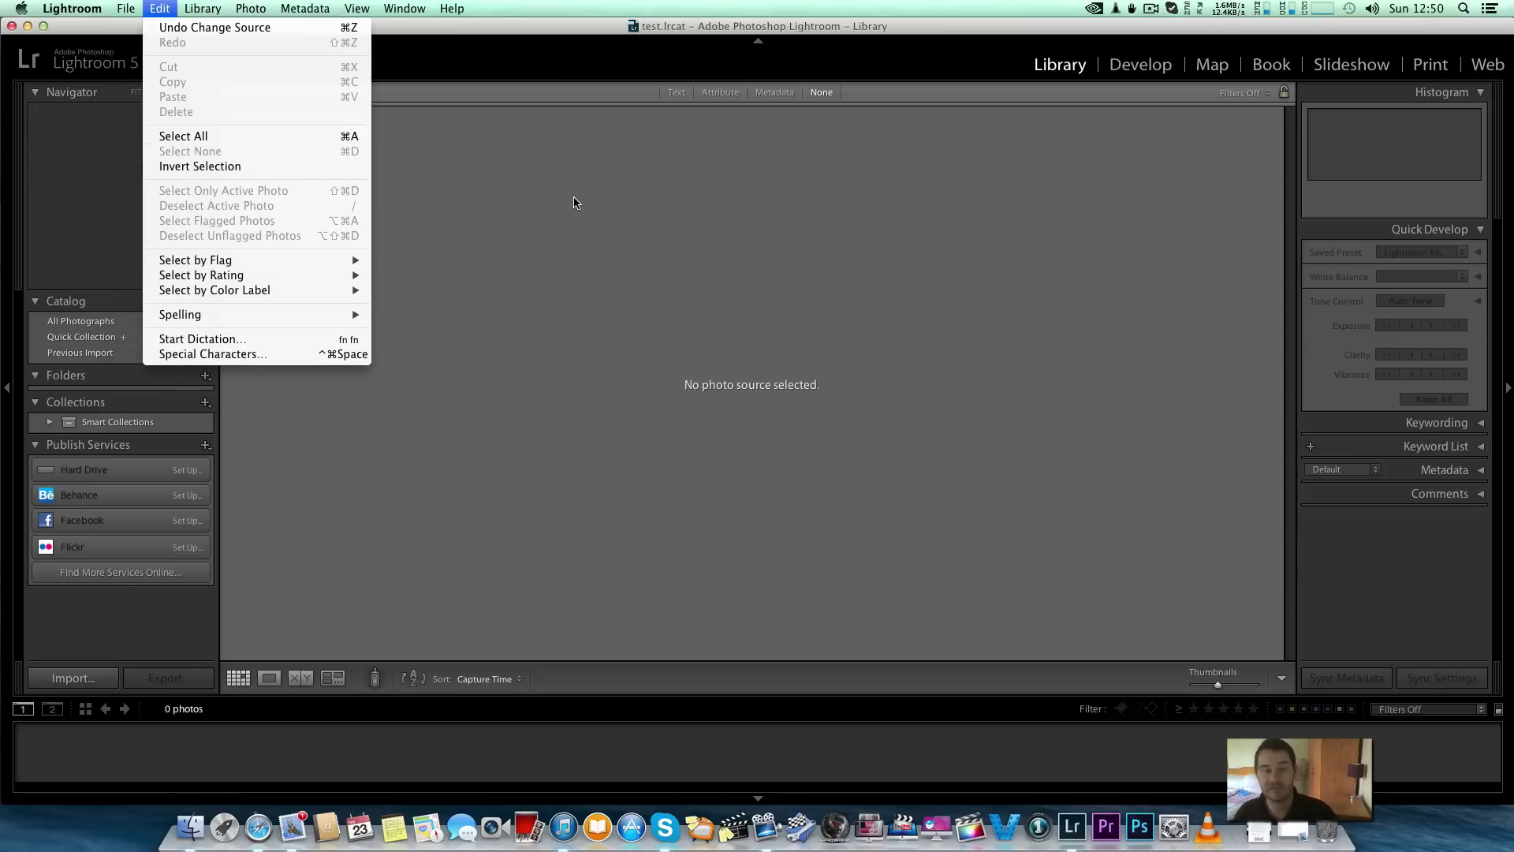
click(506, 205)
click(130, 9)
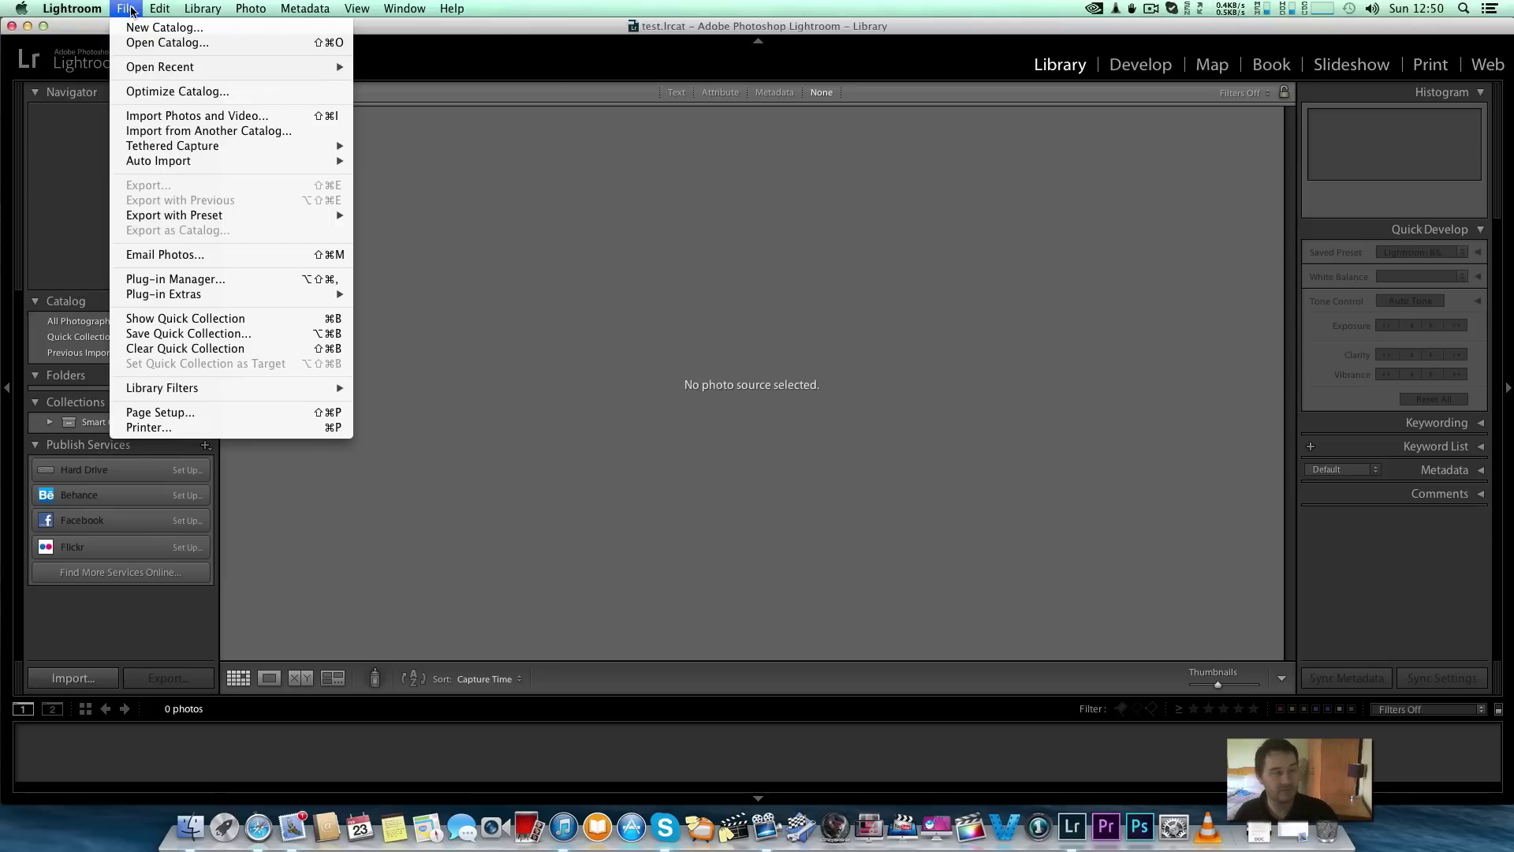
- Import the 139 photos from the Desktop 'web images' folder in Add mode
click(177, 116)
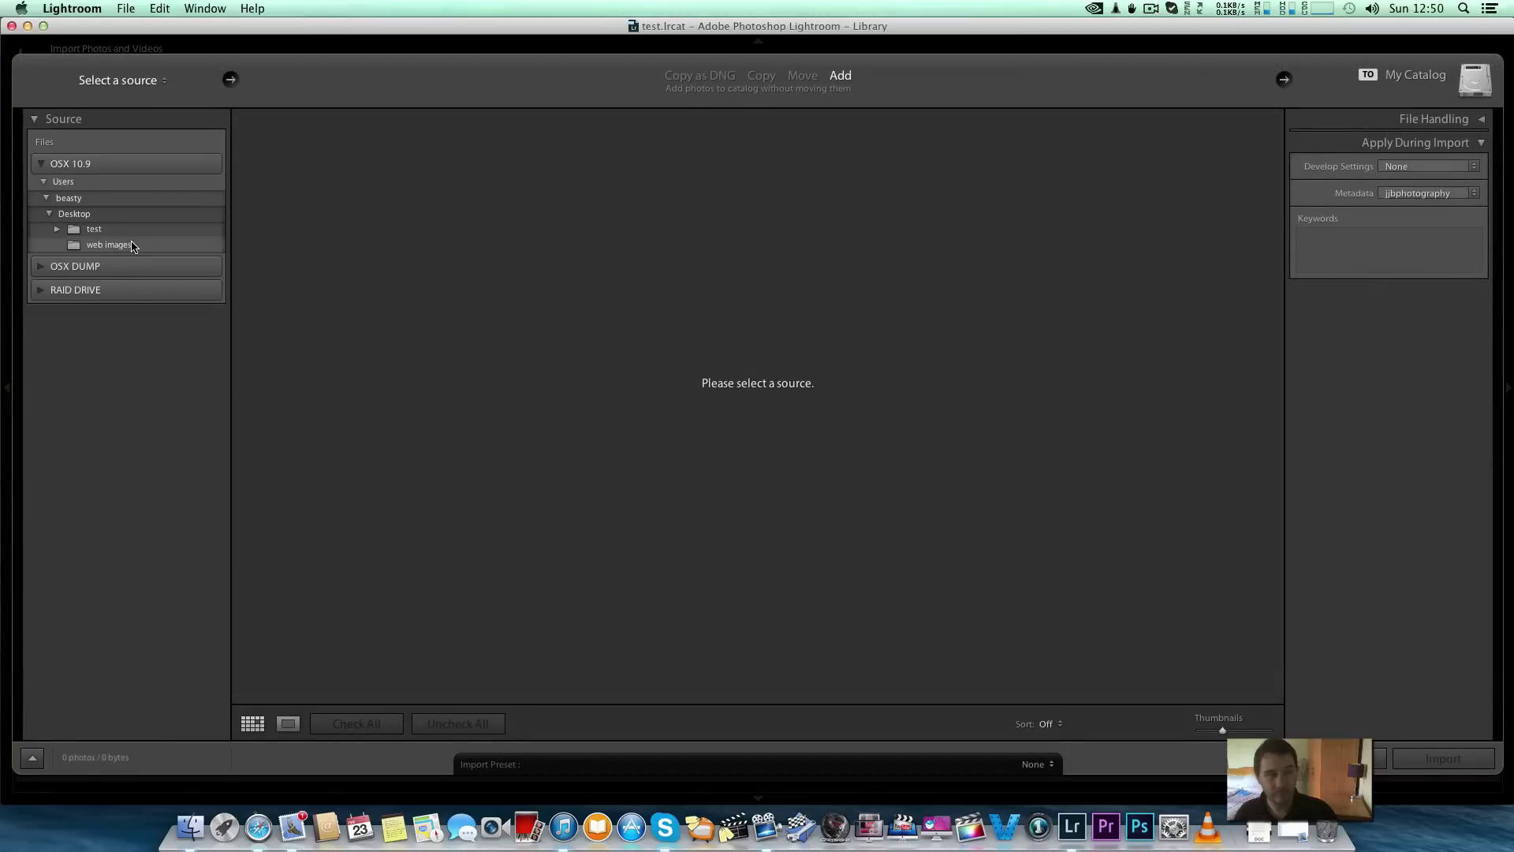
click(122, 245)
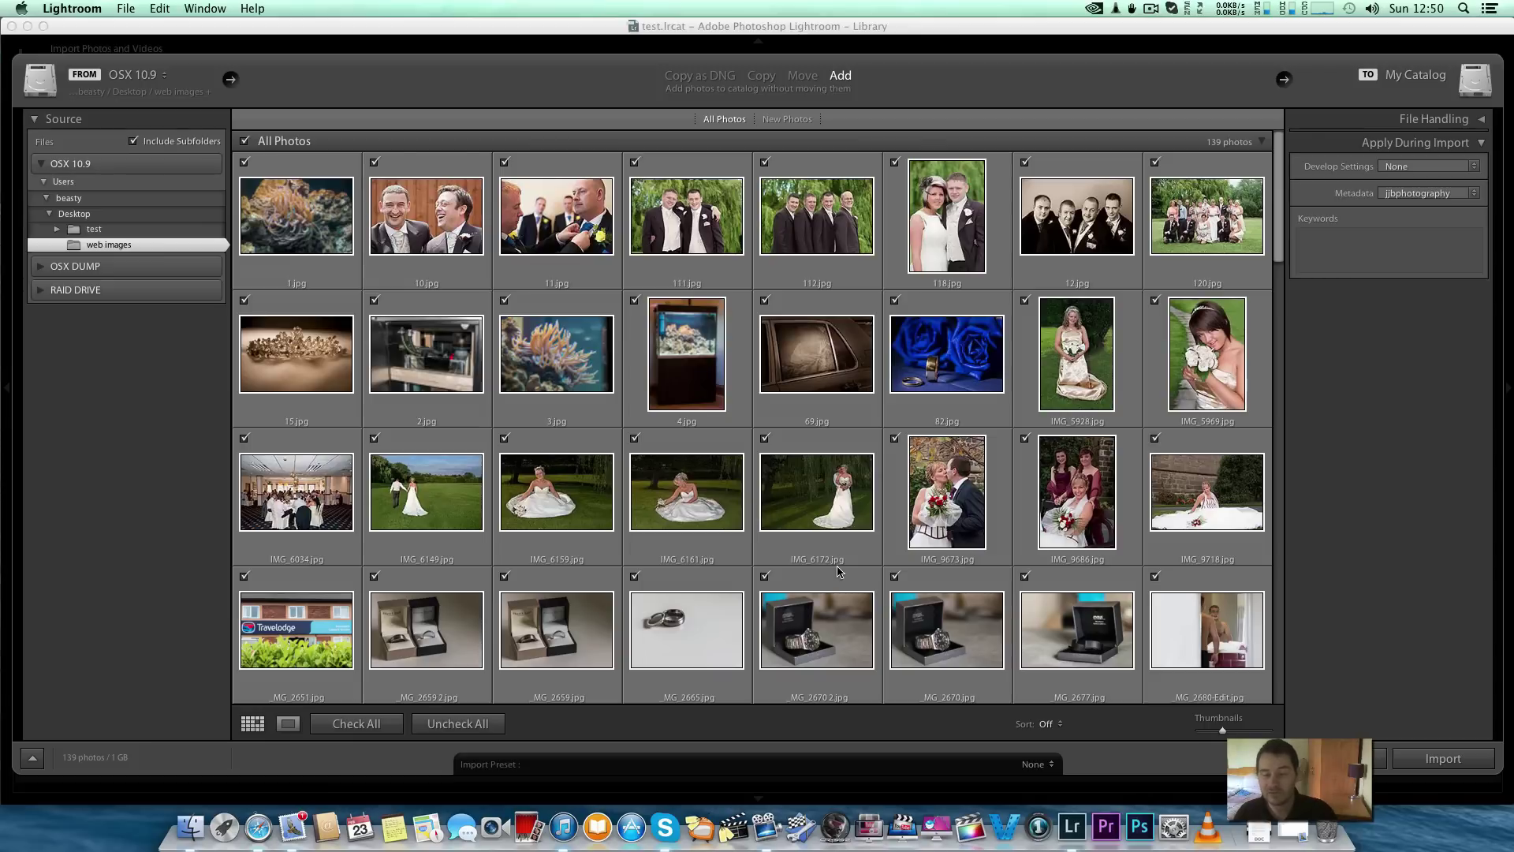
click(1434, 762)
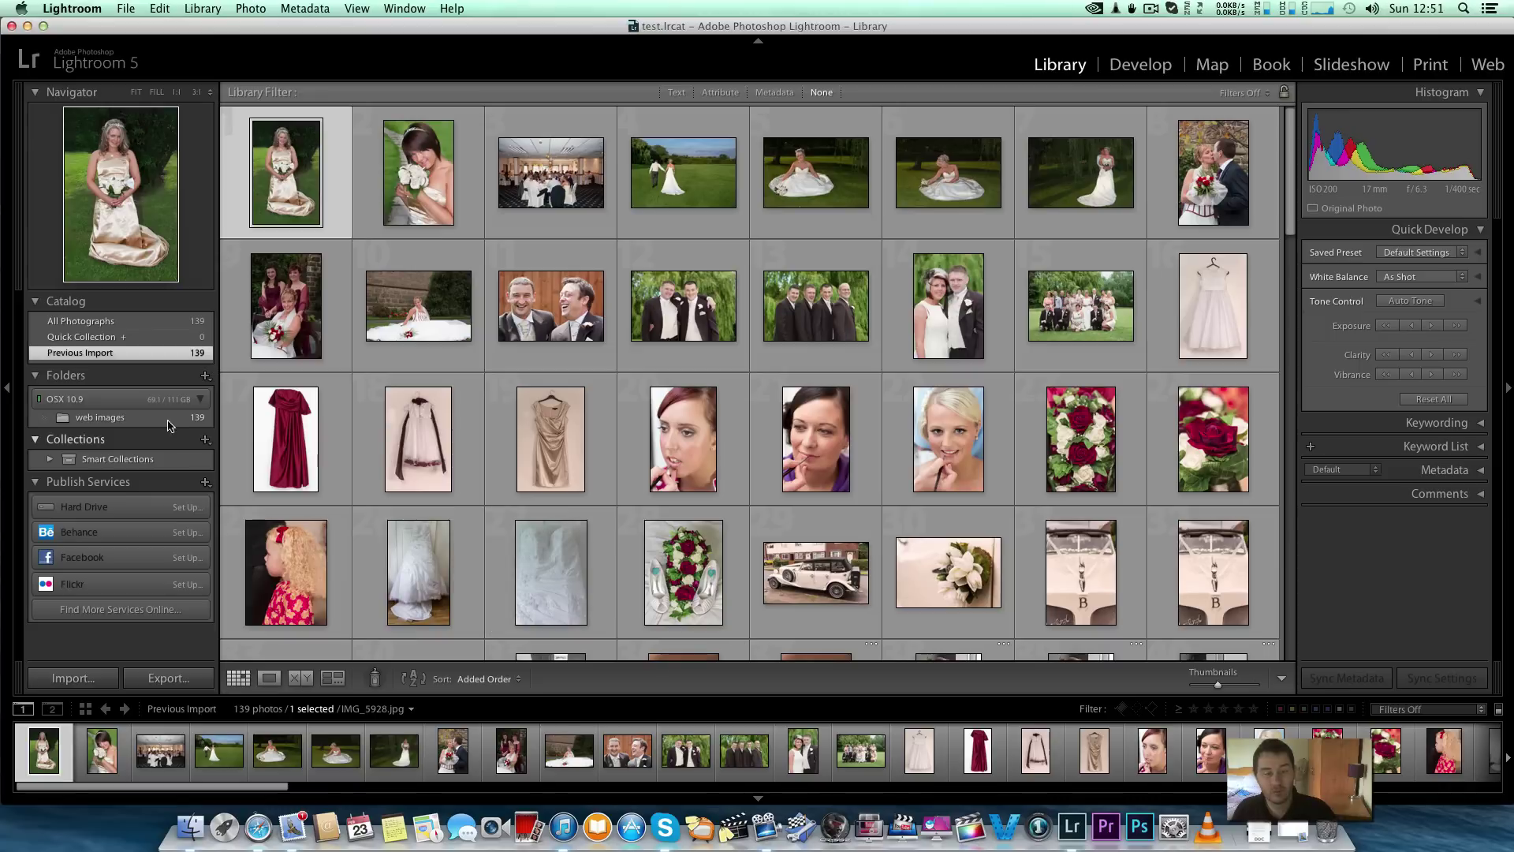
- Show the 'web images' folder in the grid, leaving the filter preset at Filters Off
click(104, 420)
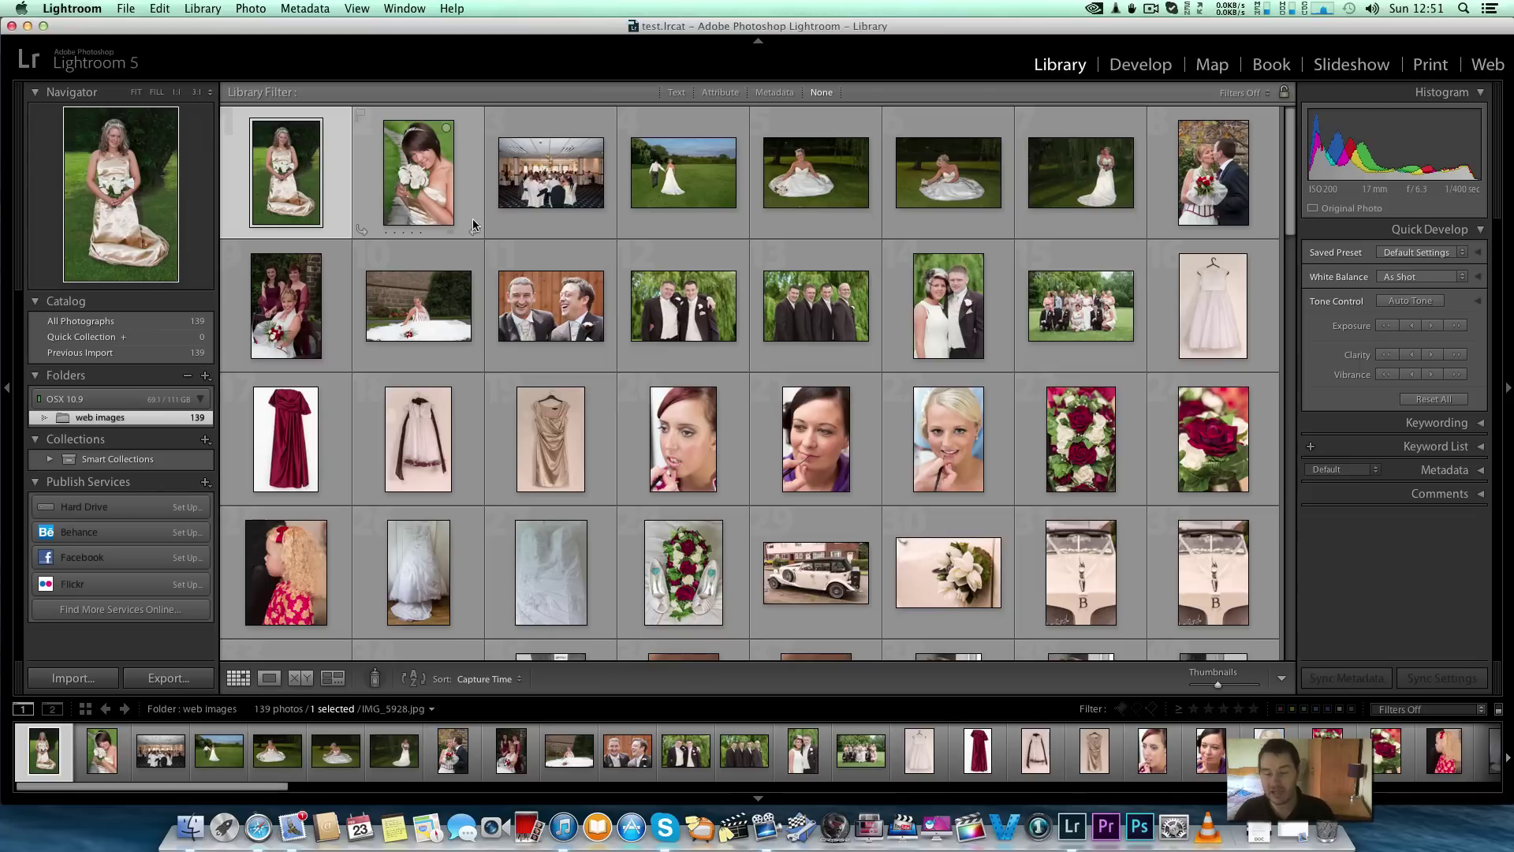
click(1411, 713)
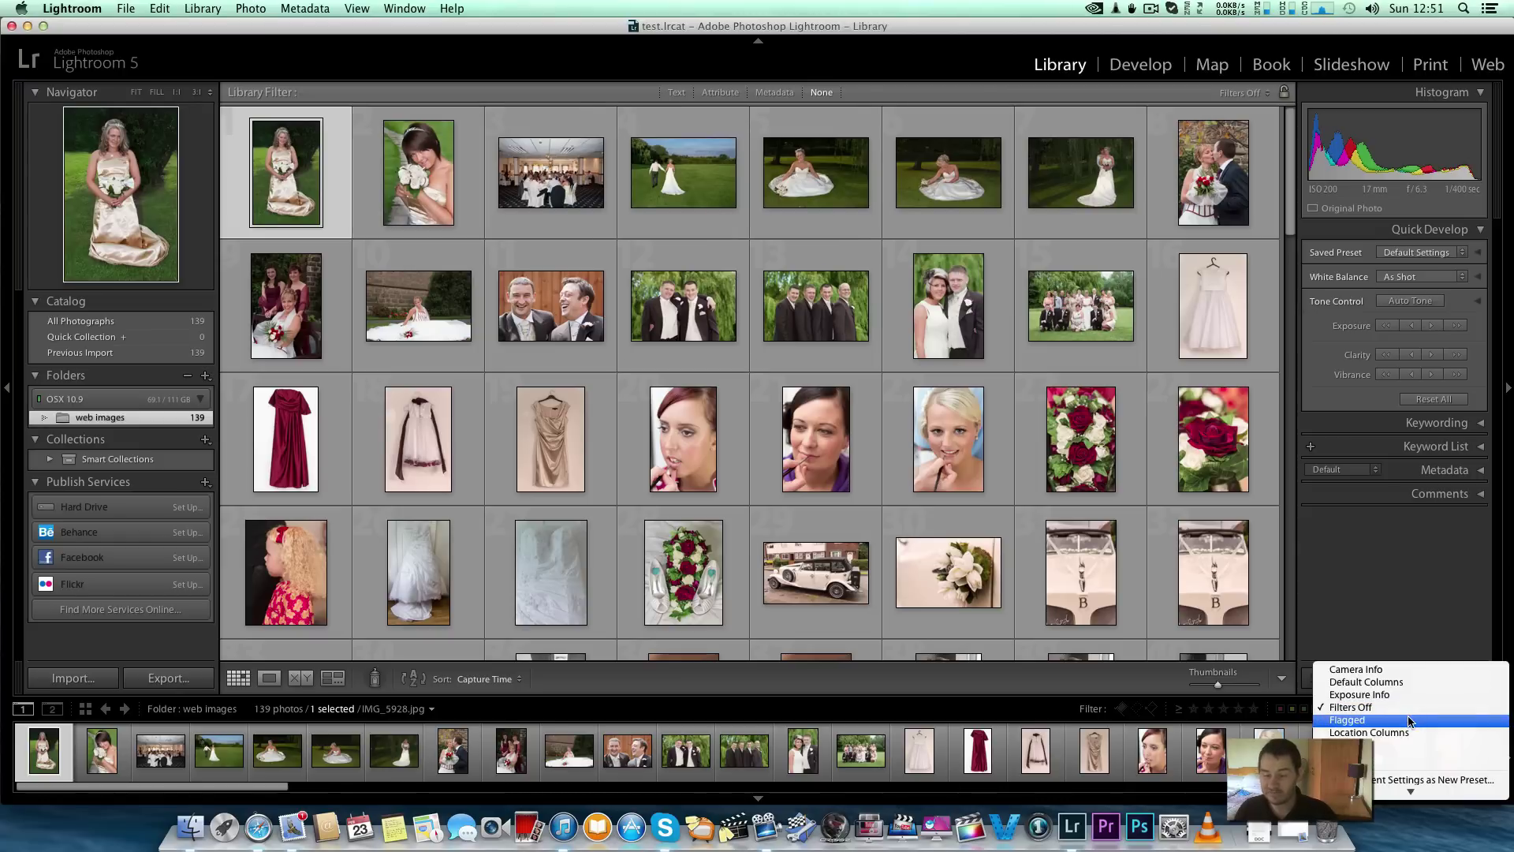
click(1390, 627)
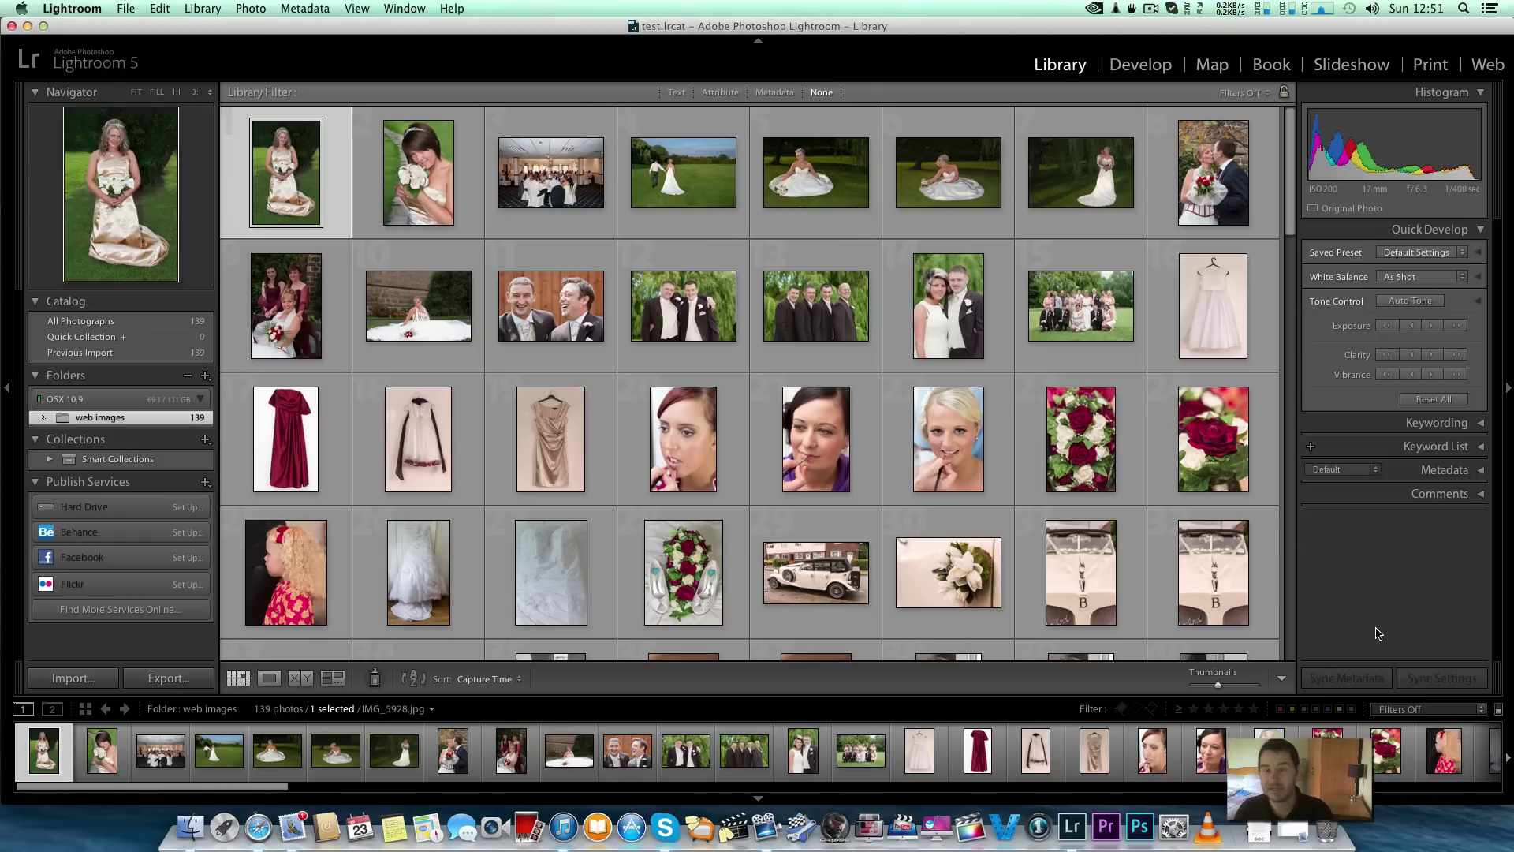
click(1145, 67)
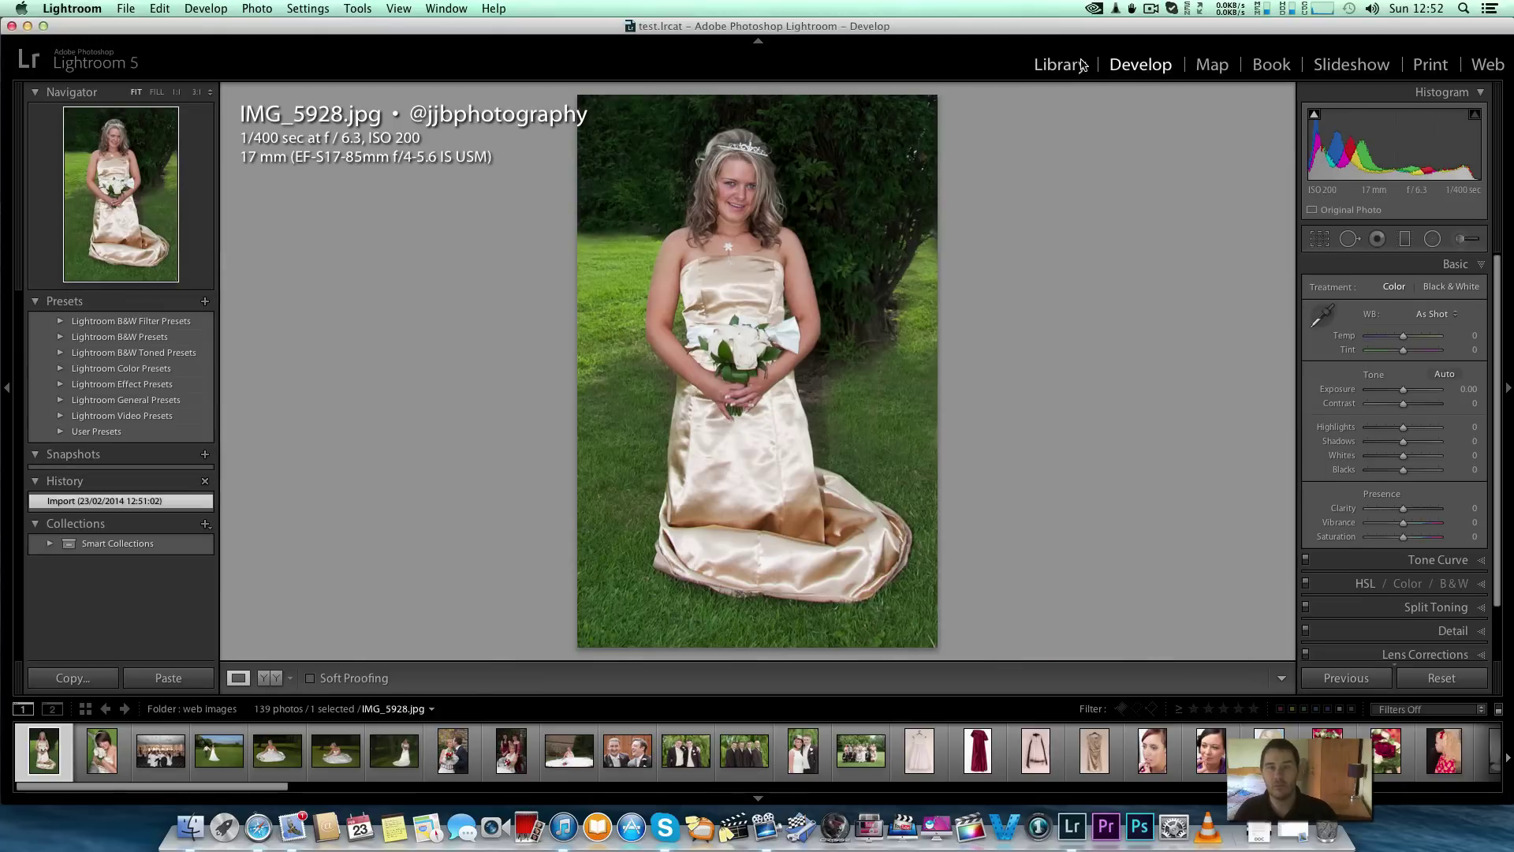
click(1075, 66)
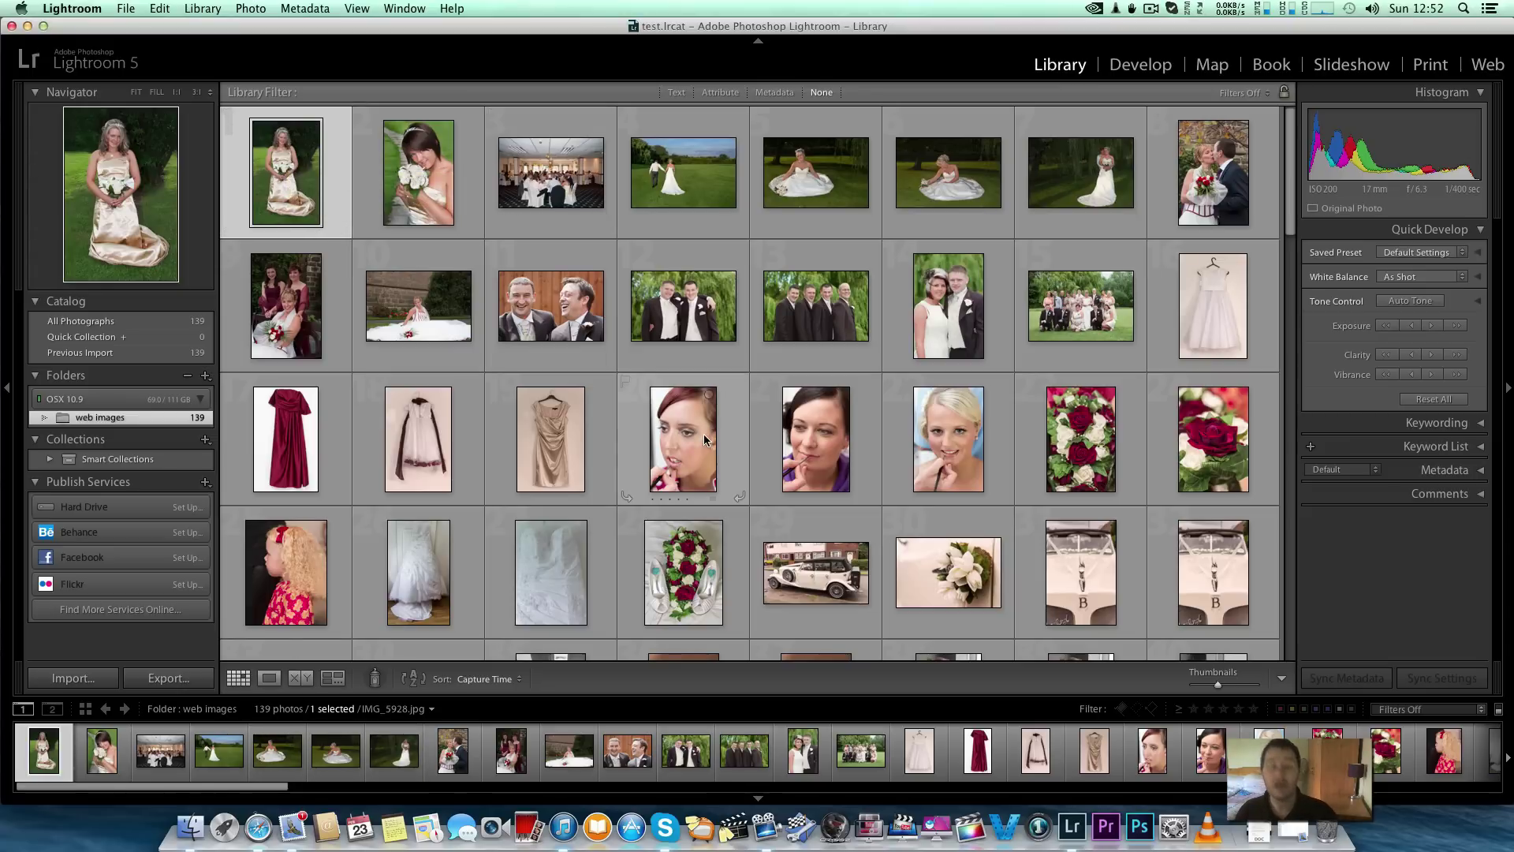
- View photos large and rate the bride portrait IMG_5928 and IMG_5969 one star
mouse_move(706, 441)
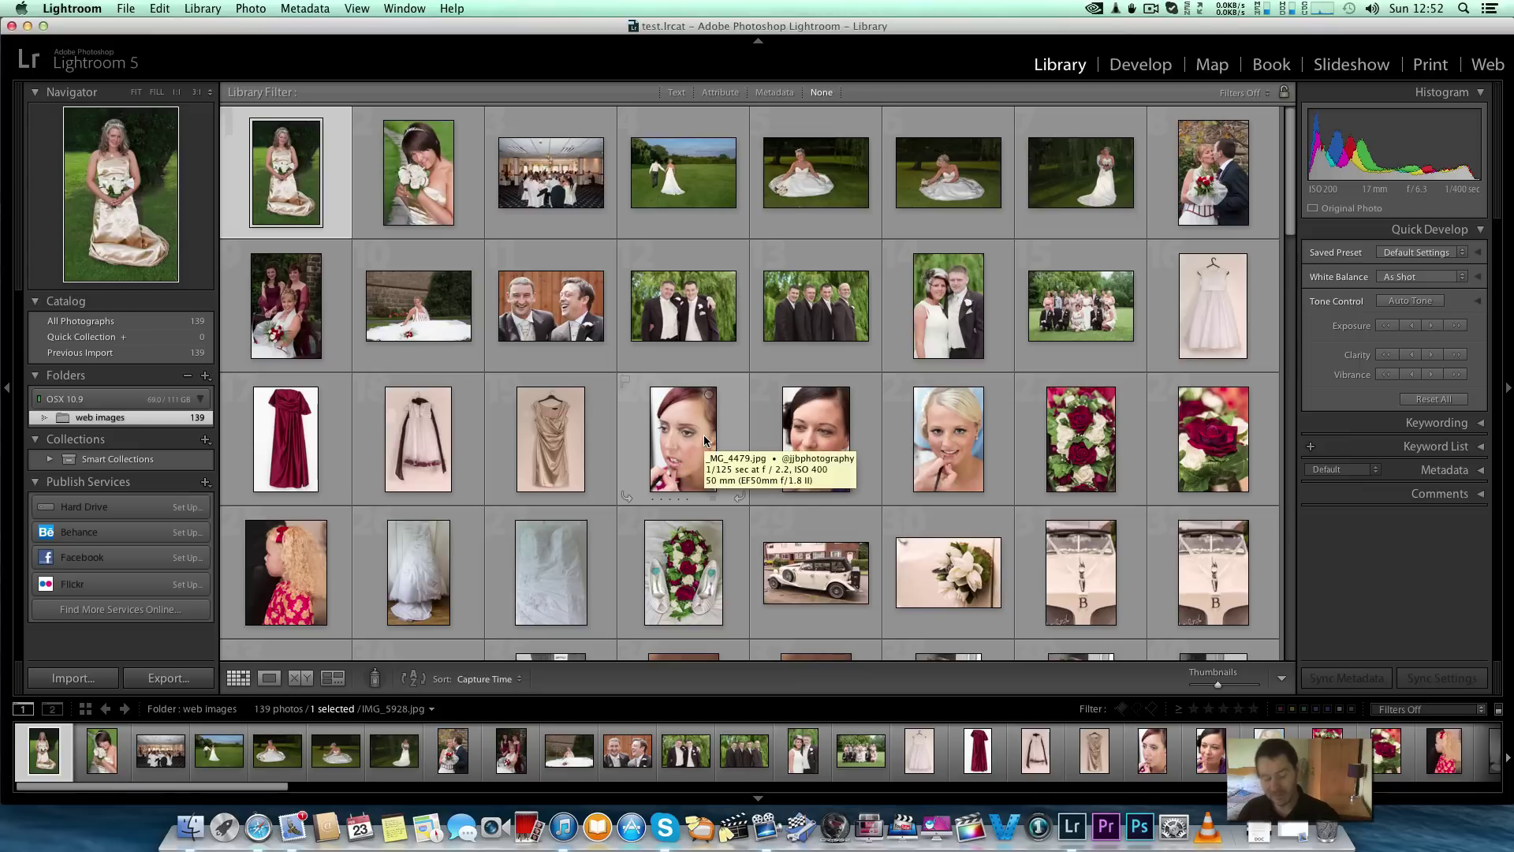
key(n)
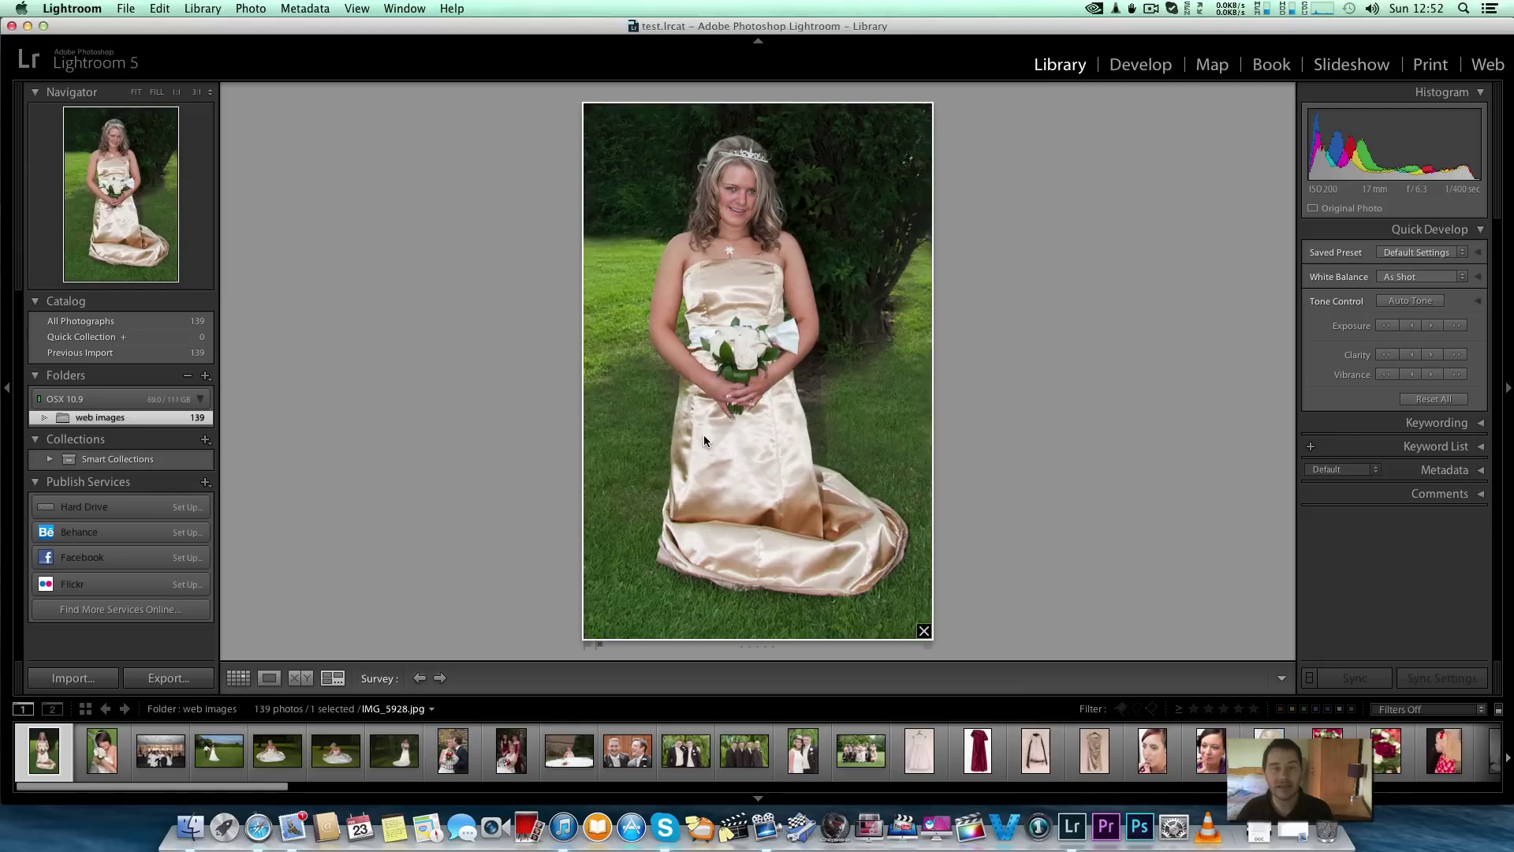
key(1)
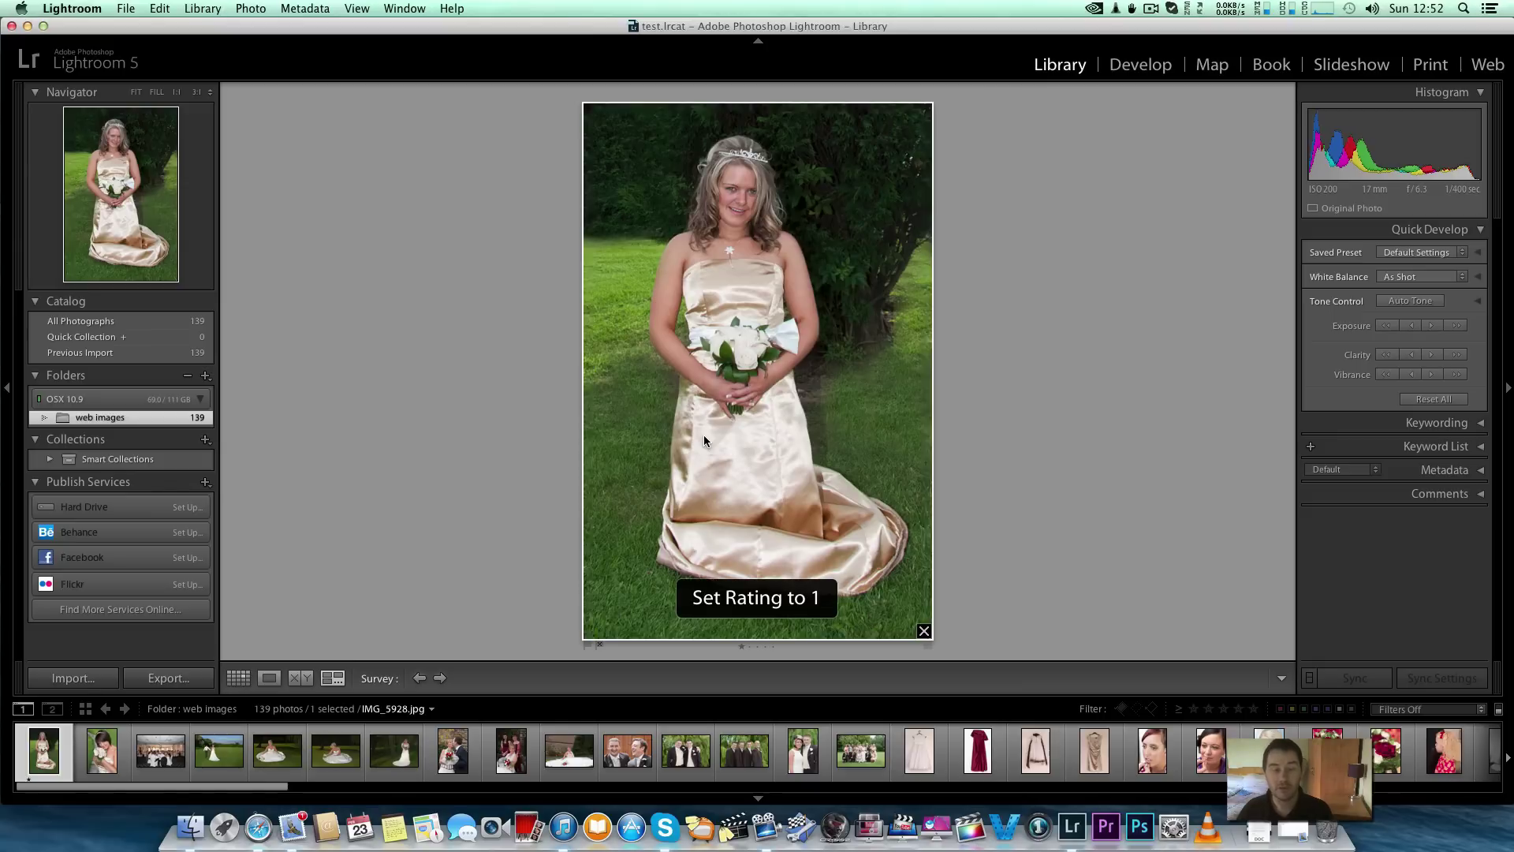
key(Right)
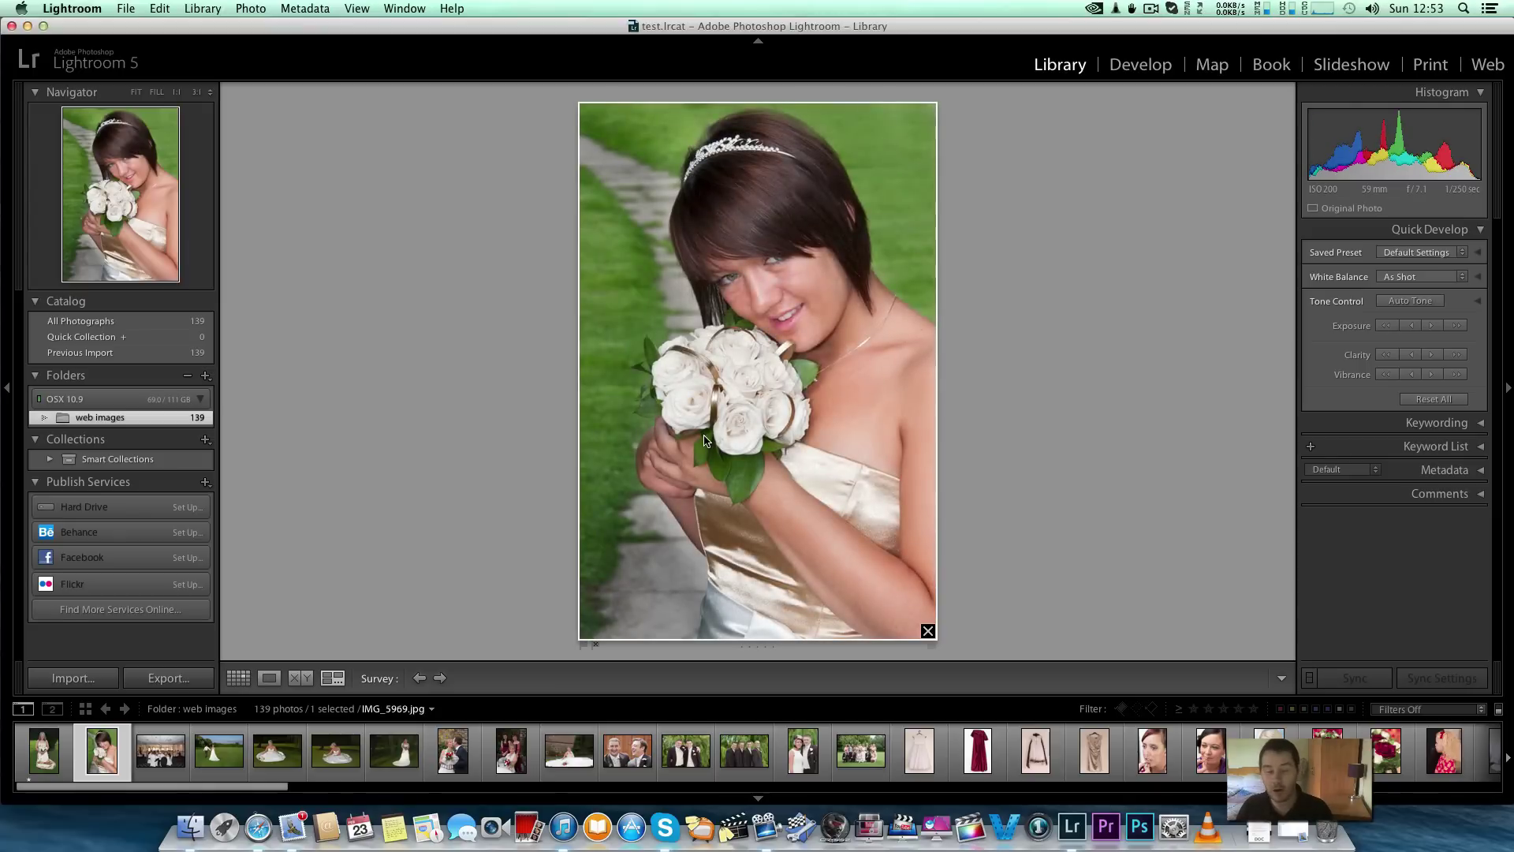
key(1)
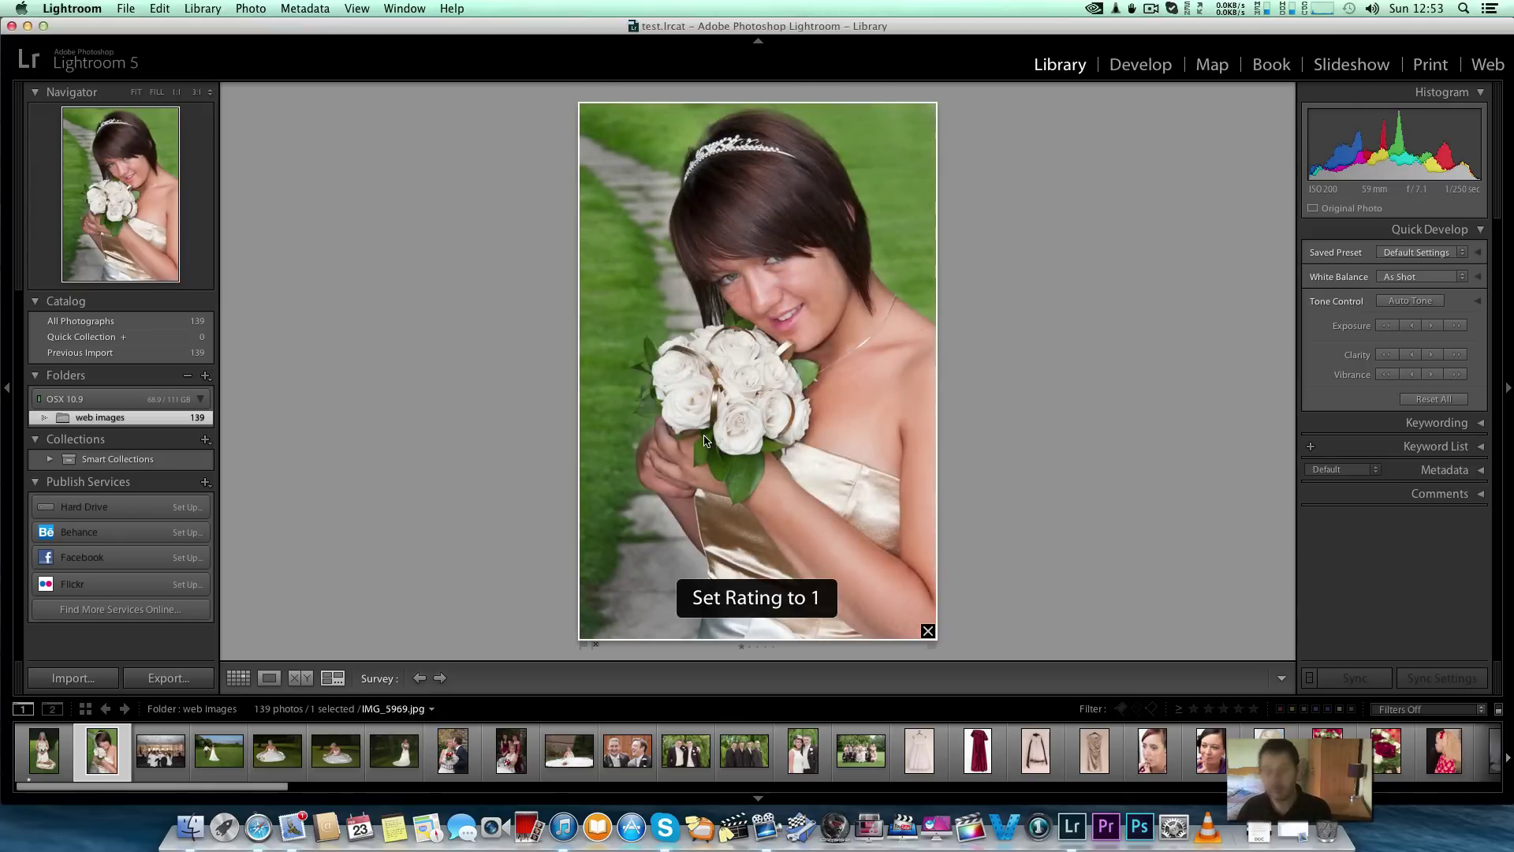
key(Right)
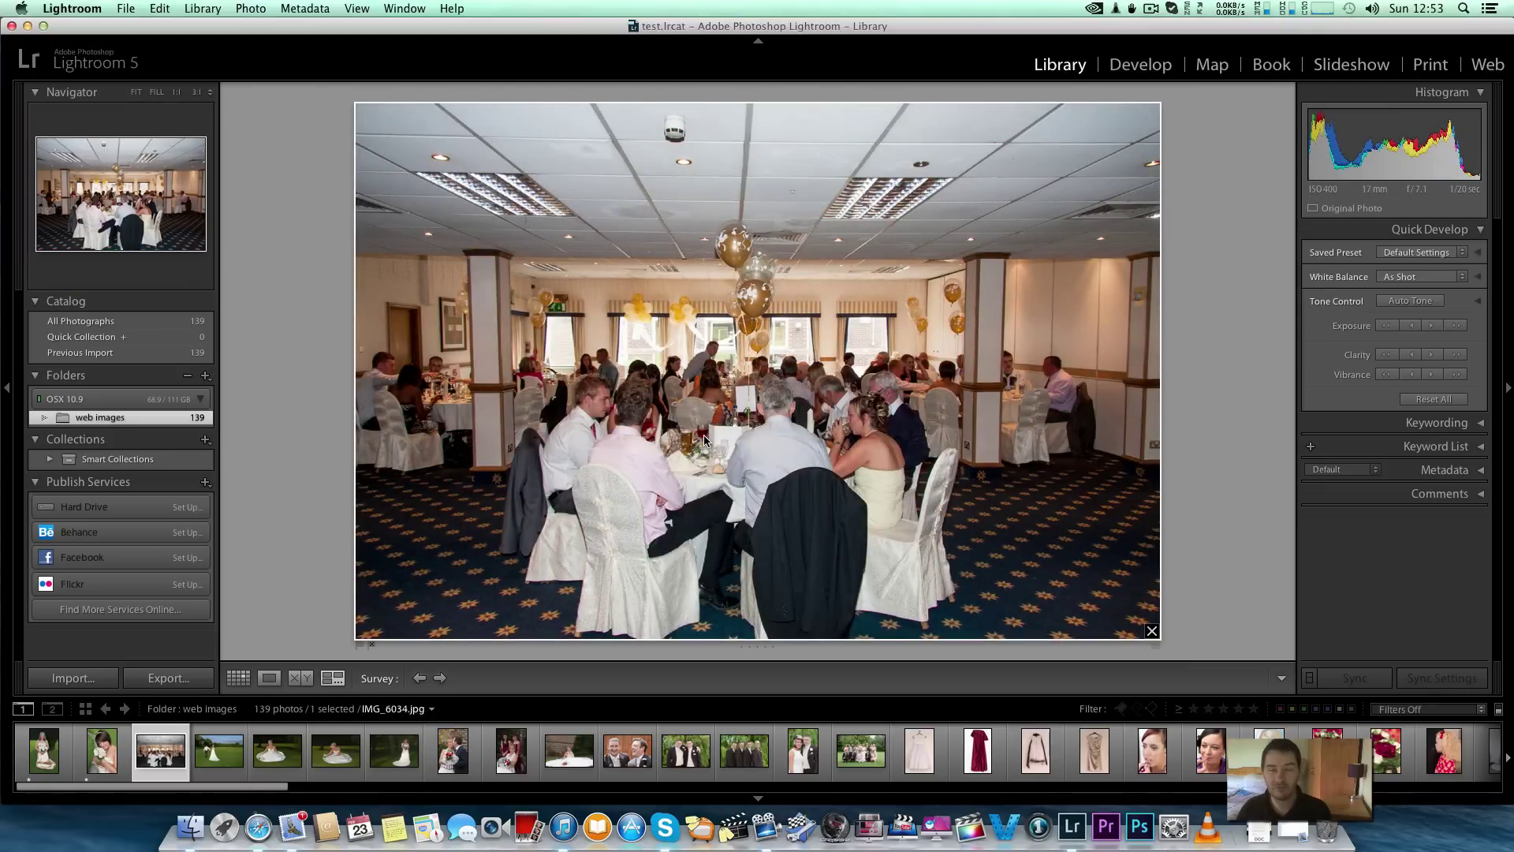
- Rate IMG_6034 through IMG_6161, the bride-on-grass photo, 10.jpg, 111.jpg, 112.jpg and 118.jpg one star
key(1)
key(1)
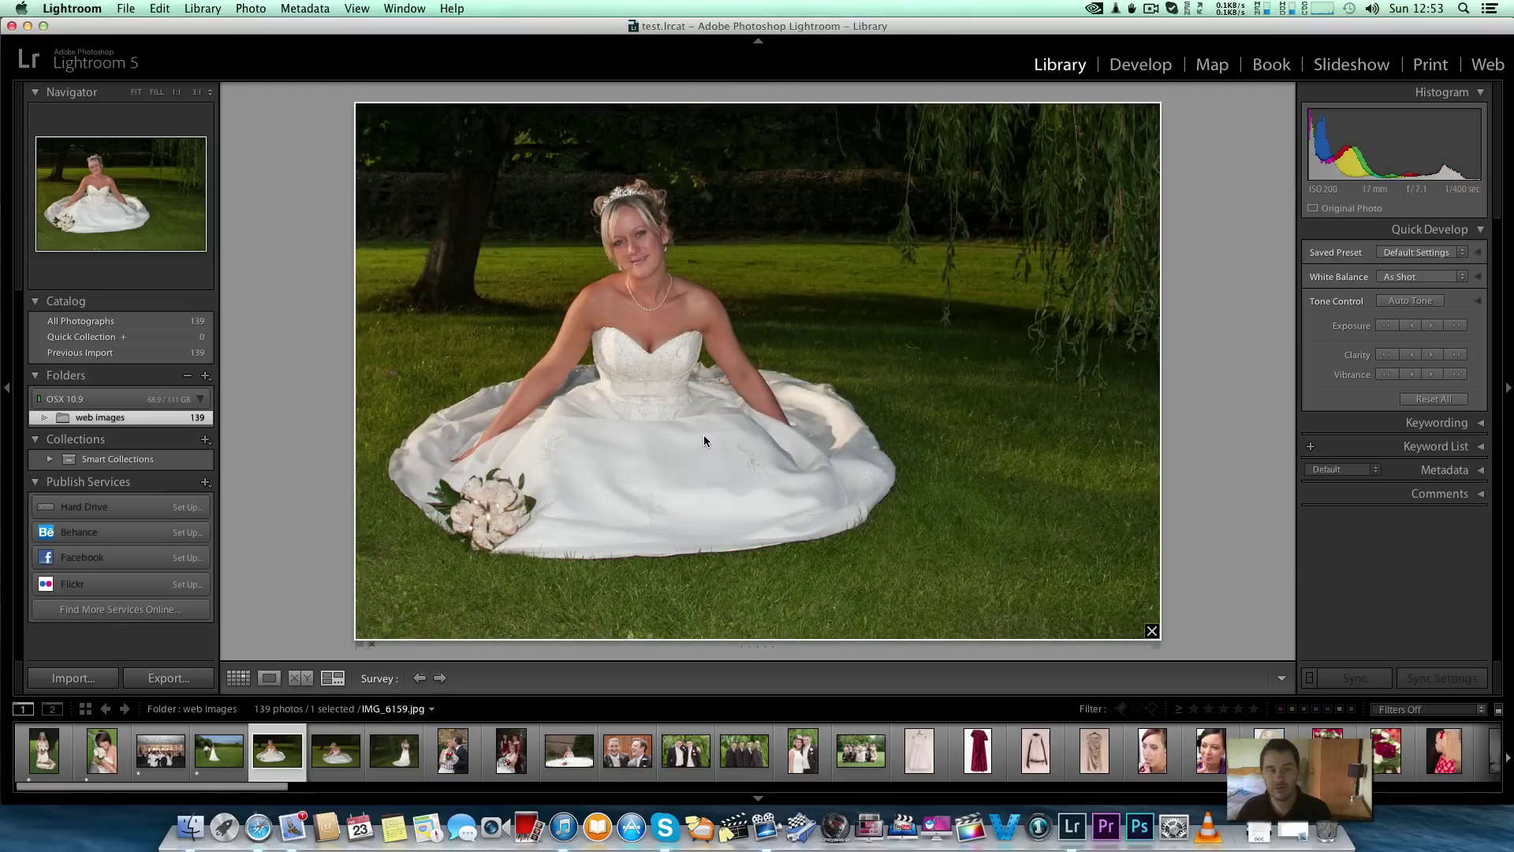
key(1)
key(1)
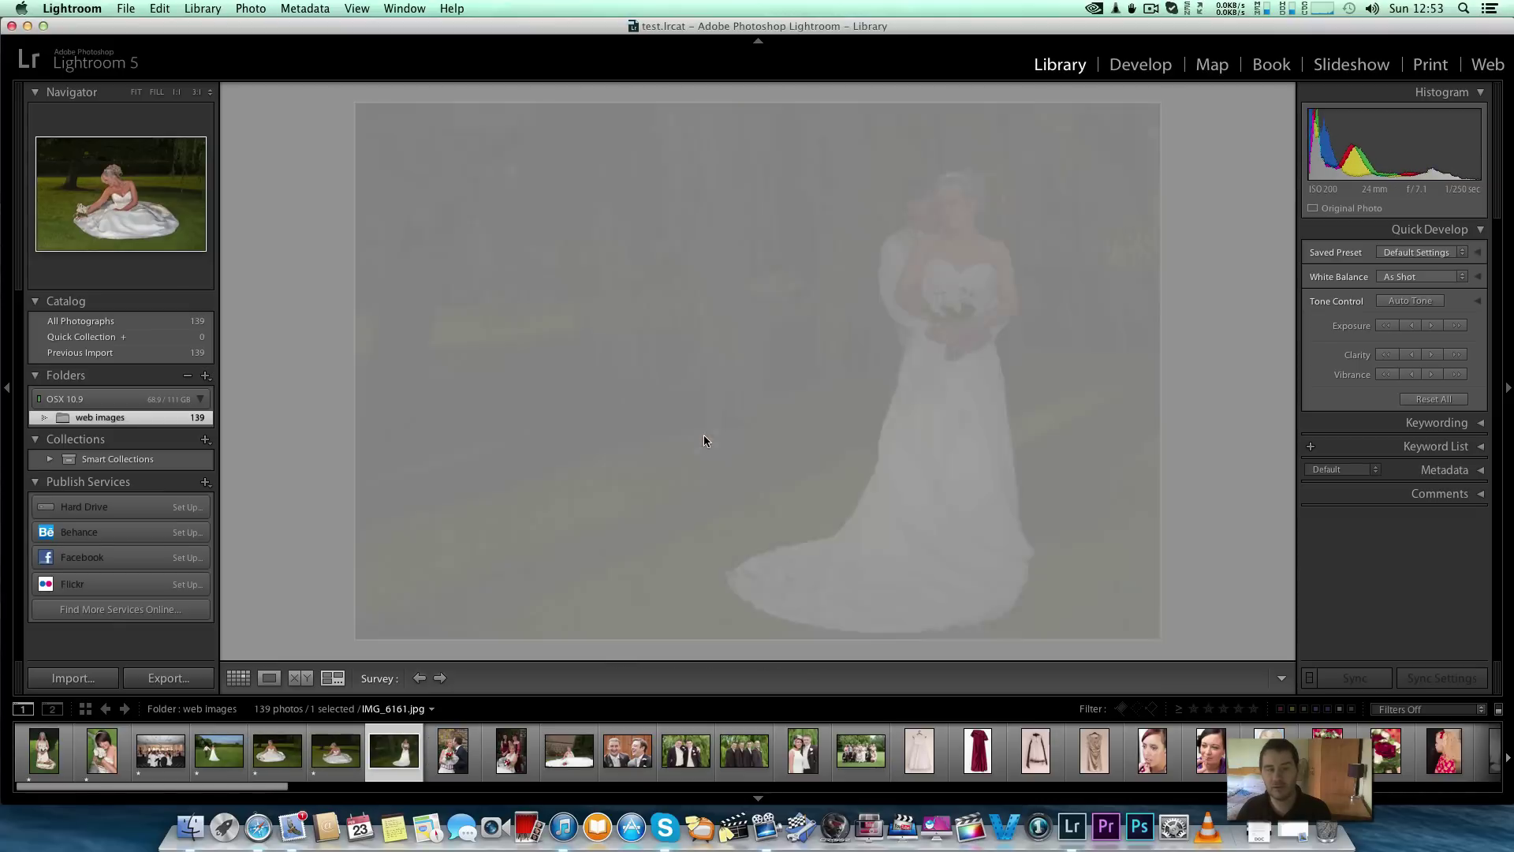
key(1)
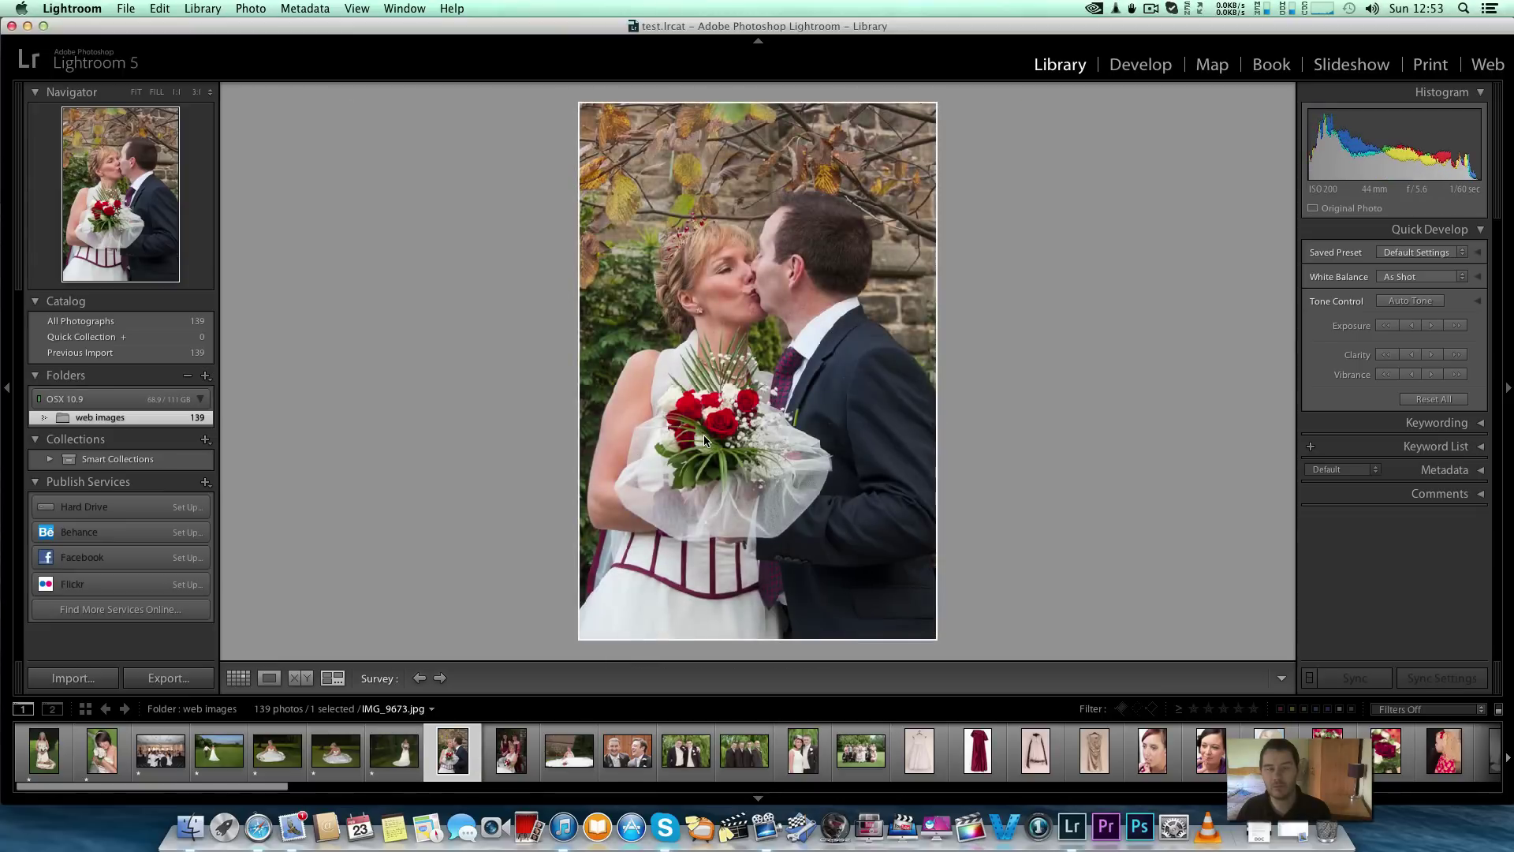
key(1)
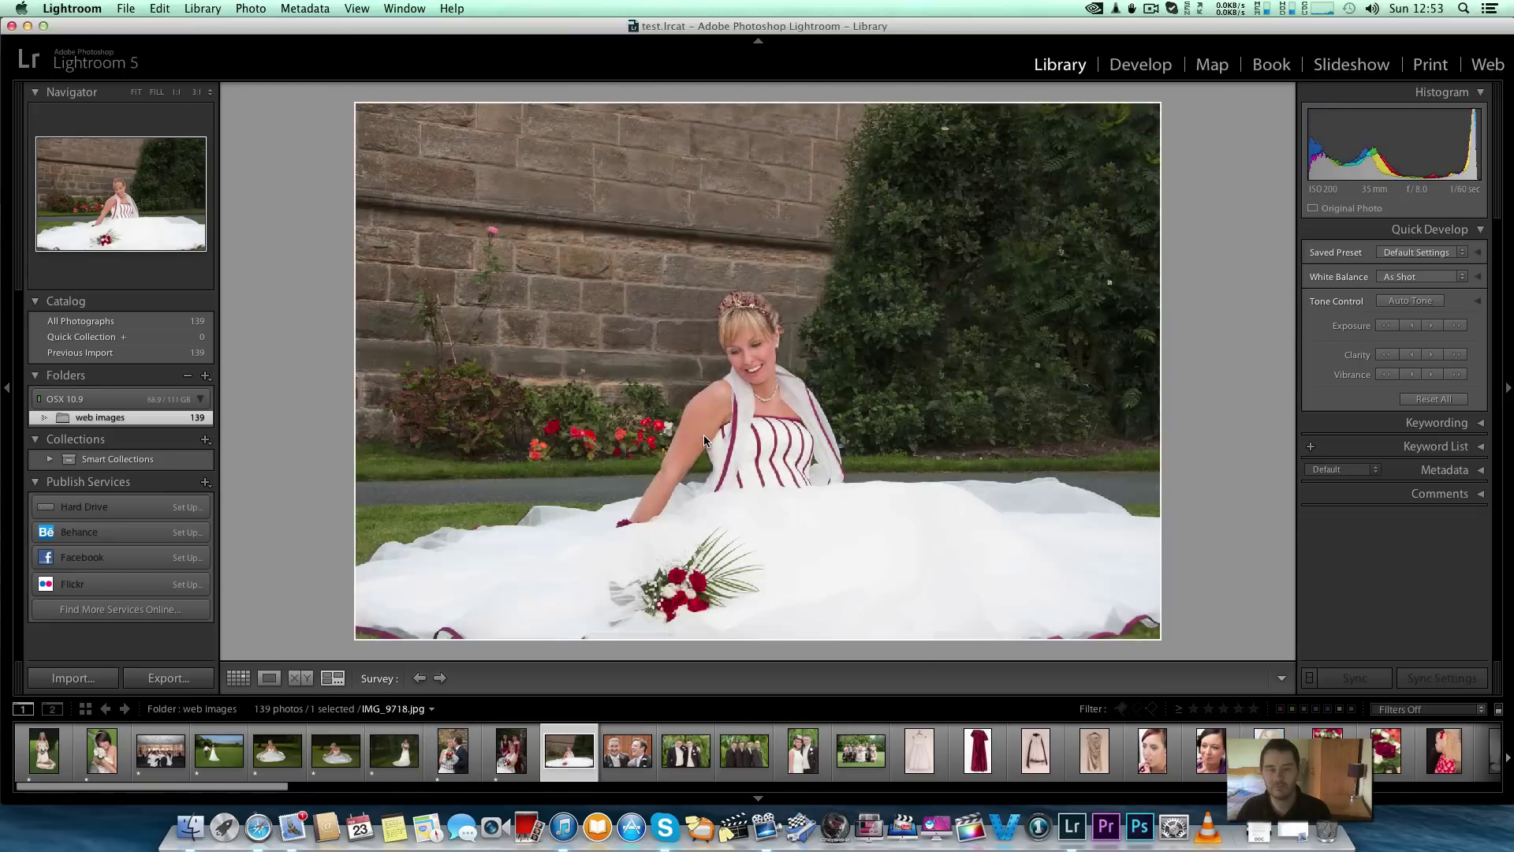
key(1)
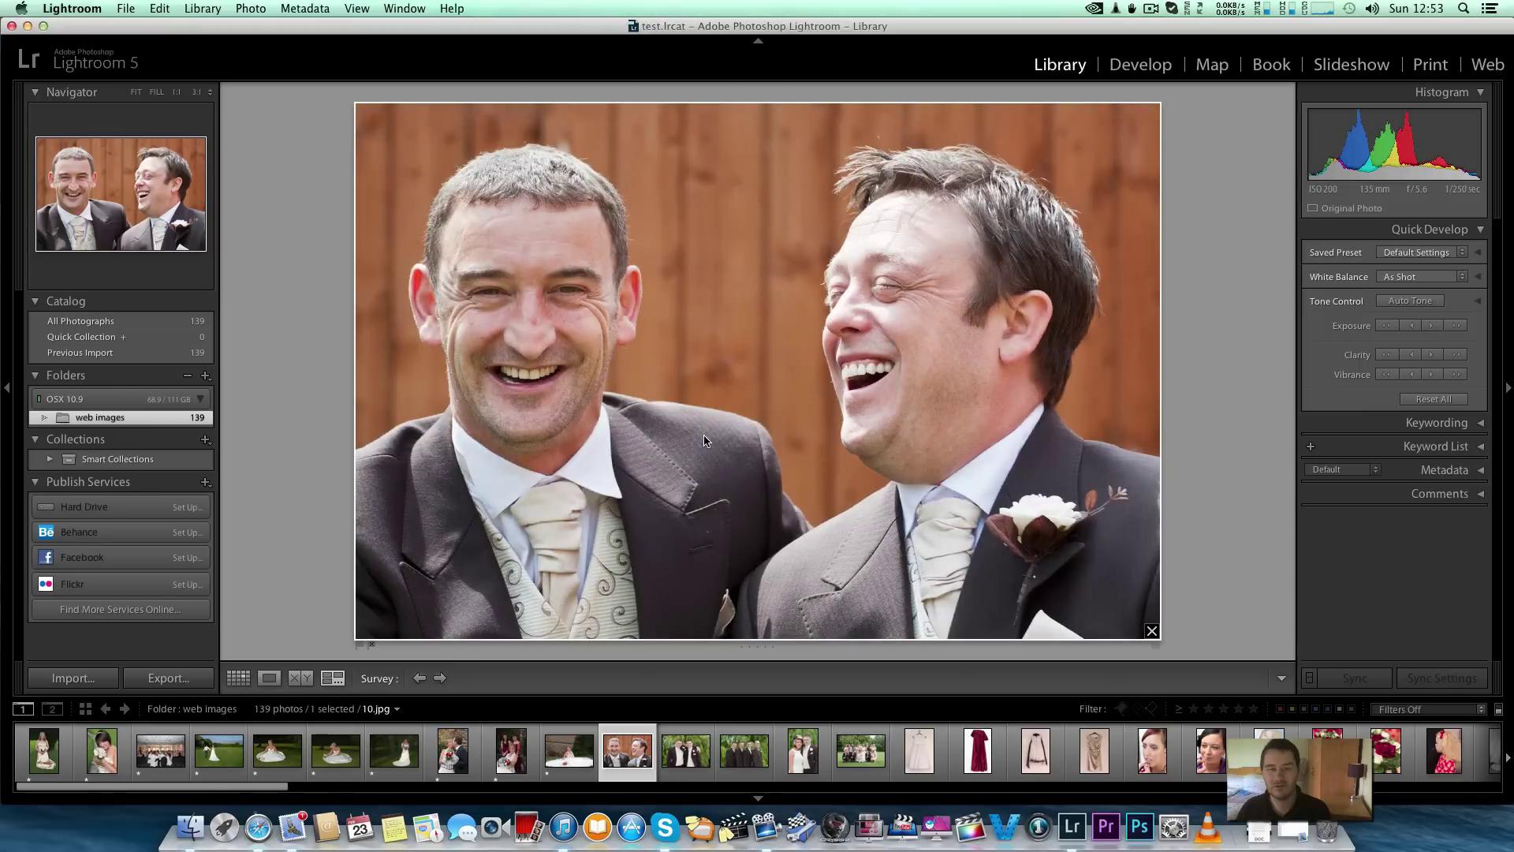
key(1)
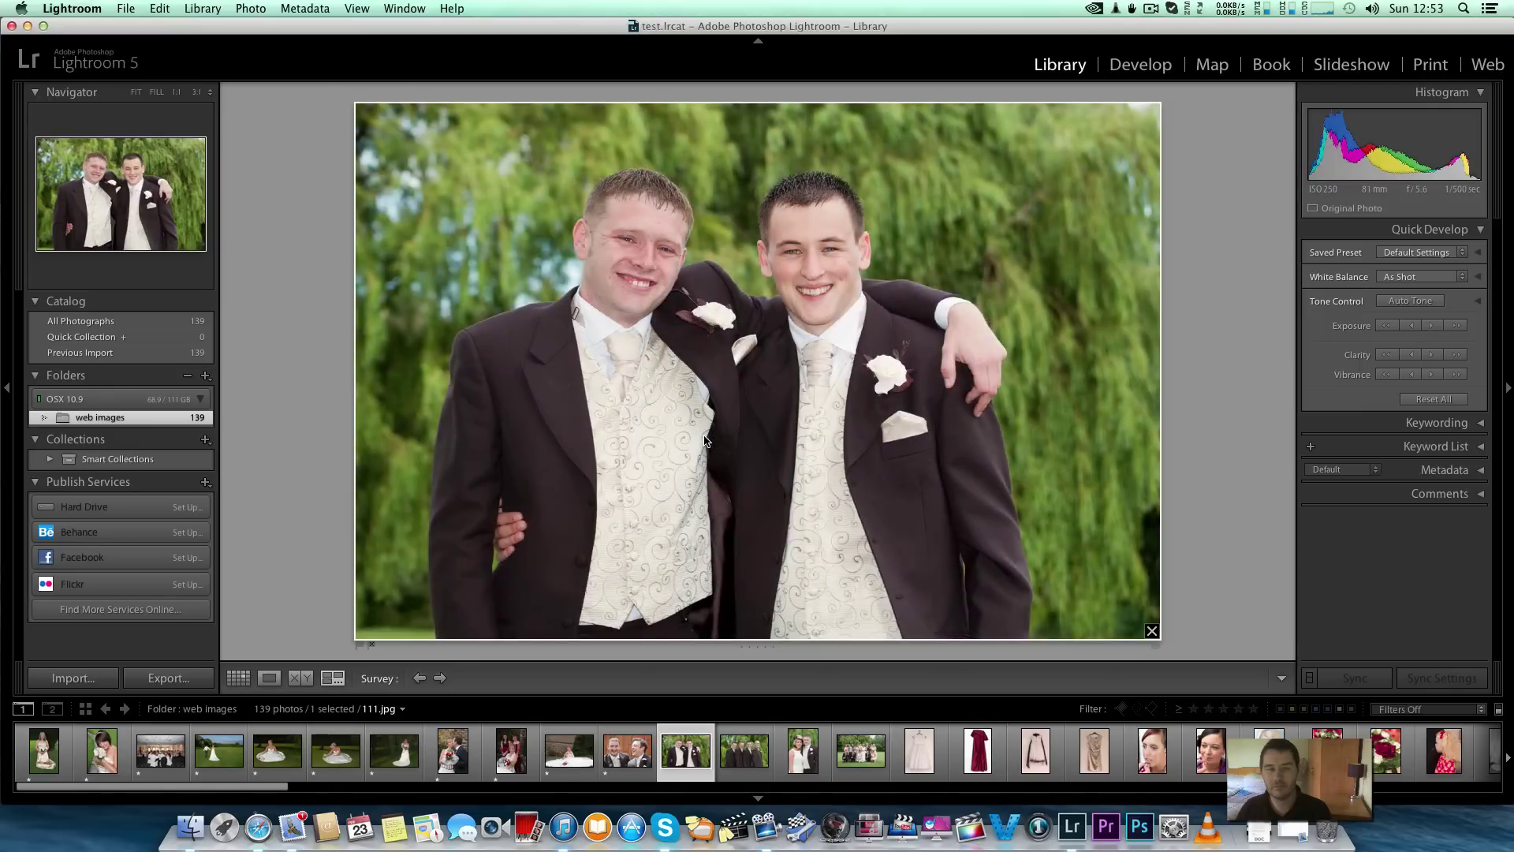
key(1)
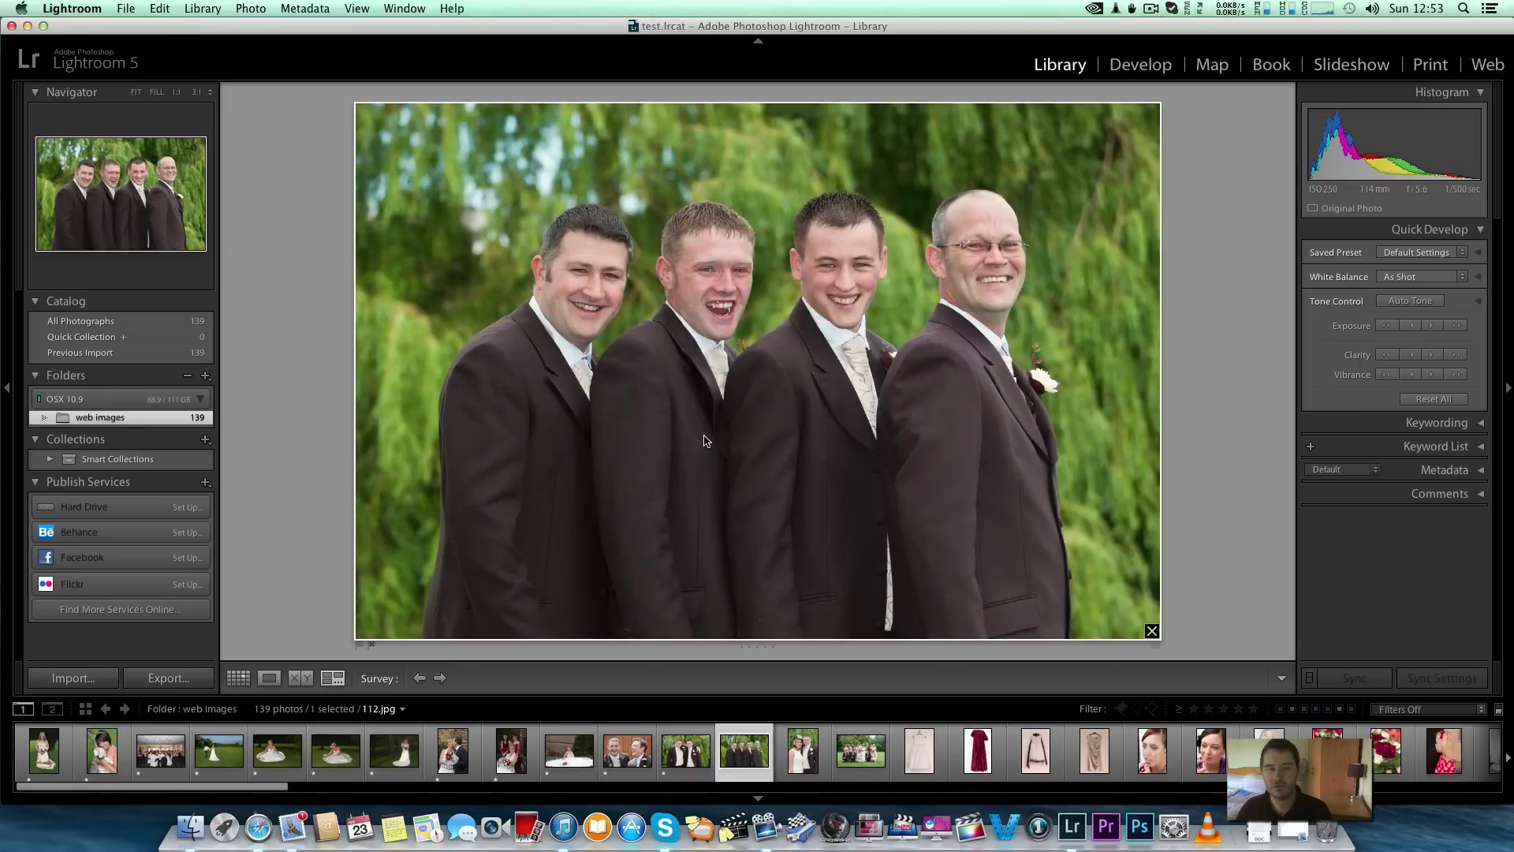
key(1)
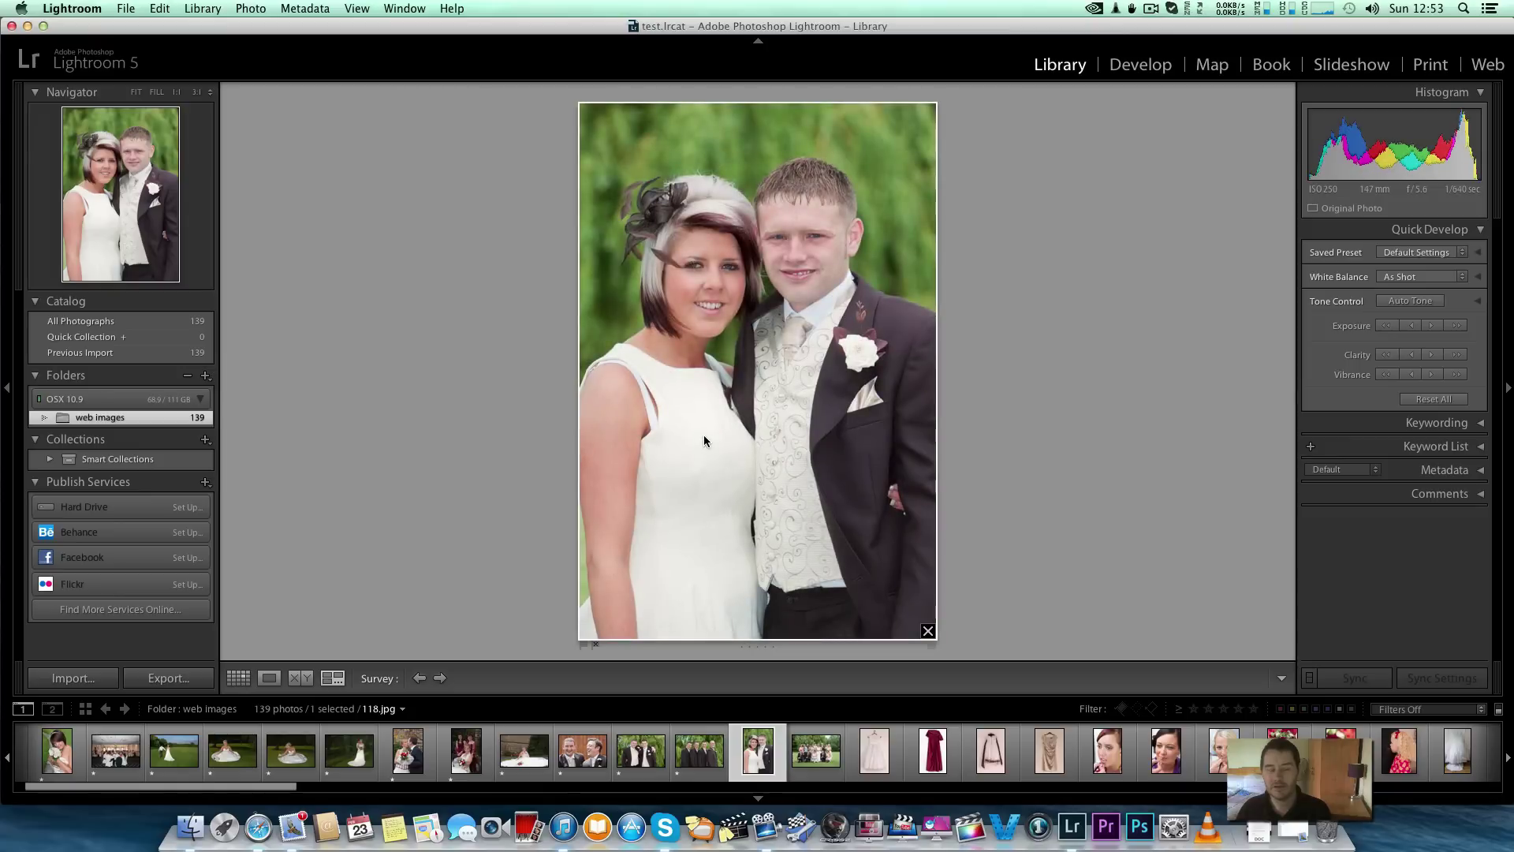
key(1)
- Rate the red dress, make-up and blonde portrait photos one star, skipping the others
key(Right)
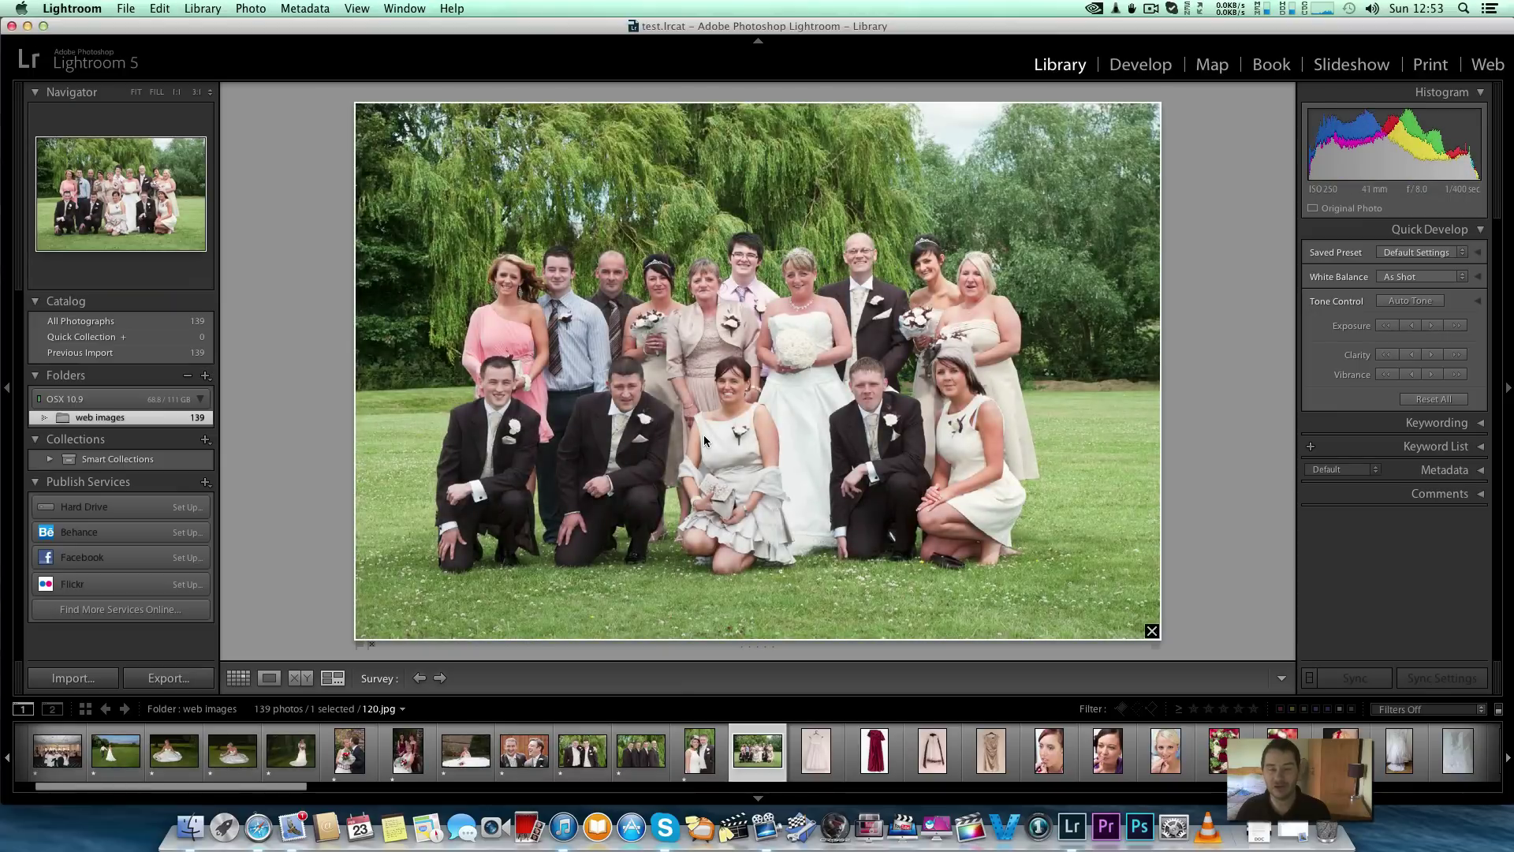
key(Right)
key(Right)
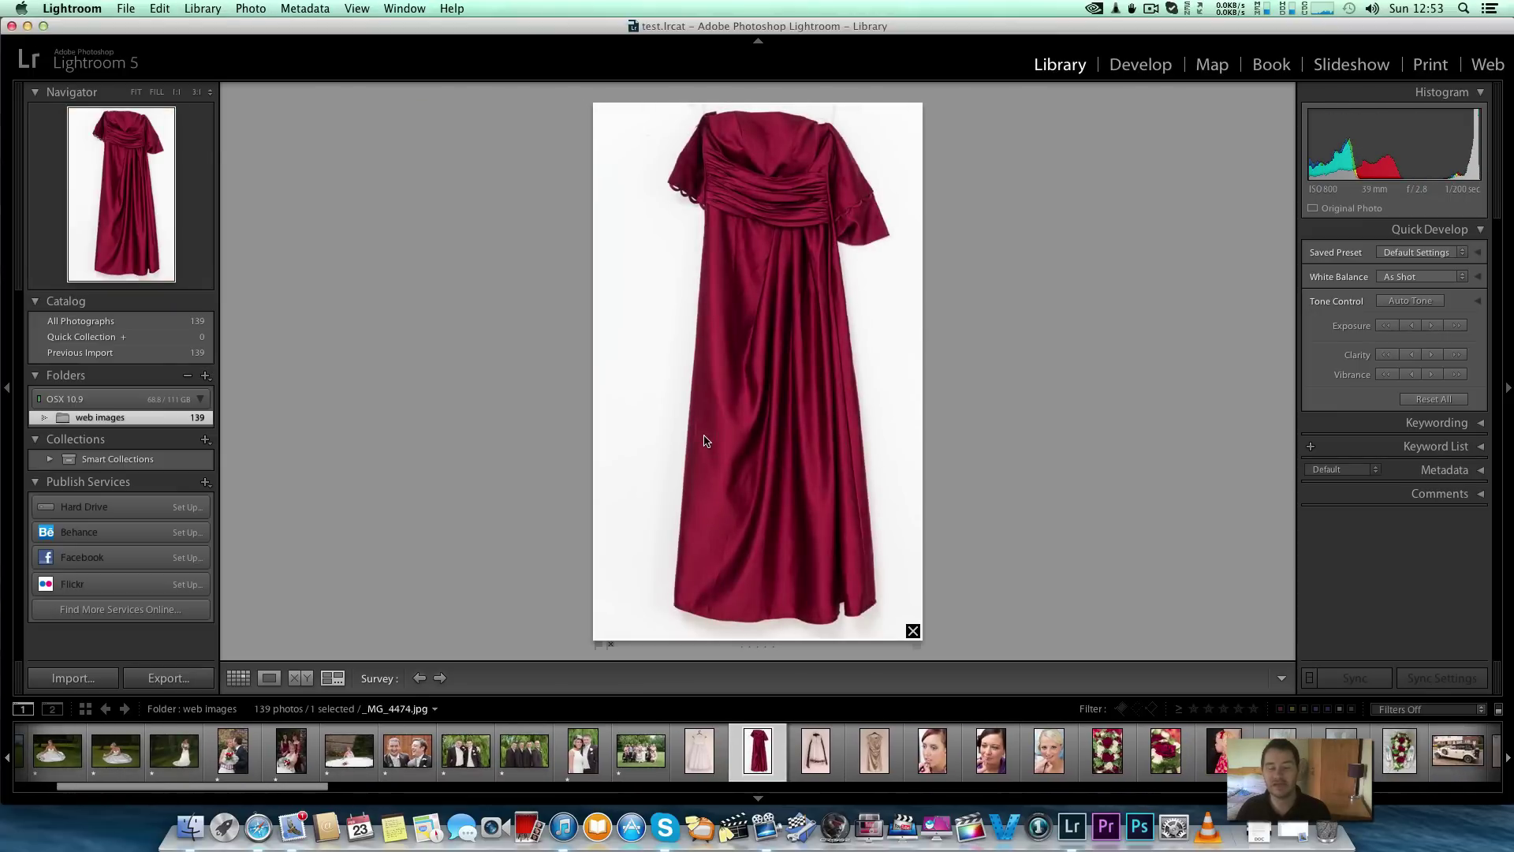
key(1)
key(Right)
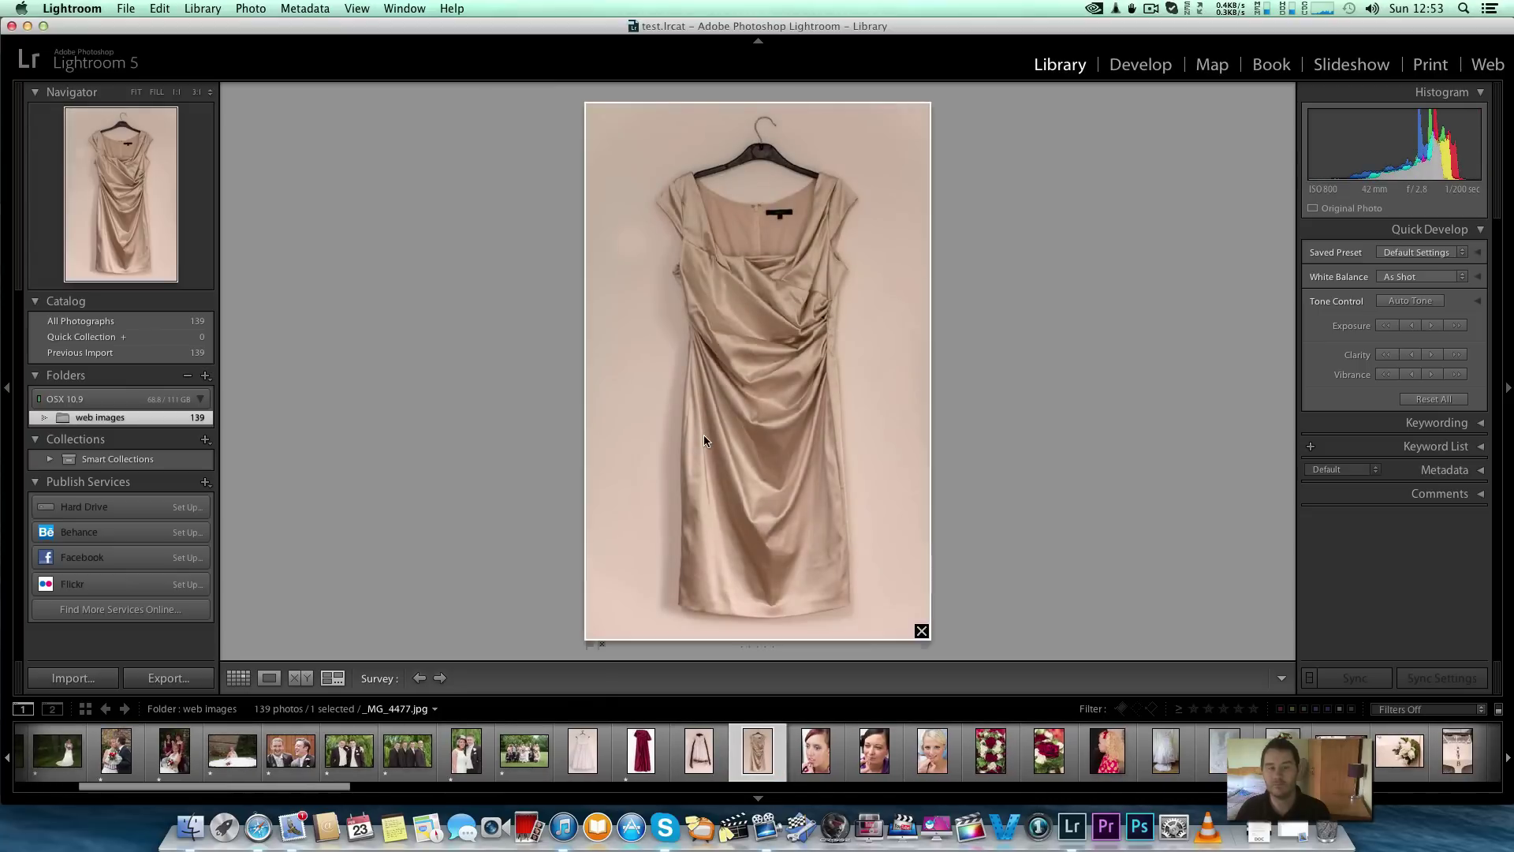
key(Right)
key(Right)
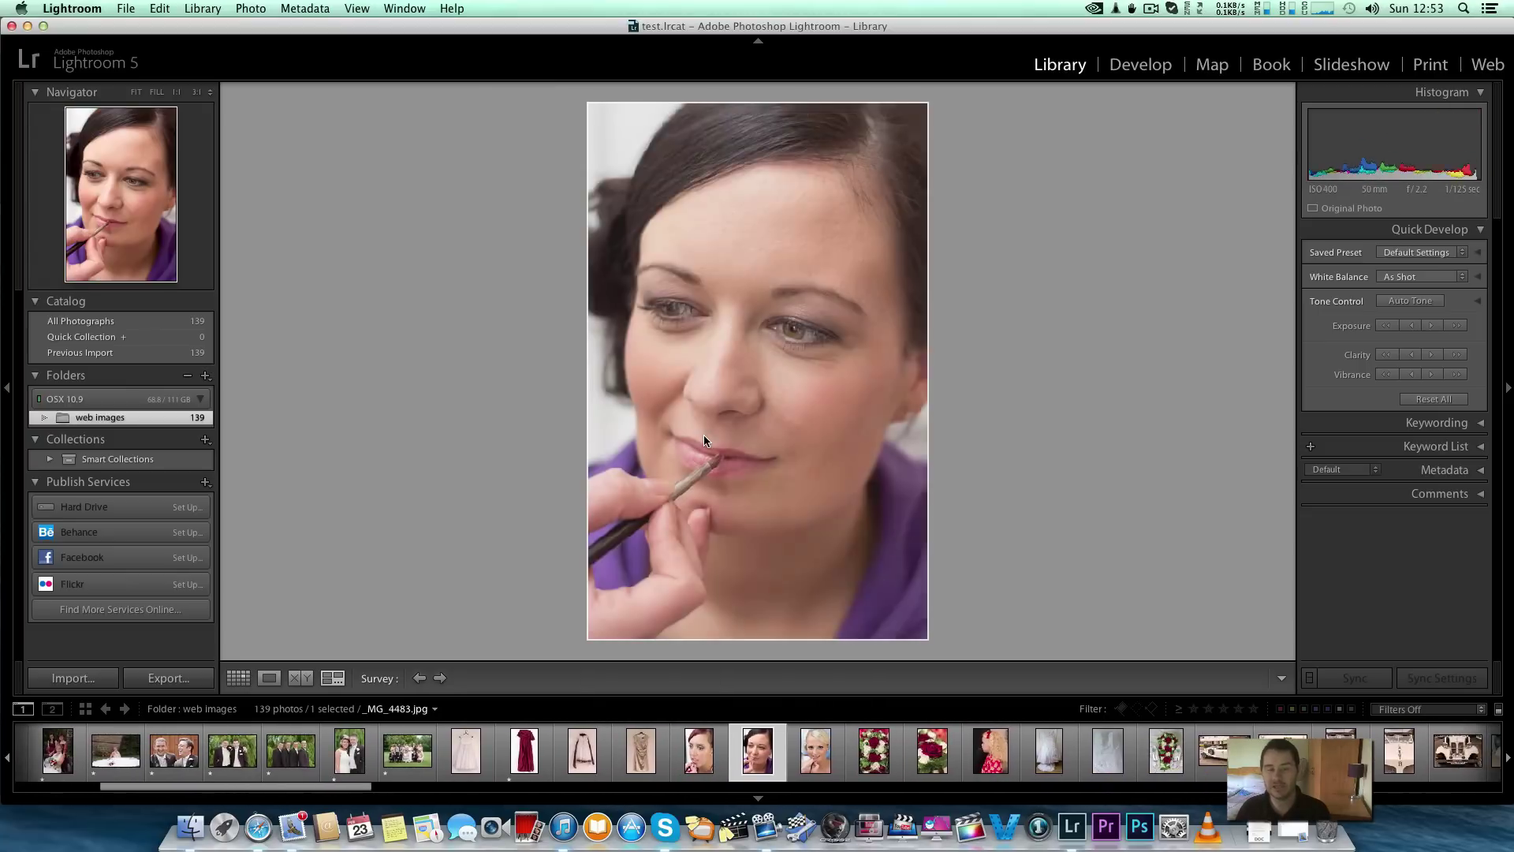
key(1)
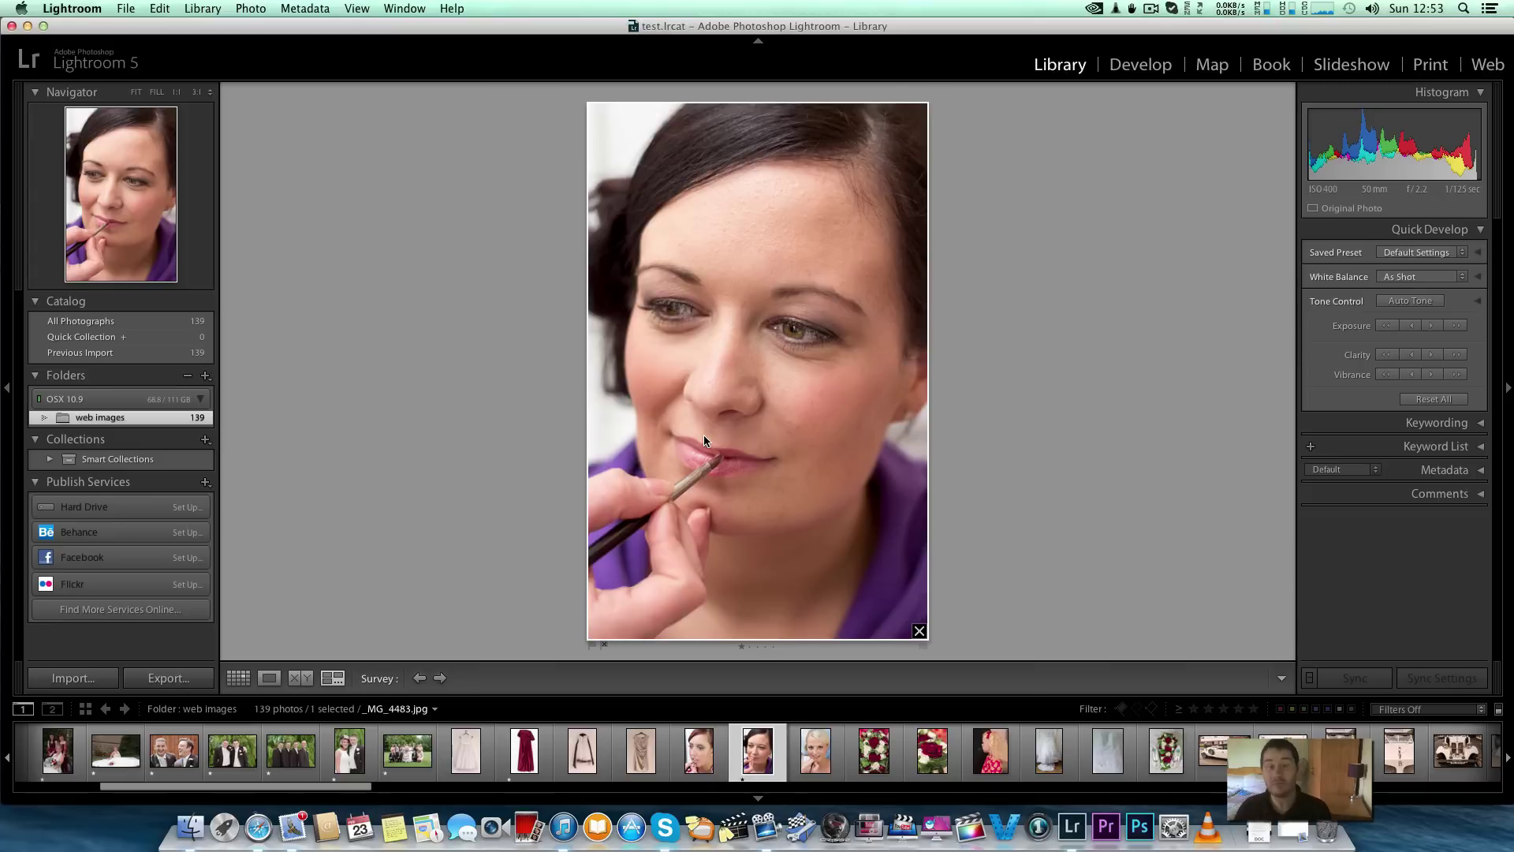
key(Right)
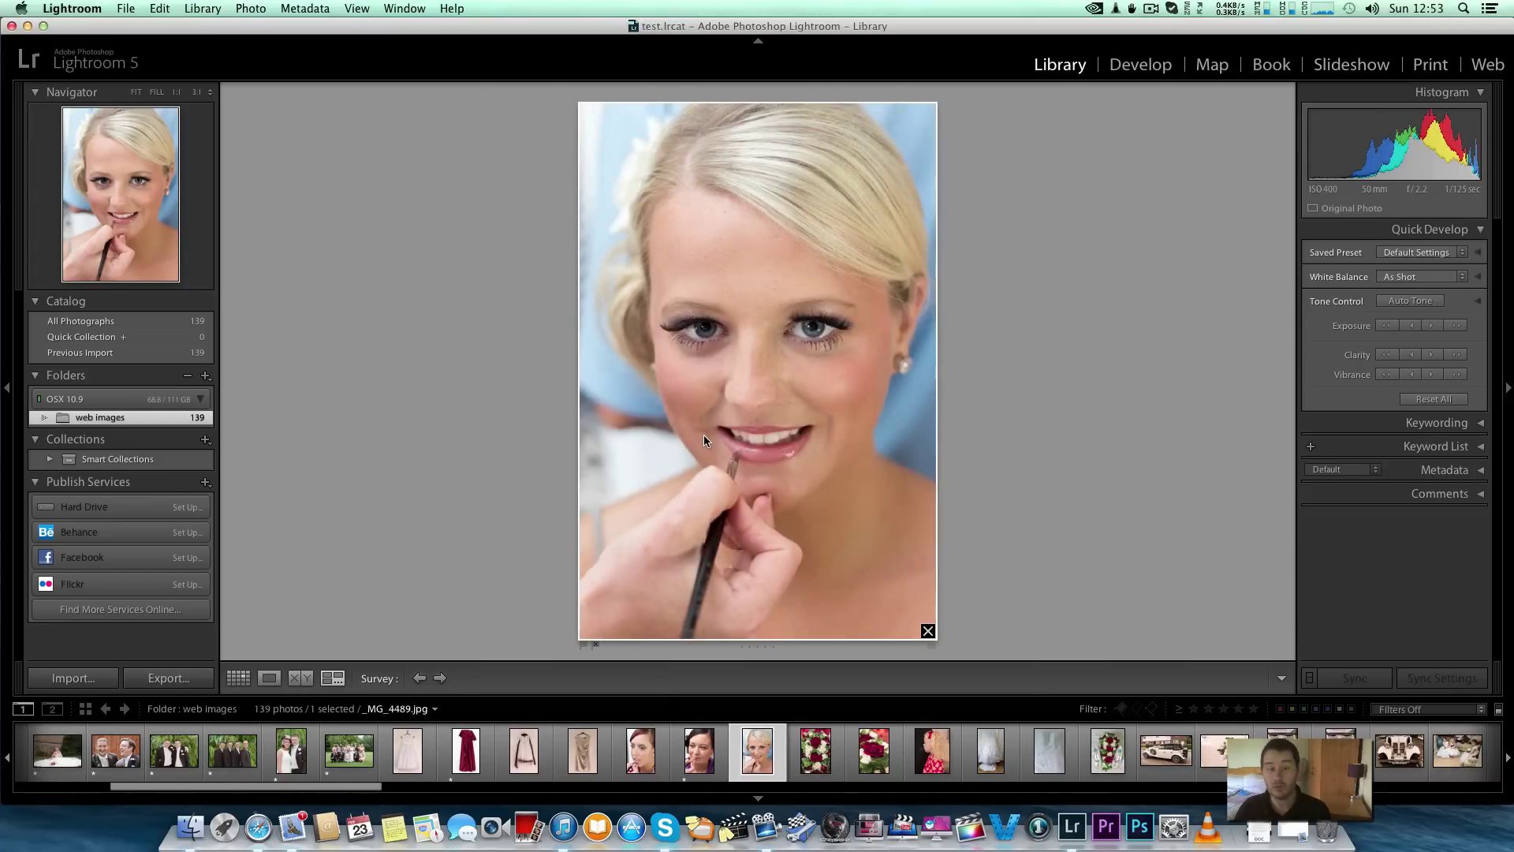
key(1)
key(Right)
key(Right)
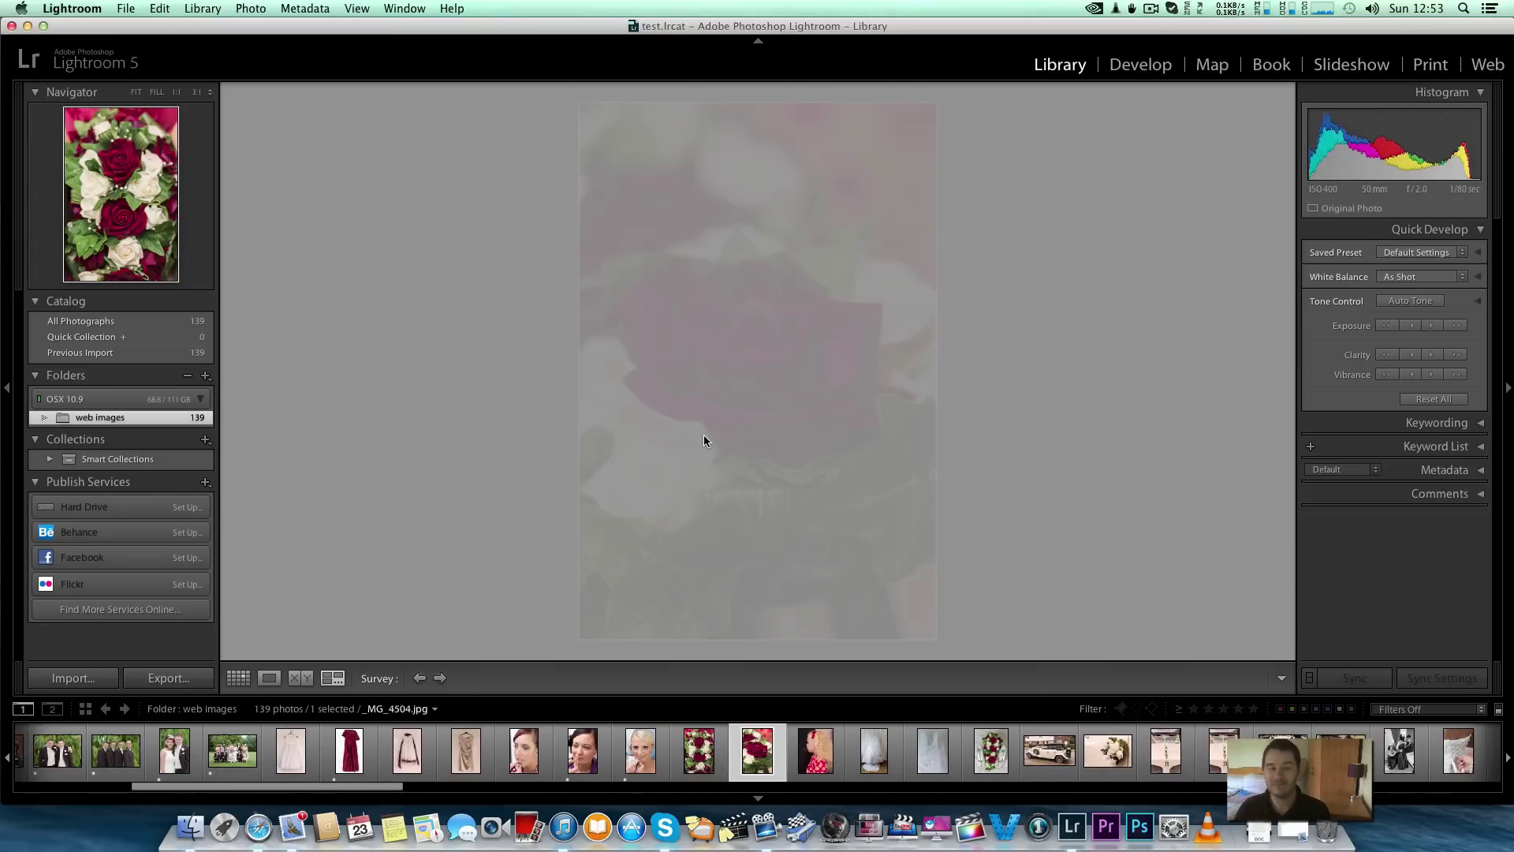
key(Right)
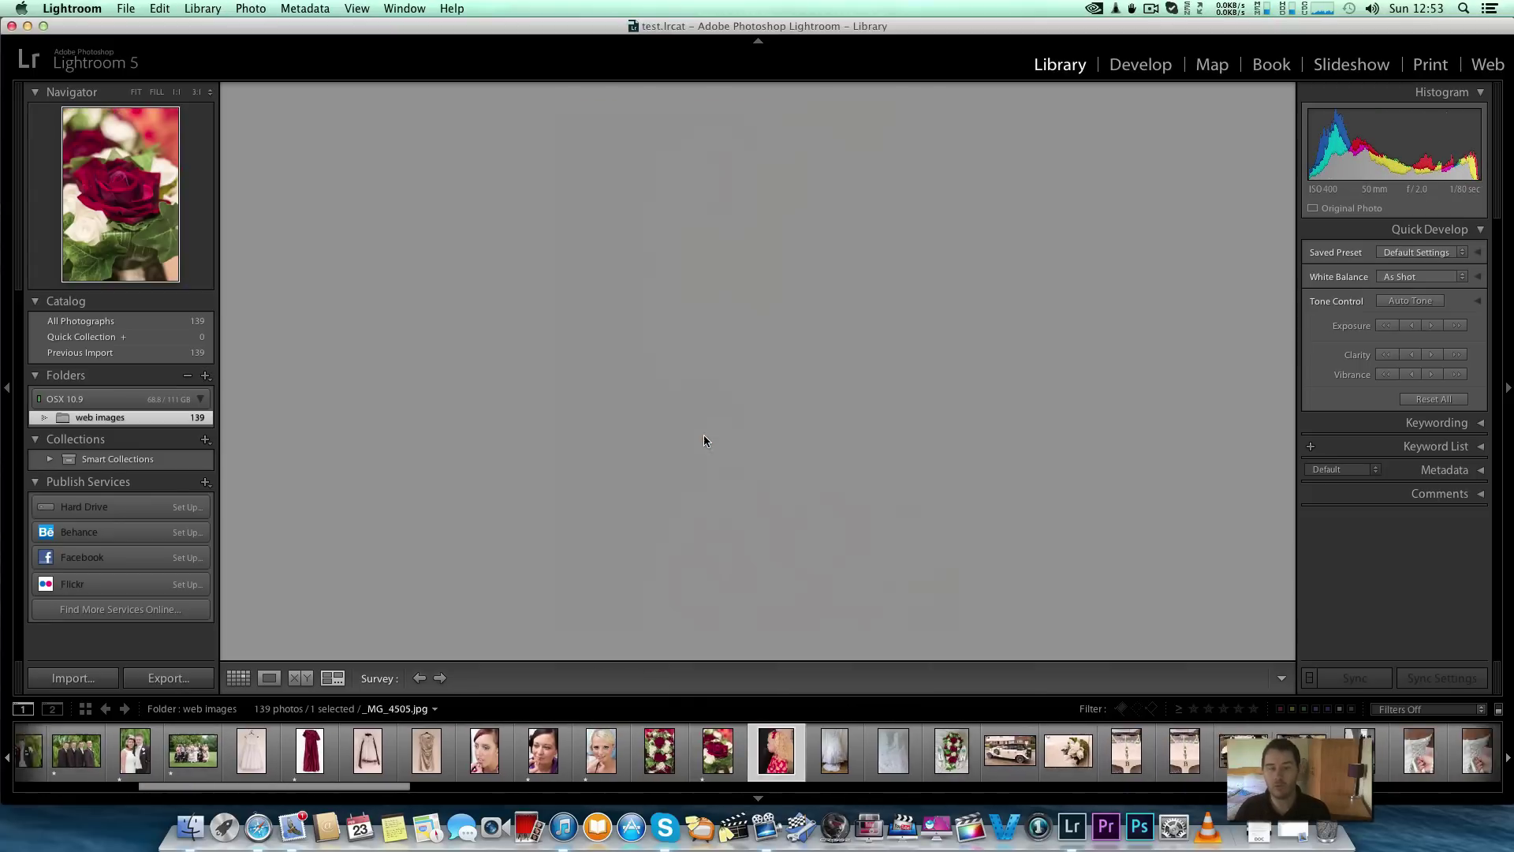
key(Right)
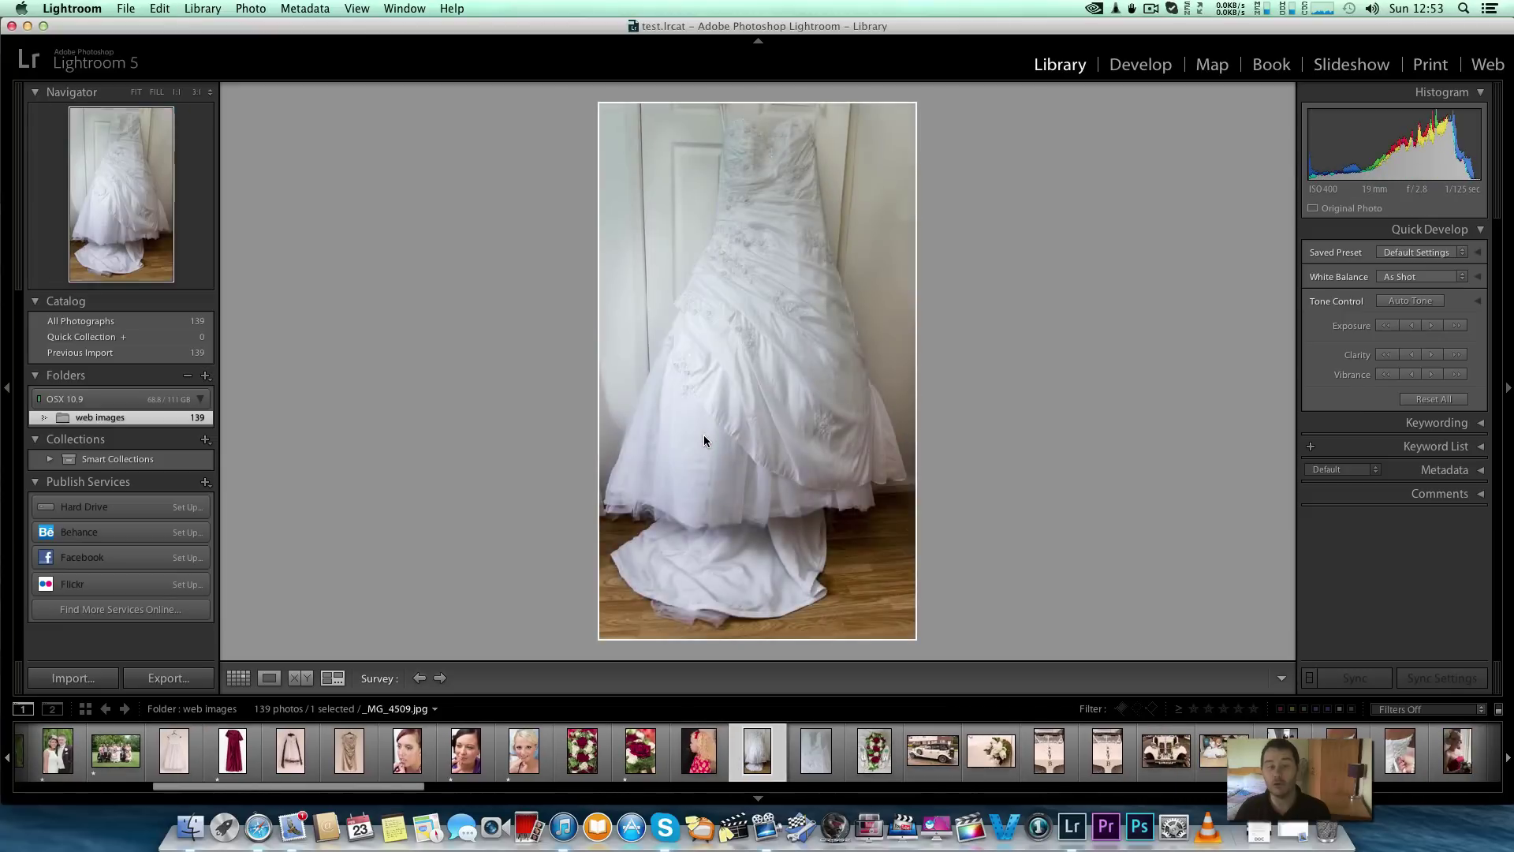
key(Right)
- Rate the bouquet-and-shoes, white car, flower close-up and car bonnet photos one star
key(Right)
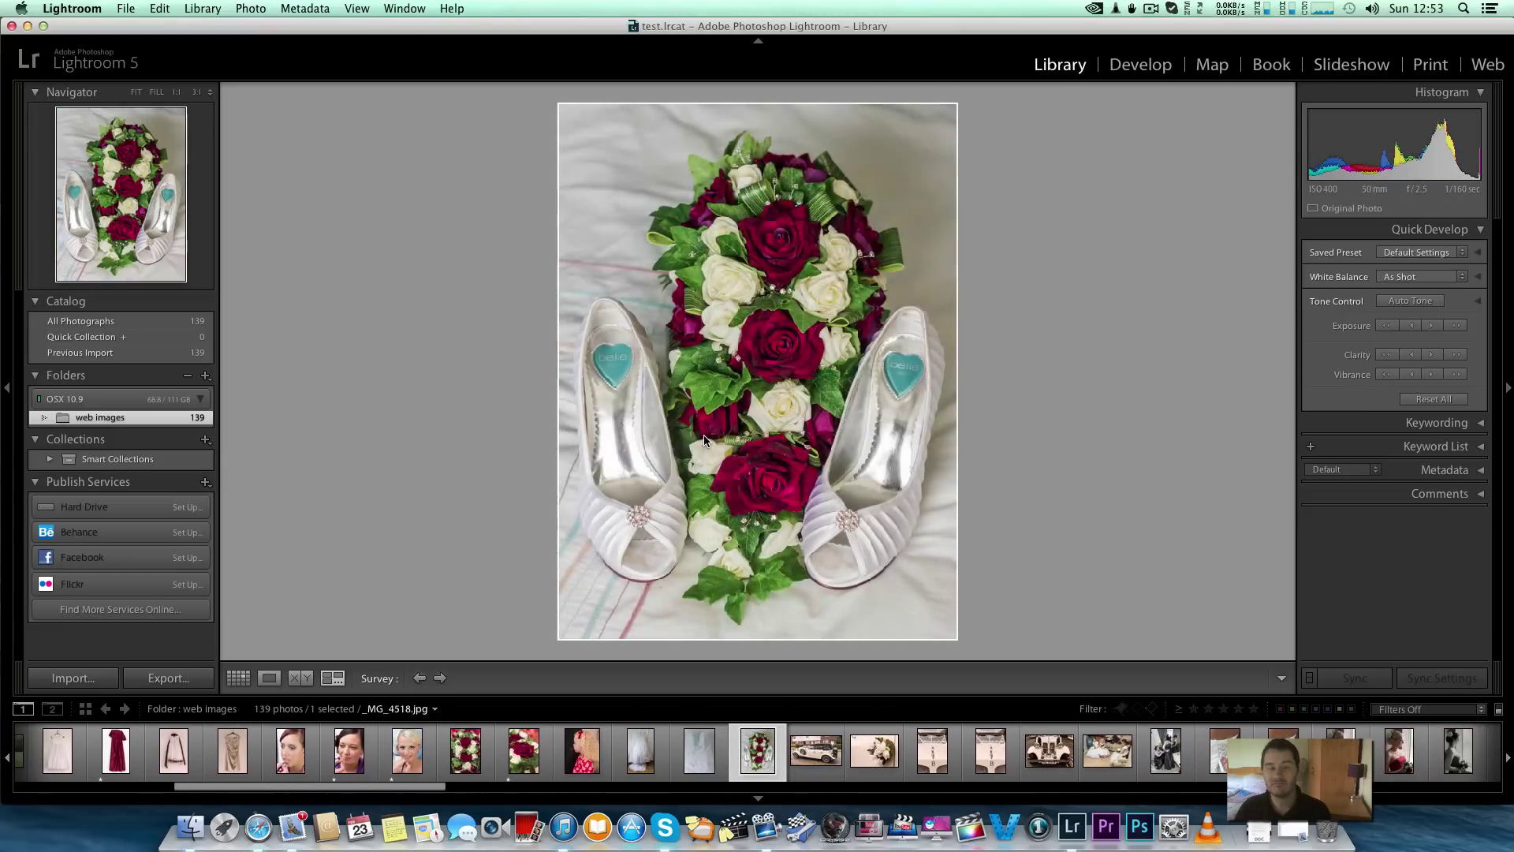
key(1)
key(Right)
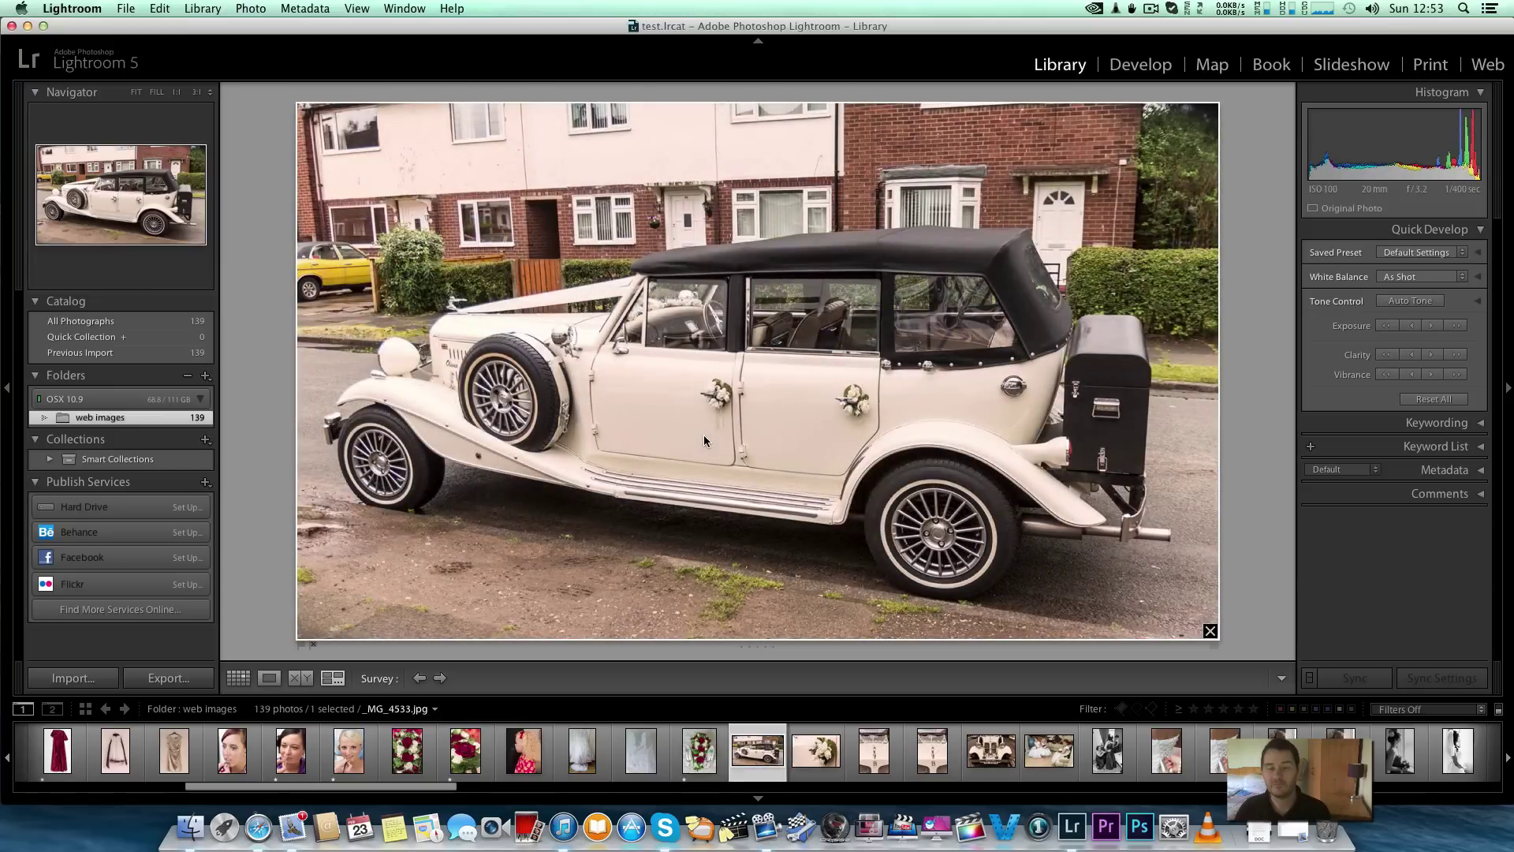
key(1)
key(Right)
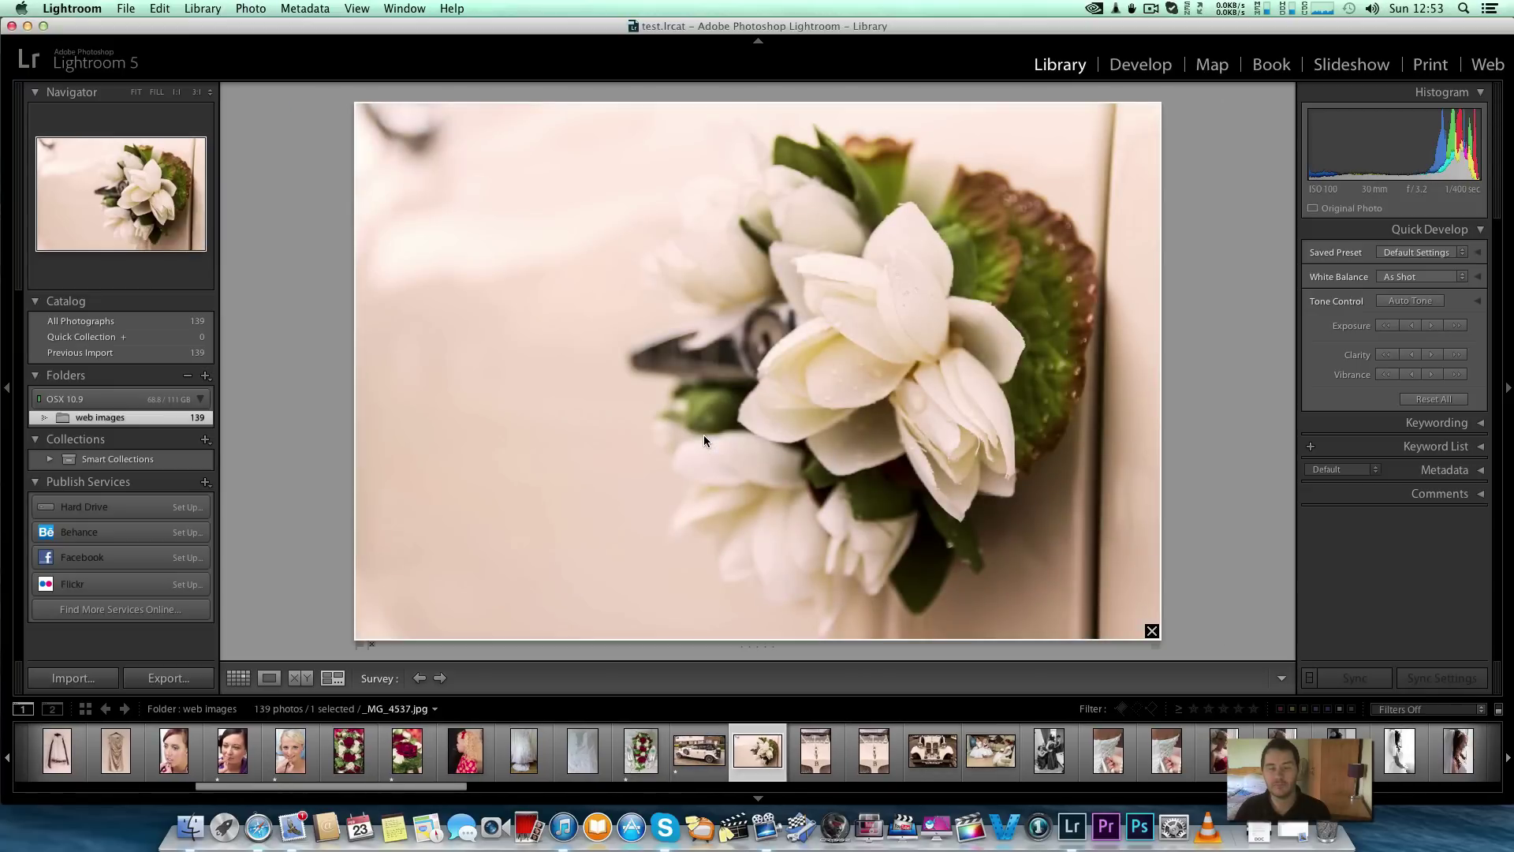
key(1)
key(Right)
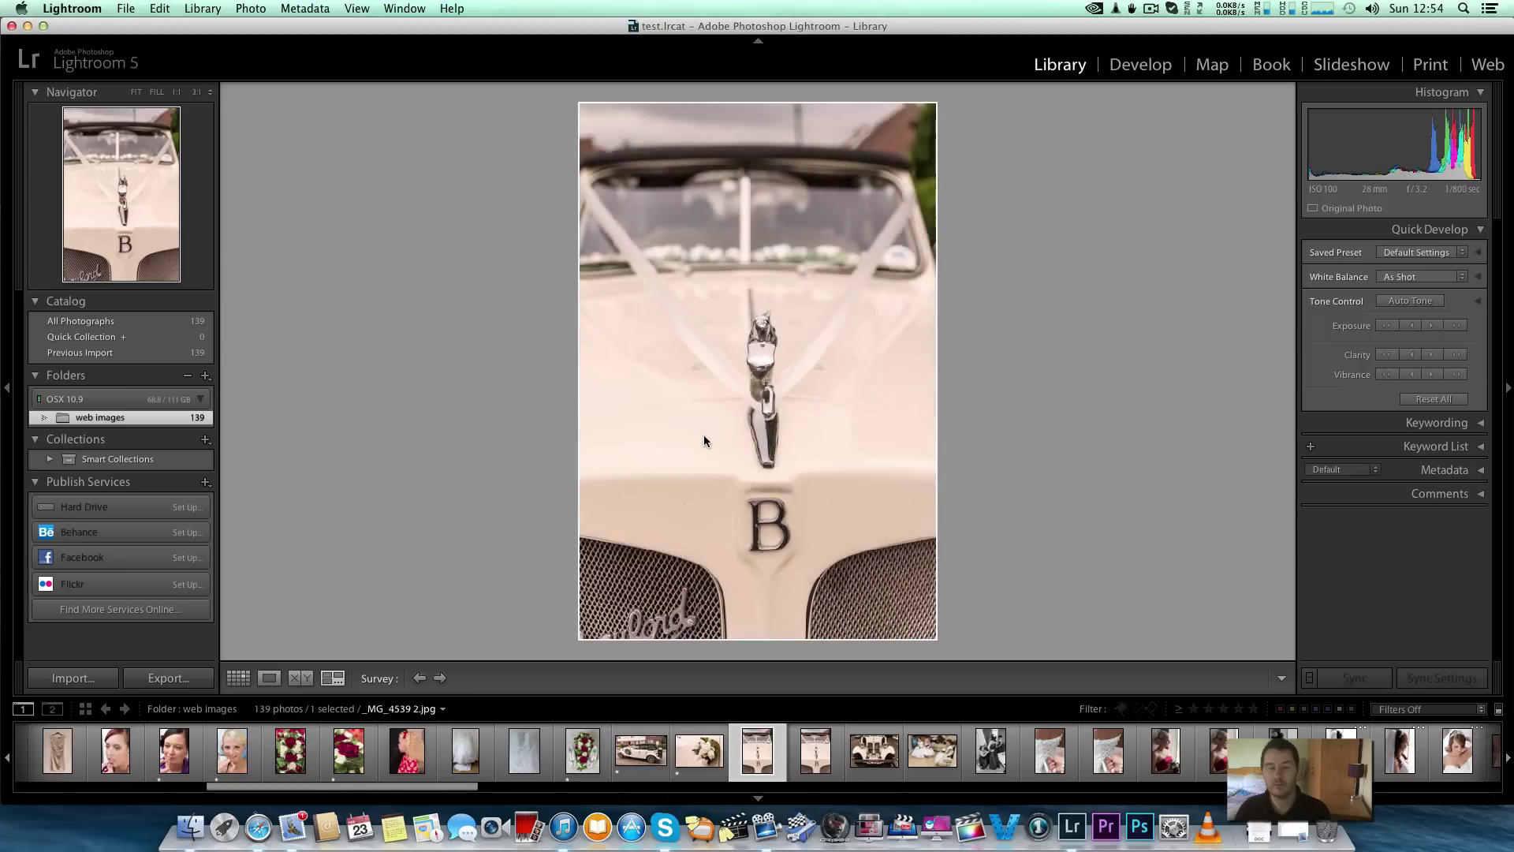
key(1)
key(Right)
key(1)
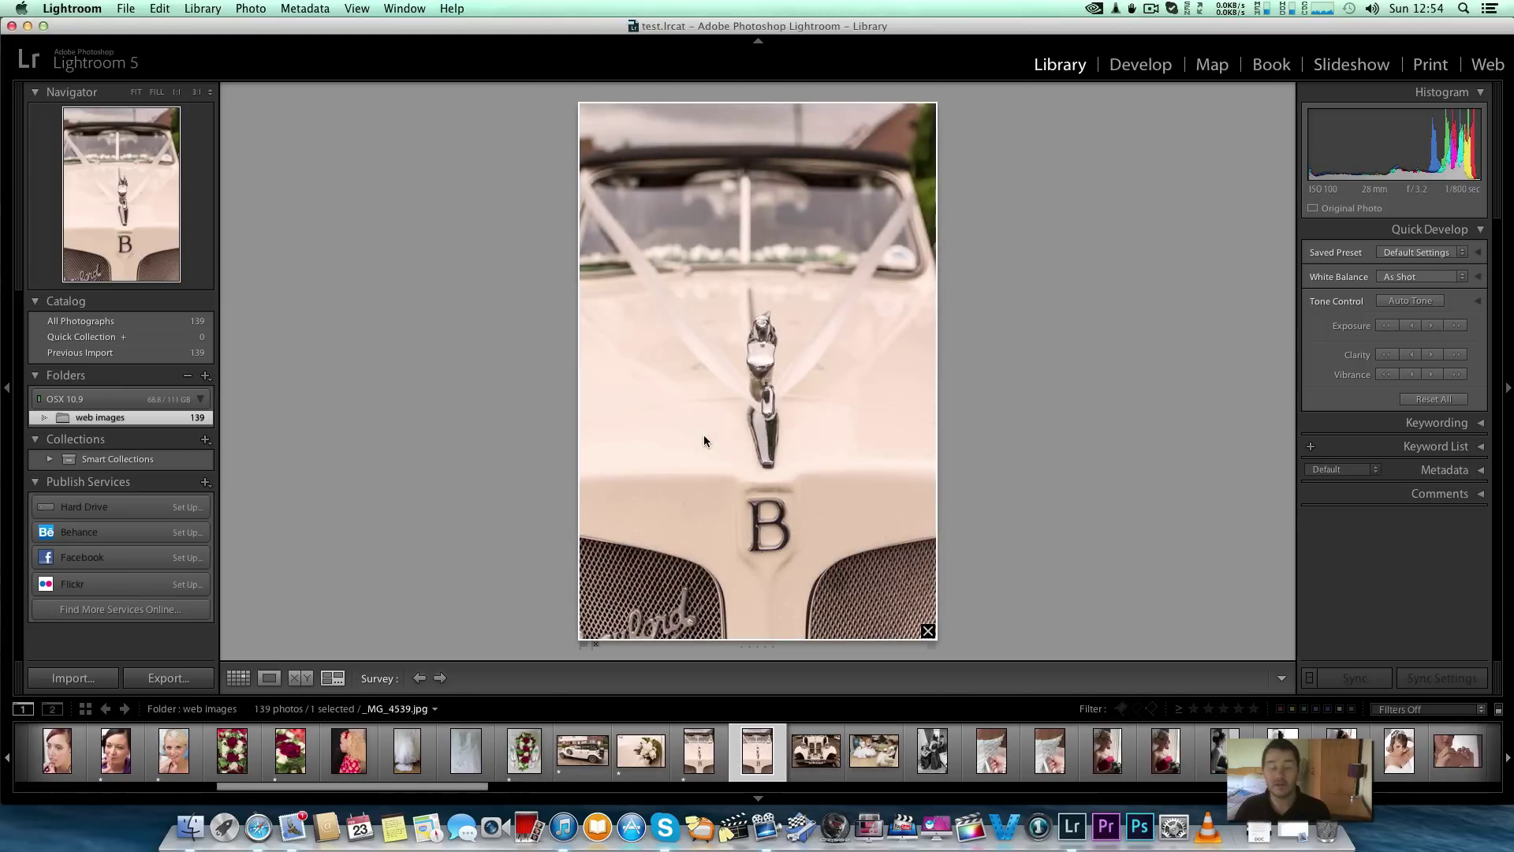
key(Right)
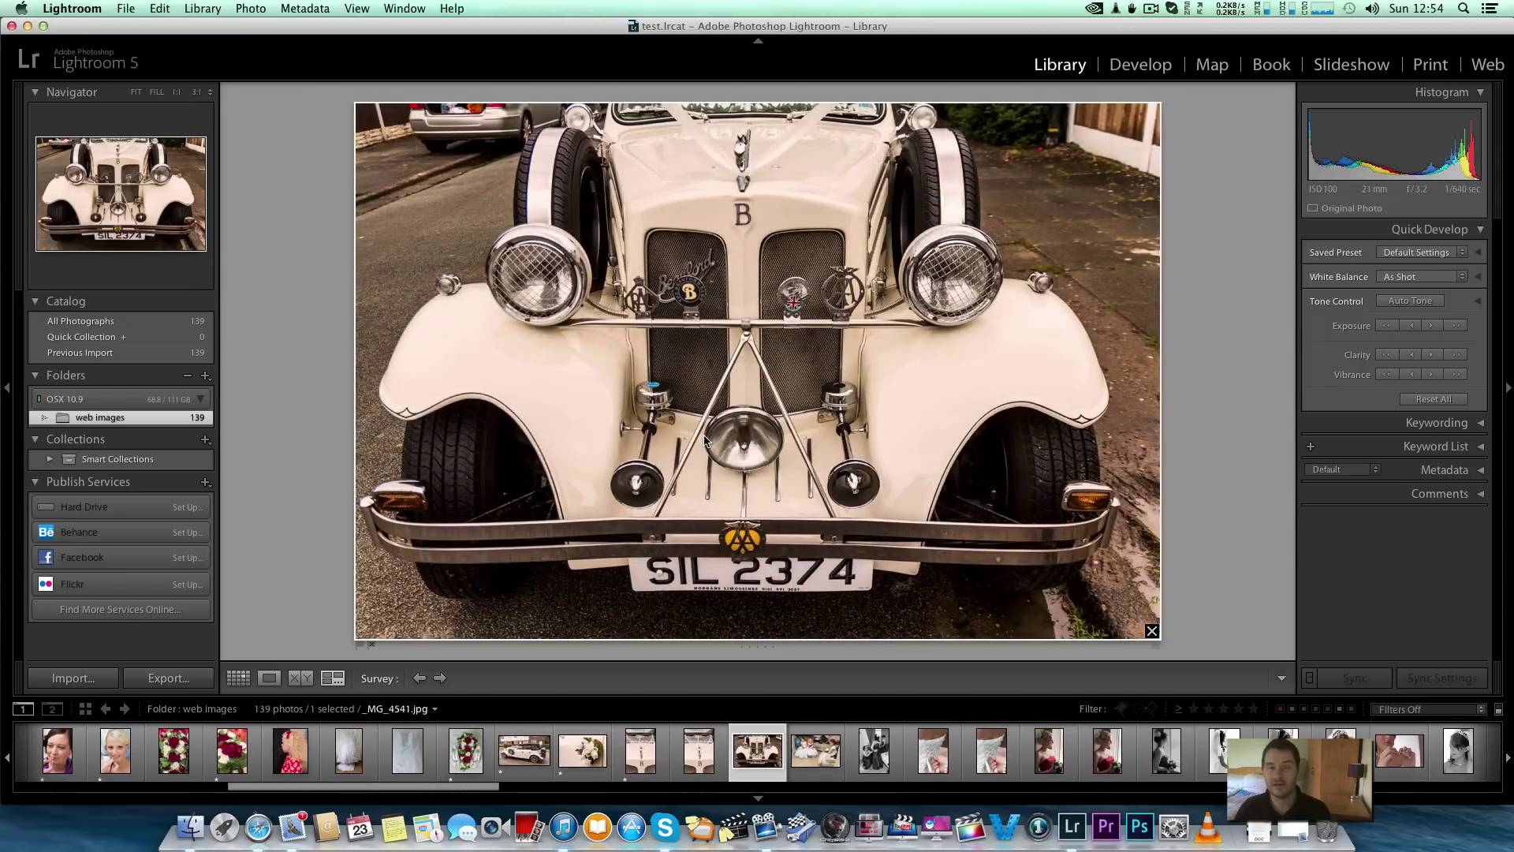
key(Right)
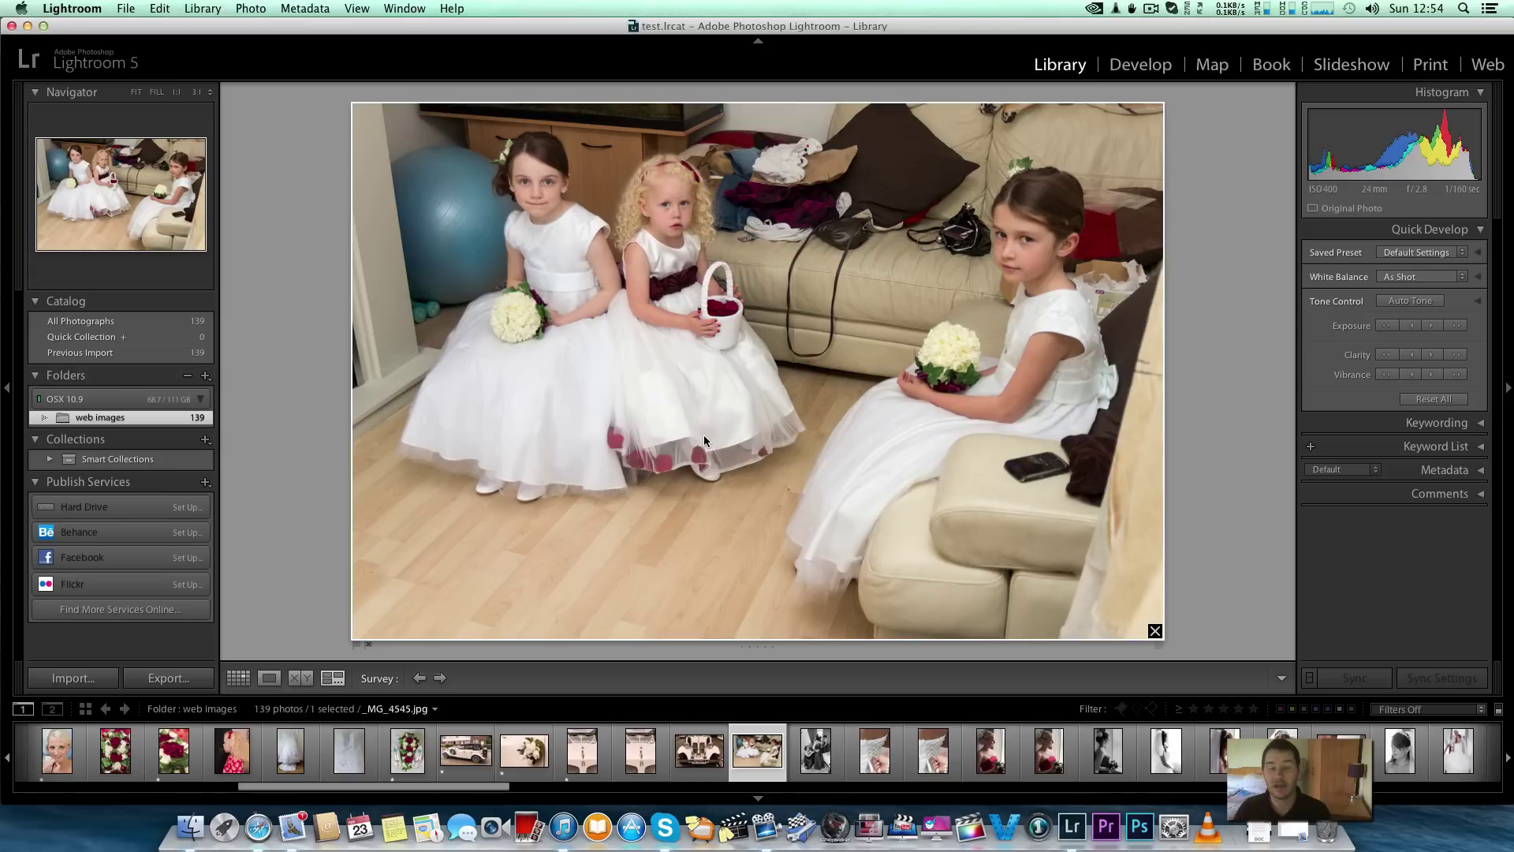
- Rate the black-and-white bridesmaids, lace-dress, red-dress bridesmaid, _MG_4585 and veiled bride photos one star
key(Right)
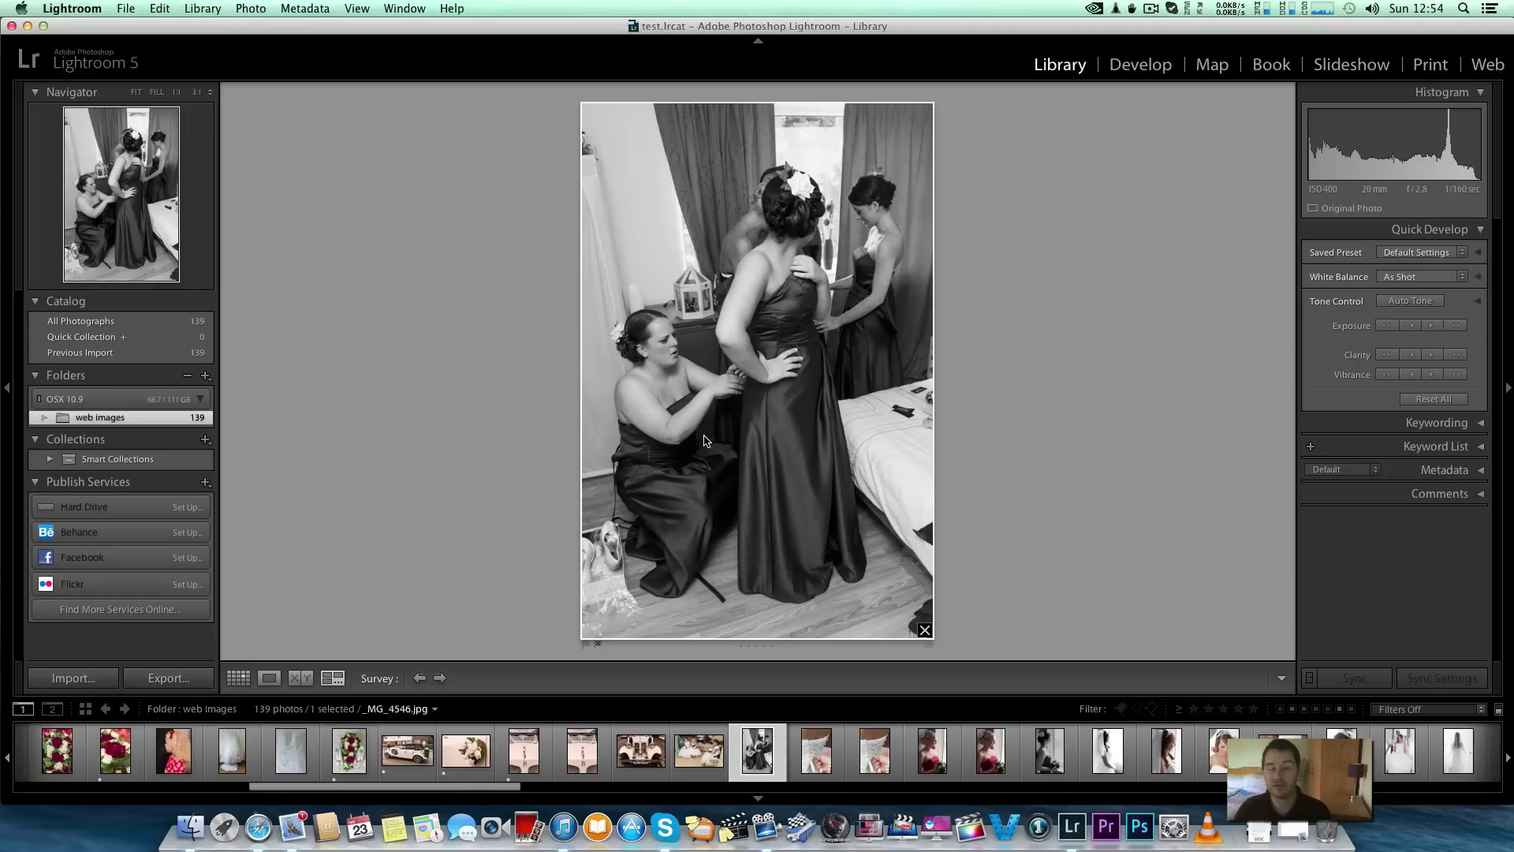
key(1)
key(Right)
key(Right)
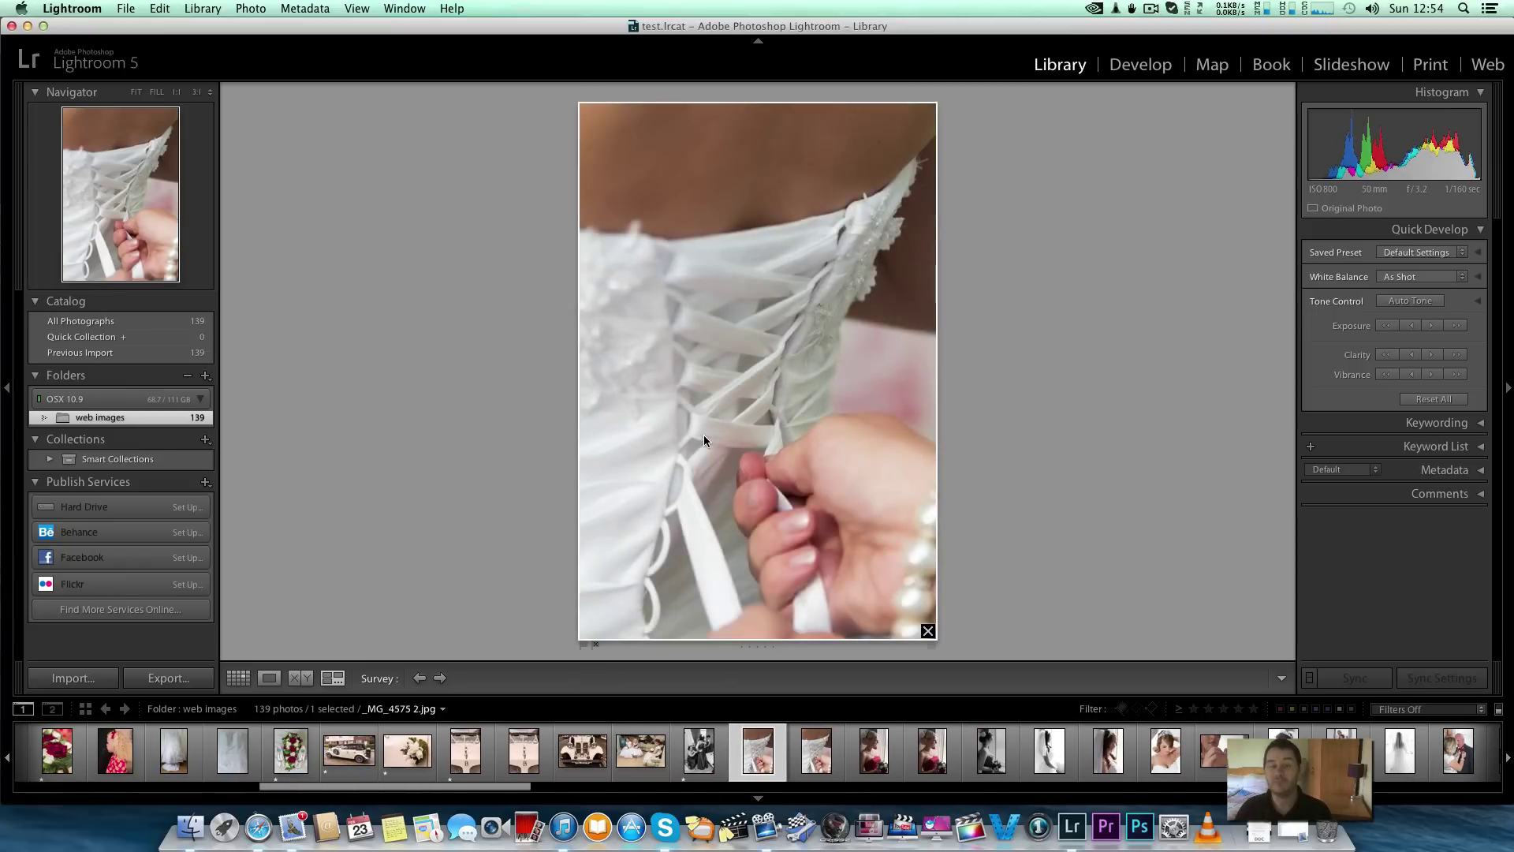
key(1)
key(Right)
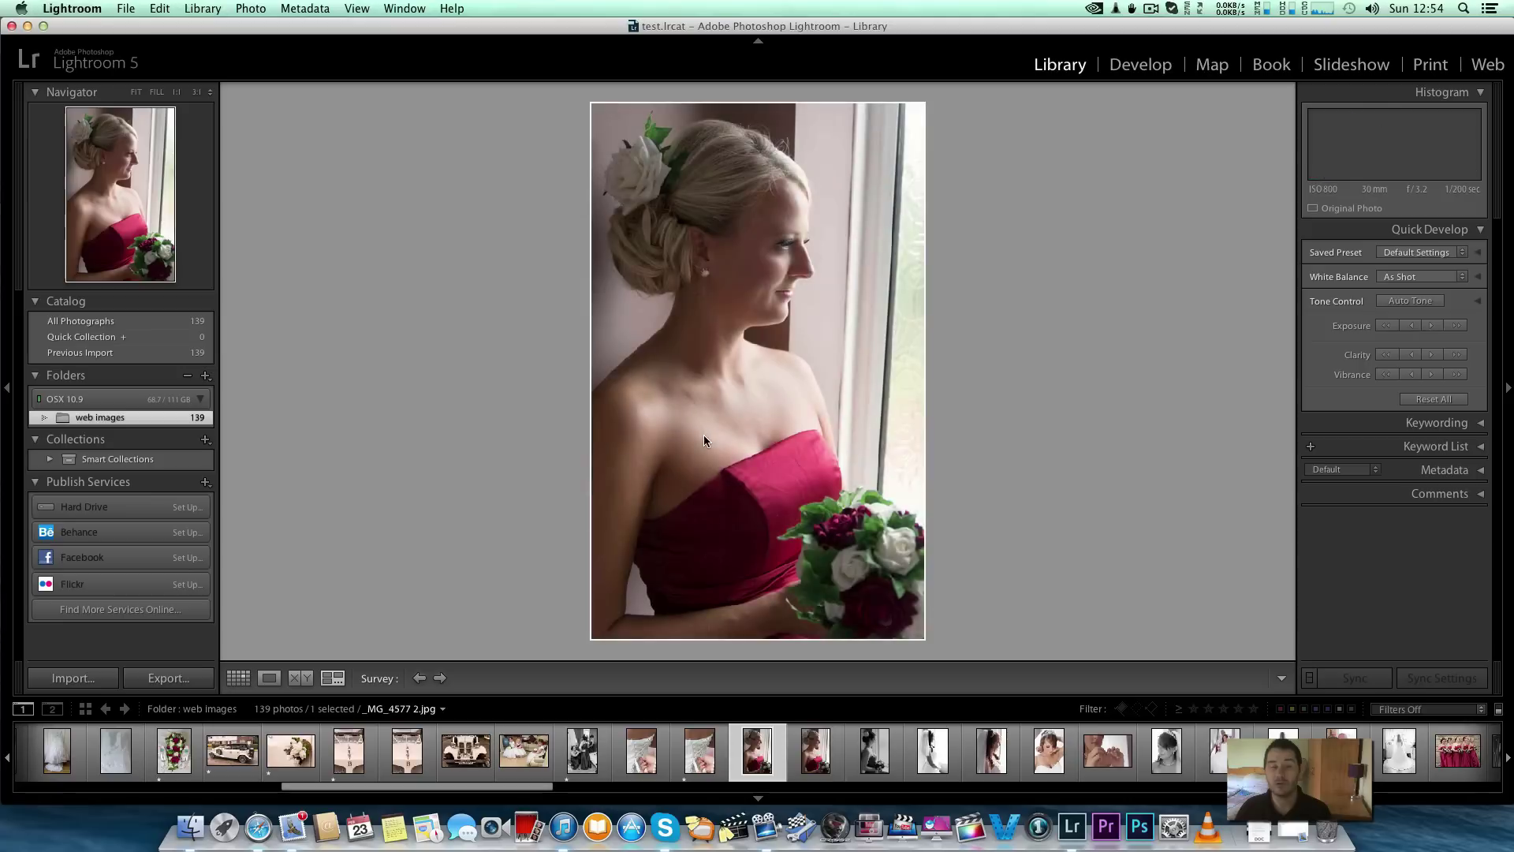
key(1)
key(Right)
key(Right)
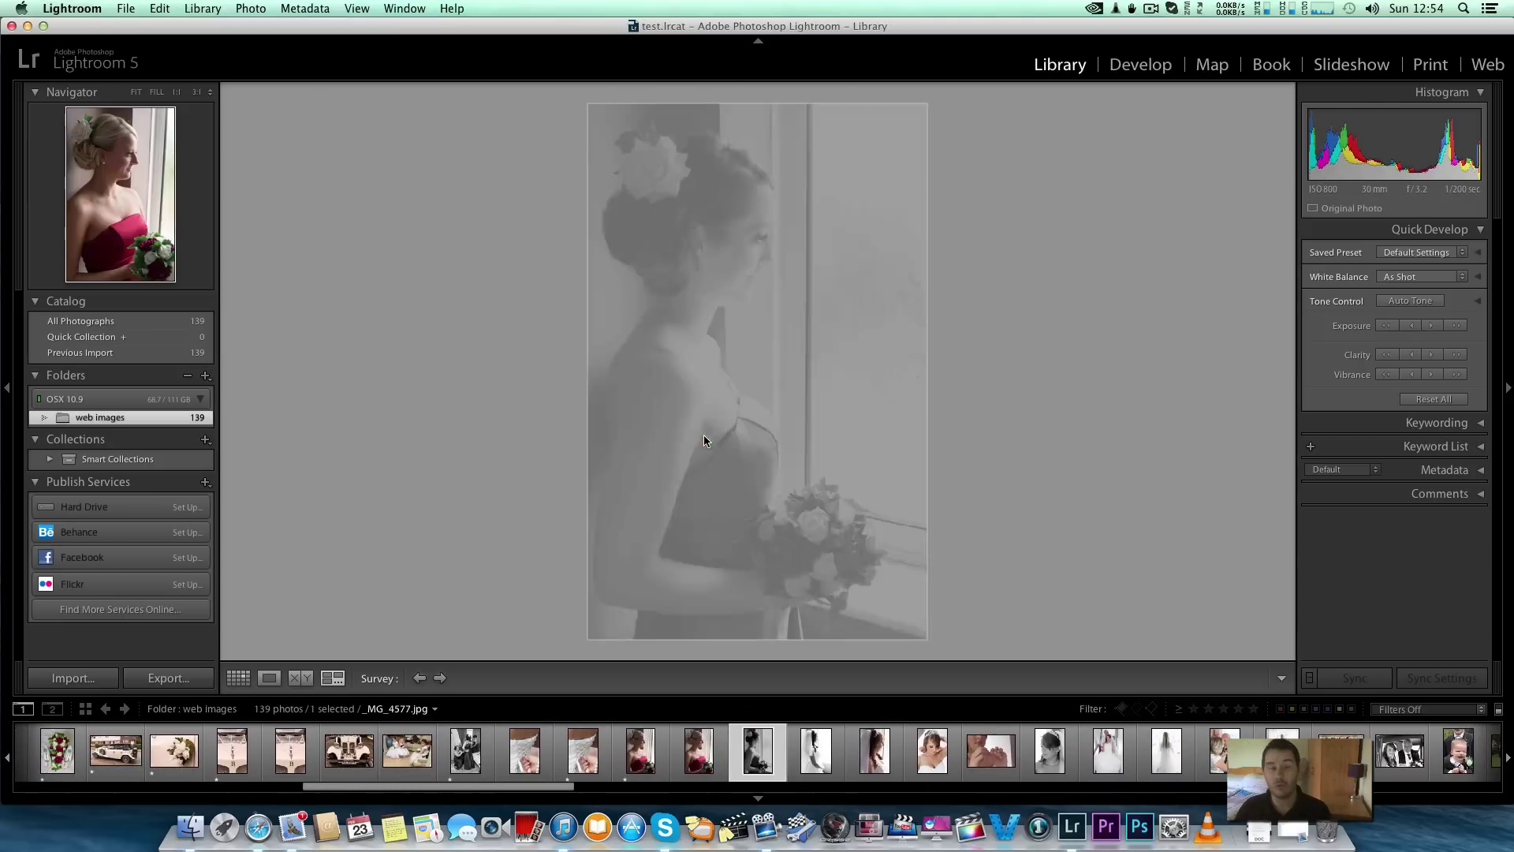
key(1)
key(Right)
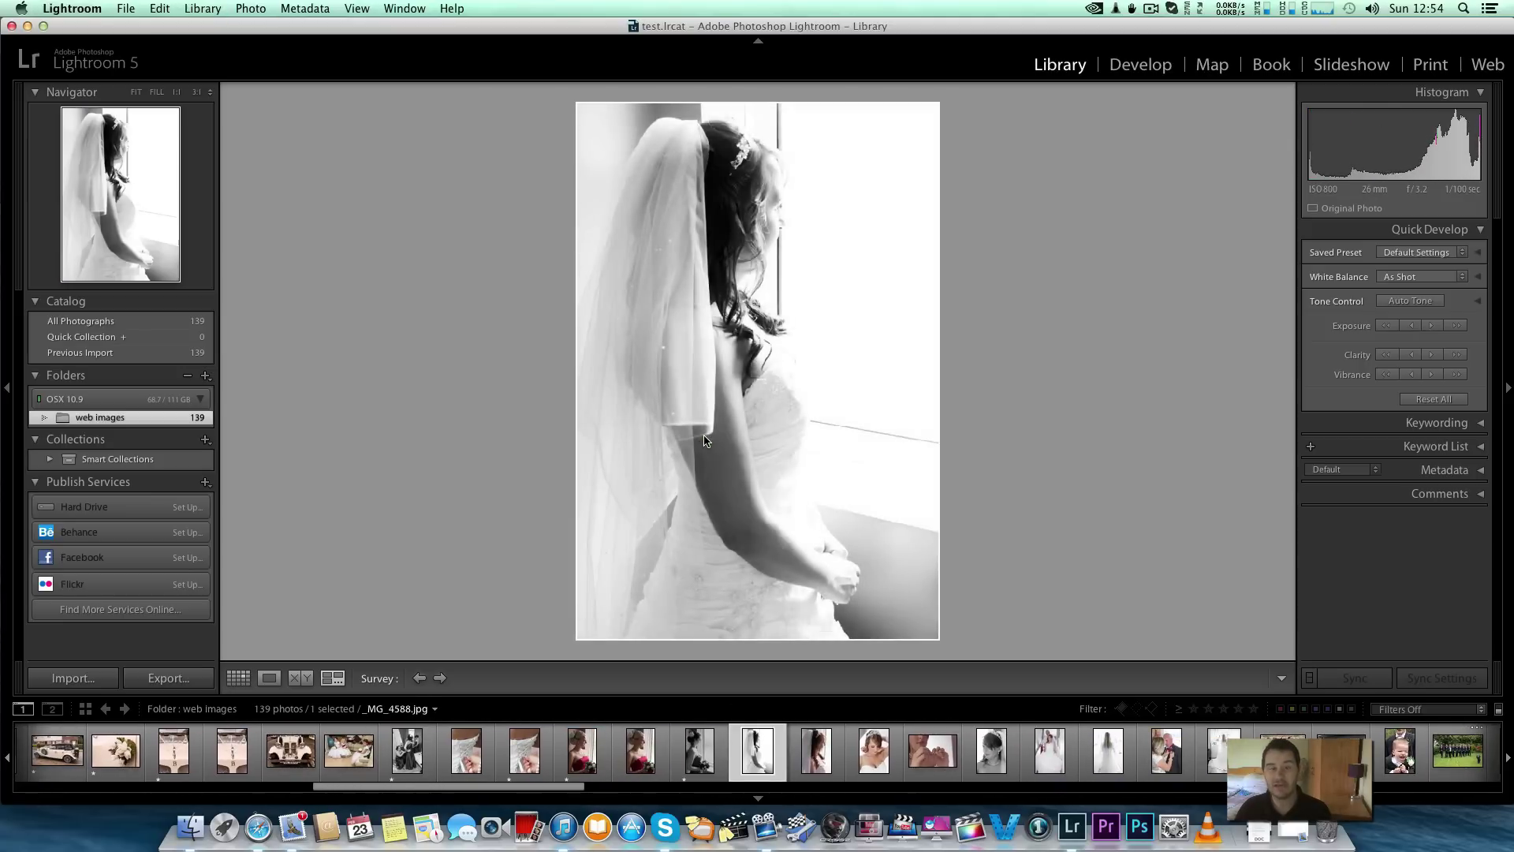
key(1)
- Compare the veiled bride _MG_4588, _MG_4592 and tiara bride _MG_4604, ending on hands photo _MG_4618
key(Left)
key(Left)
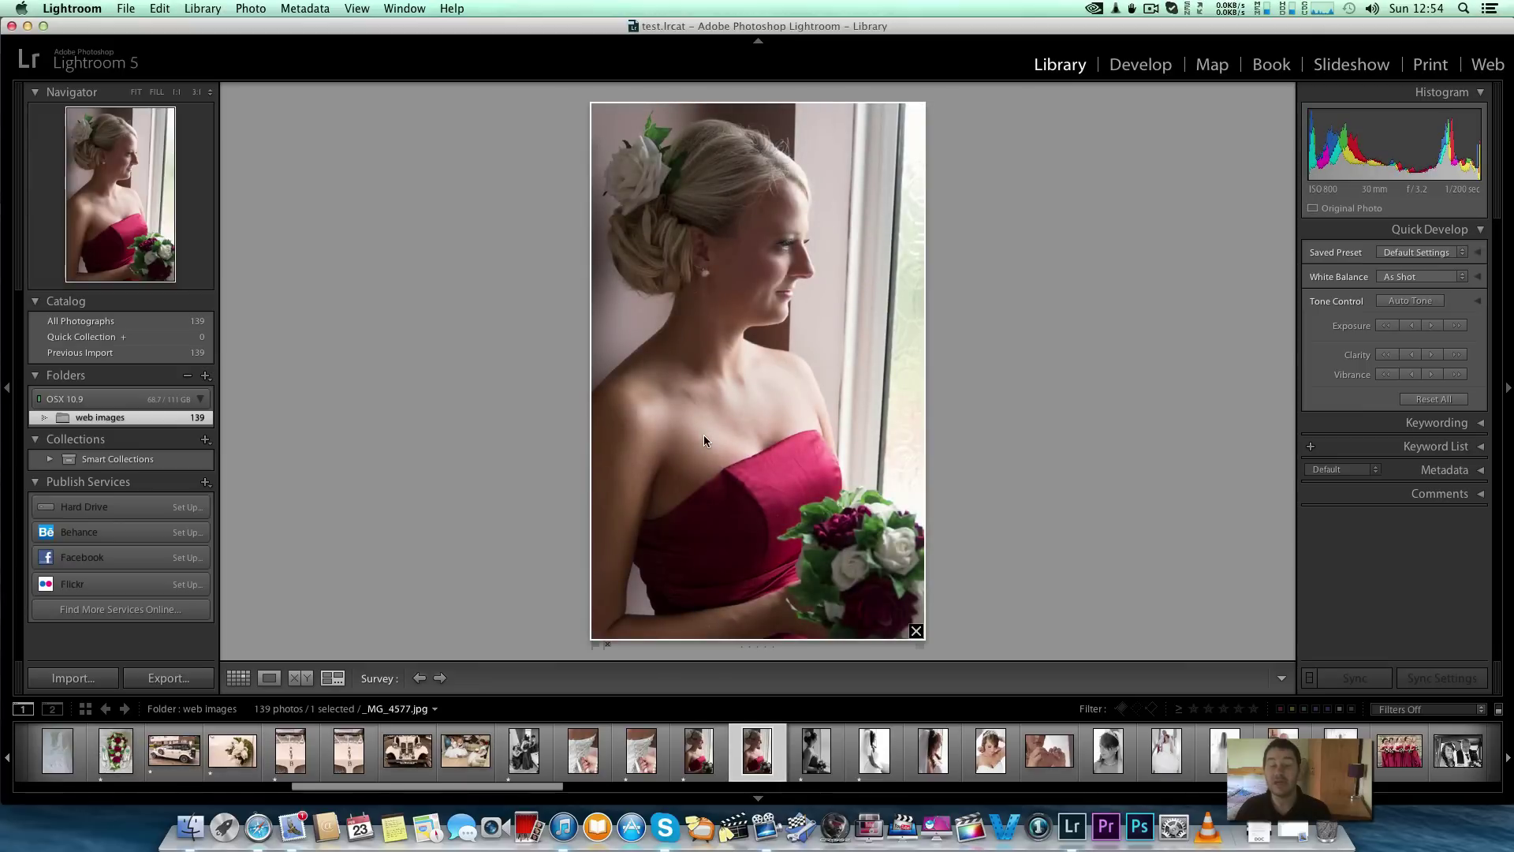
key(Left)
key(Right)
key(Right)
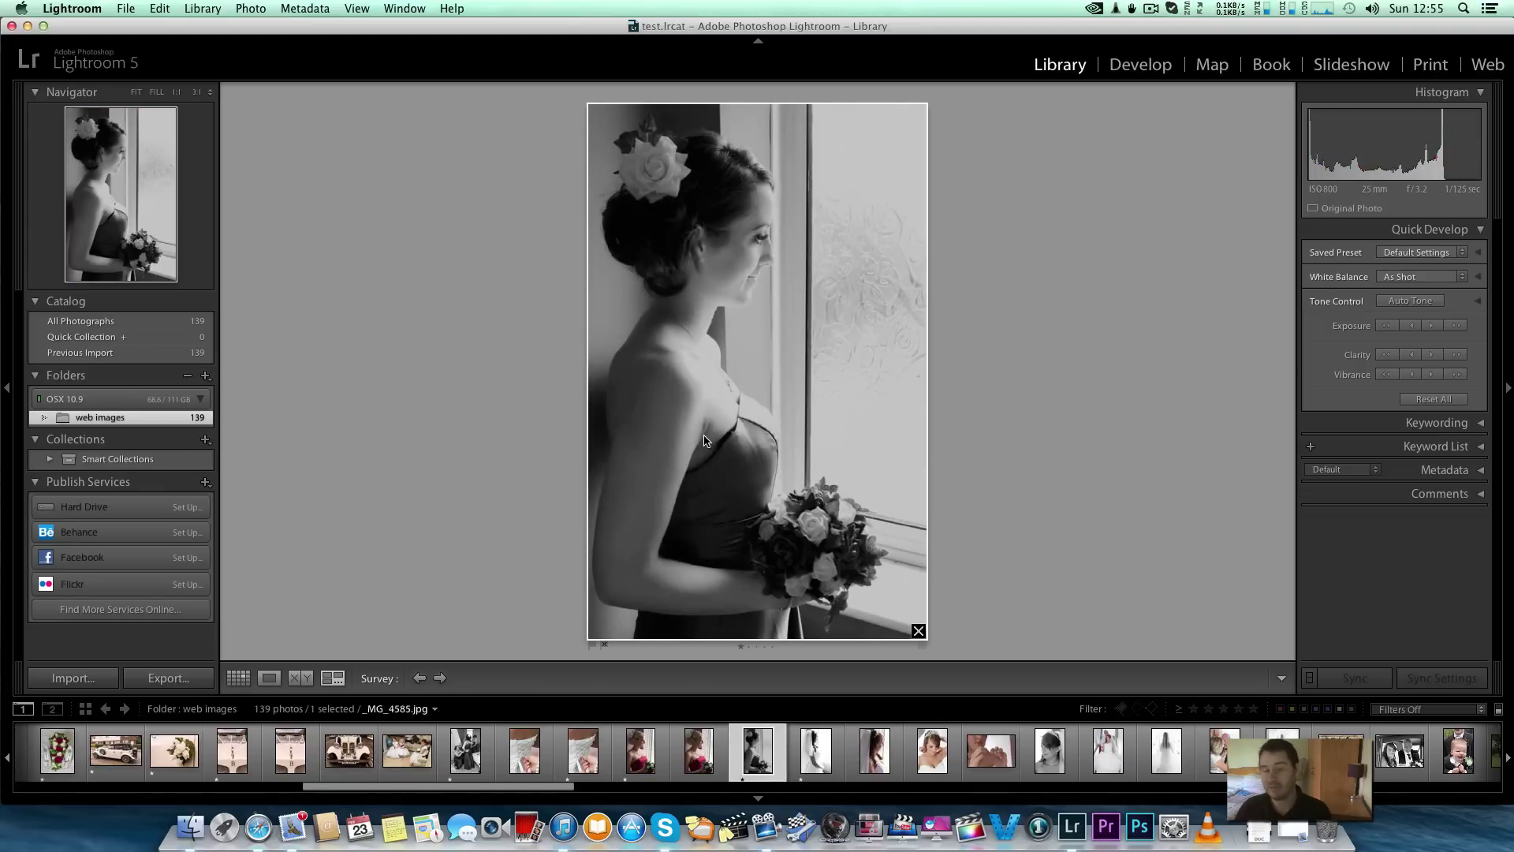
key(Right)
key(Left)
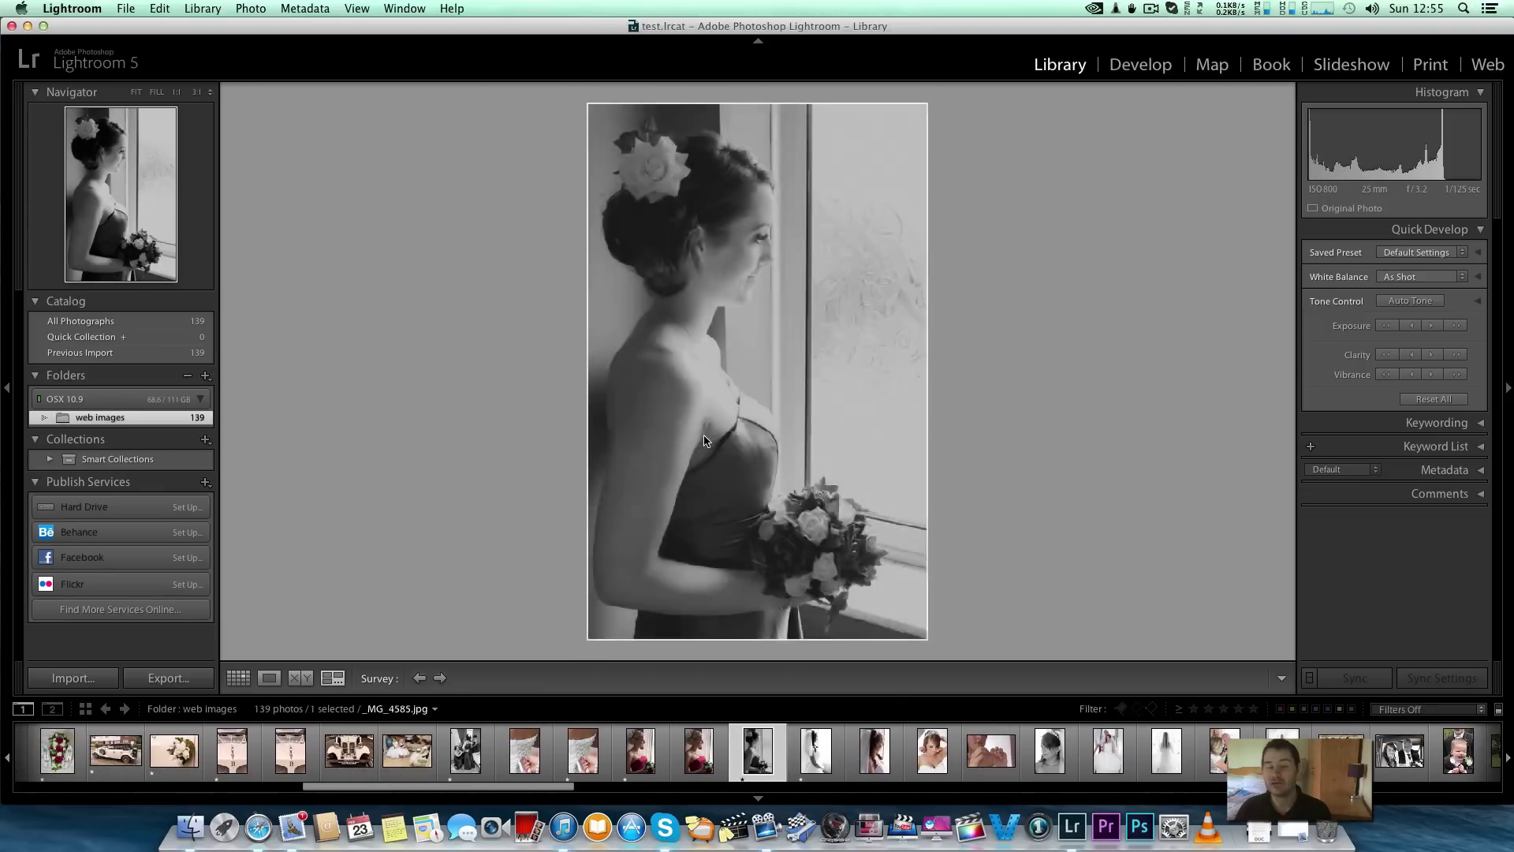
key(Right)
key(Left)
key(Right)
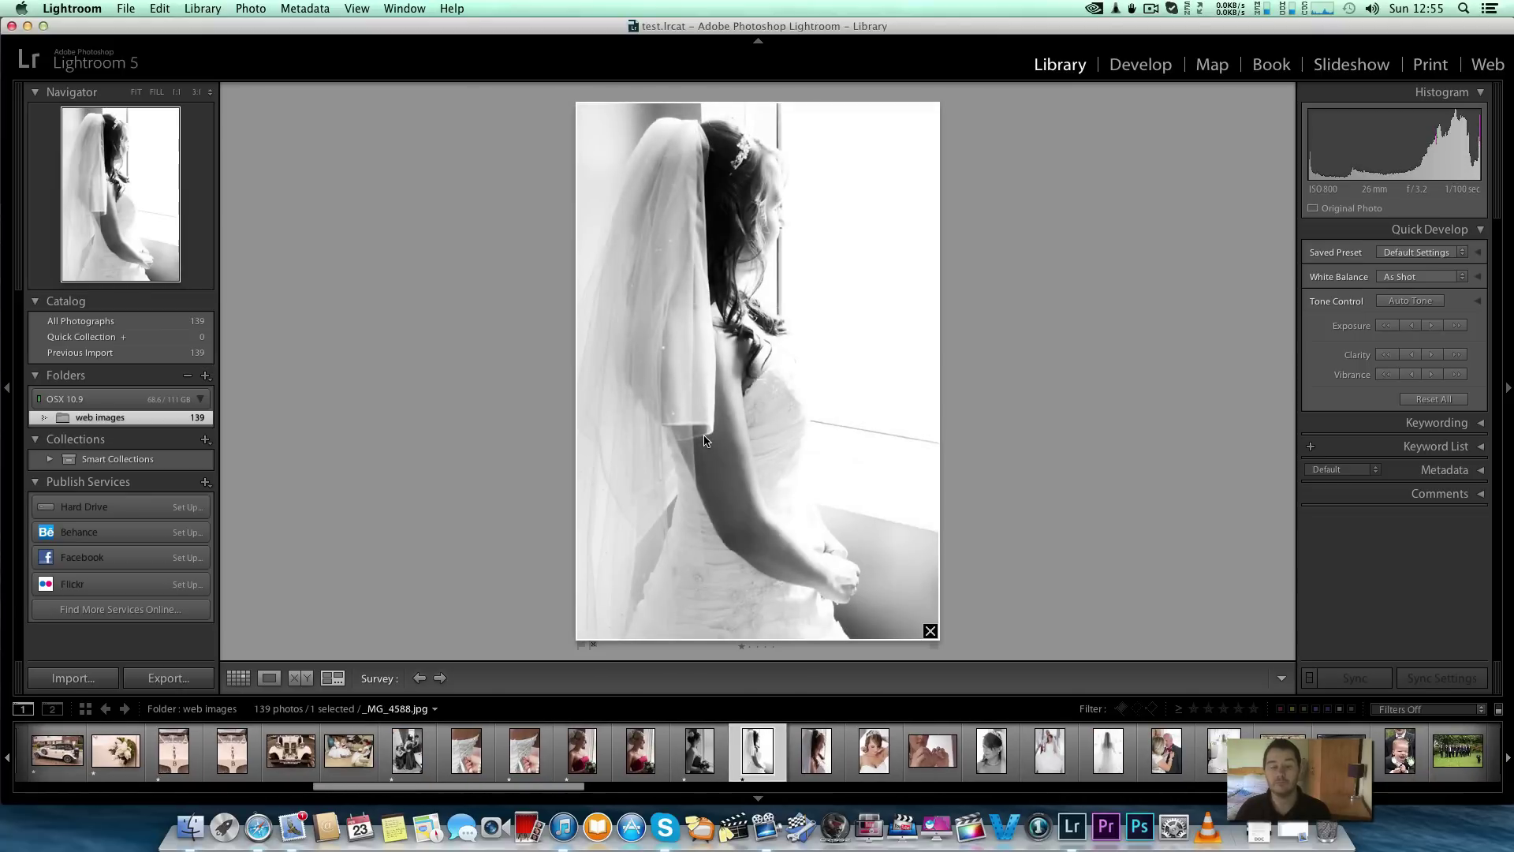
key(Right)
key(Left)
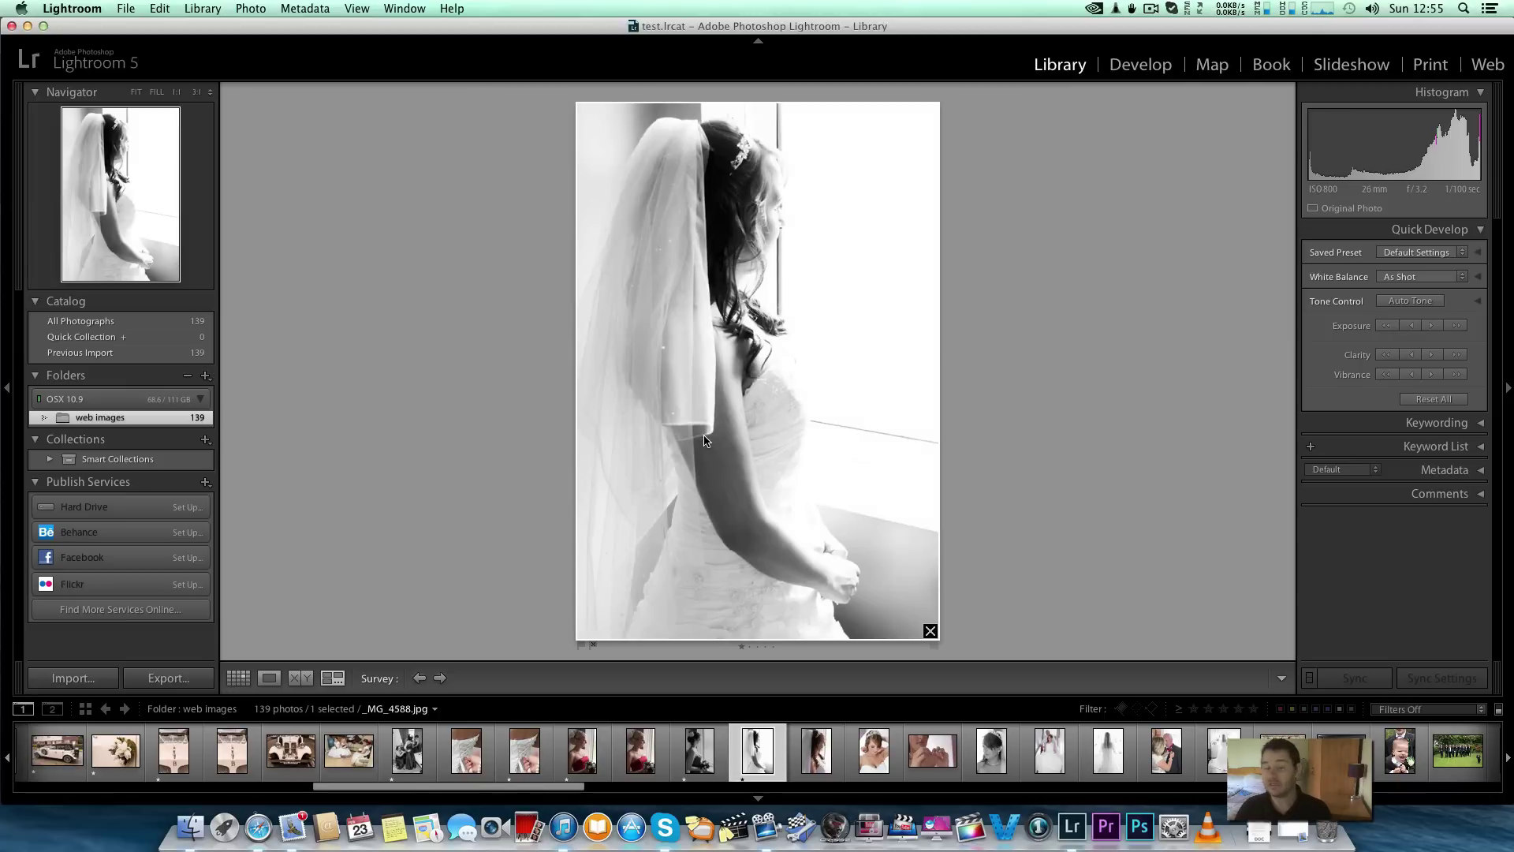
key(Right)
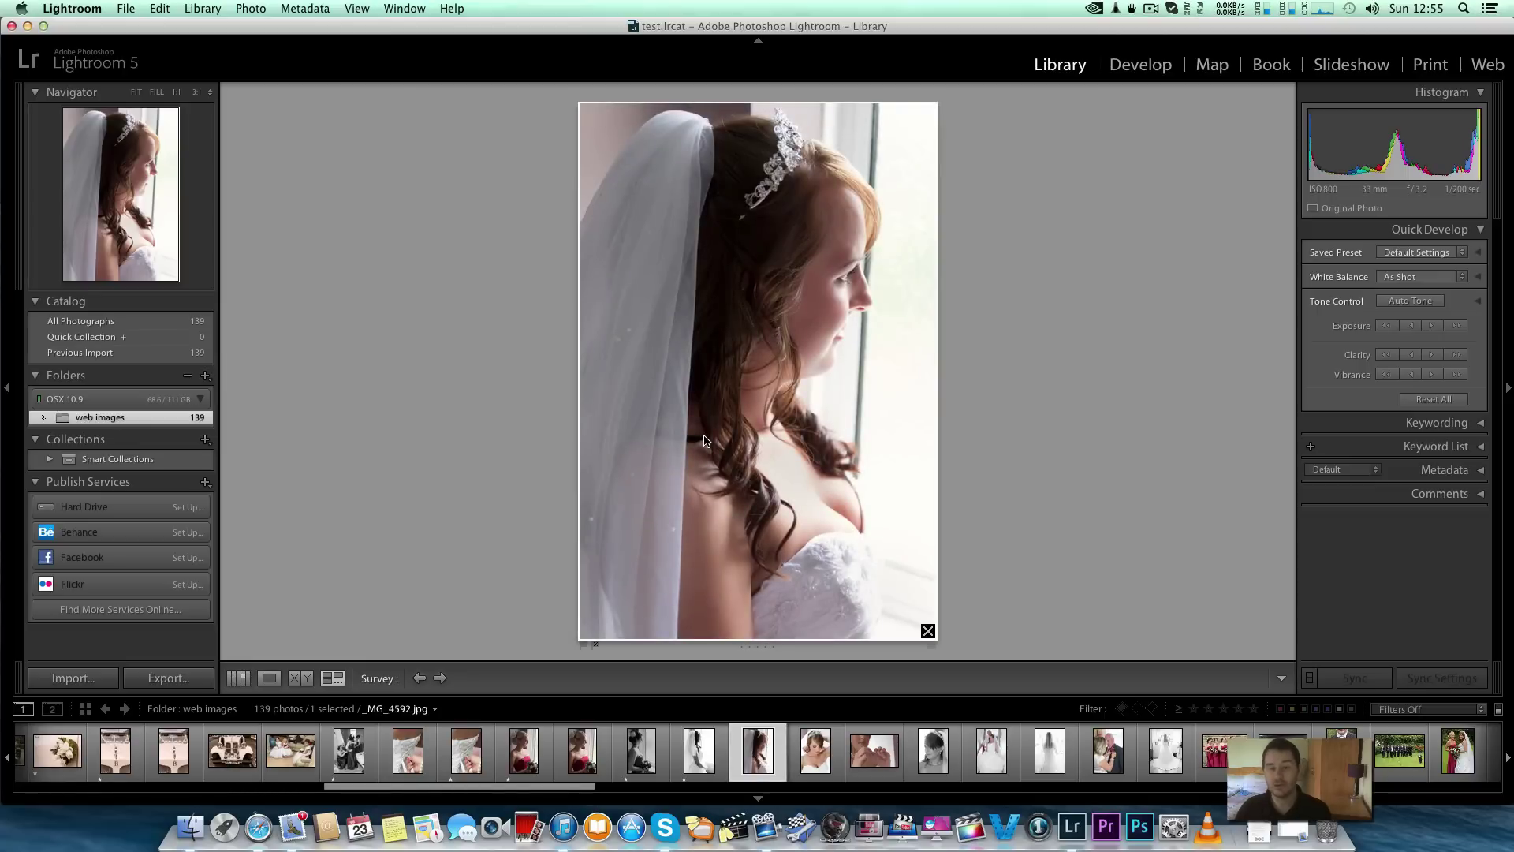
key(Right)
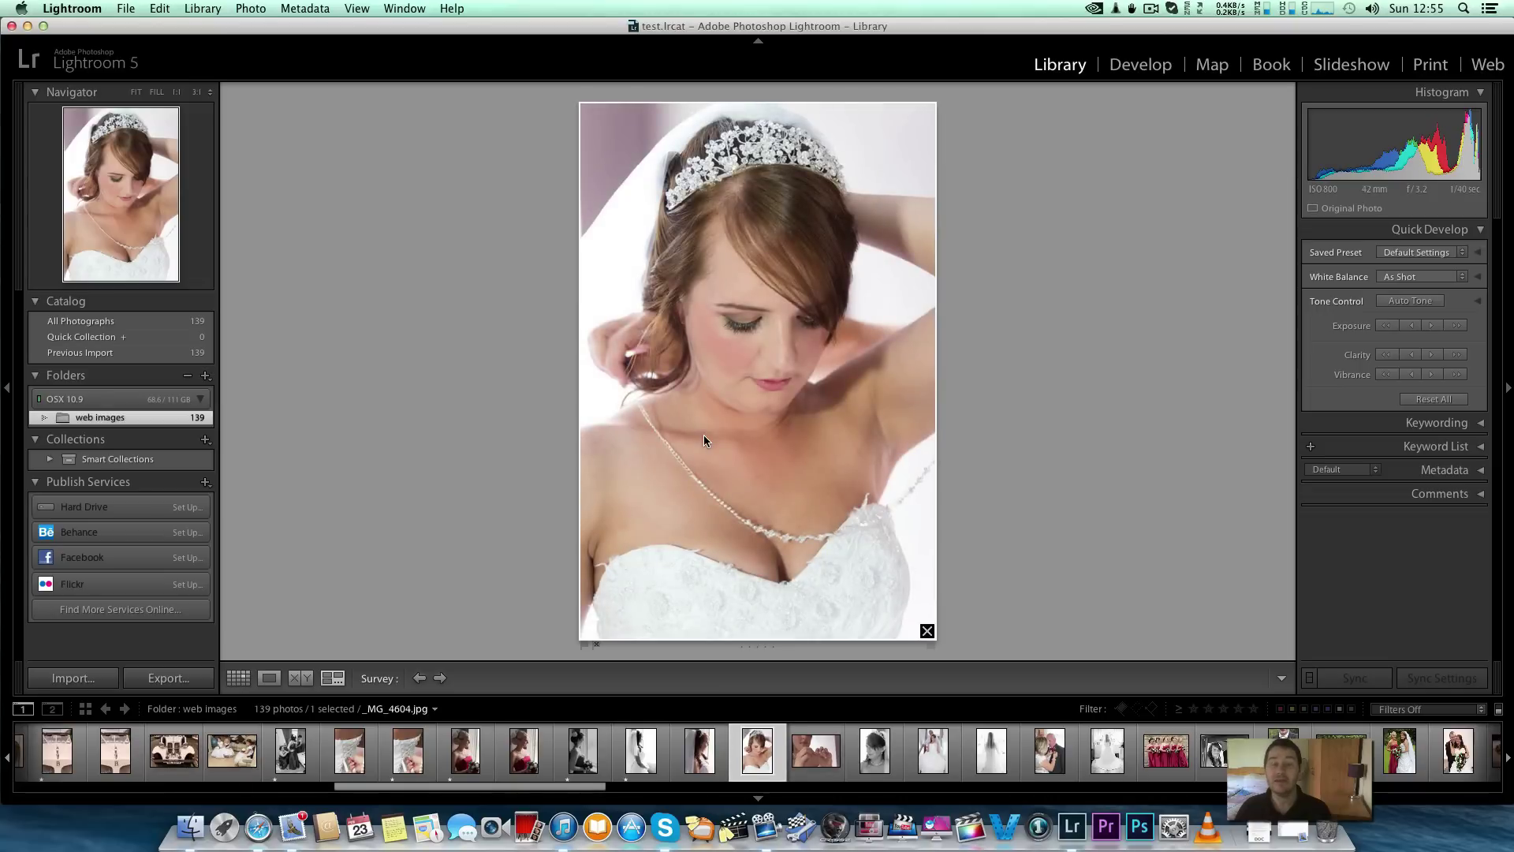
key(Left)
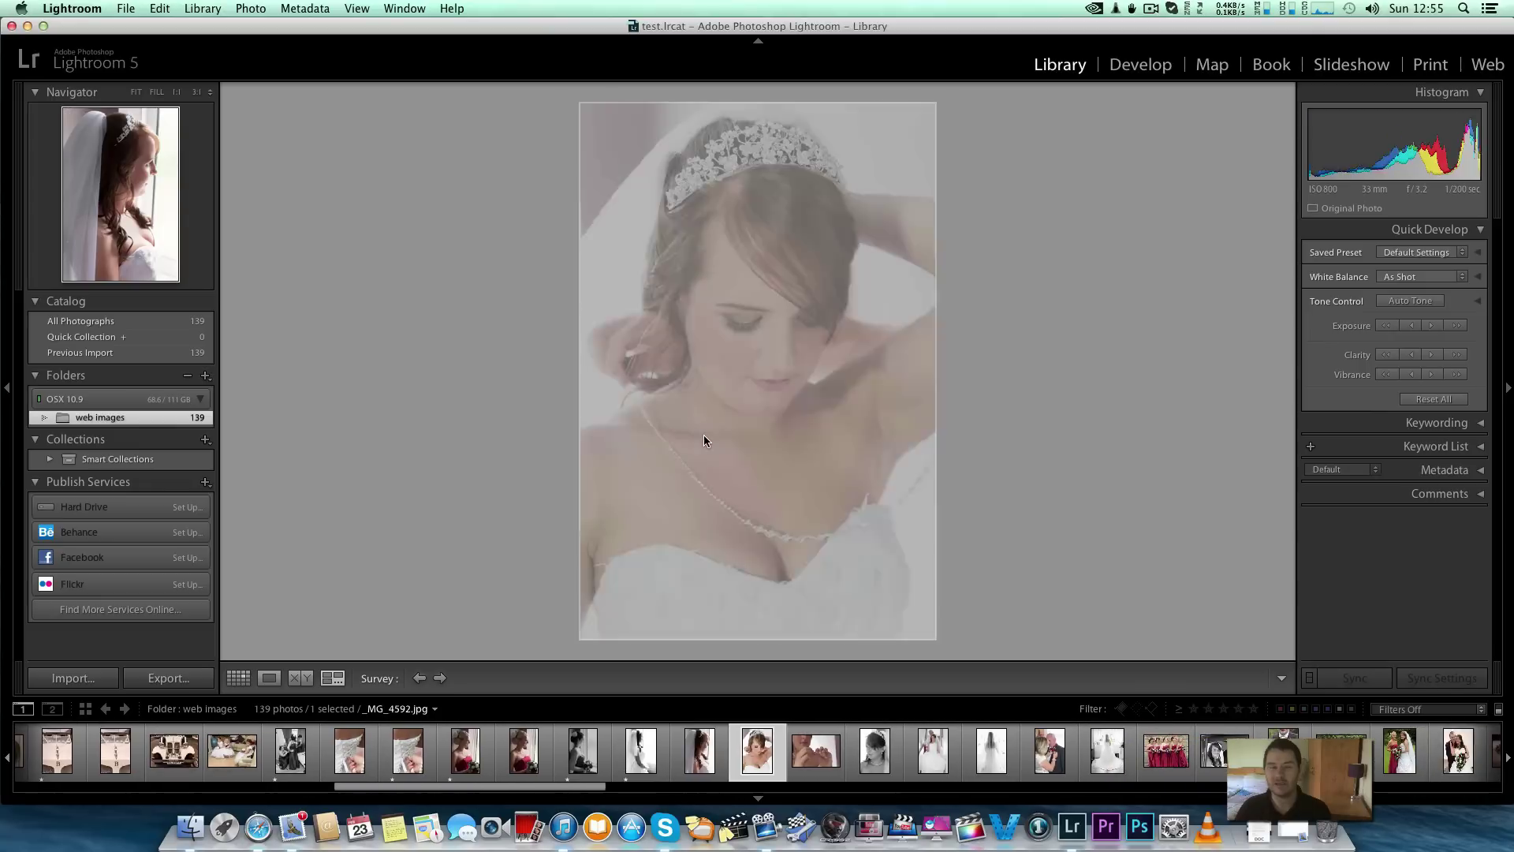
key(Right)
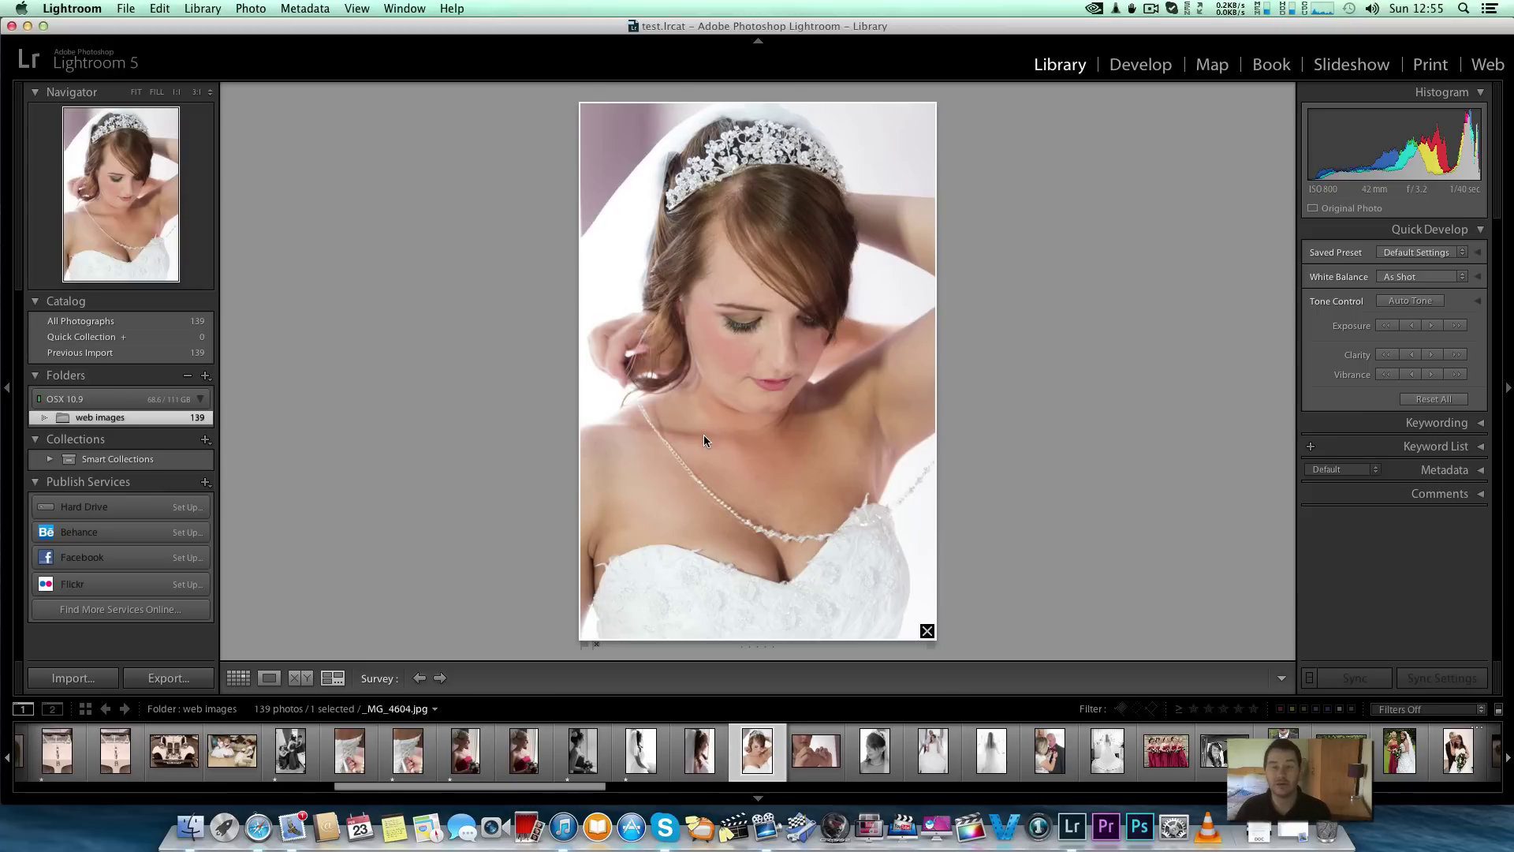
key(Right)
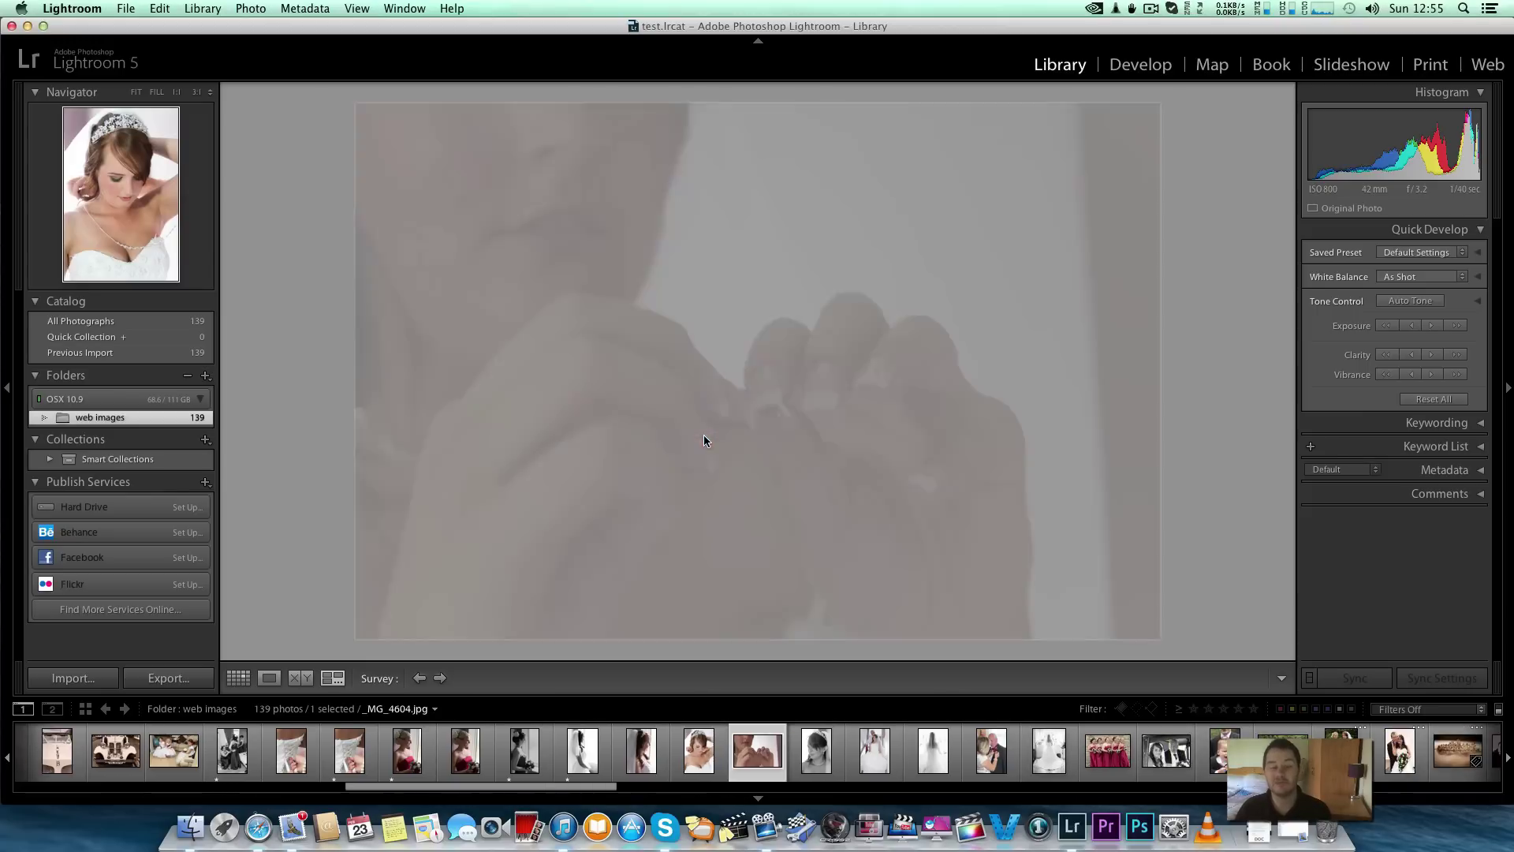
key(Left)
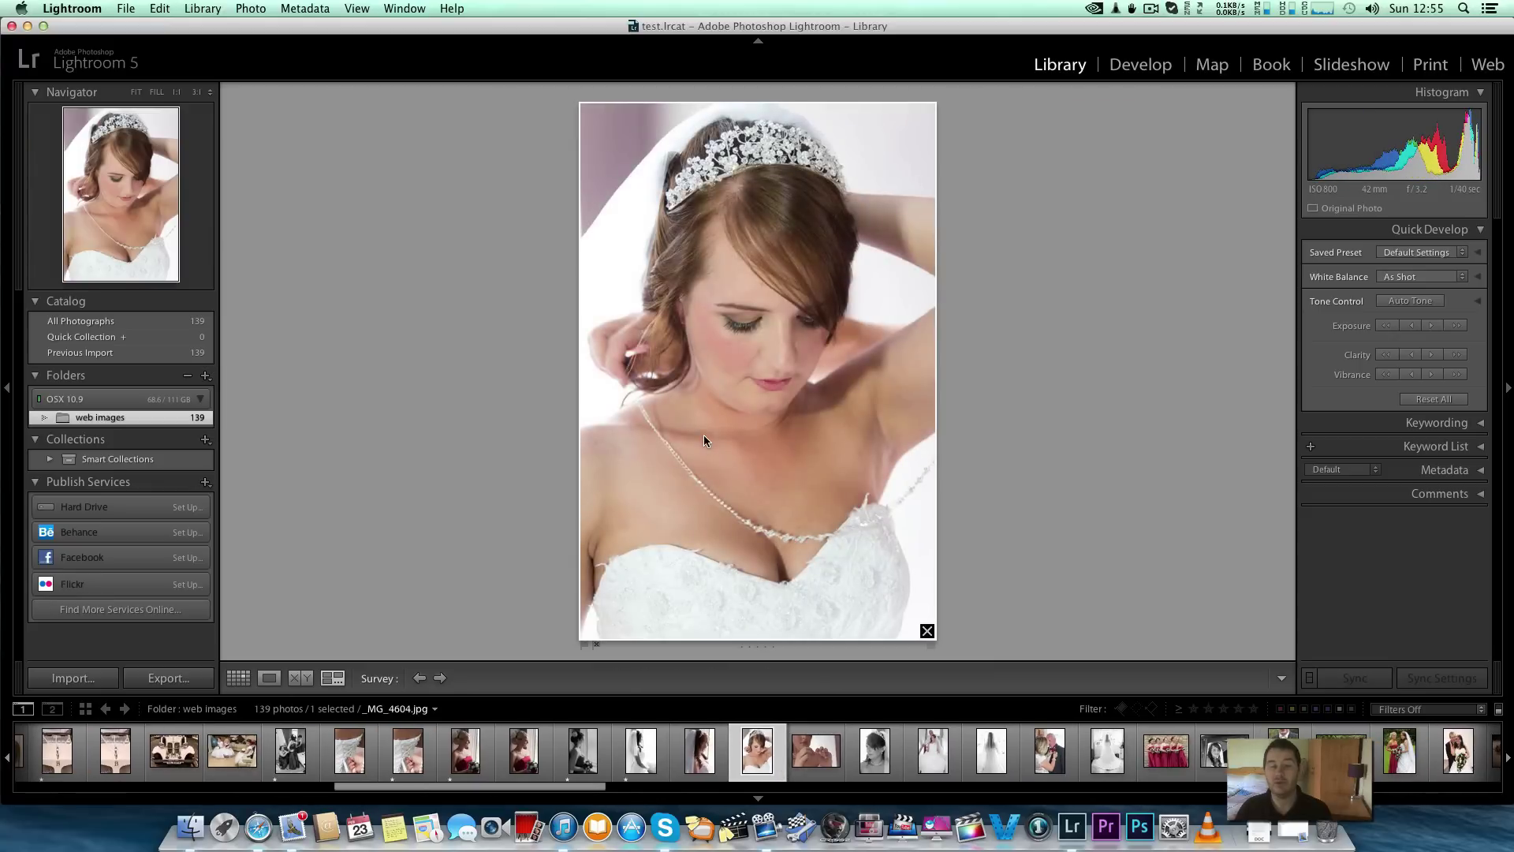
key(Right)
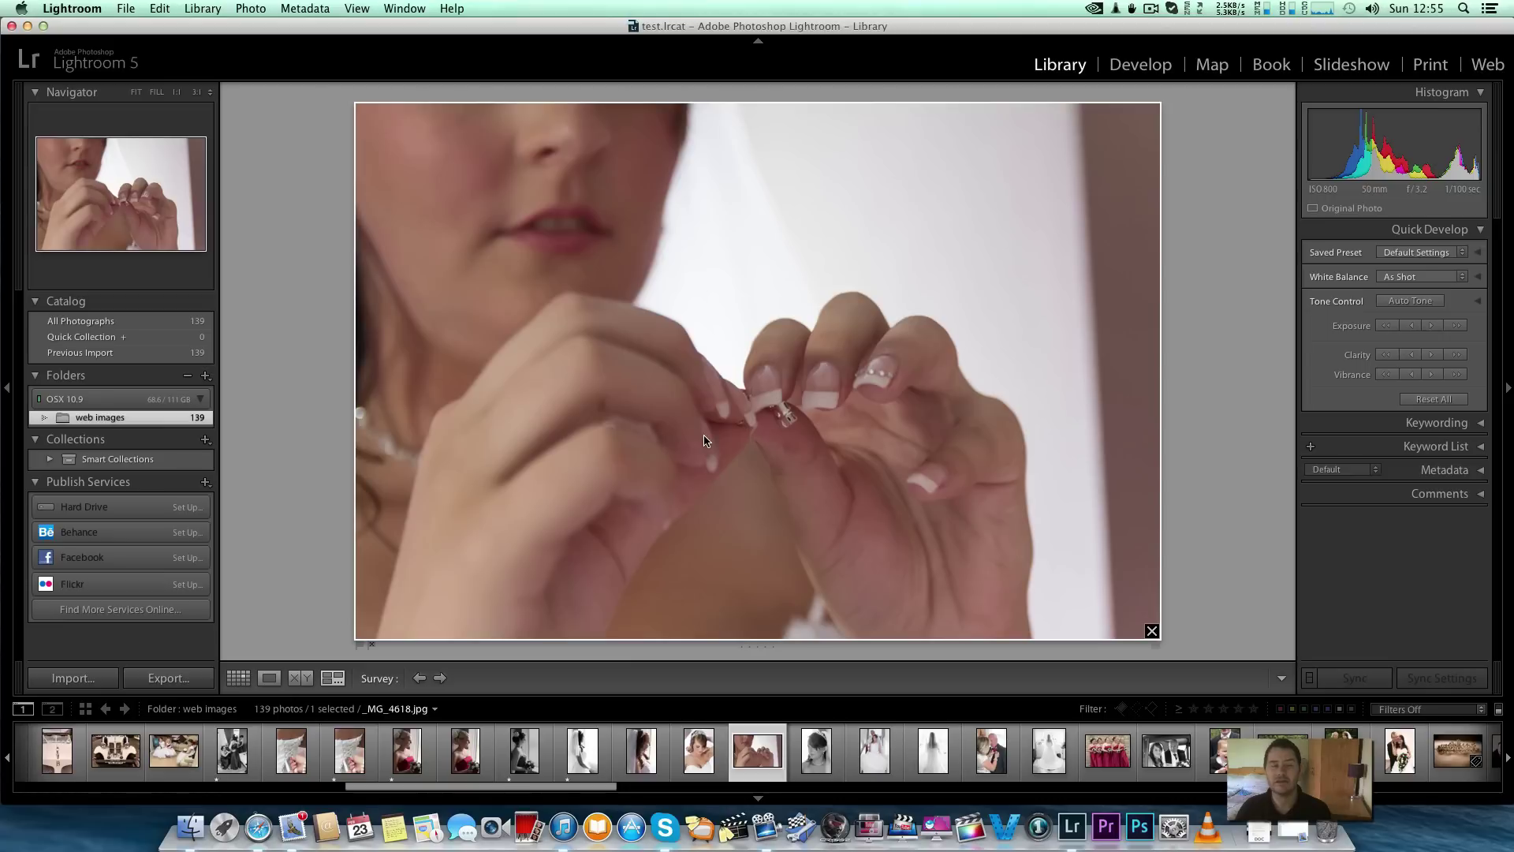
- Rate the hands photo _MG_4618 and the bride's back photo one star
key(slash)
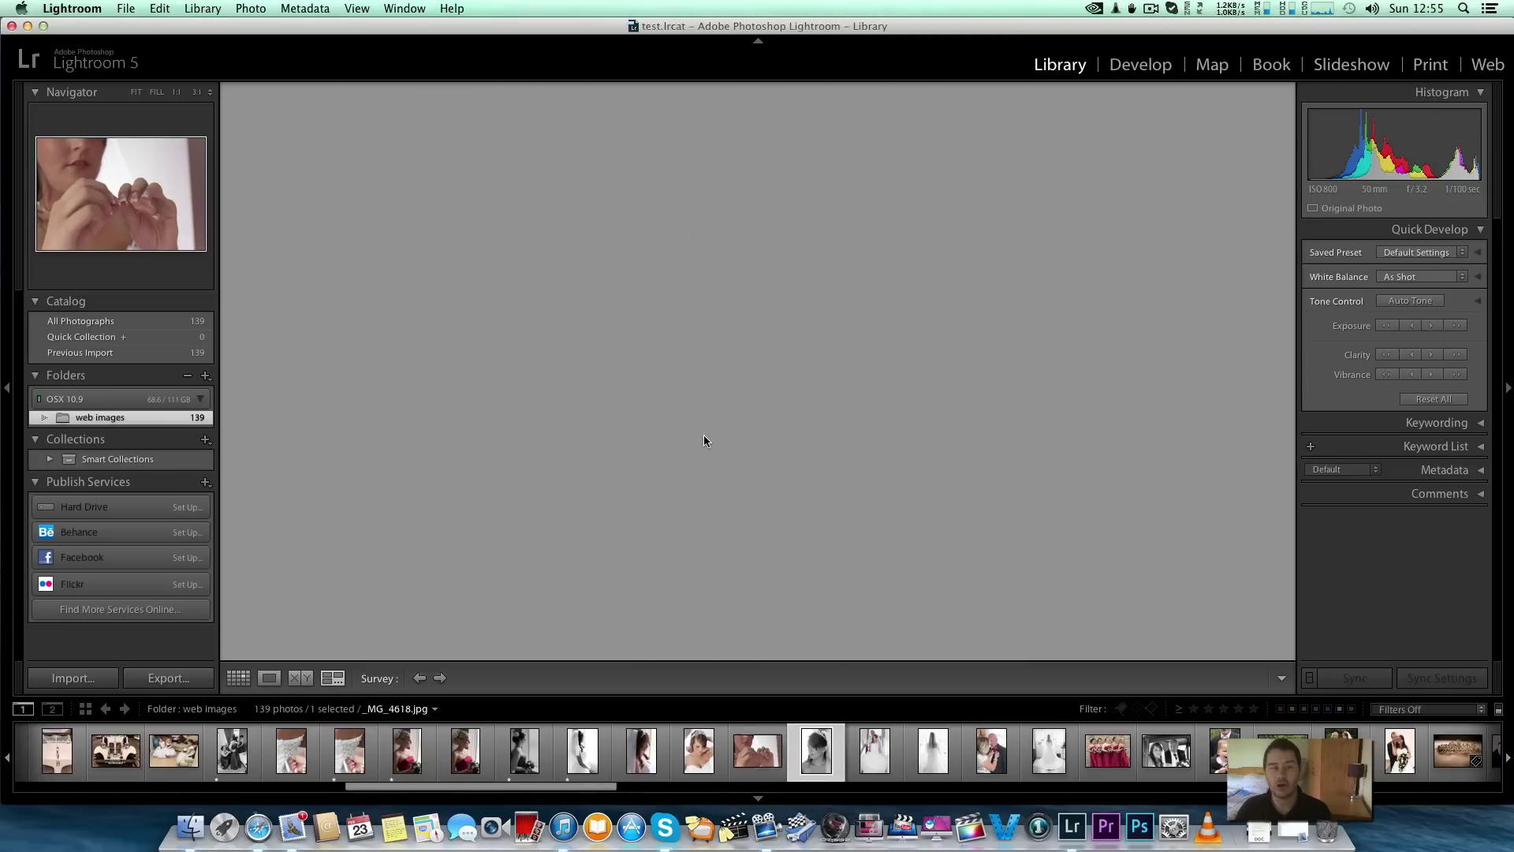
key(slash)
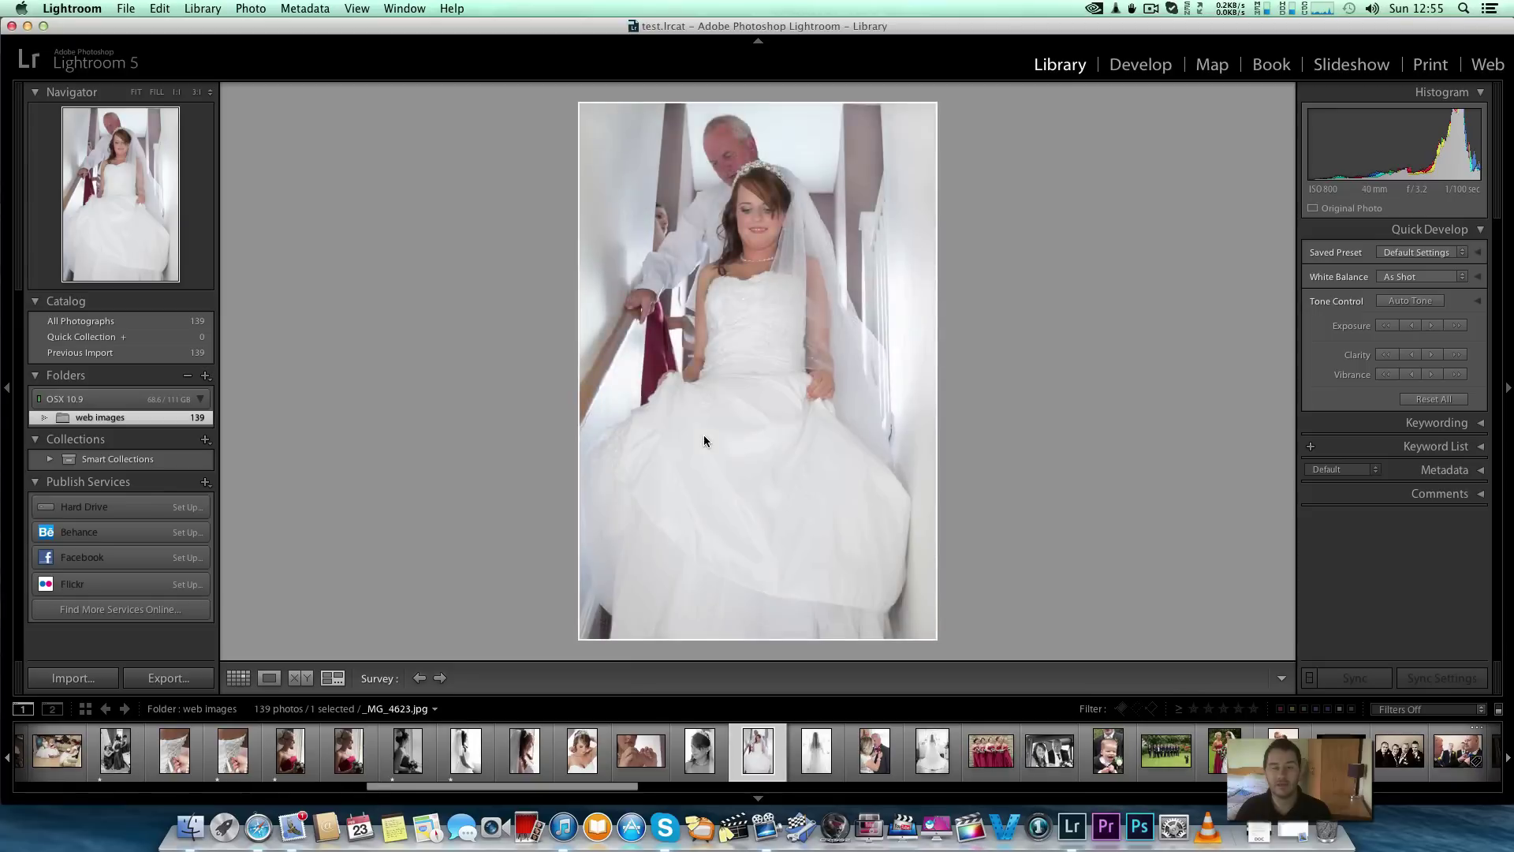
key(Left)
key(Left)
key(1)
key(Right)
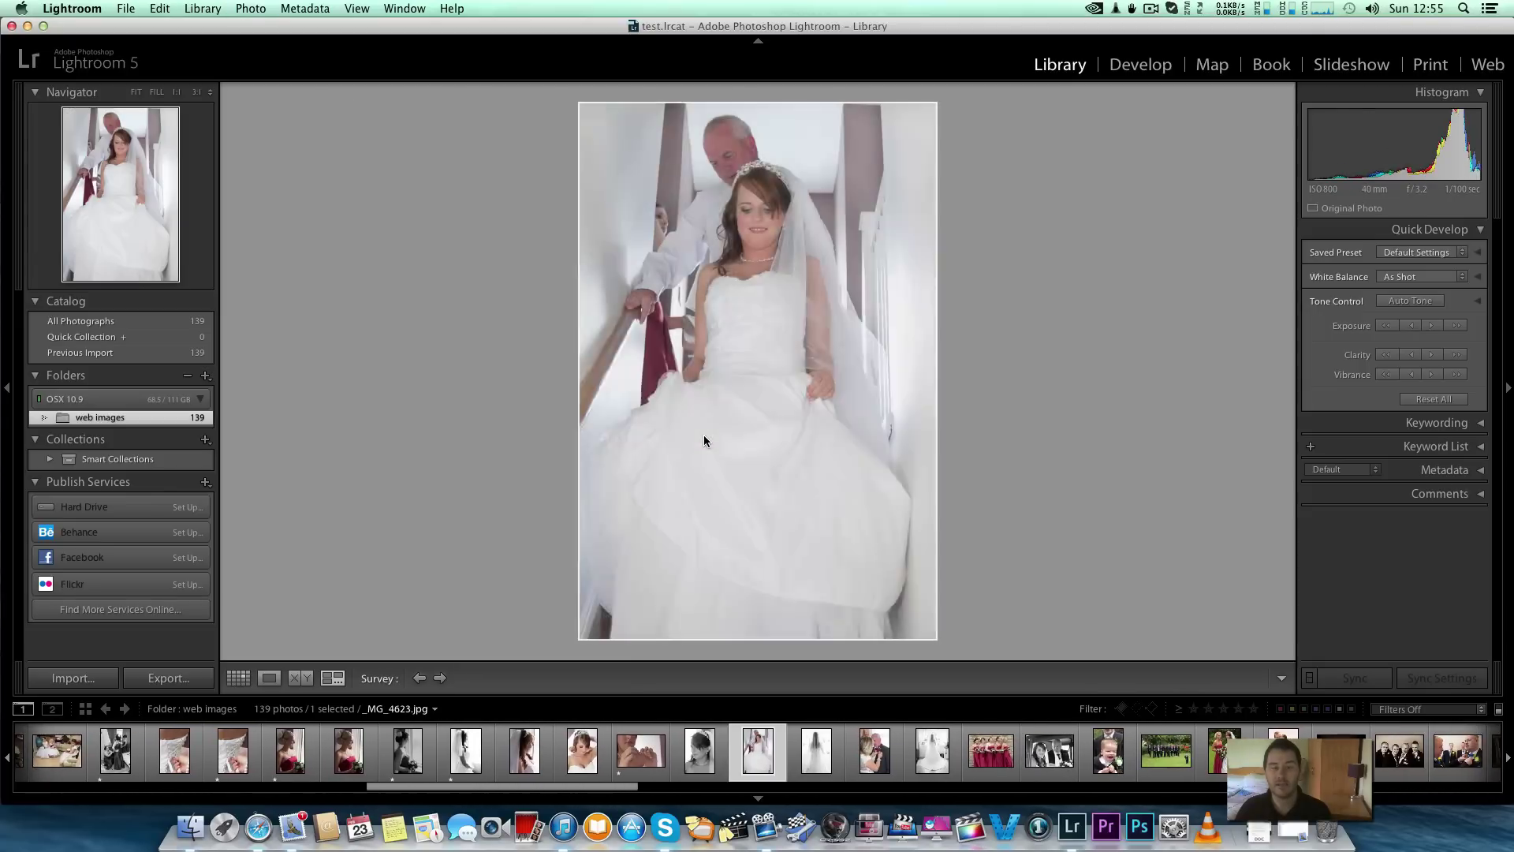
key(slash)
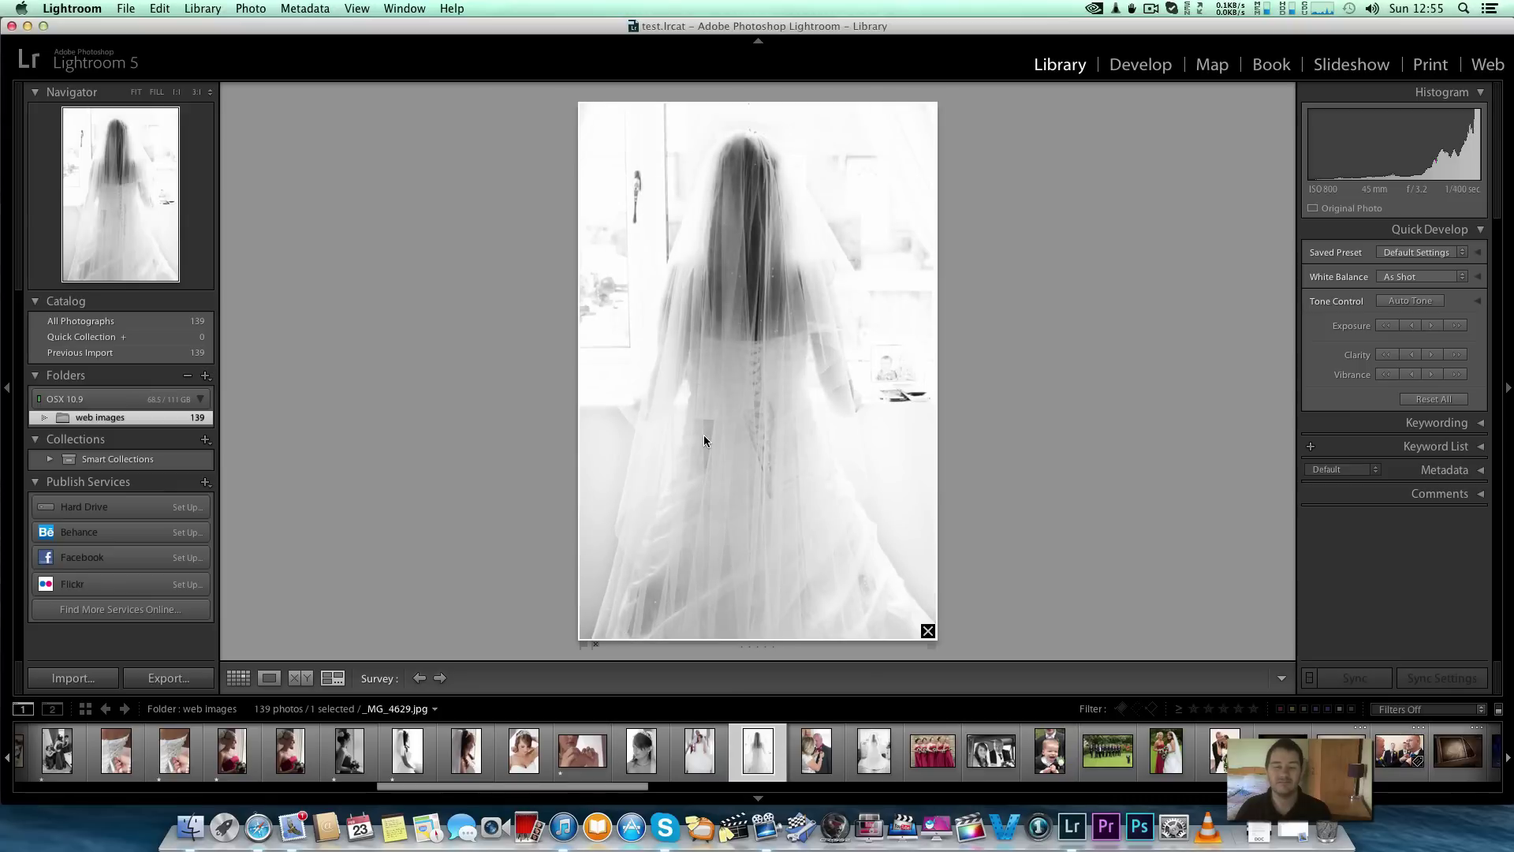
key(1)
key(slash)
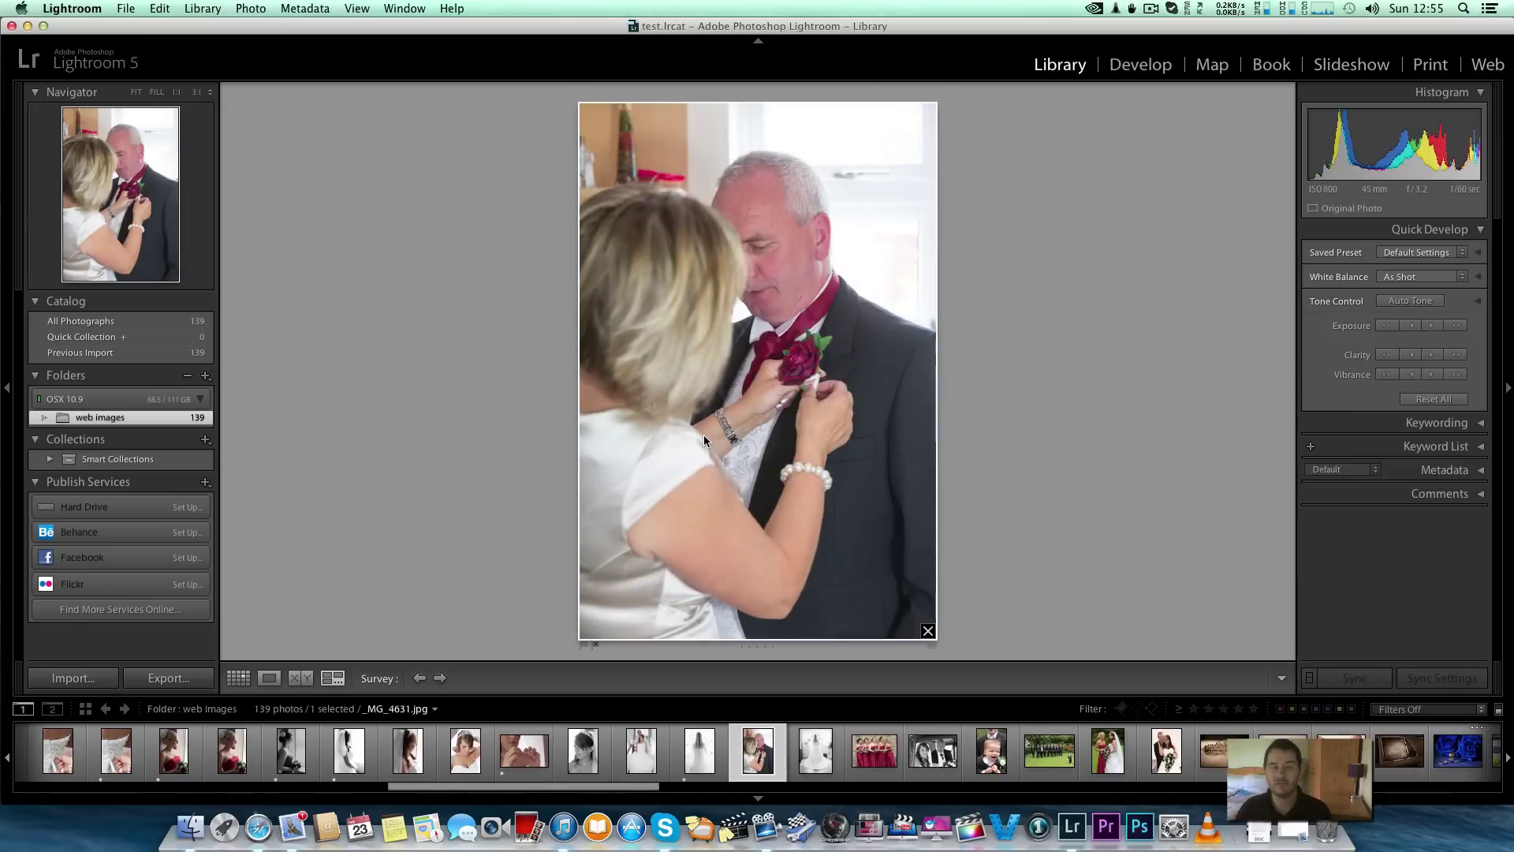
key(slash)
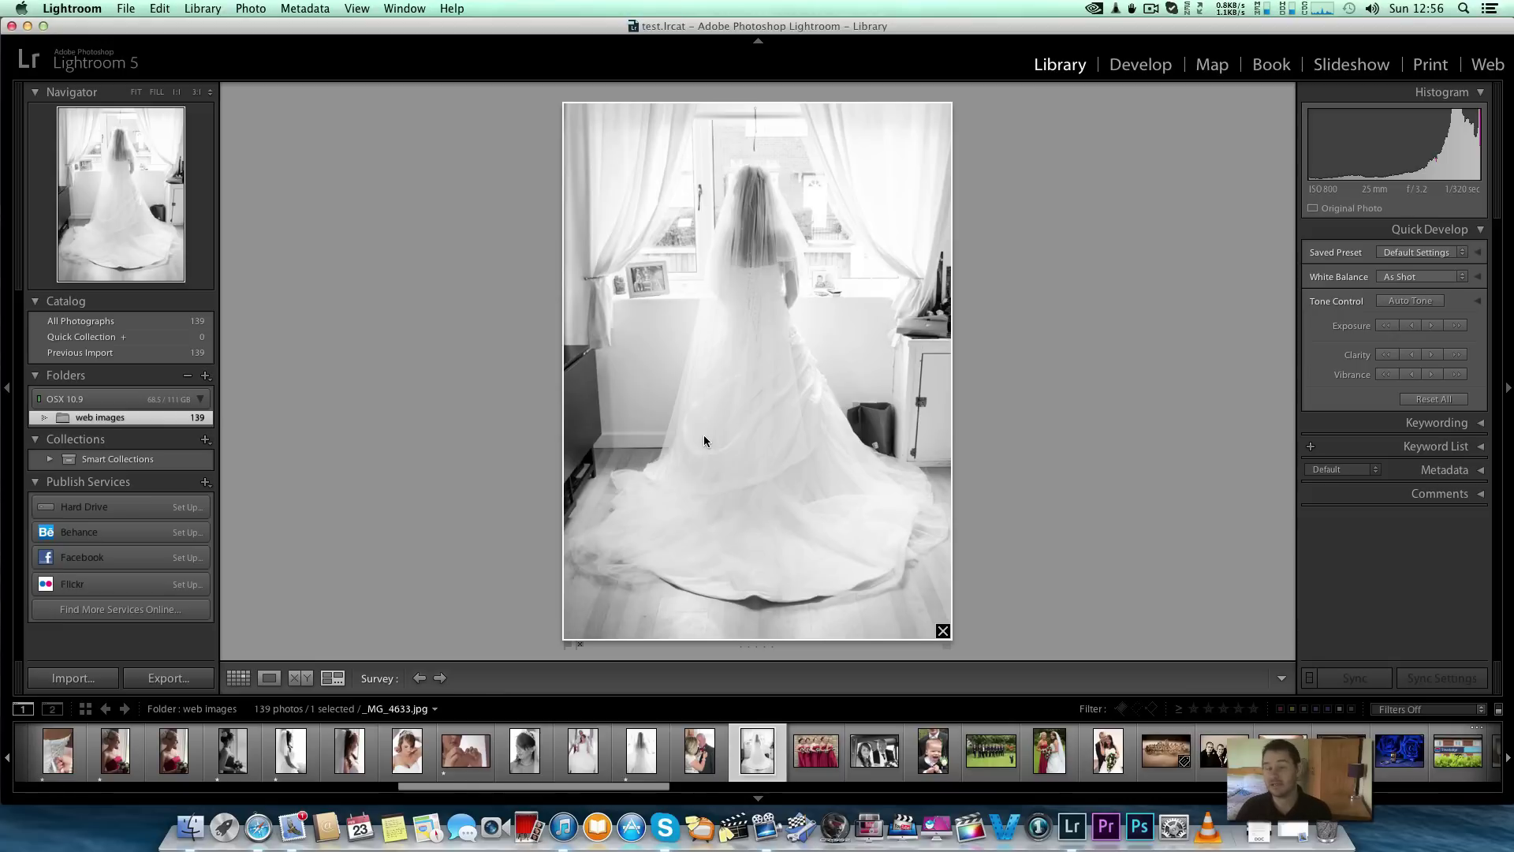
- Rate the bridesmaids _MG_4727, bride-and-father, toddler and groomsmen _MG_4931 photos one star
key(Right)
key(1)
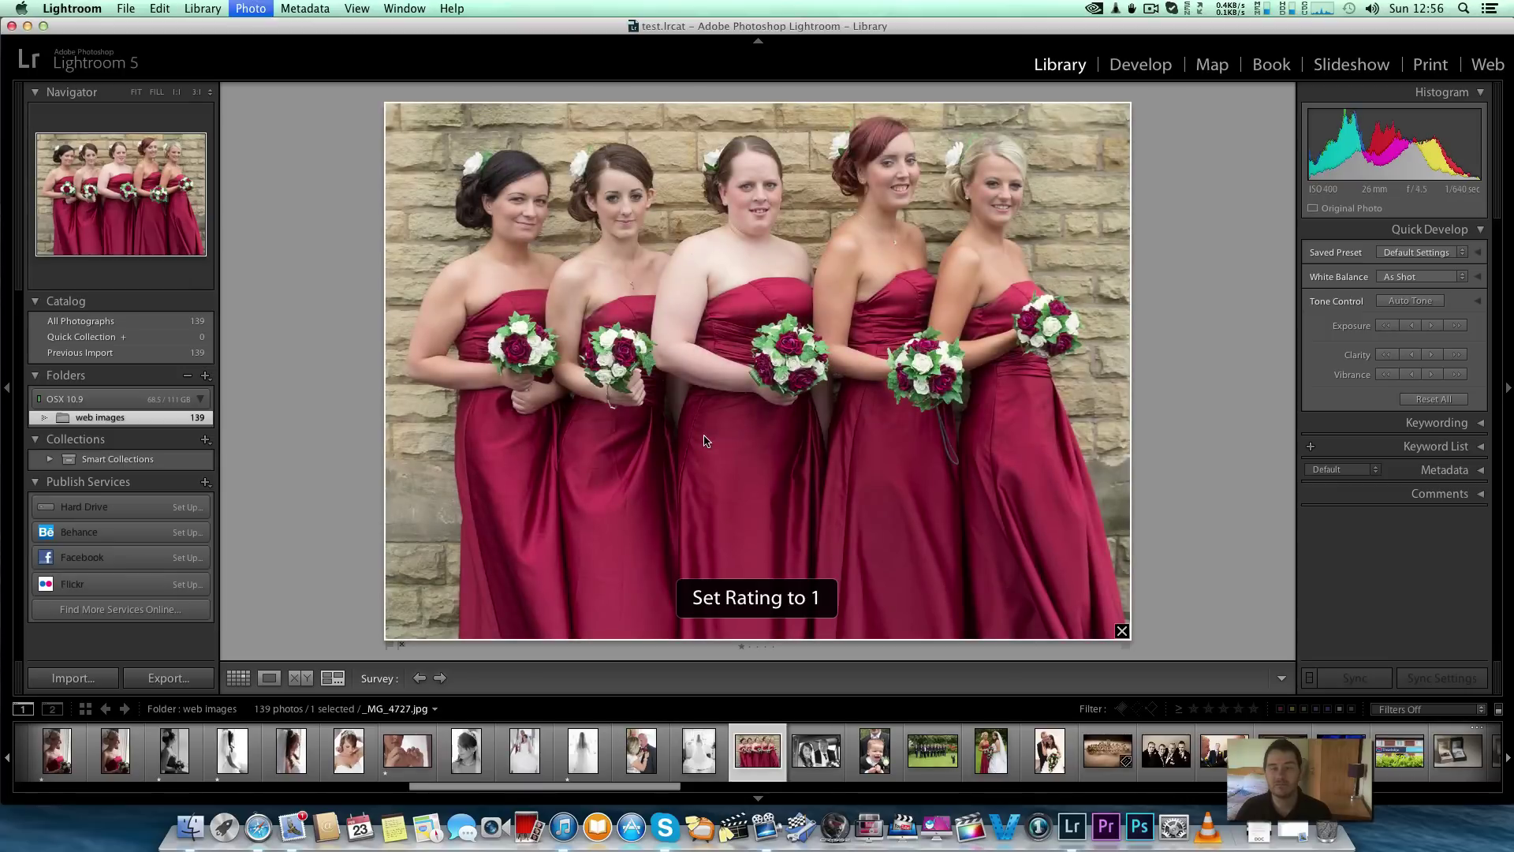
key(Right)
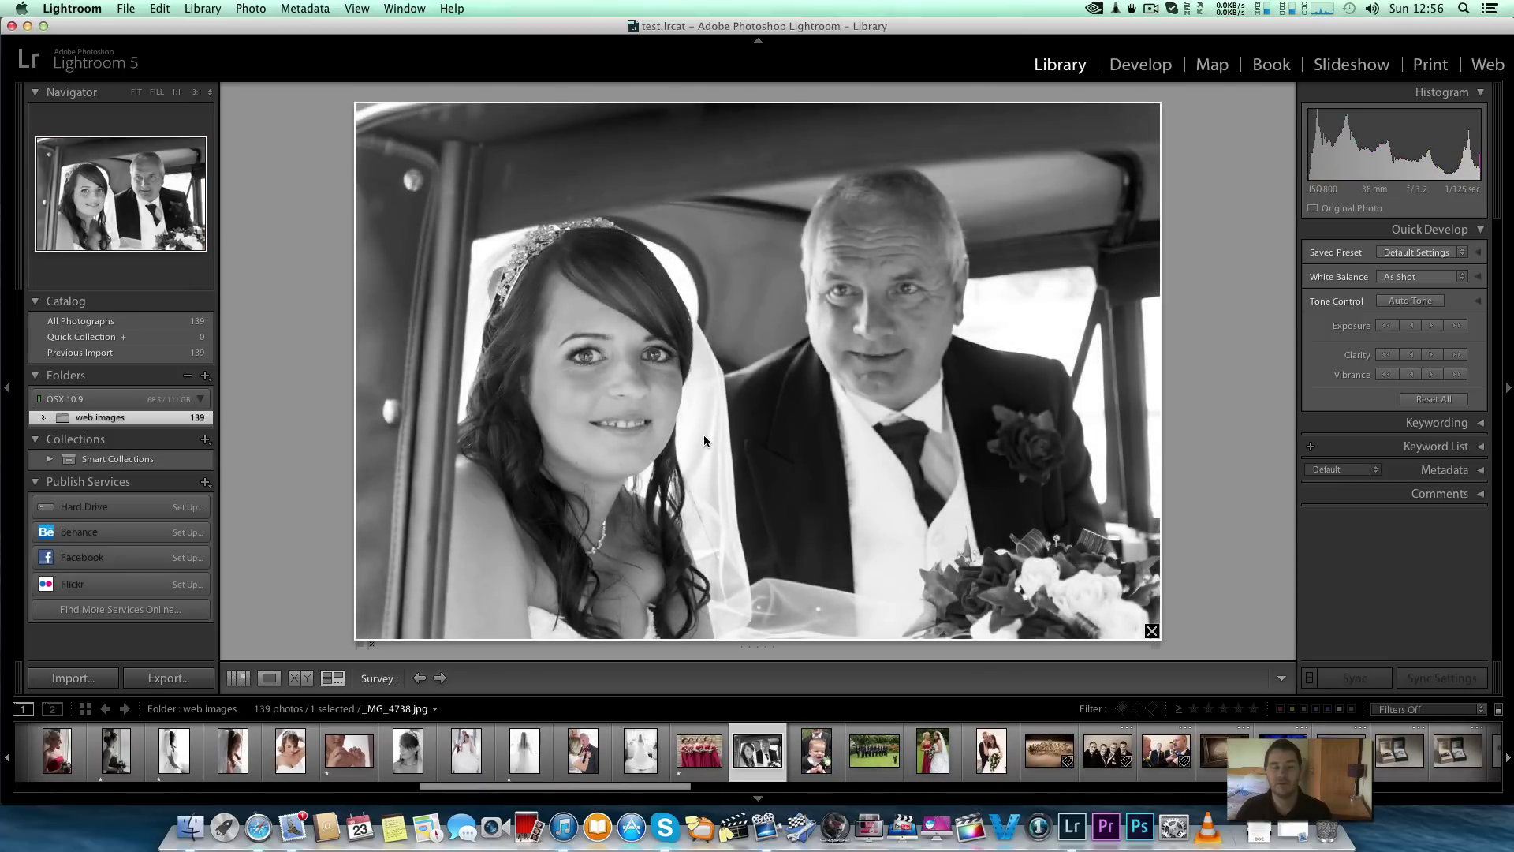
key(1)
key(1)
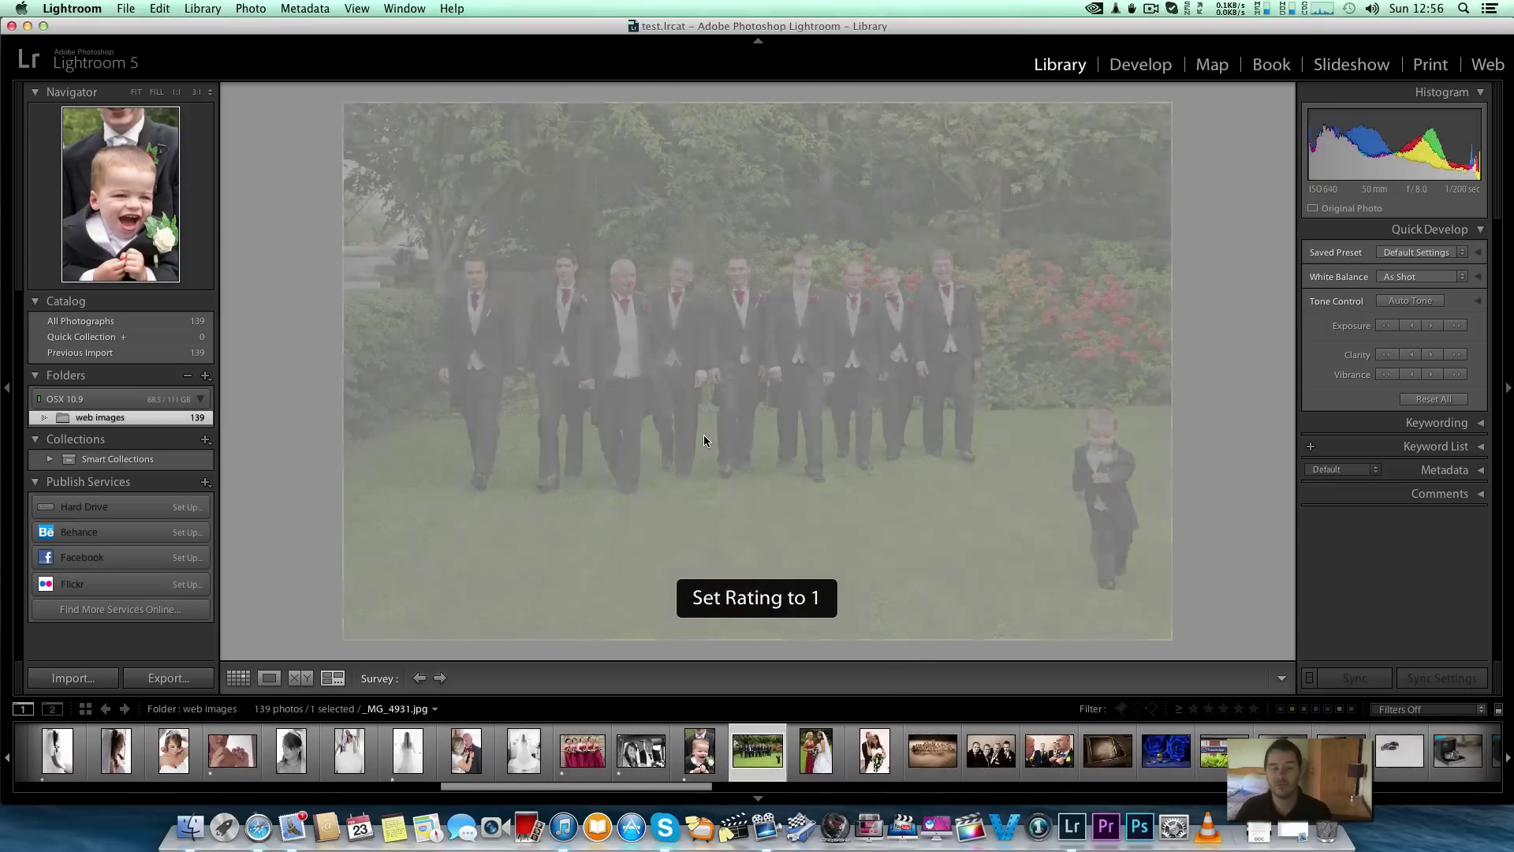
key(1)
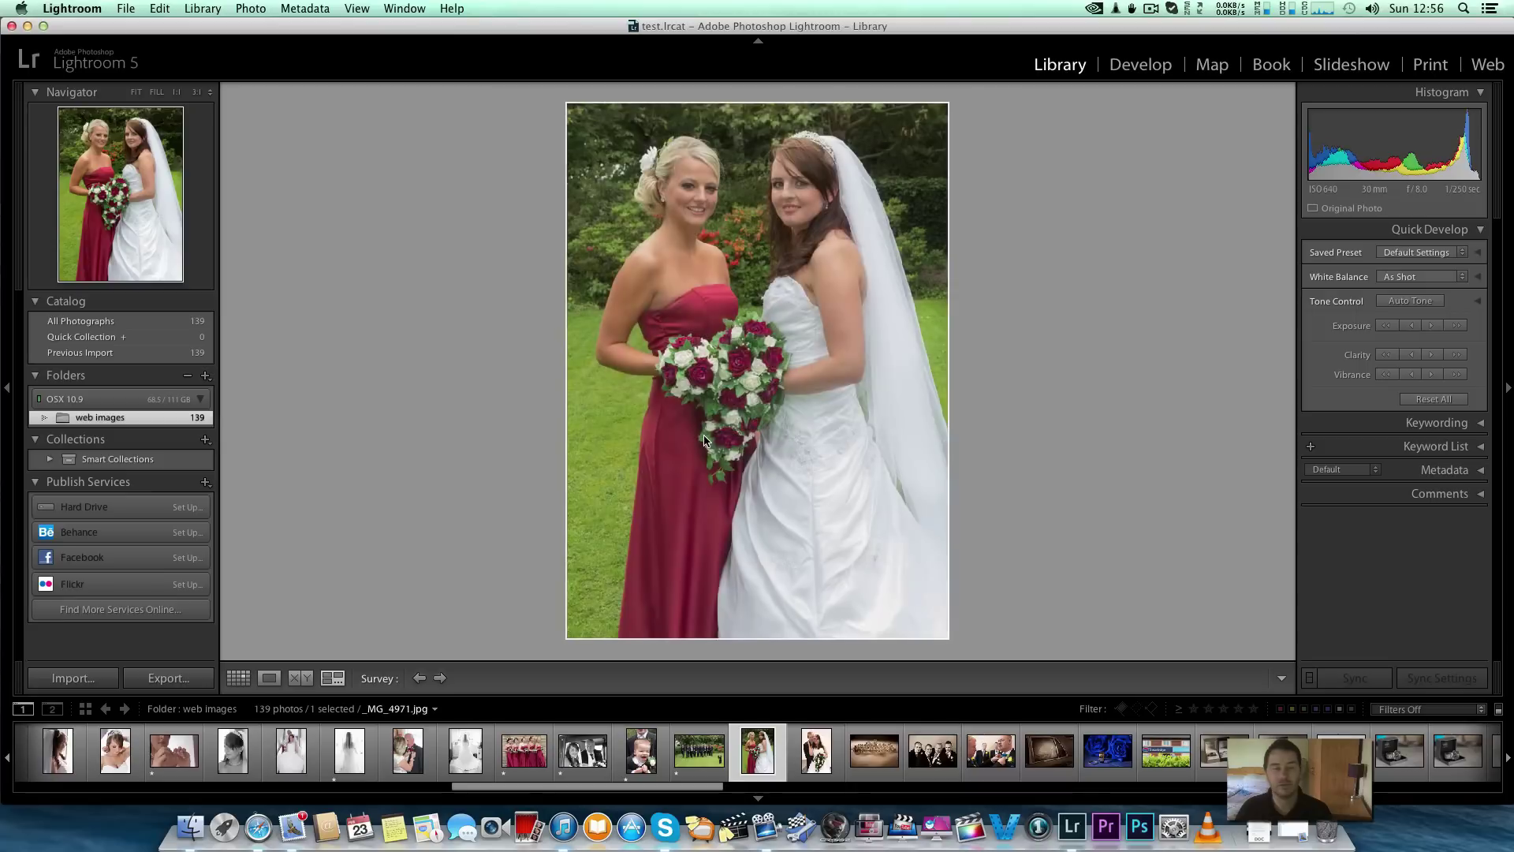
key(1)
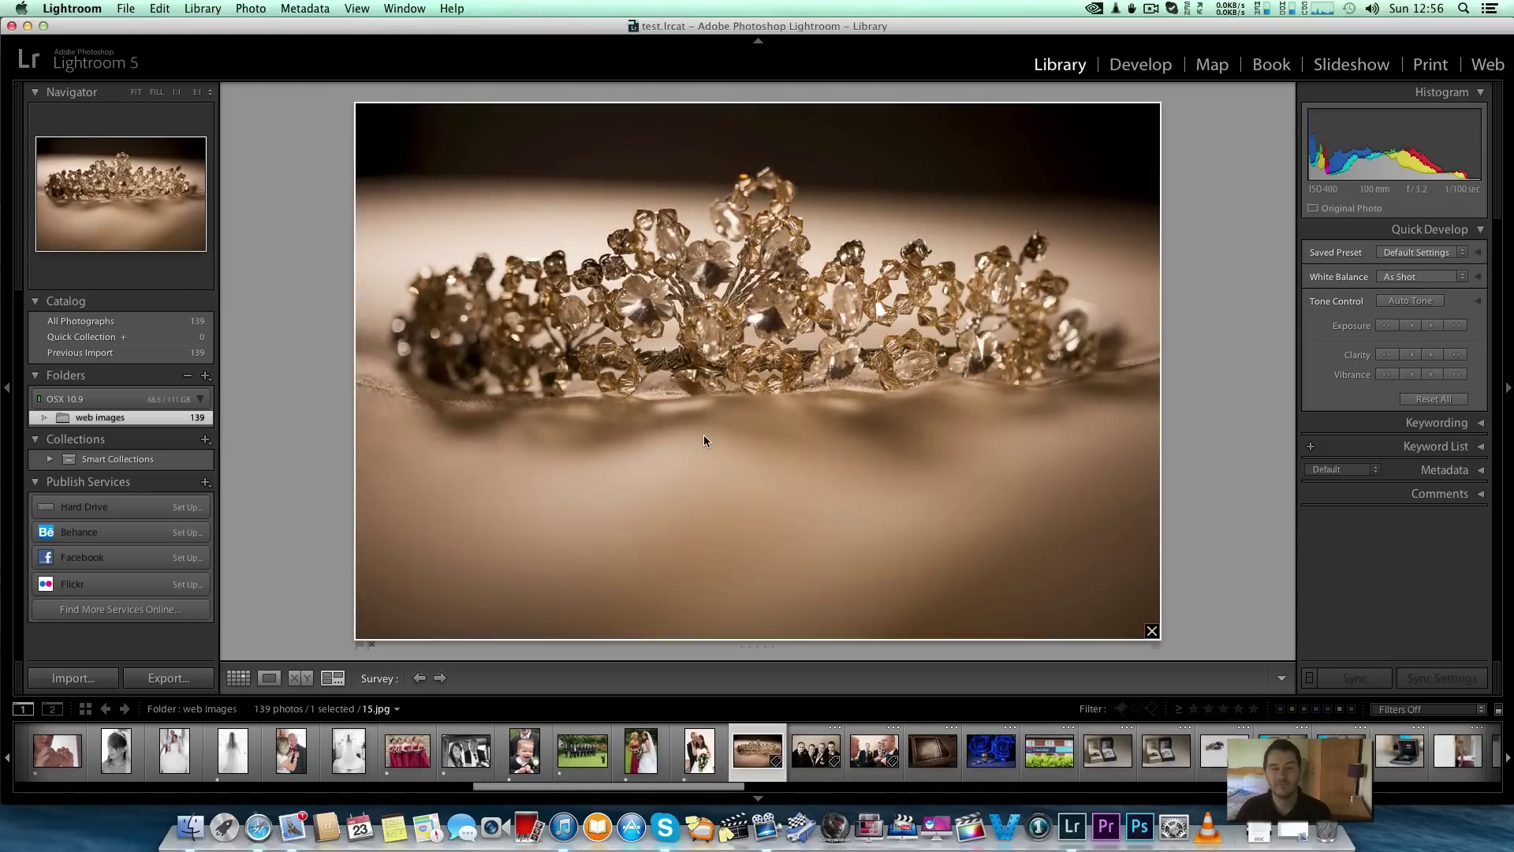
- Rate the tiara, groomsmen, blue roses, ring boxes, rings _MG_2665 and watch photos one star
key(1)
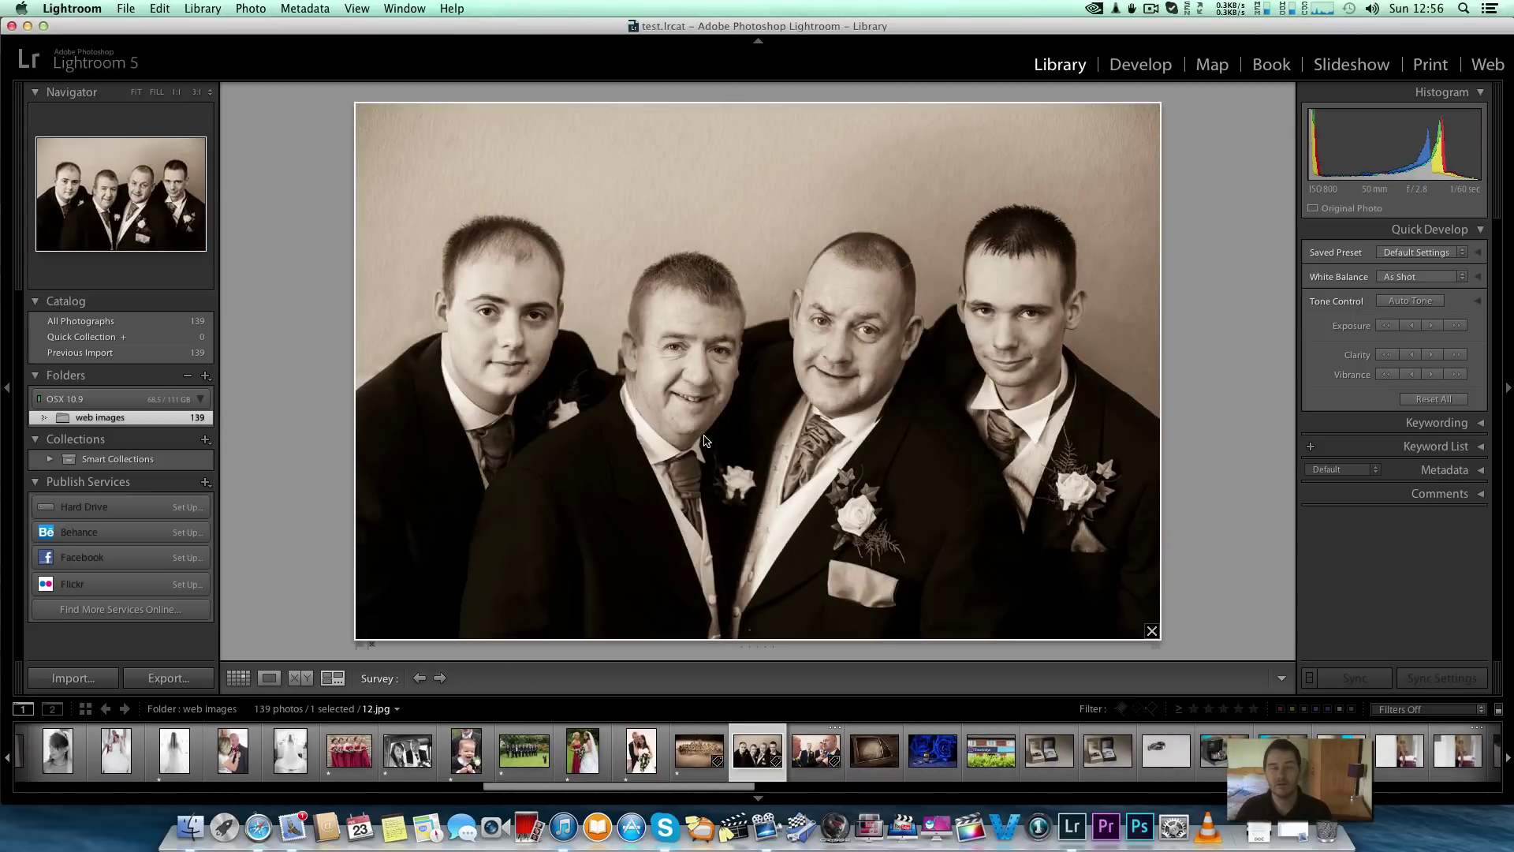
key(1)
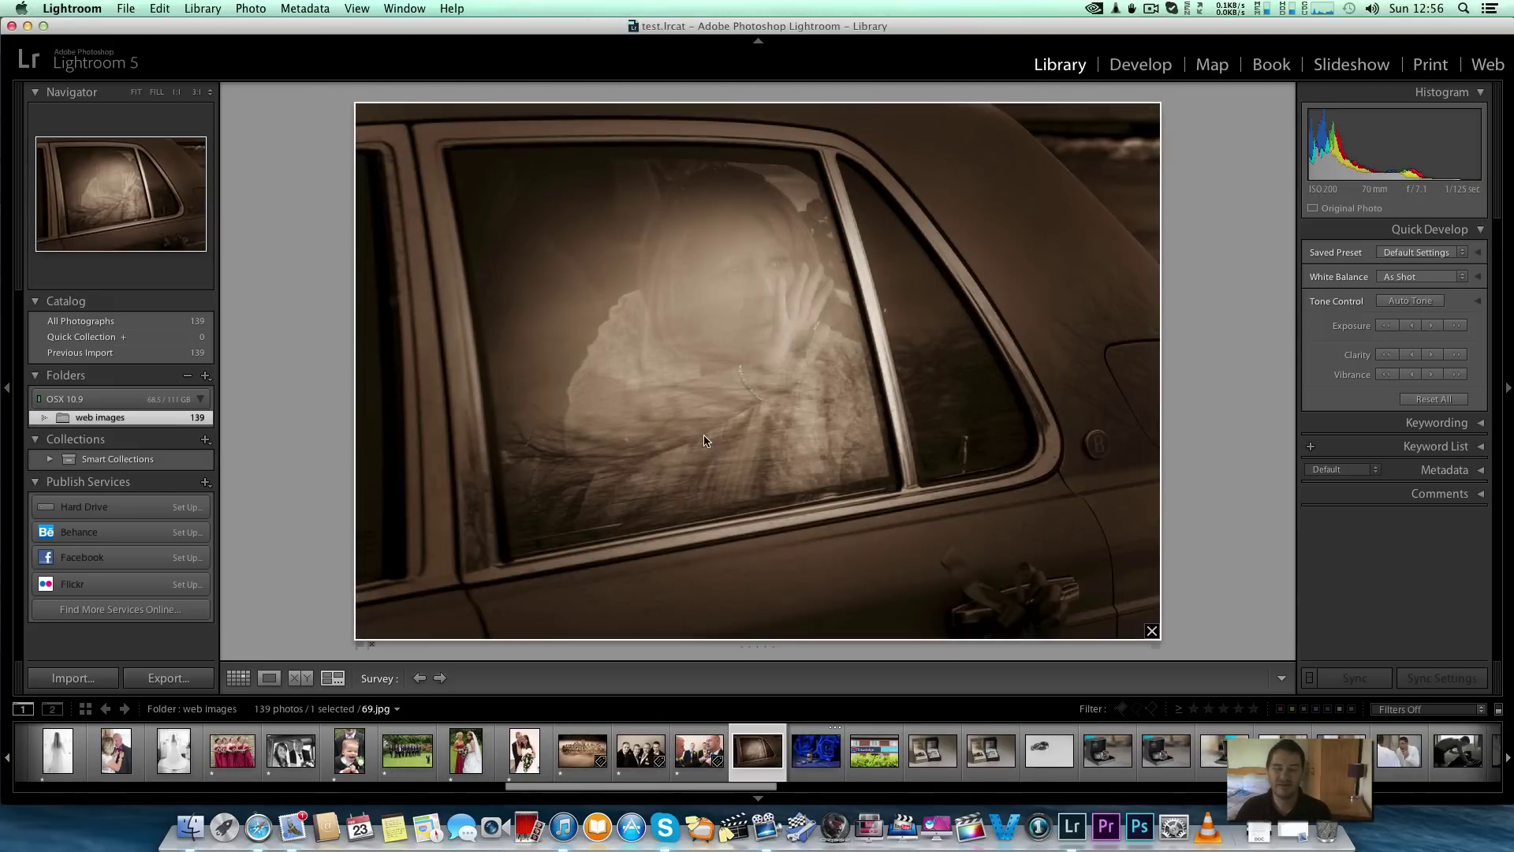
key(1)
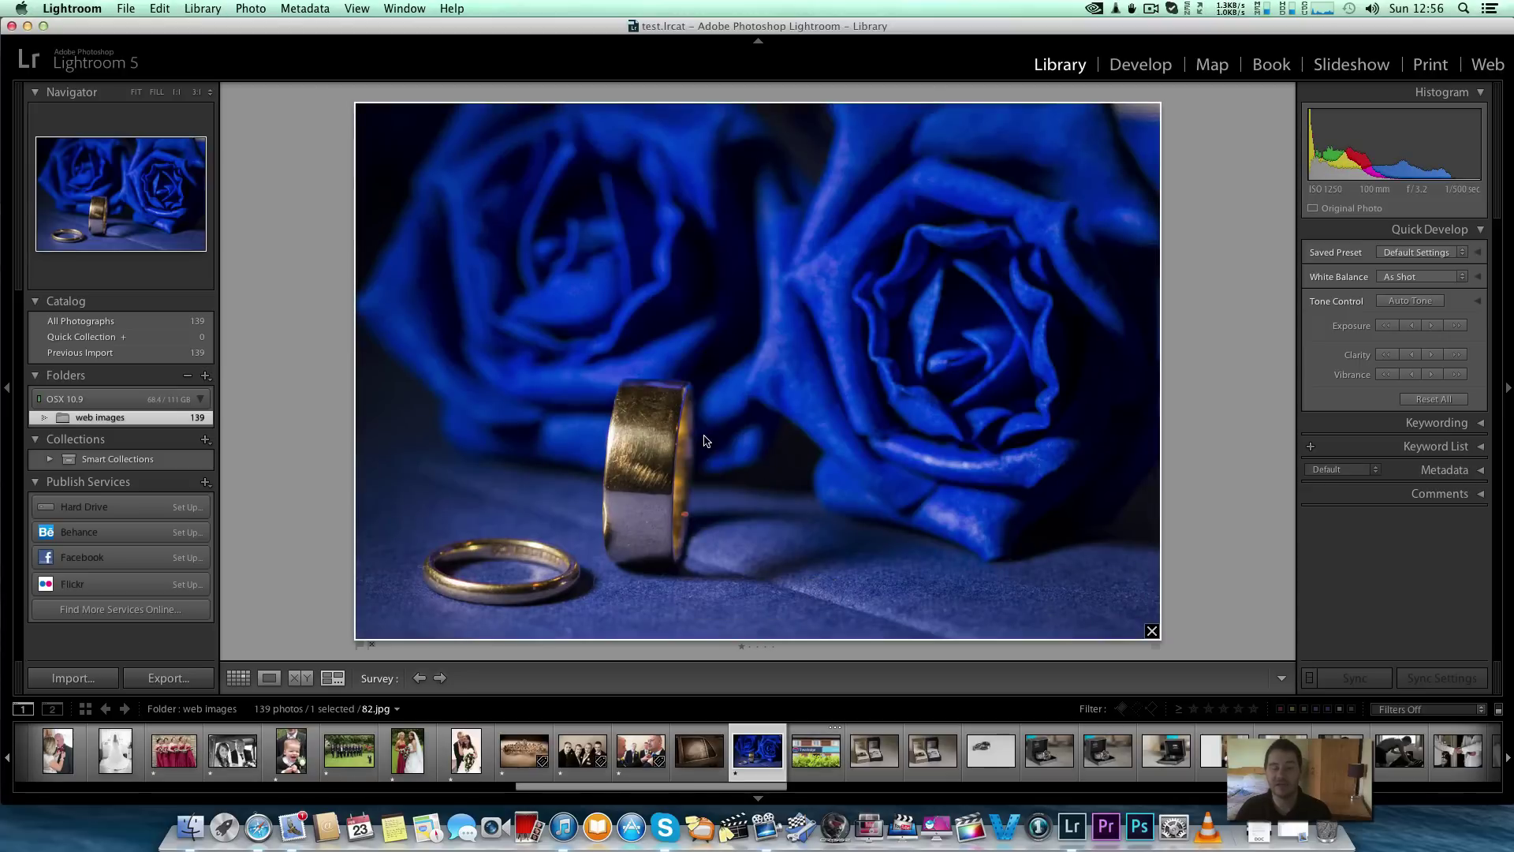
key(Right)
key(Right)
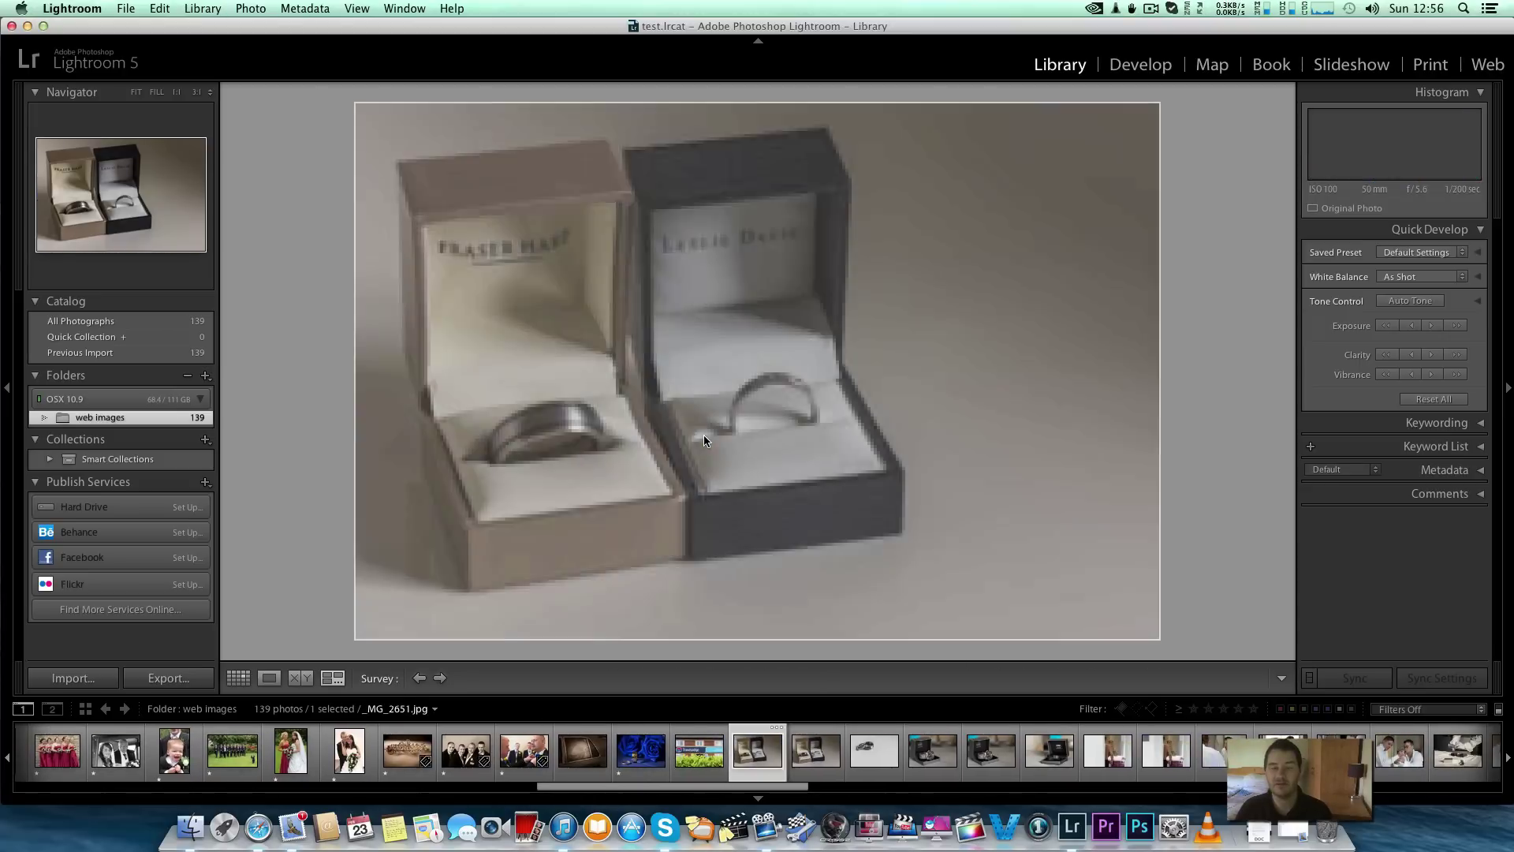
key(1)
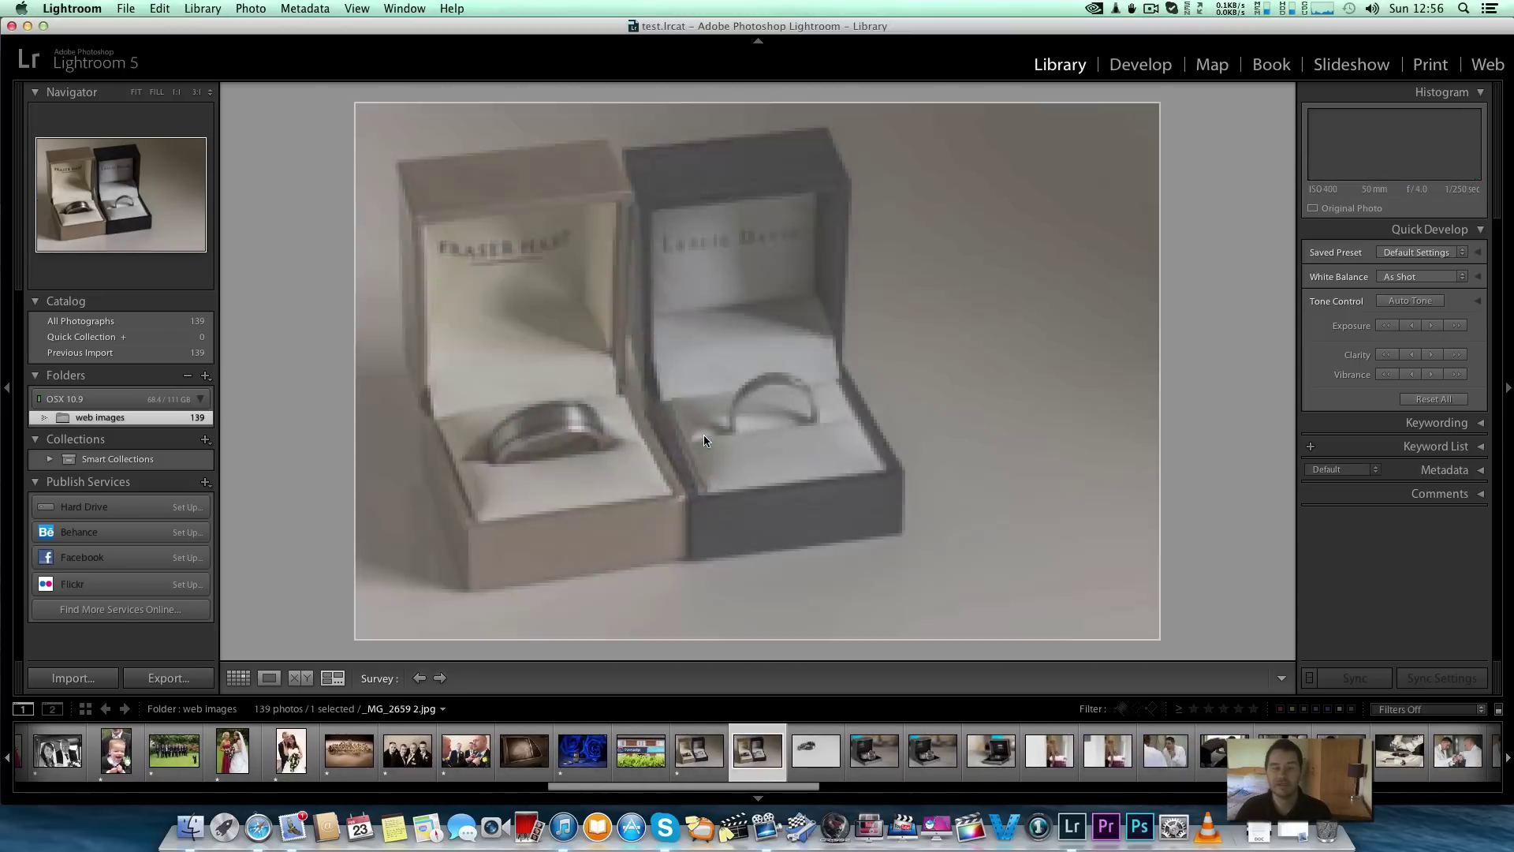
key(Right)
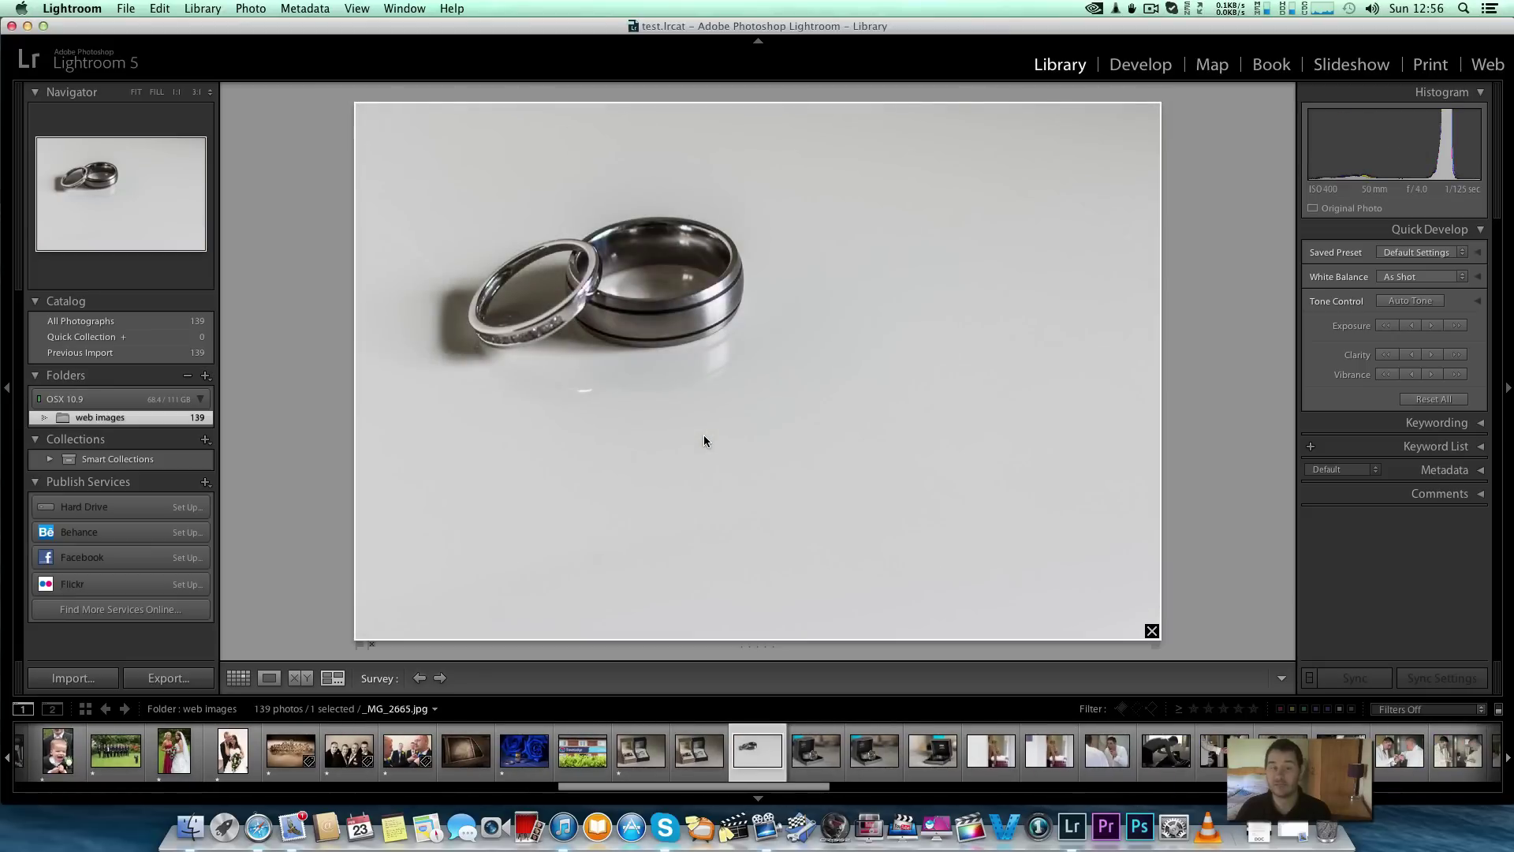
key(1)
key(Right)
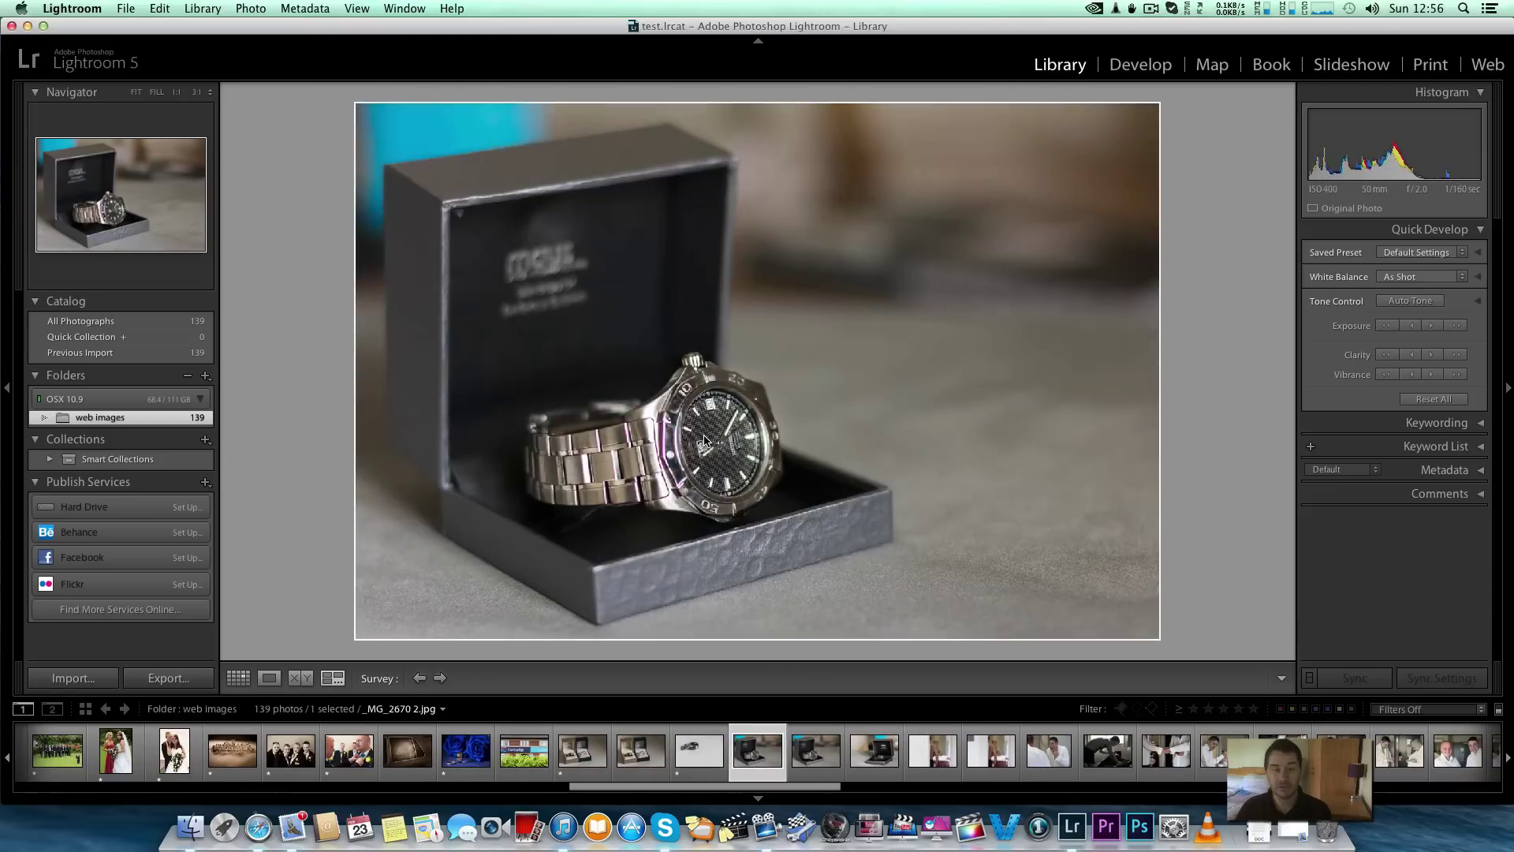
key(1)
key(Right)
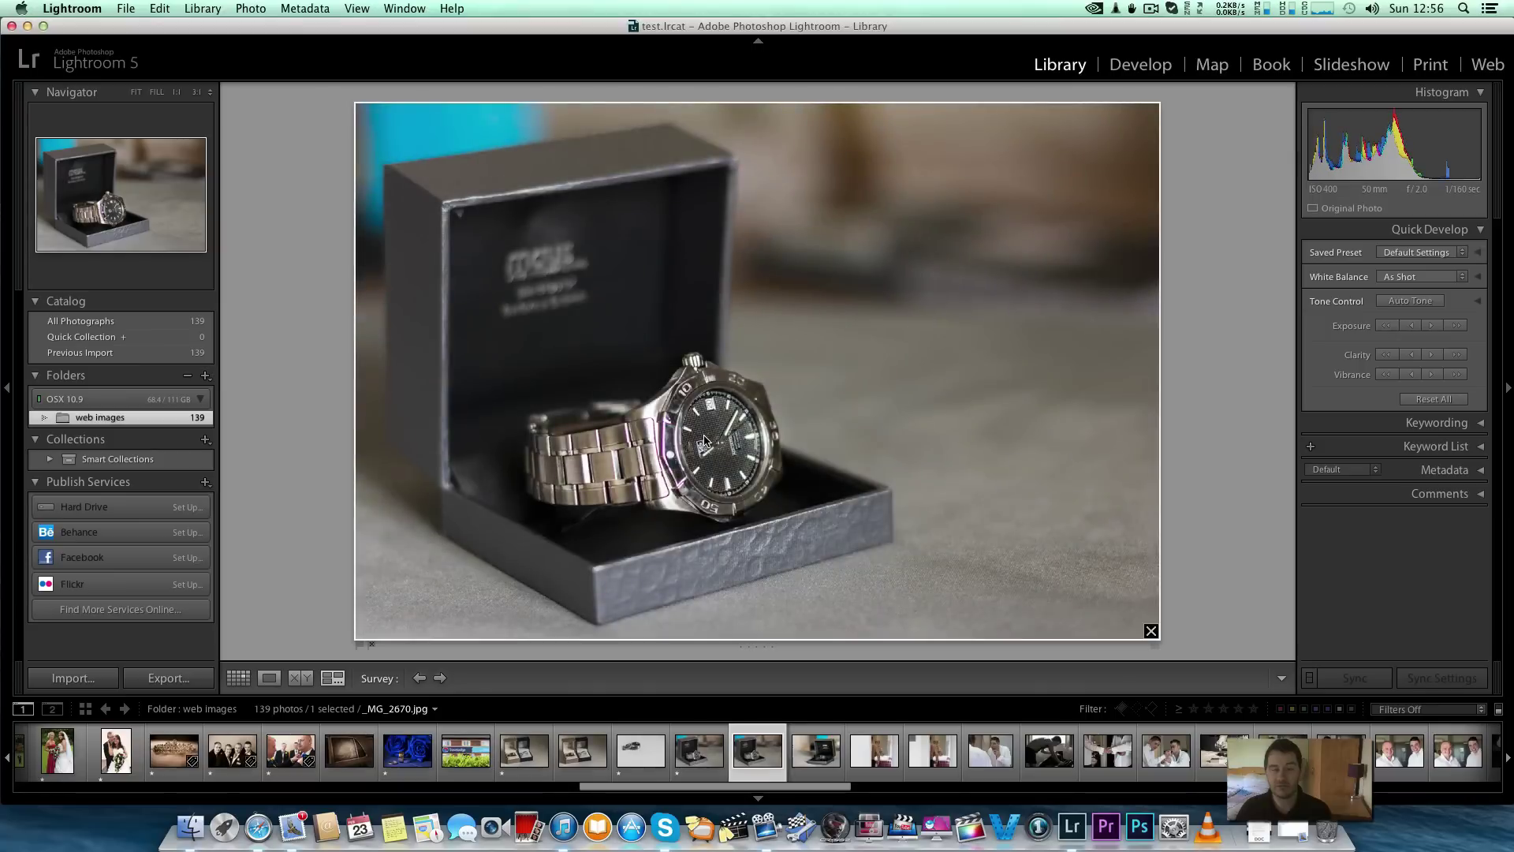
key(Right)
key(Right)
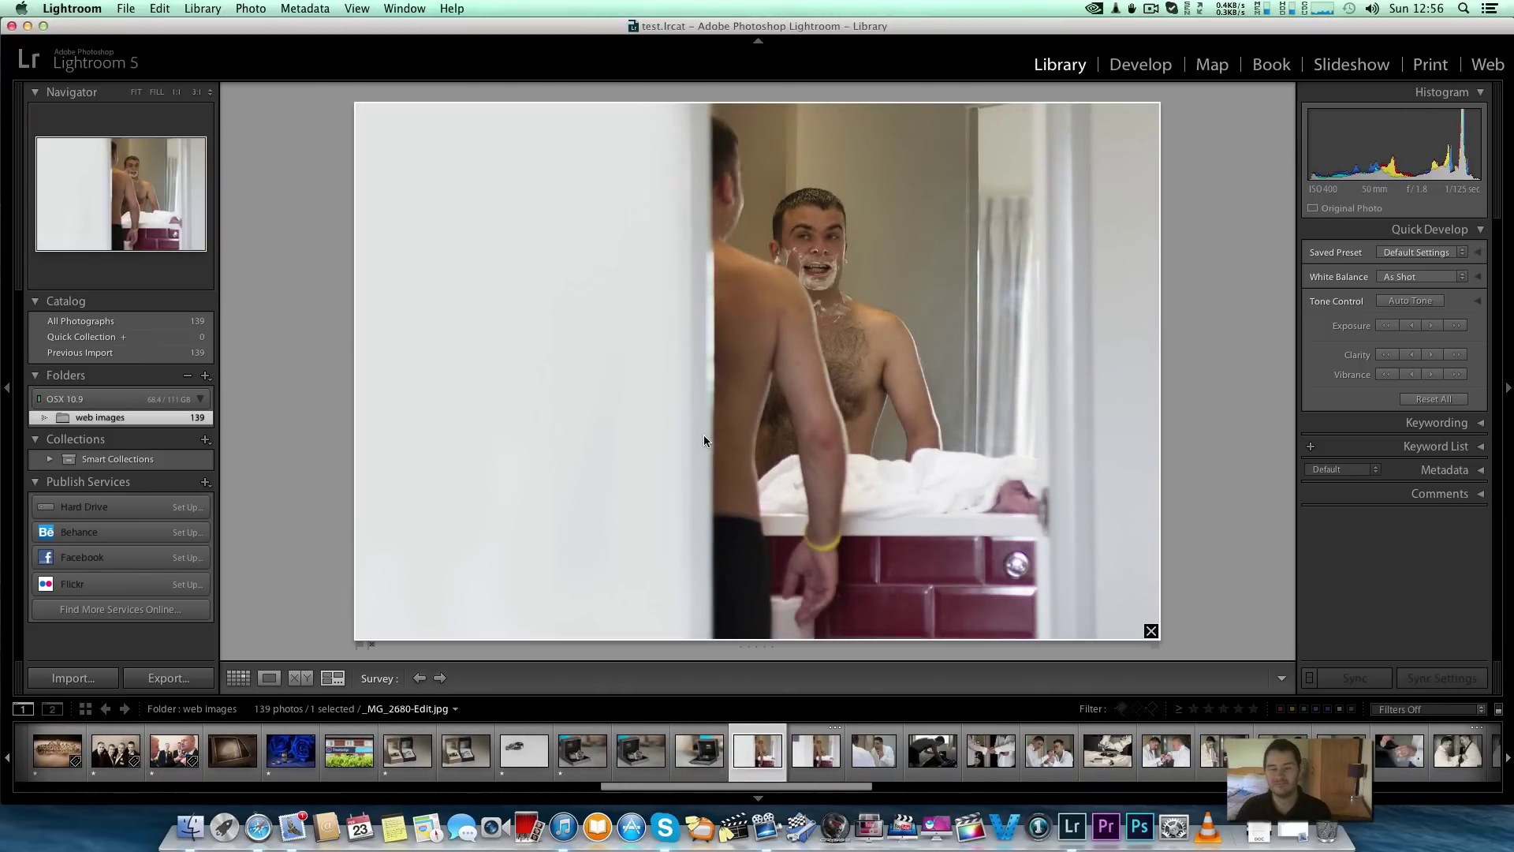
- Rate the groom-shaving photo and the following shot one star
key(Right)
key(Right)
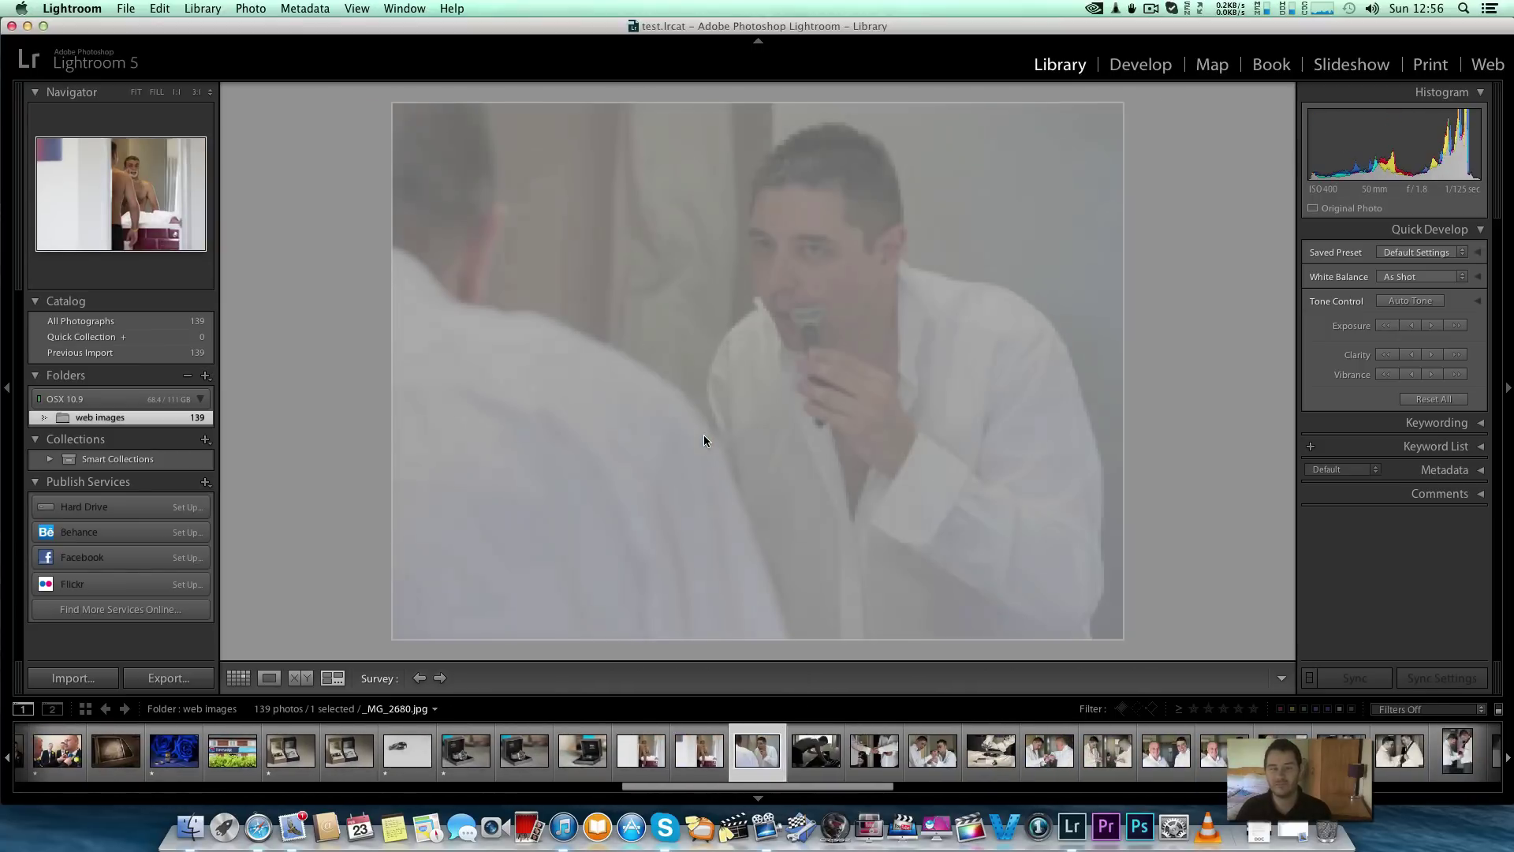
key(1)
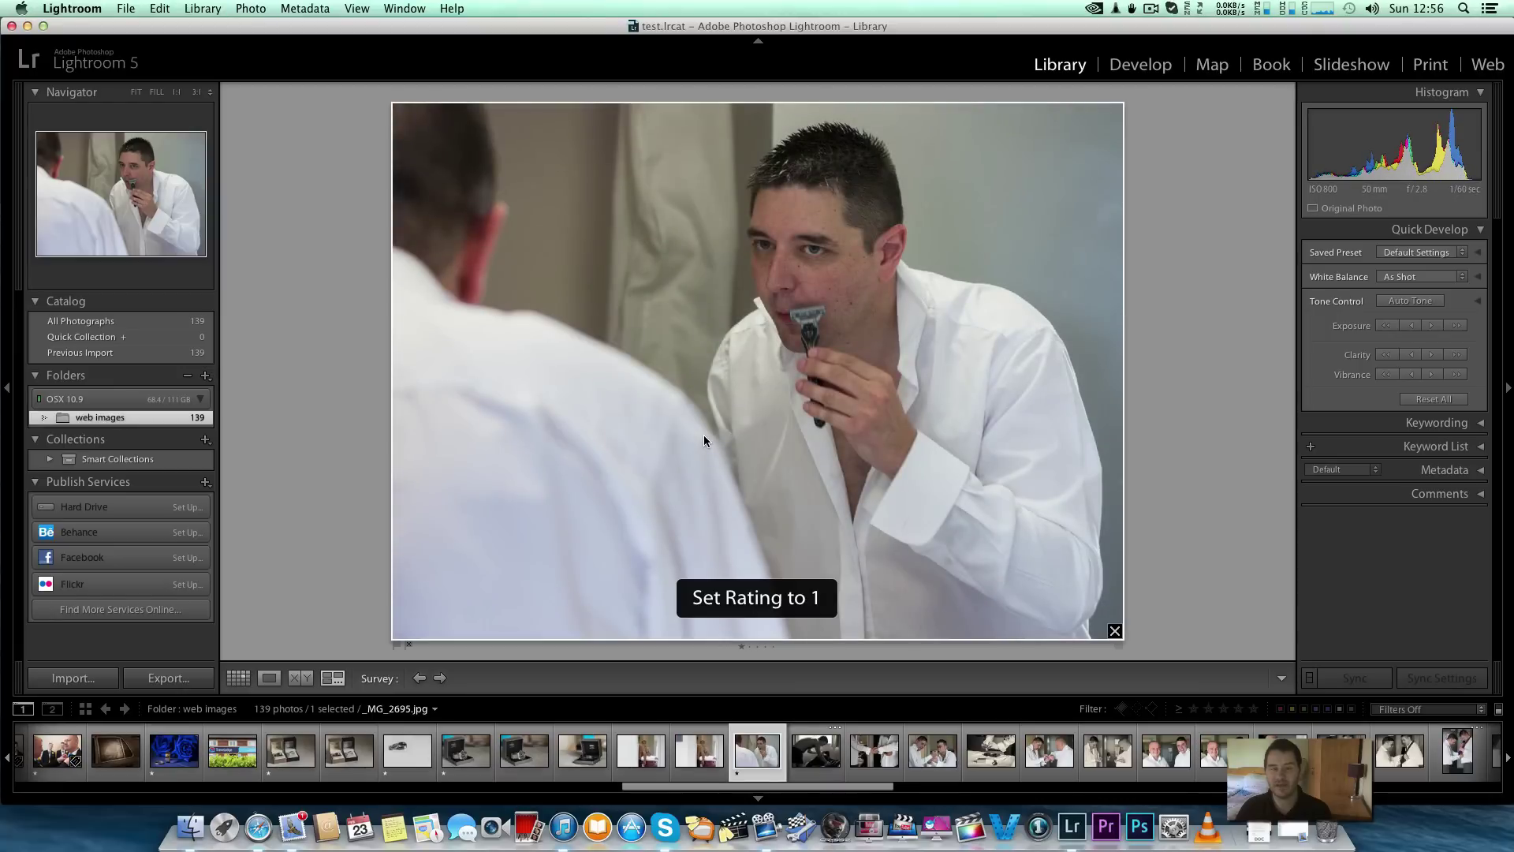
key(Right)
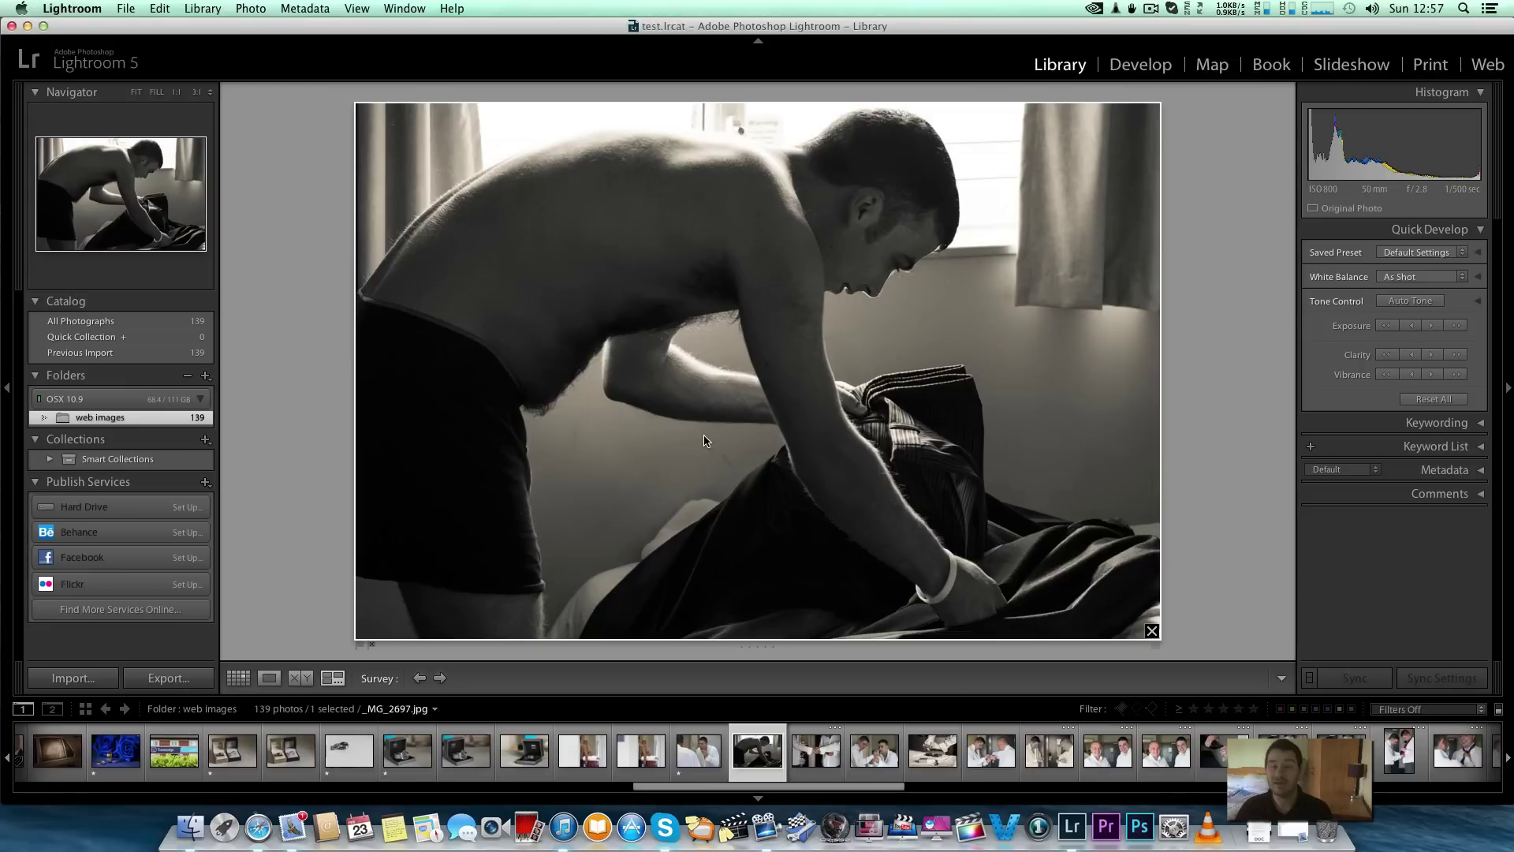
key(Right)
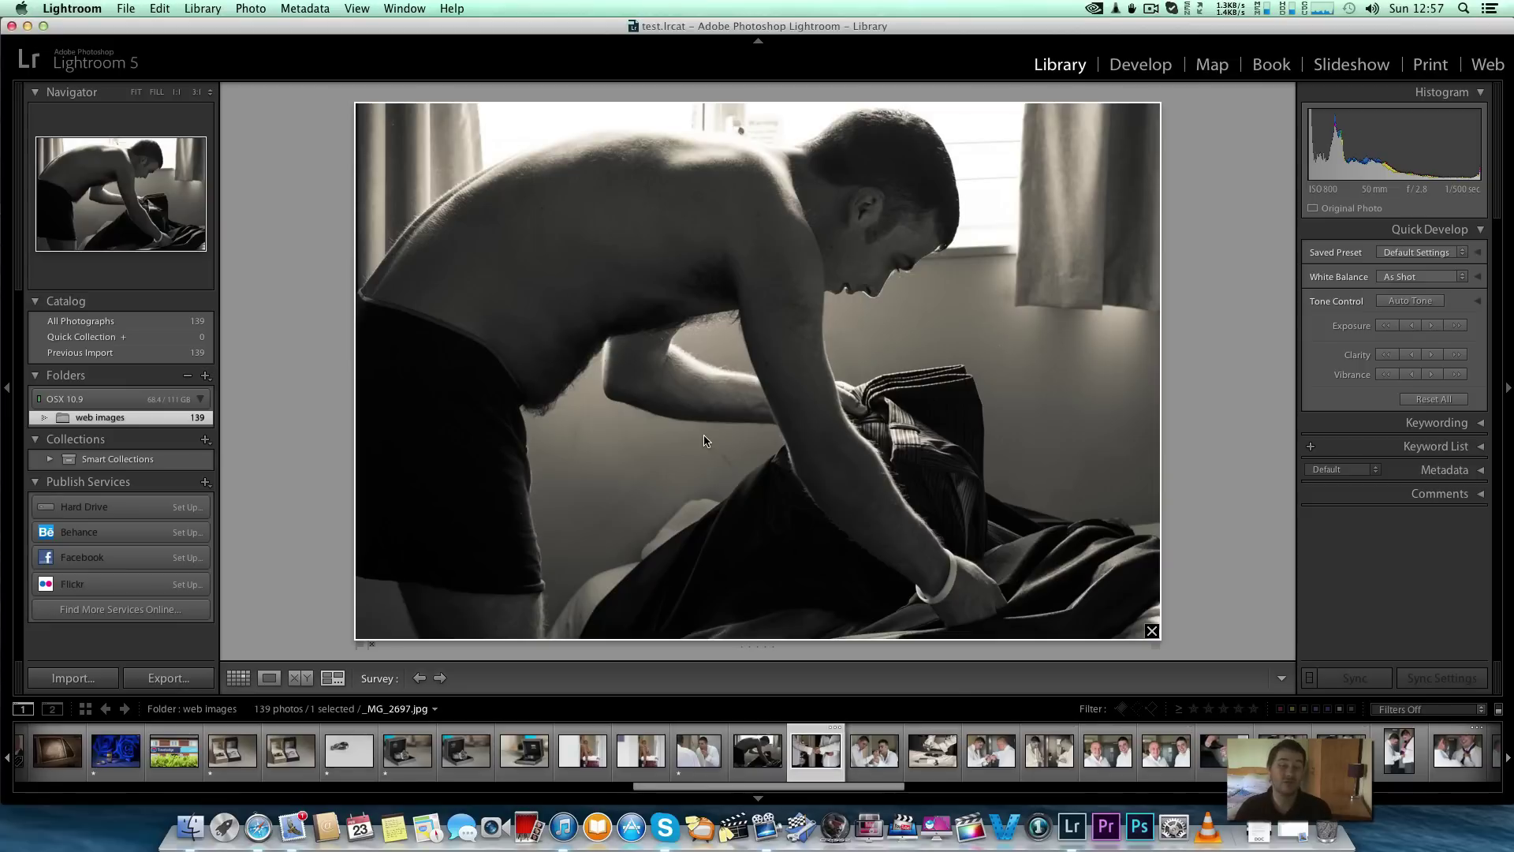
key(1)
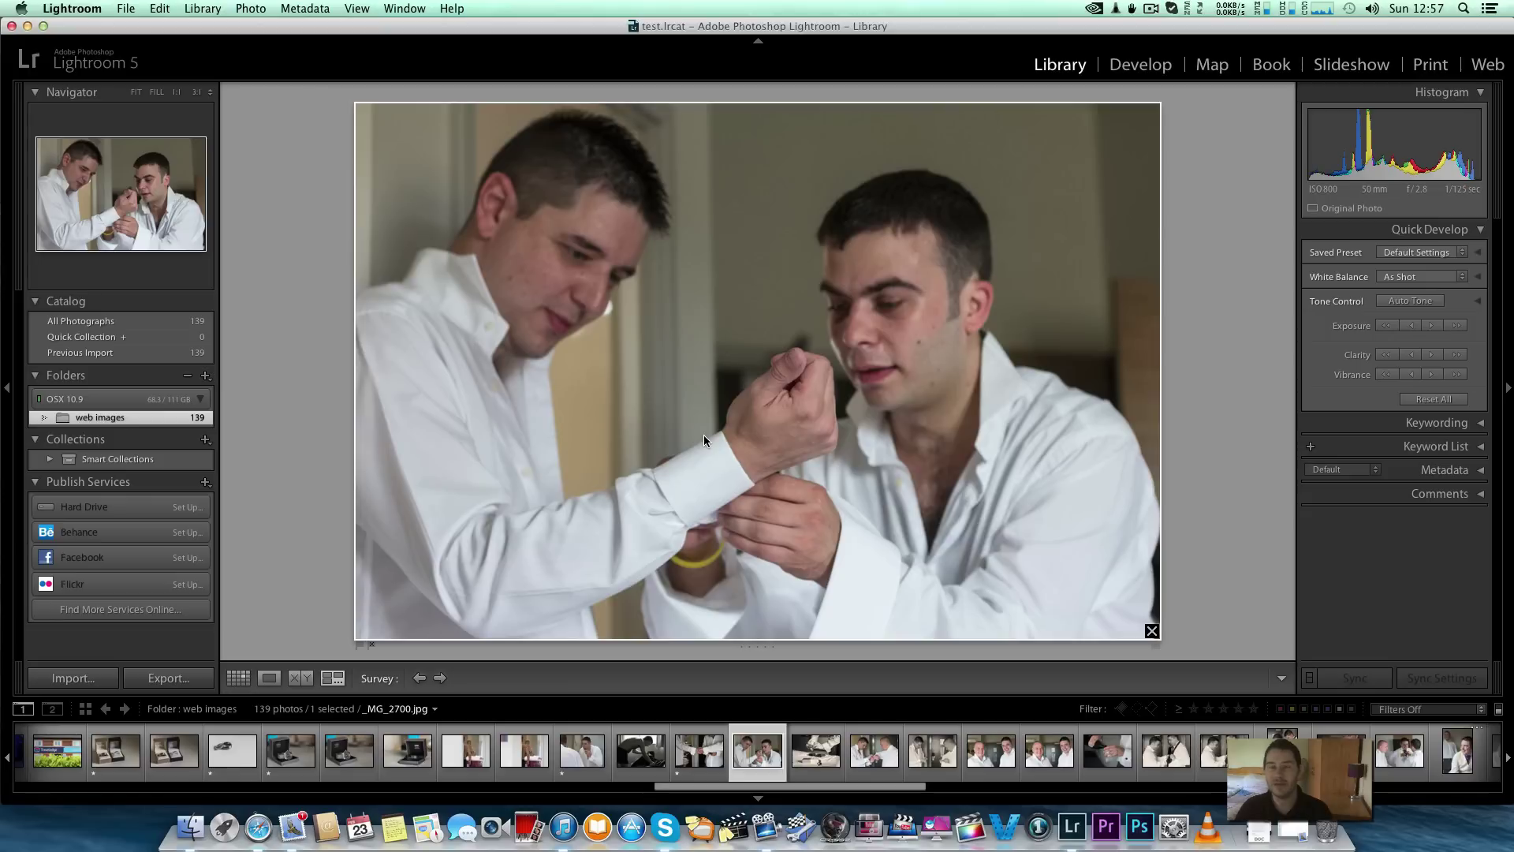
- Rate the two smiling groomsmen _MG_2723-Edit one star and move on toward groom portrait _MG_2765
key(Right)
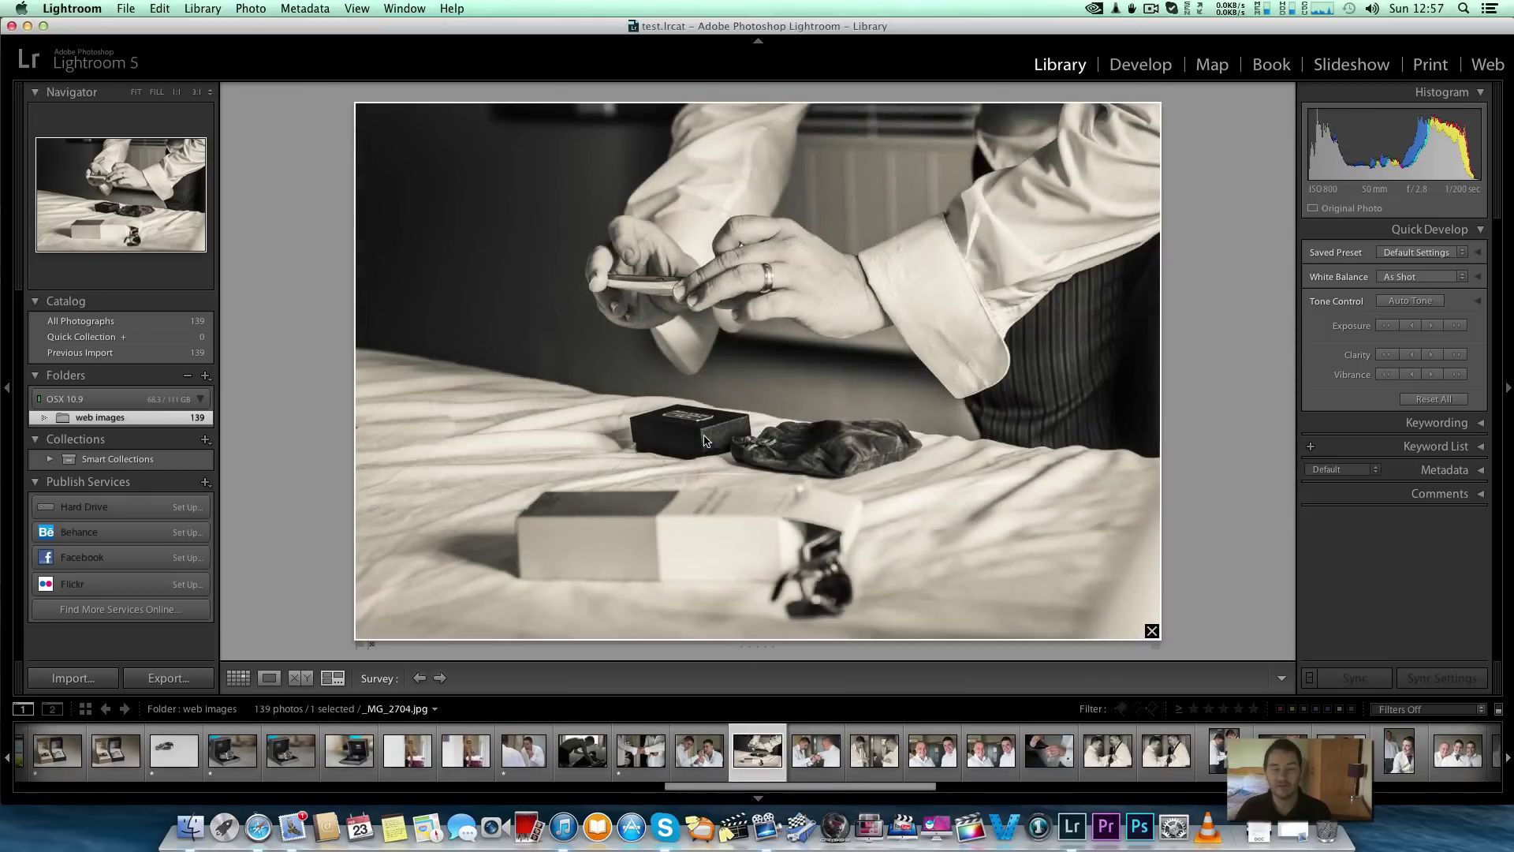
key(Right)
key(Right)
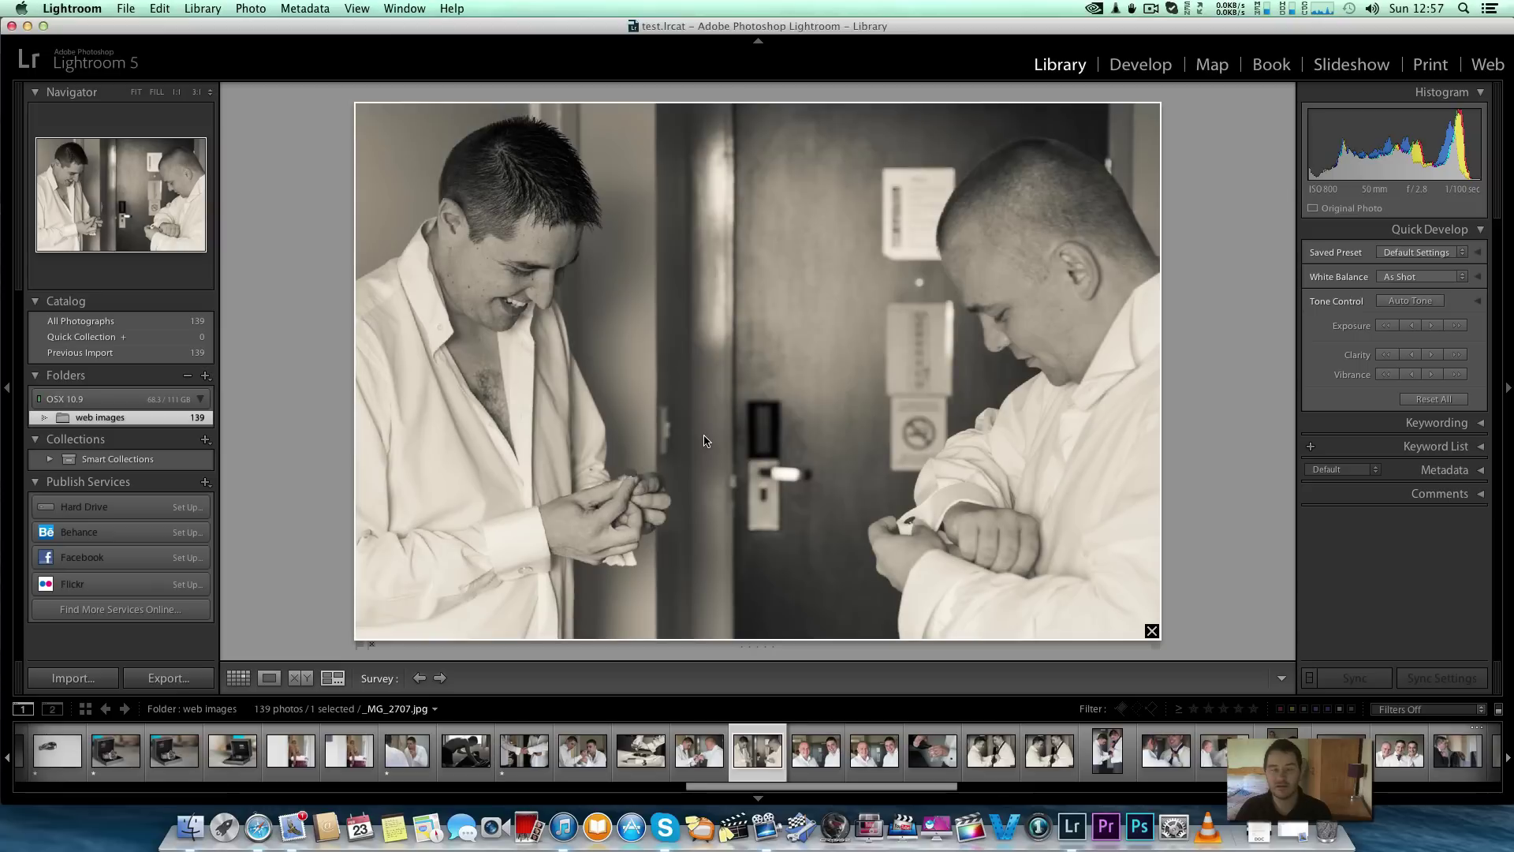
key(Right)
key(1)
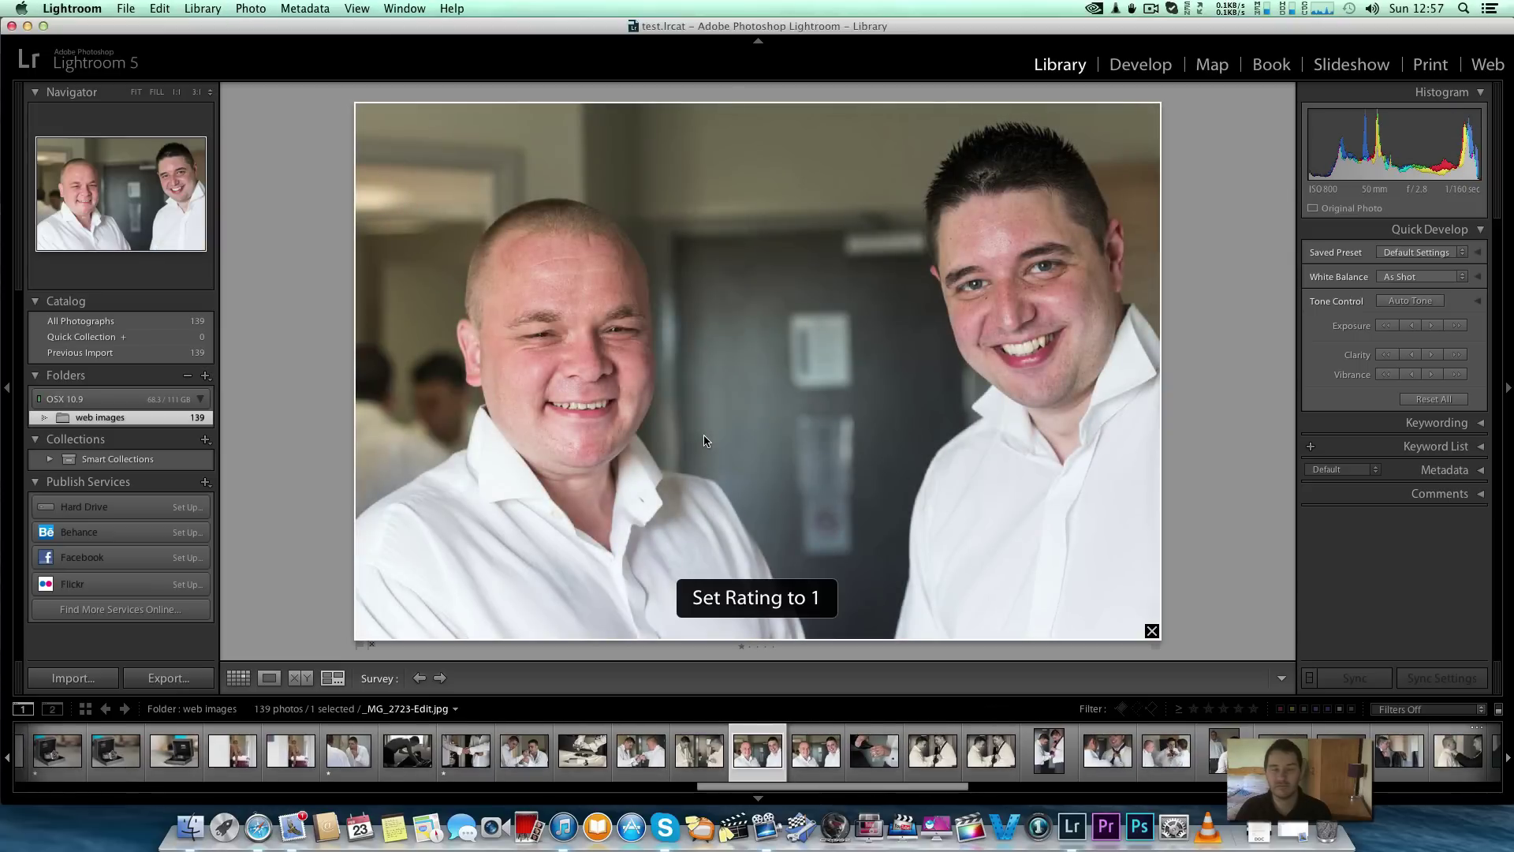
key(Right)
key(Right)
key(Right)
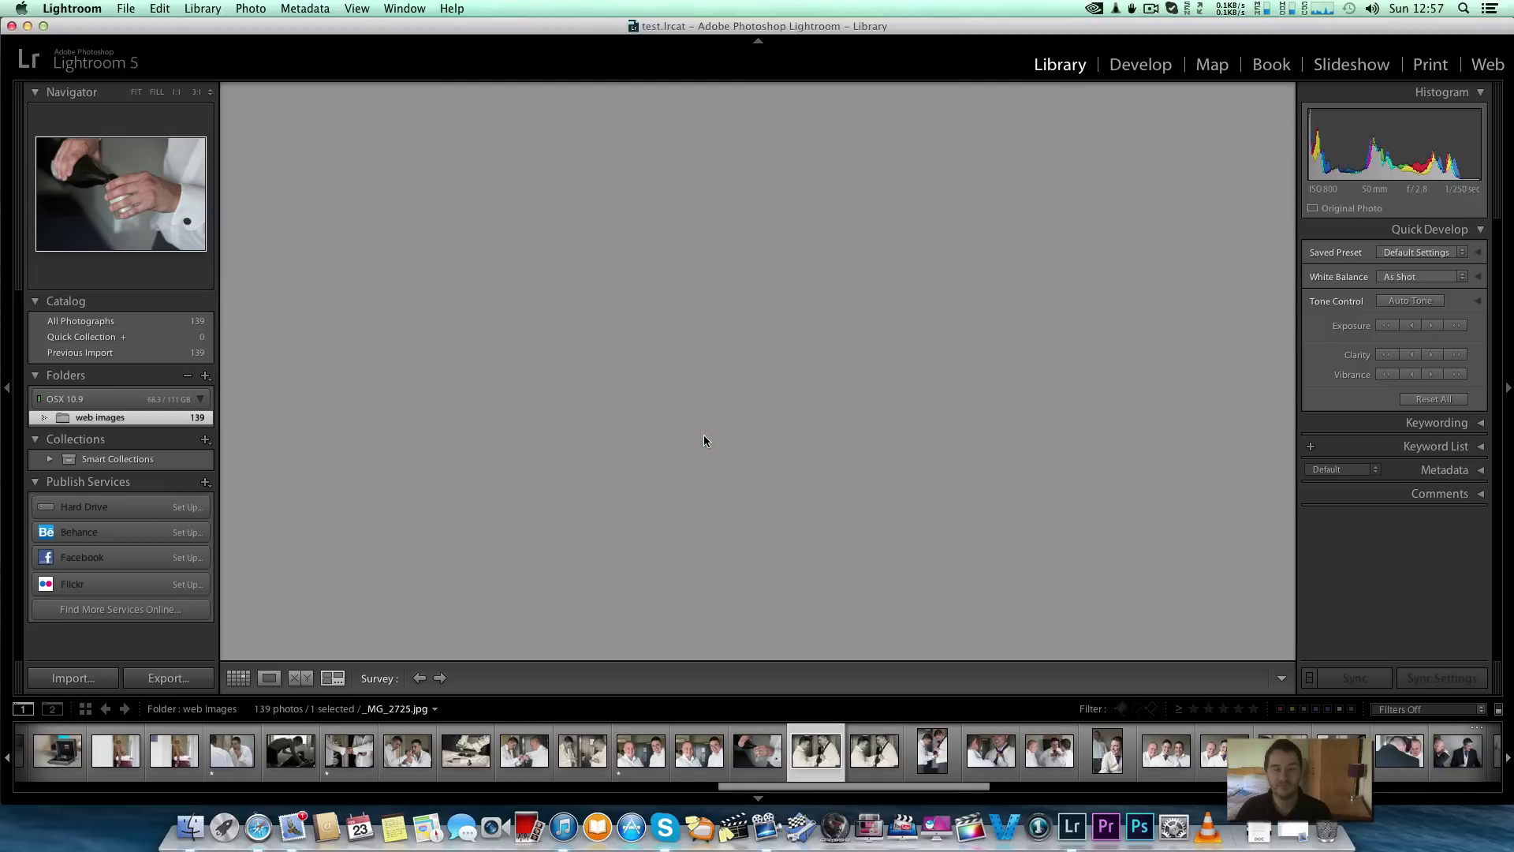
key(1)
key(Right)
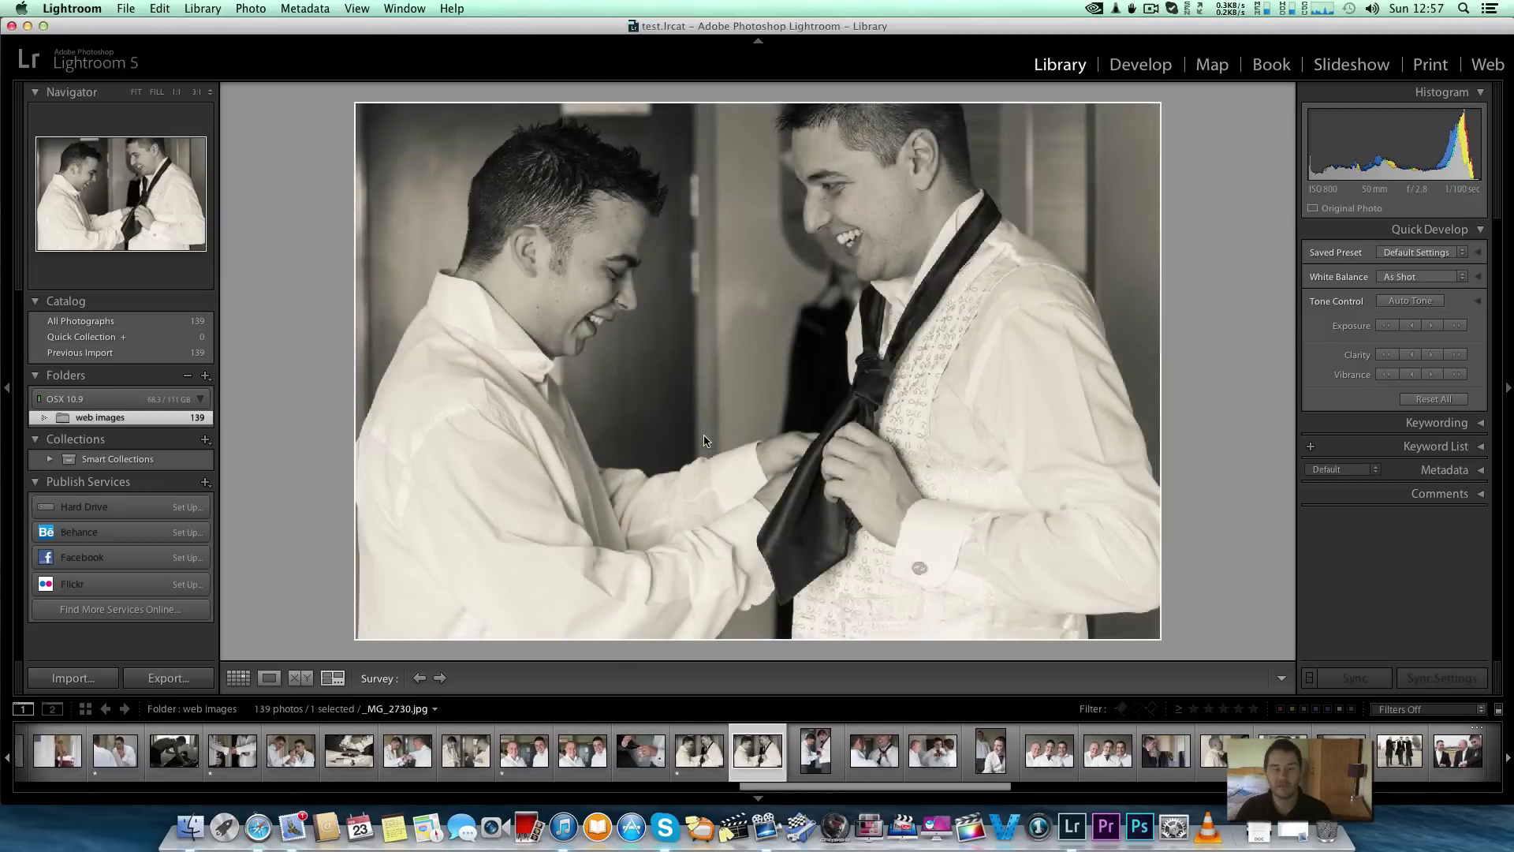
key(Right)
key(Right)
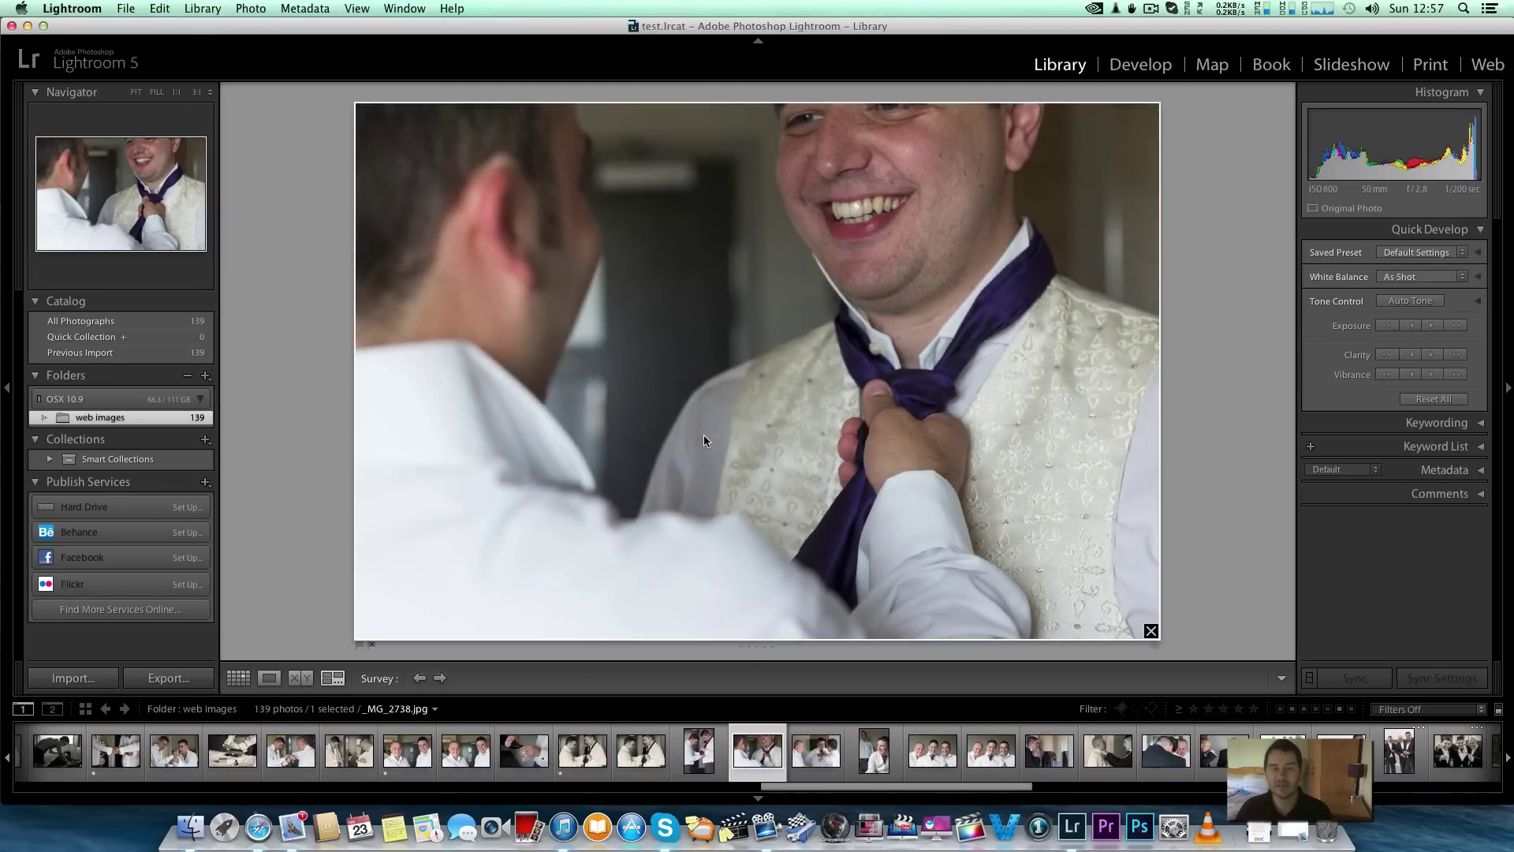
key(Right)
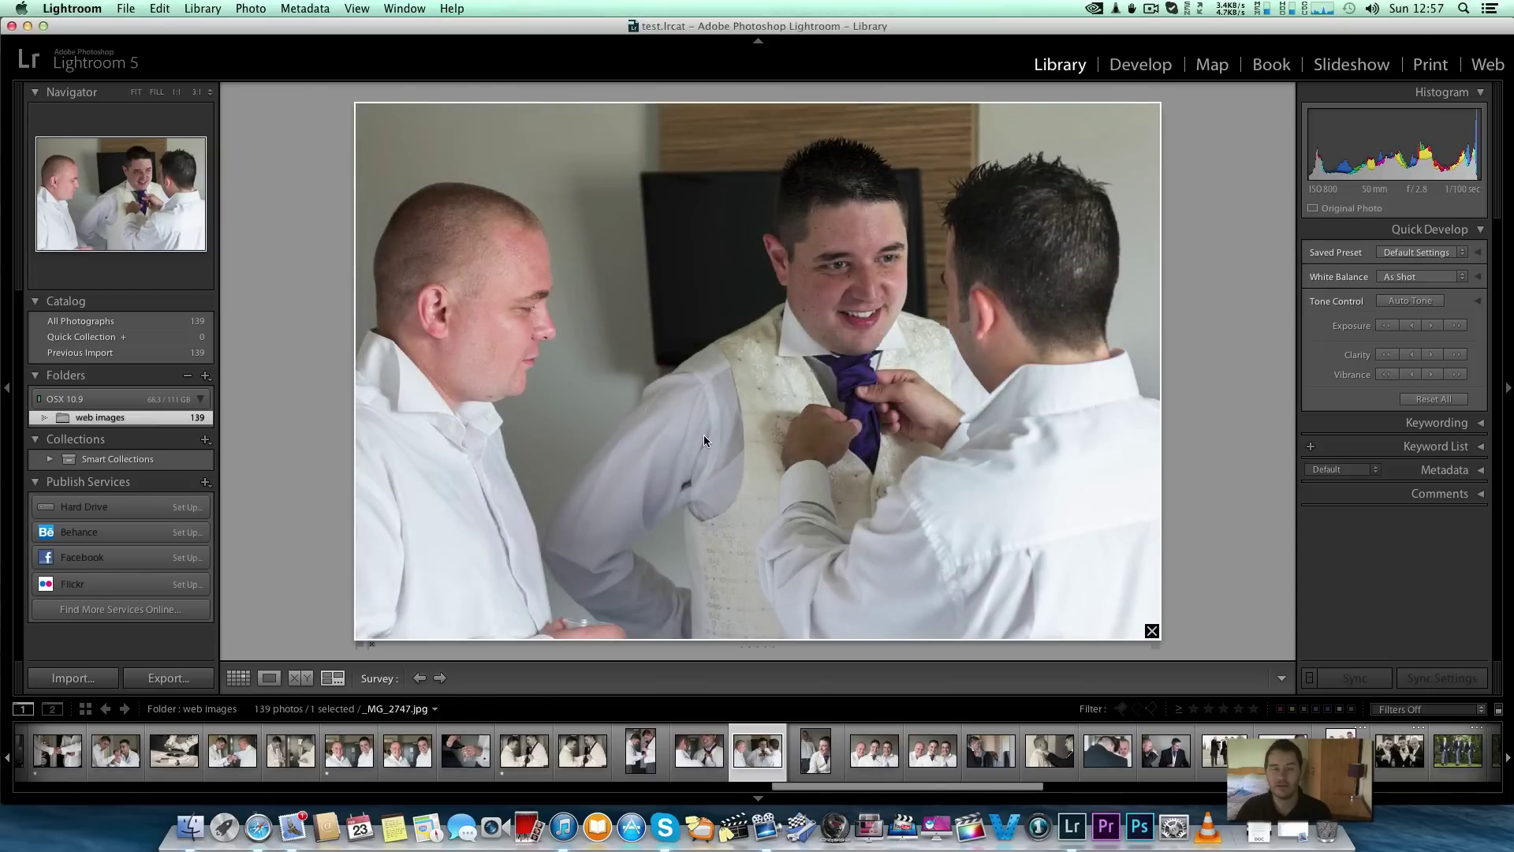
key(Right)
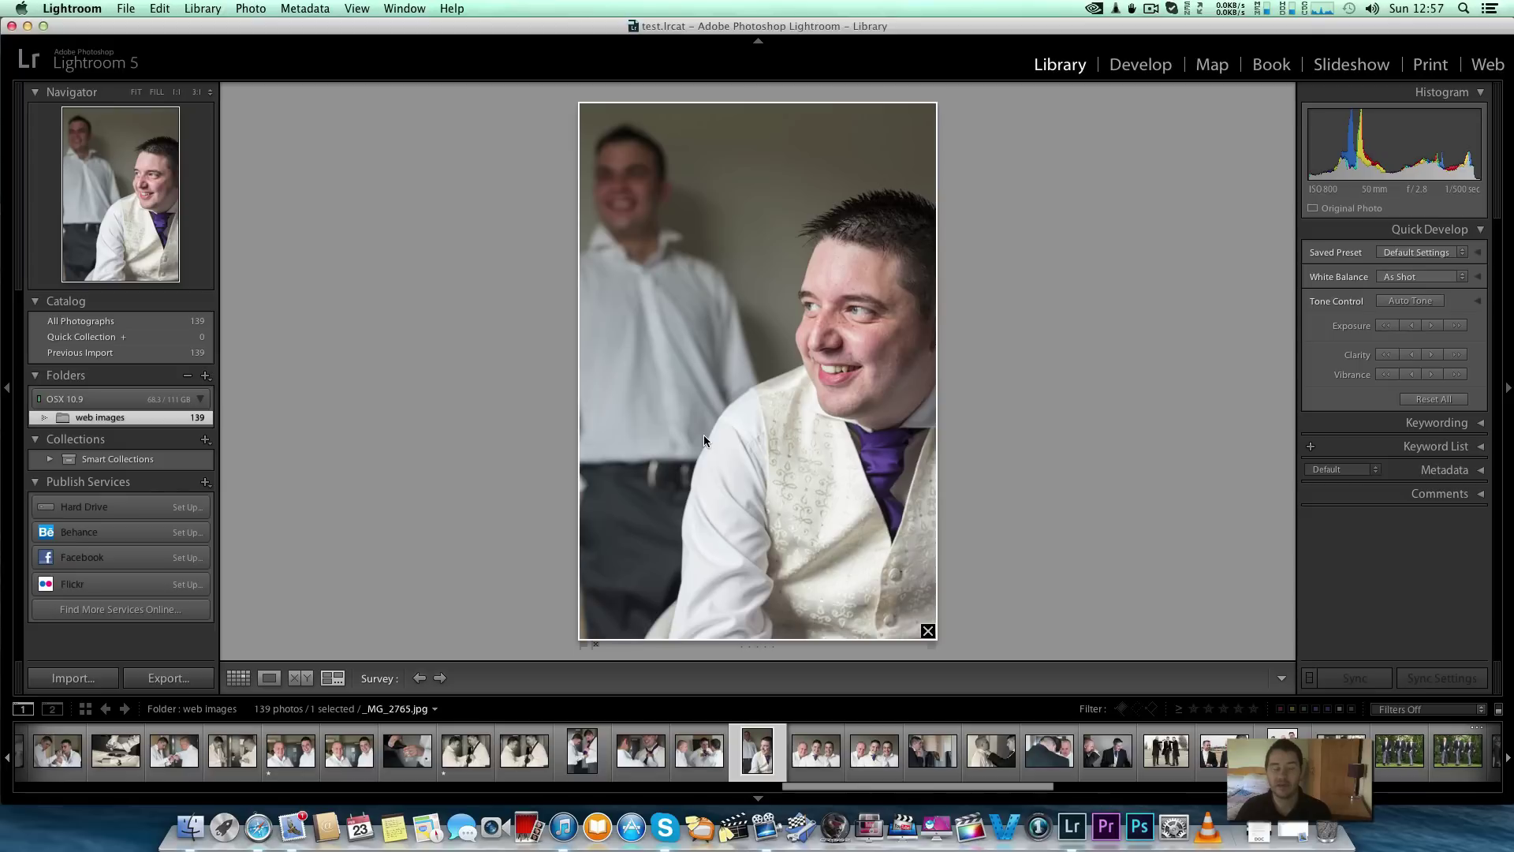
- Rate the groom portrait _MG_2765 and the following group photo one star
key(Right)
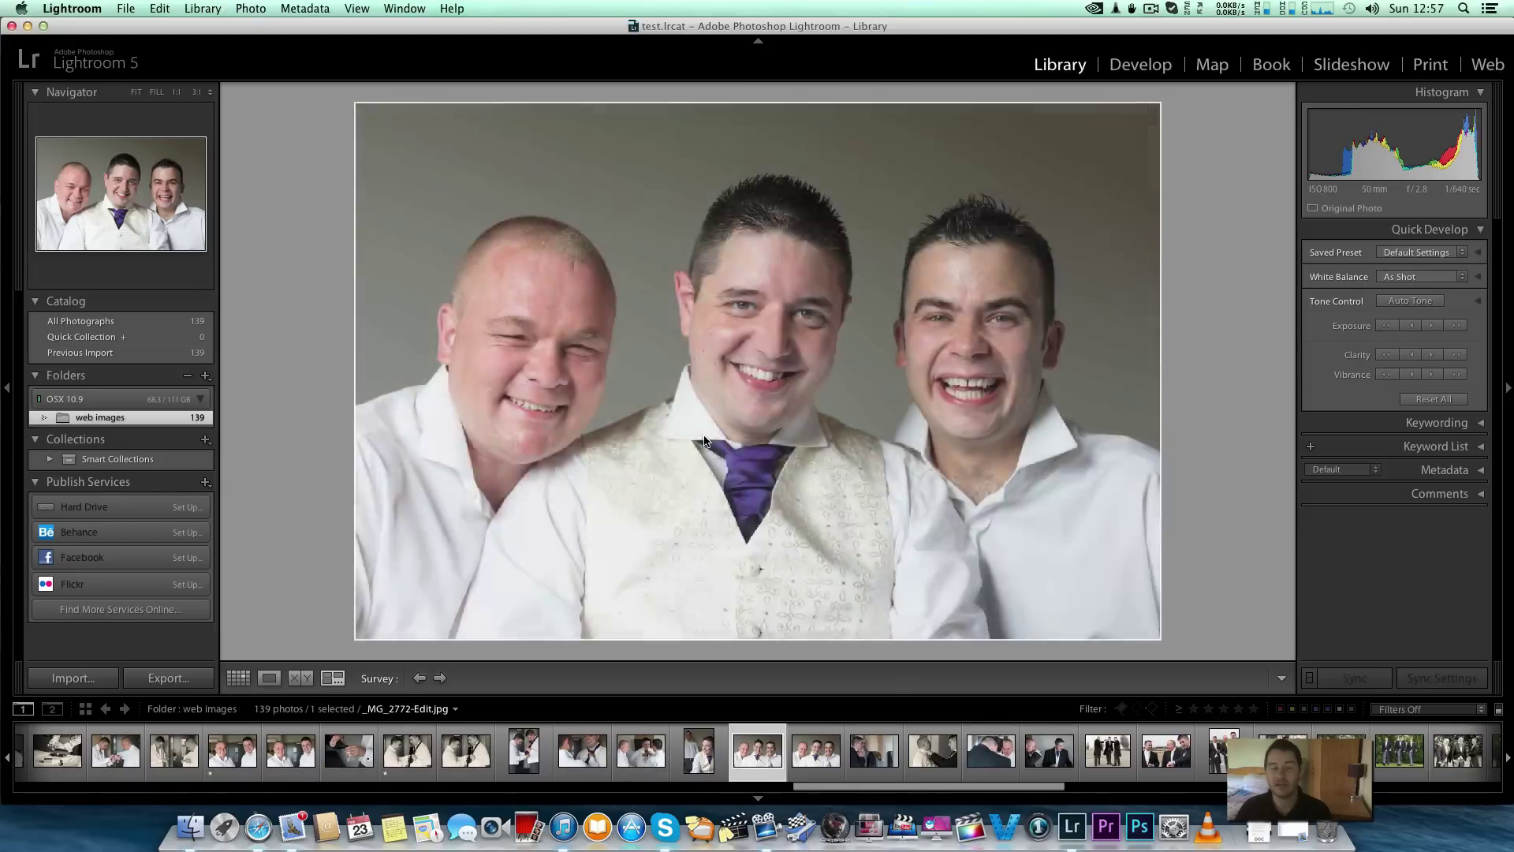
key(Left)
key(1)
key(Right)
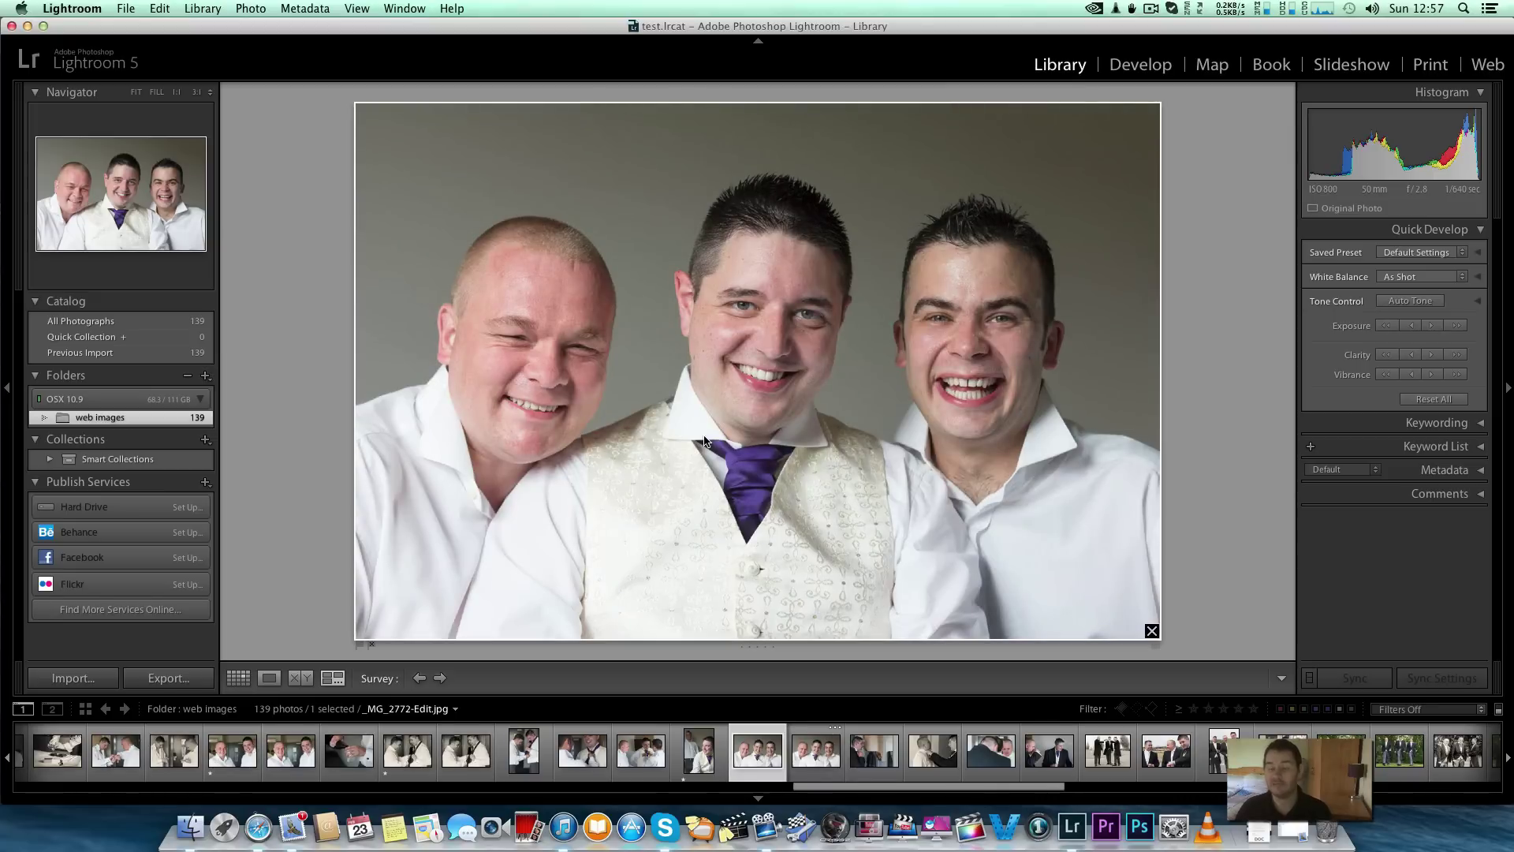
key(Left)
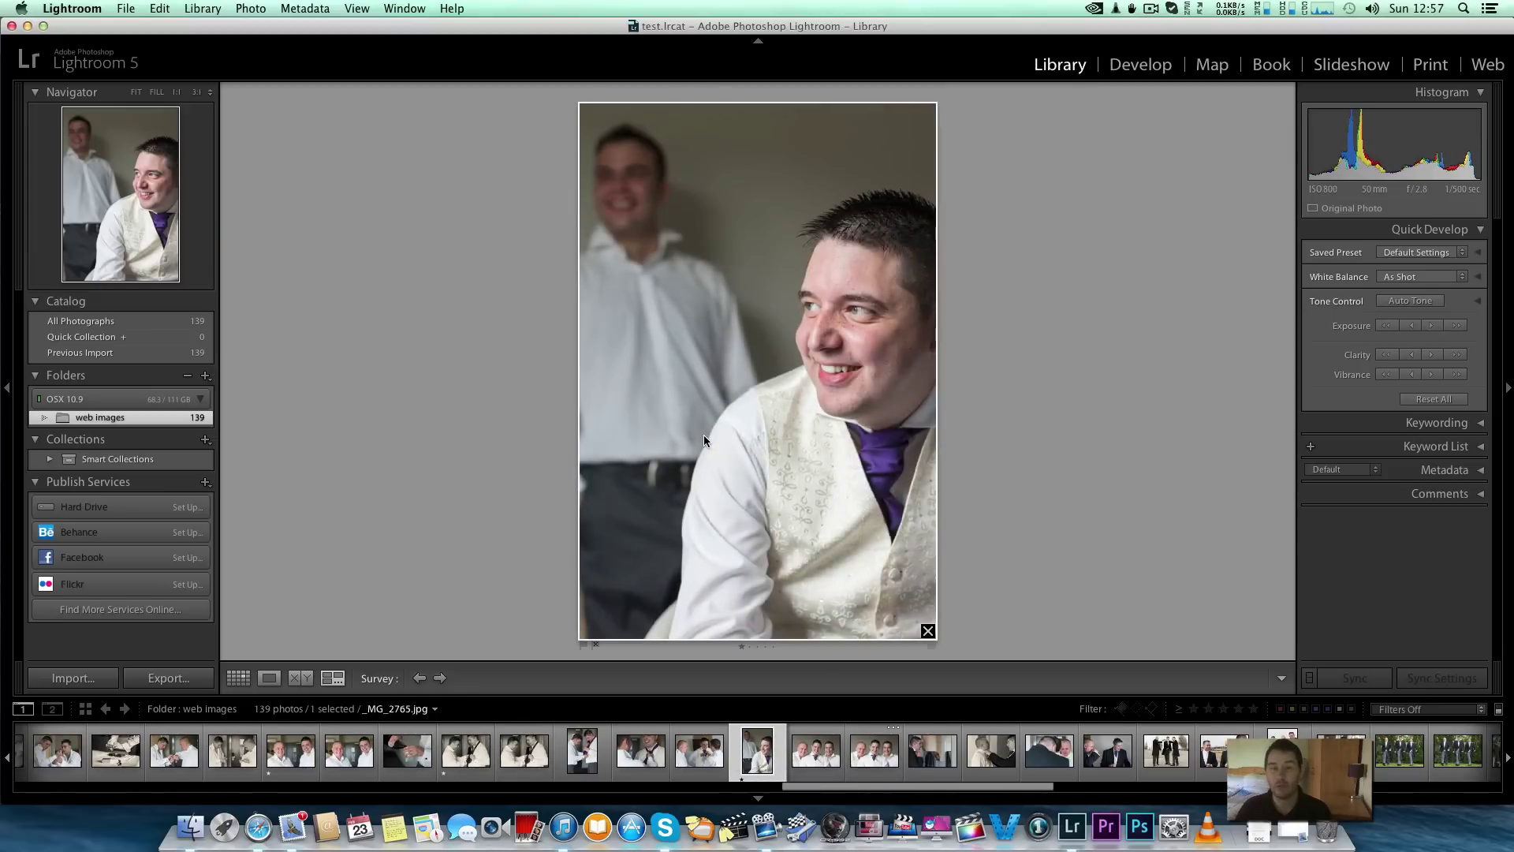
key(Right)
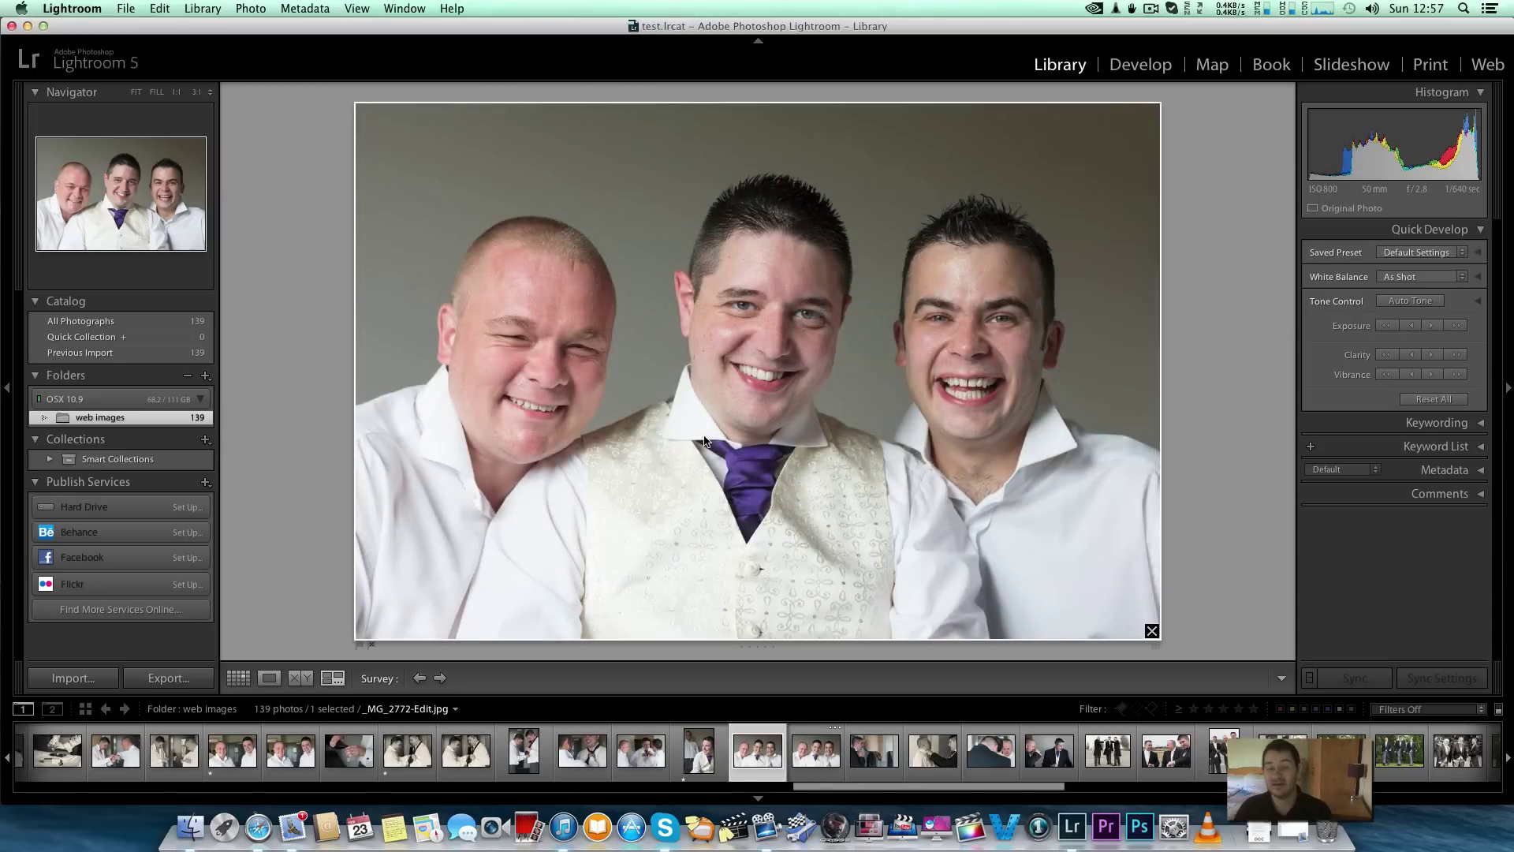
key(1)
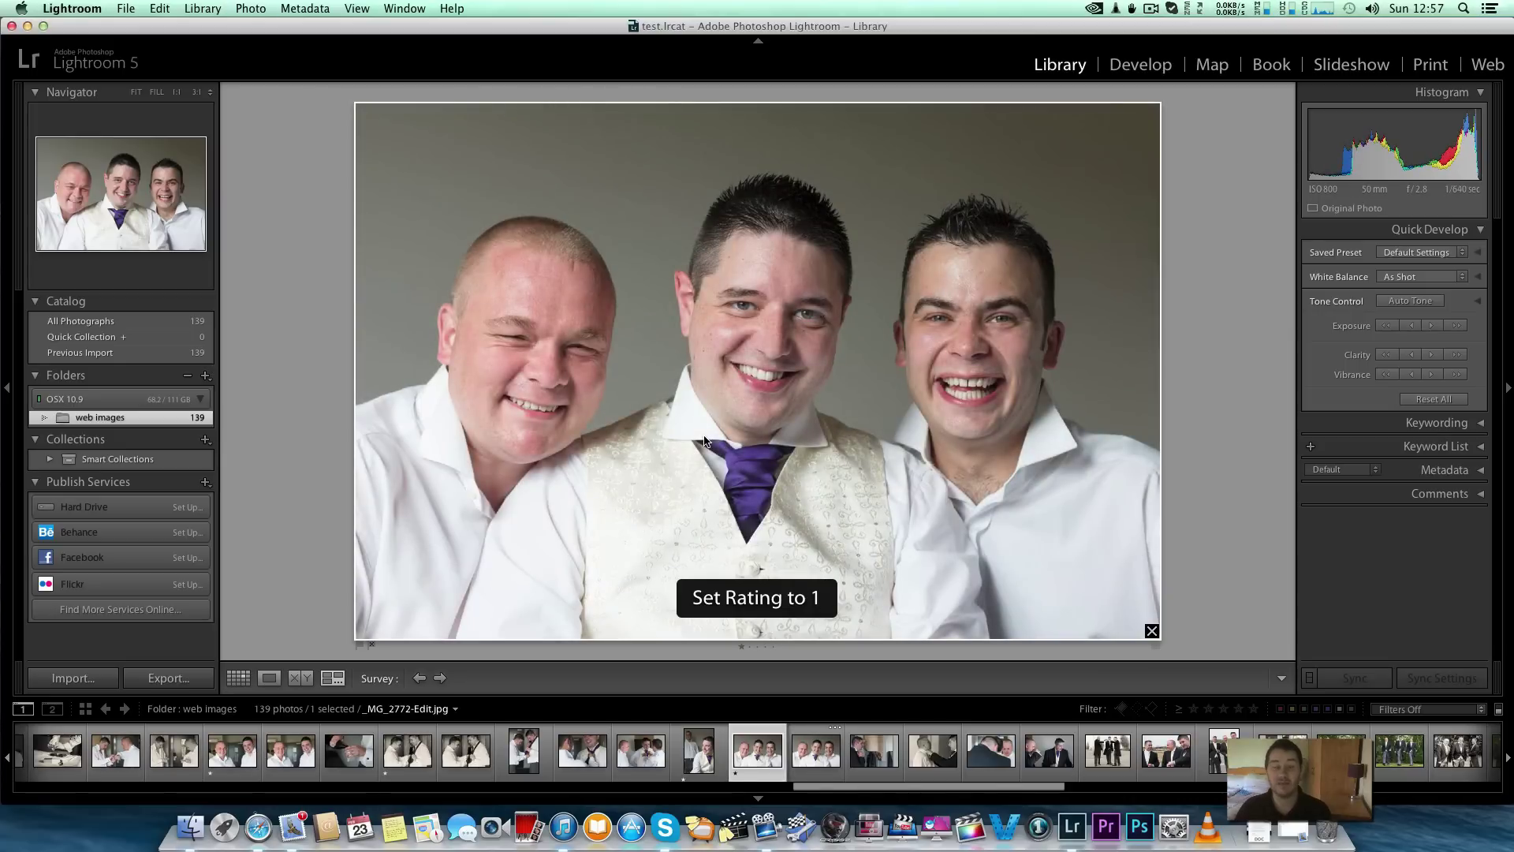
- Compare _MG_2772-Edit with the original _MG_2772 and rate the edited version one star
key(Right)
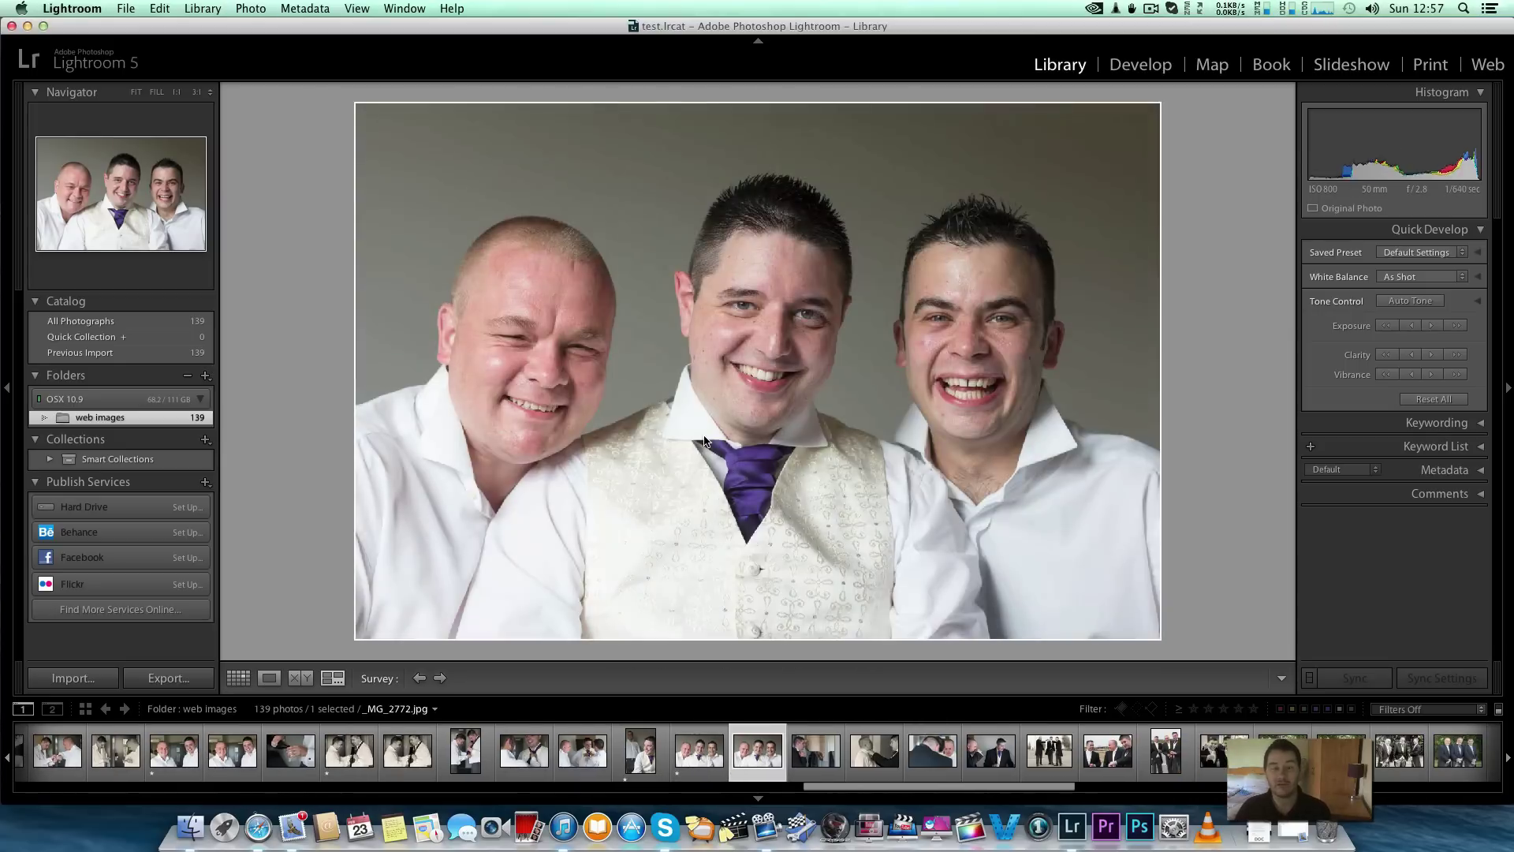
key(Right)
key(Left)
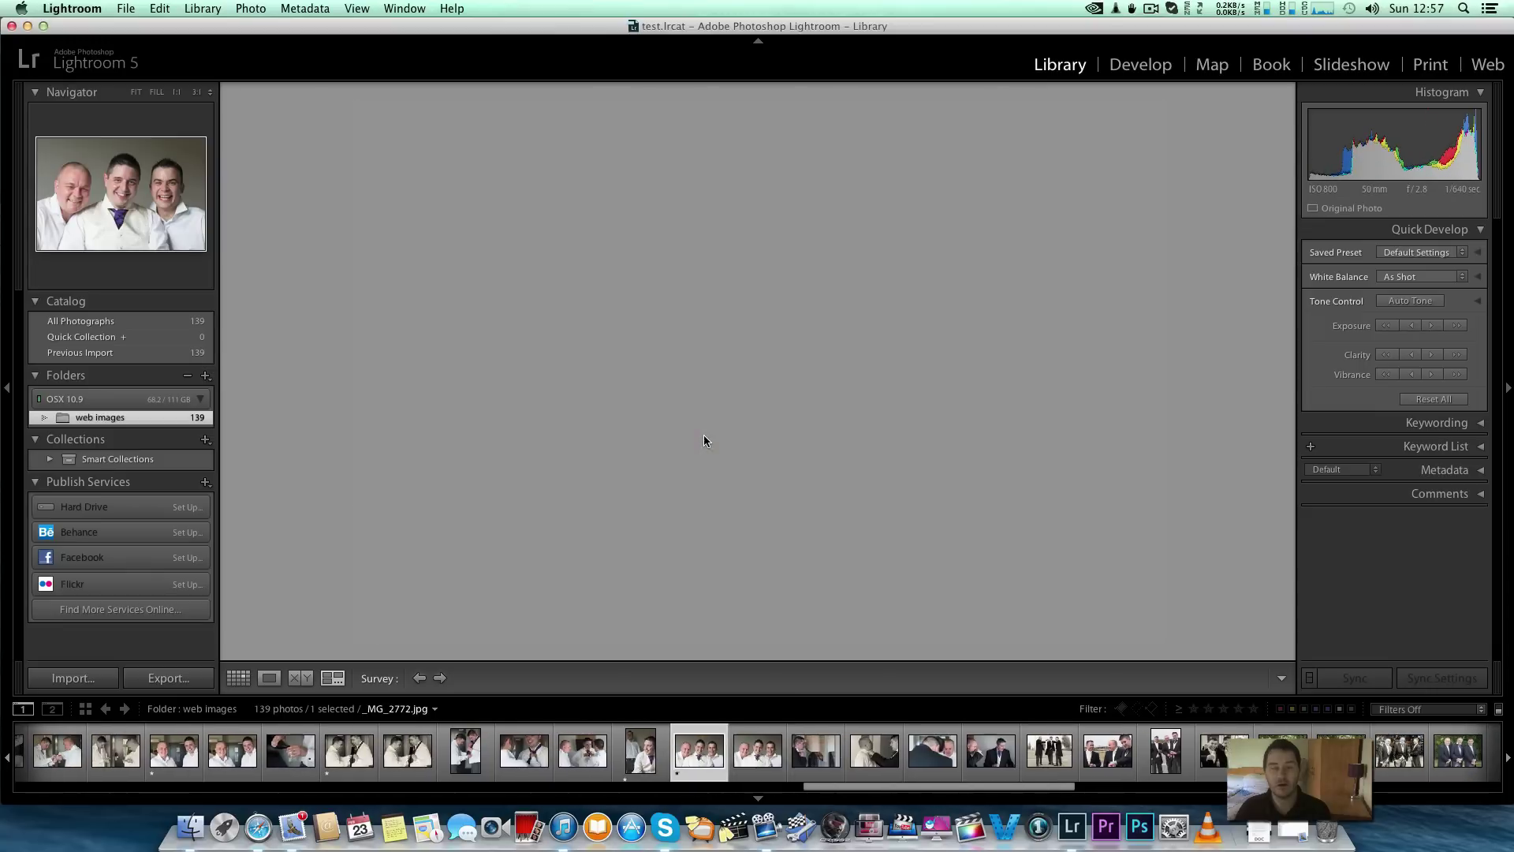
key(Right)
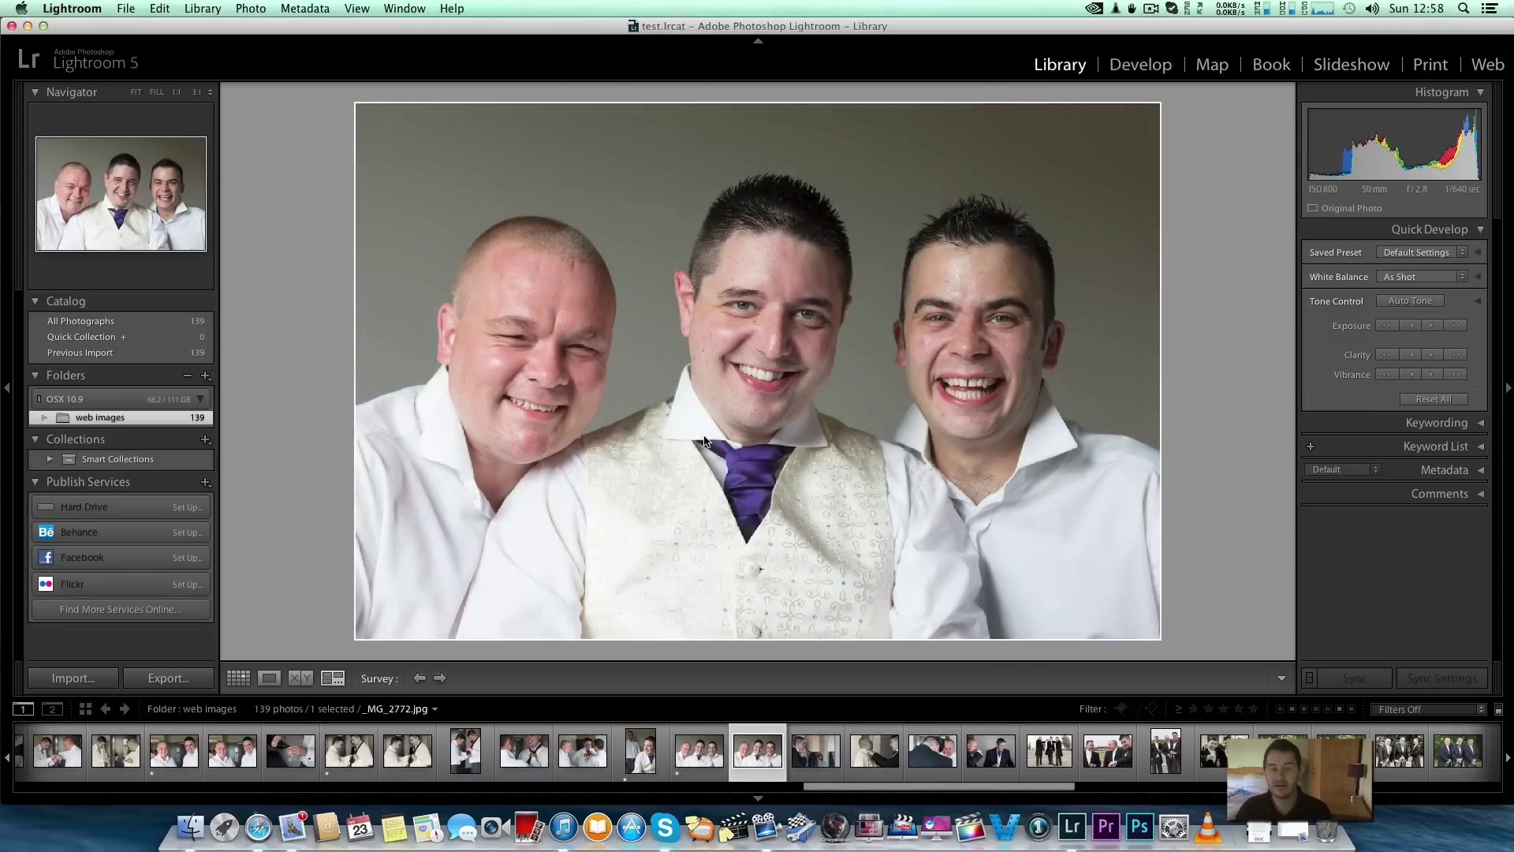
key(Left)
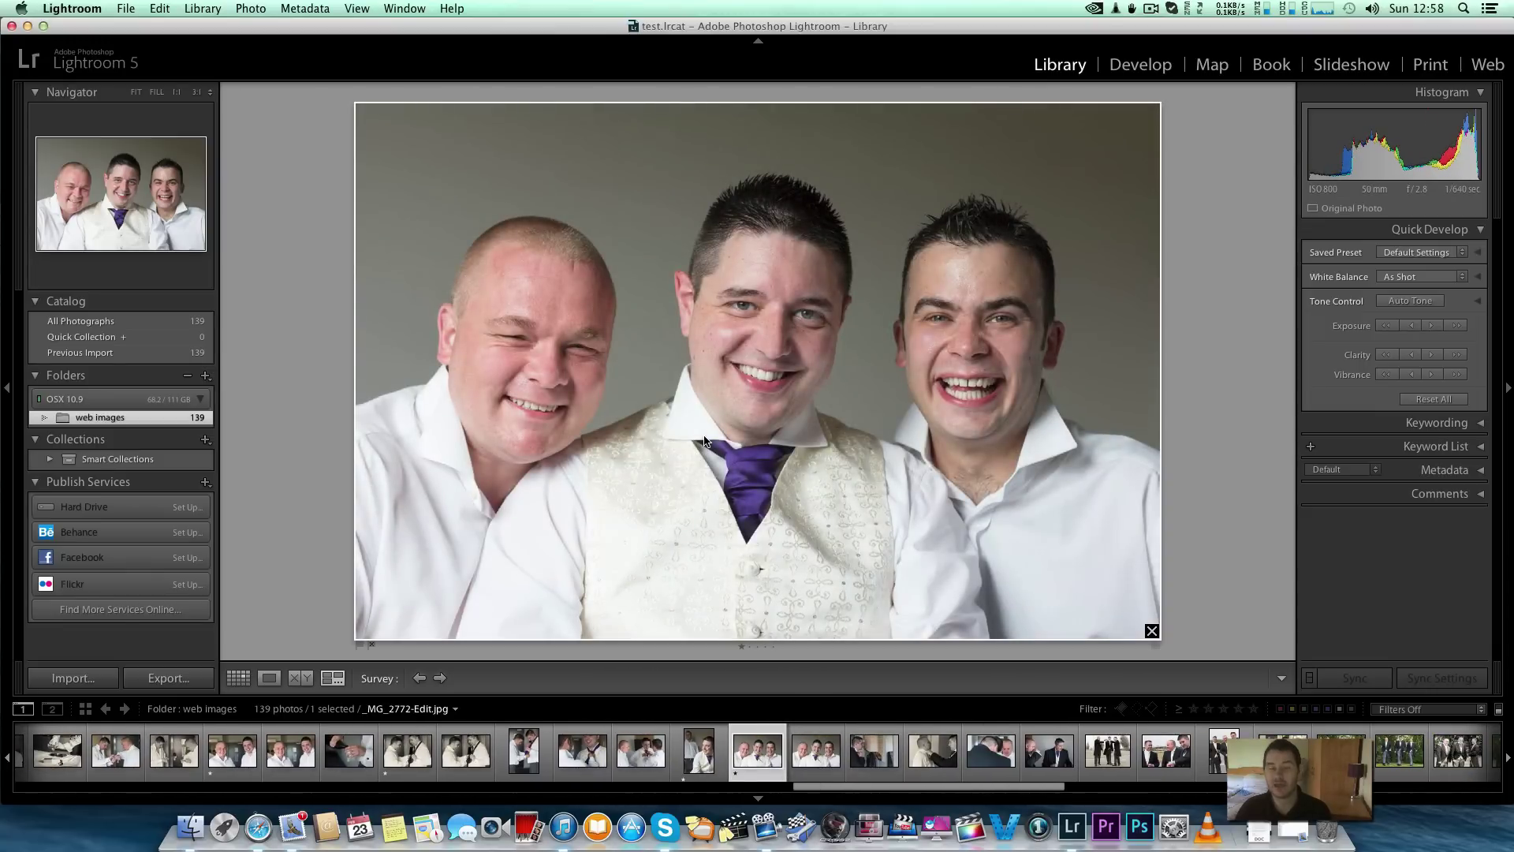
key(Right)
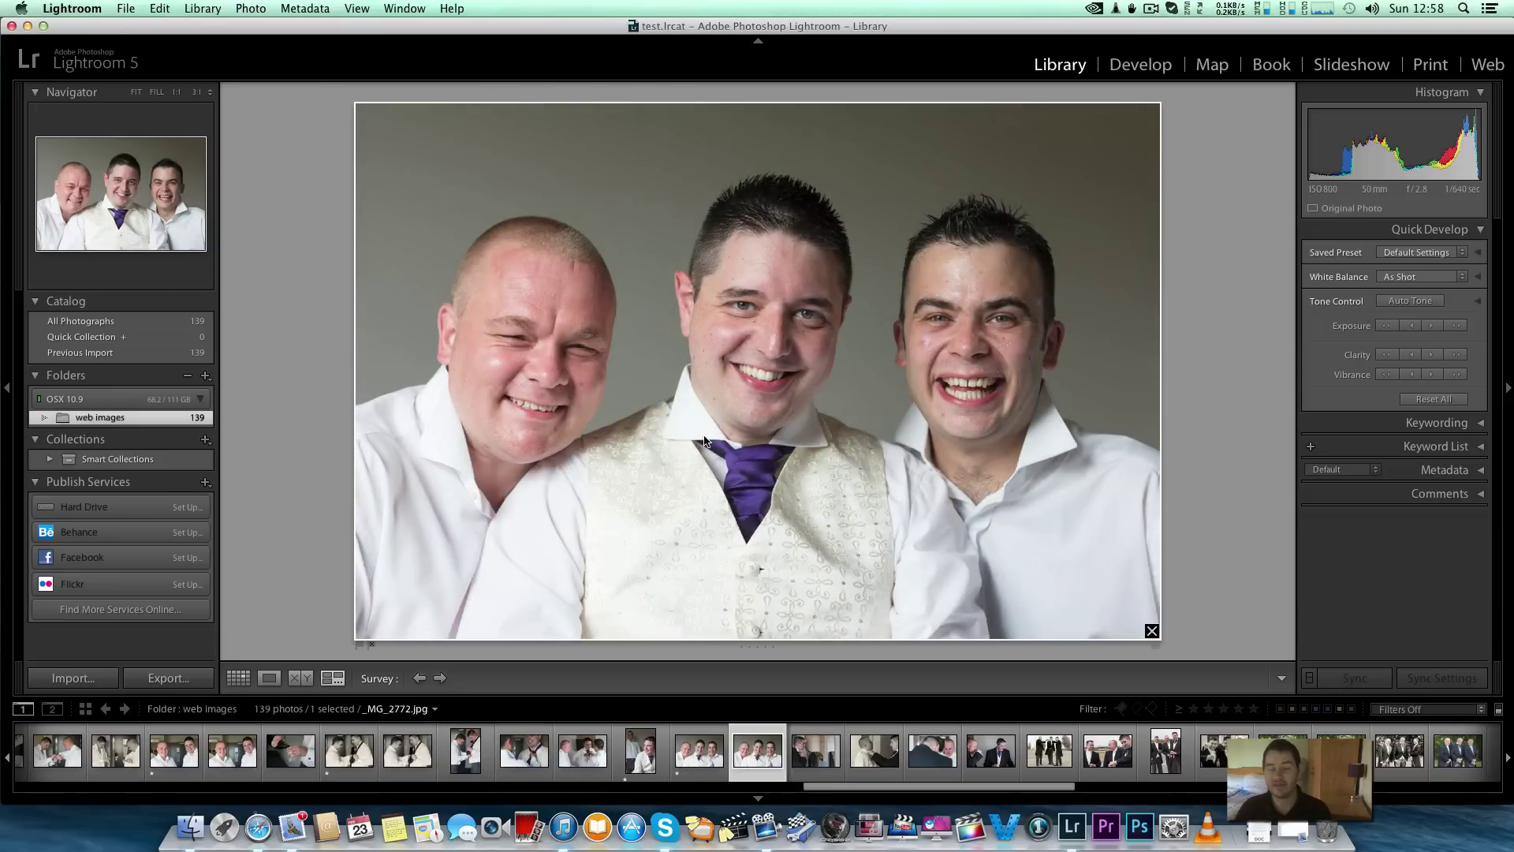
key(Left)
key(Right)
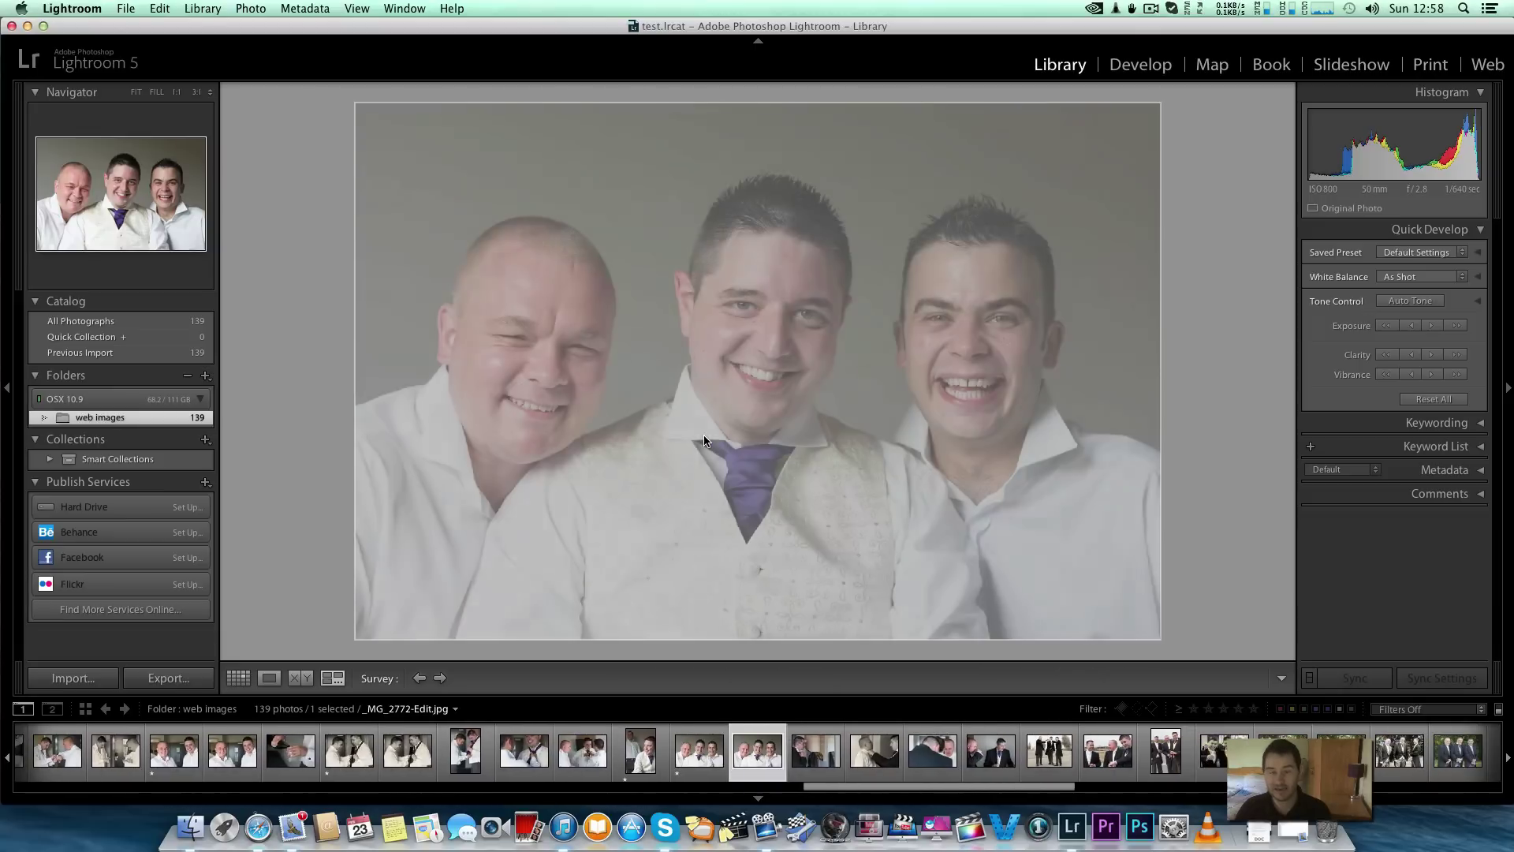
key(Left)
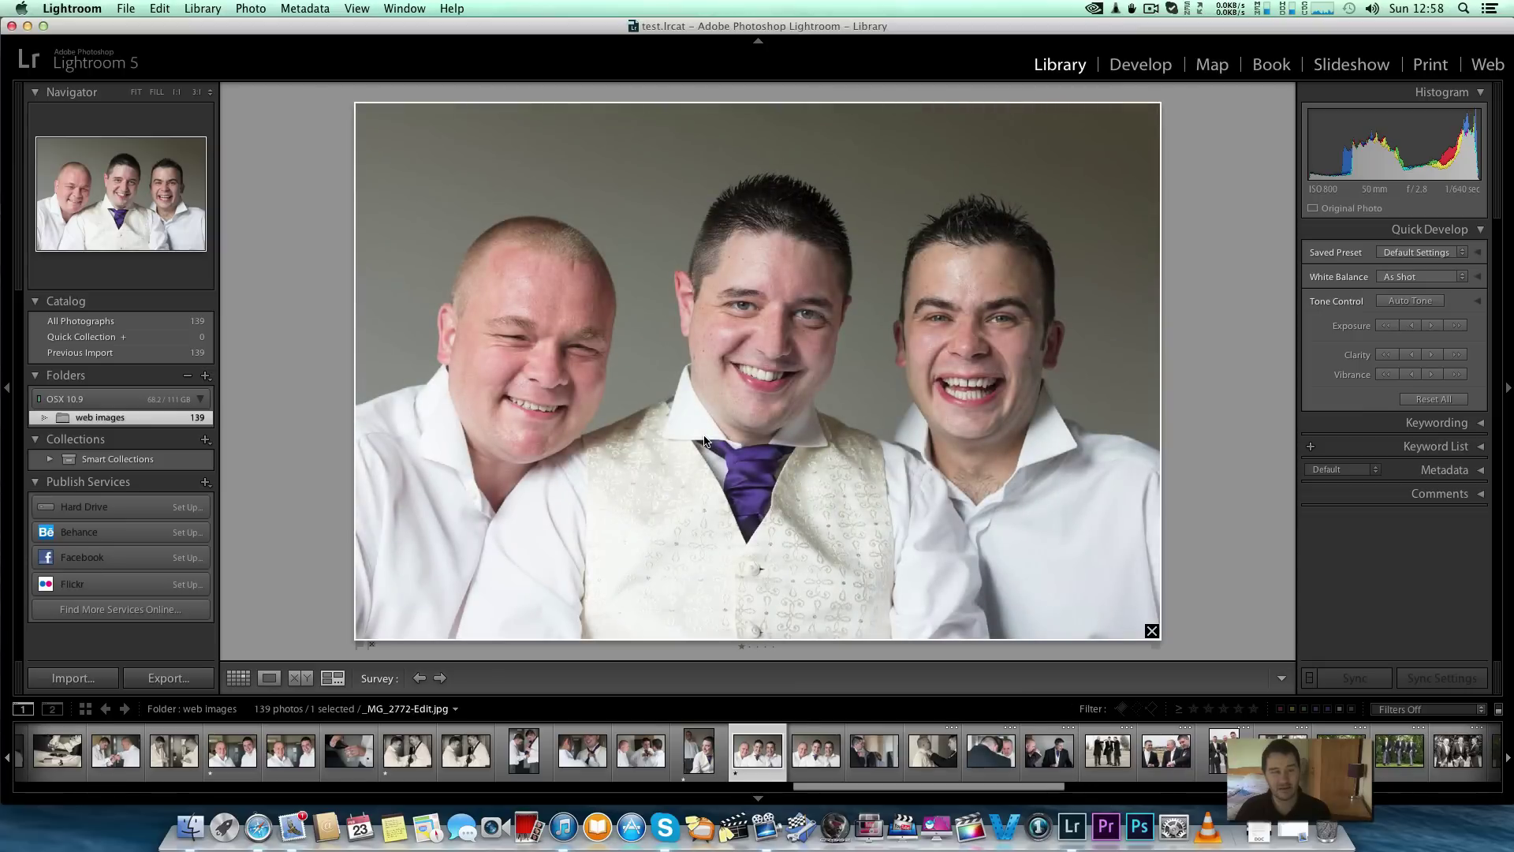
key(Right)
key(Left)
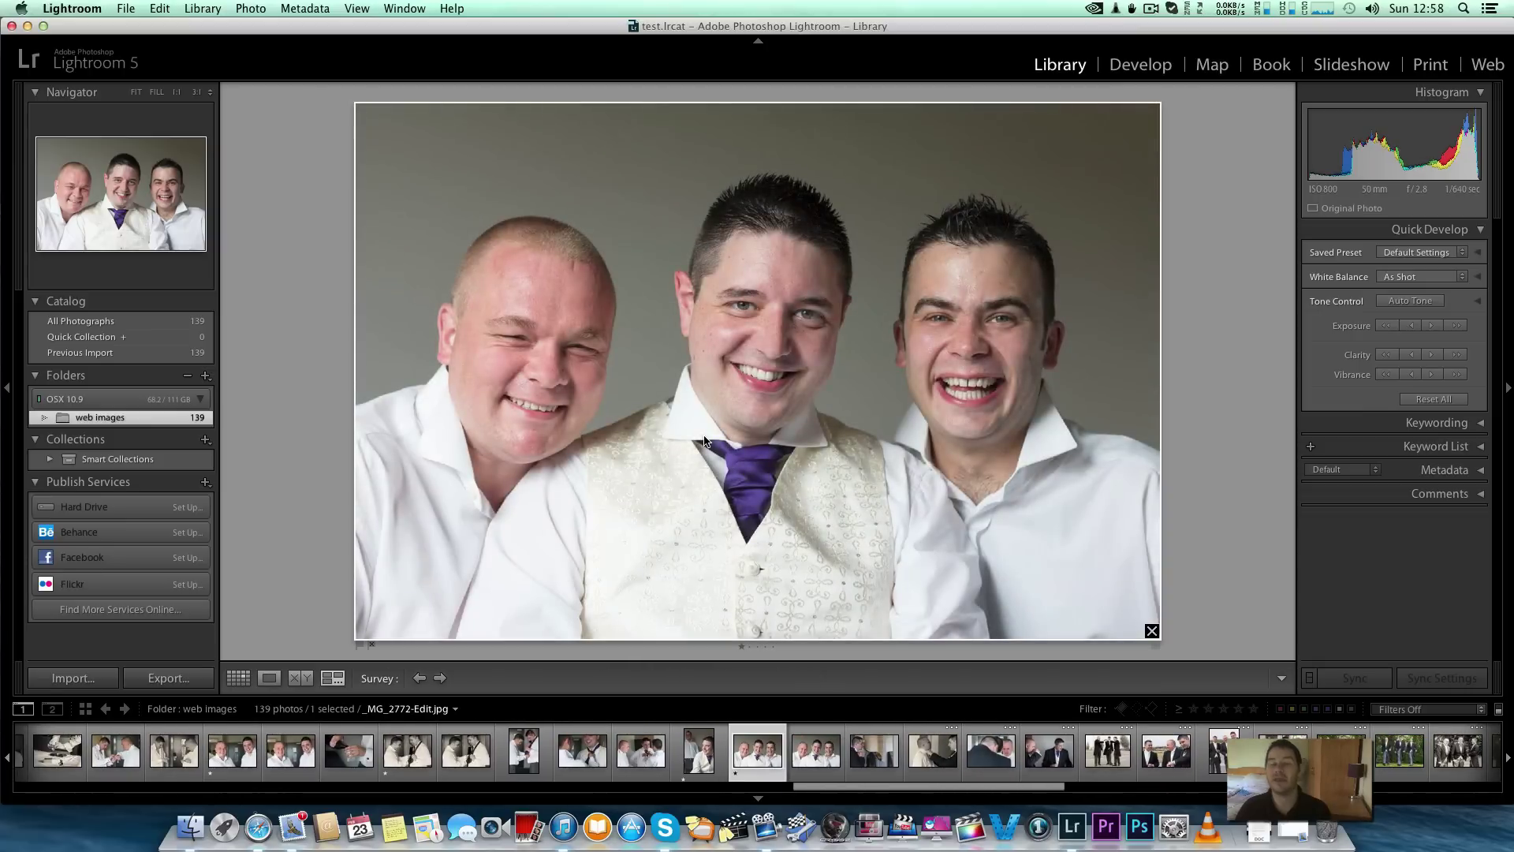
key(Right)
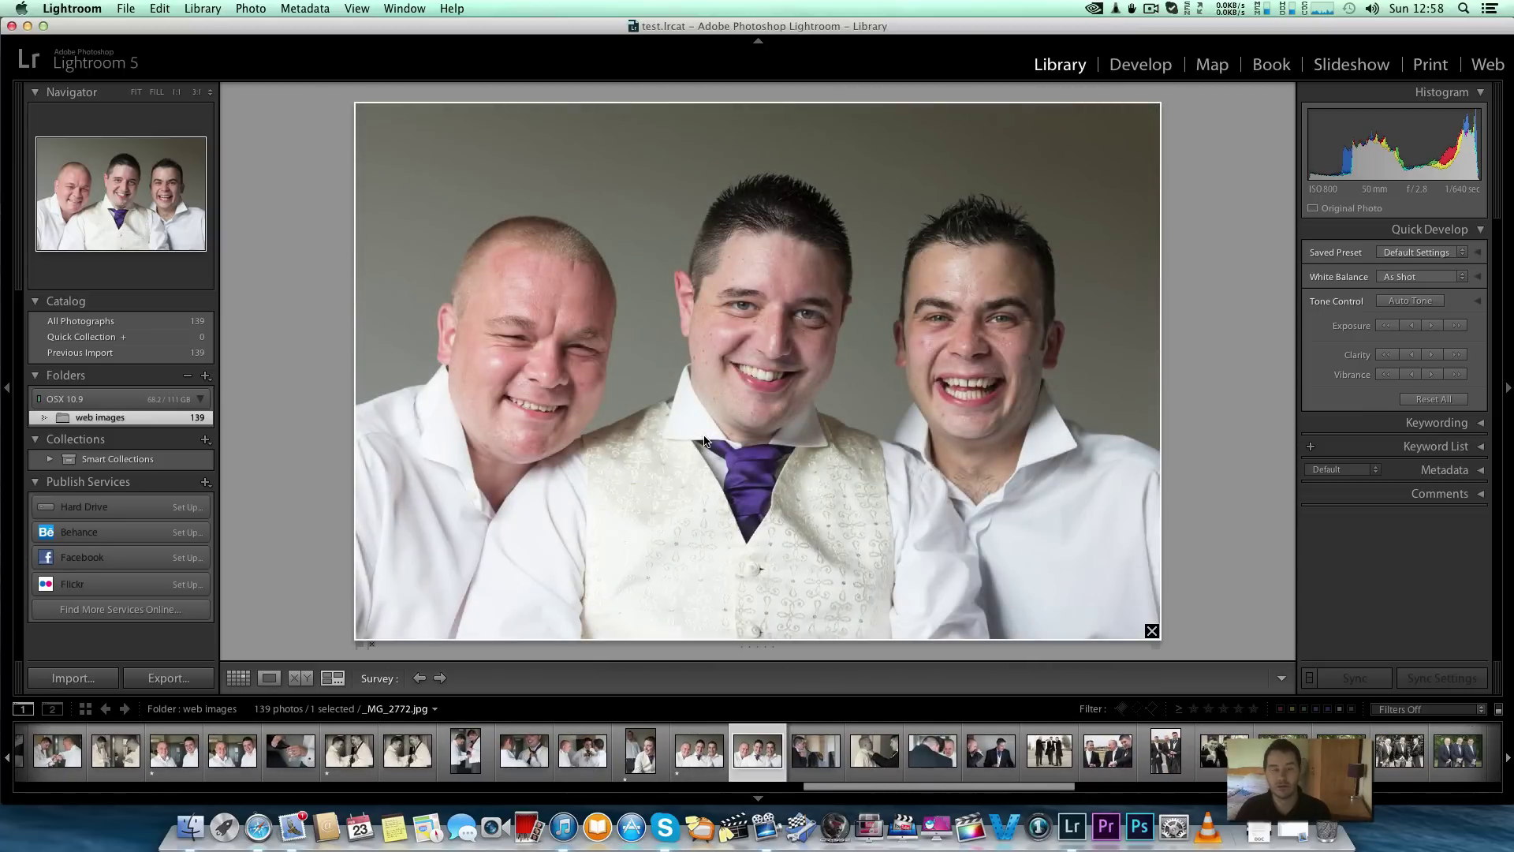
key(Left)
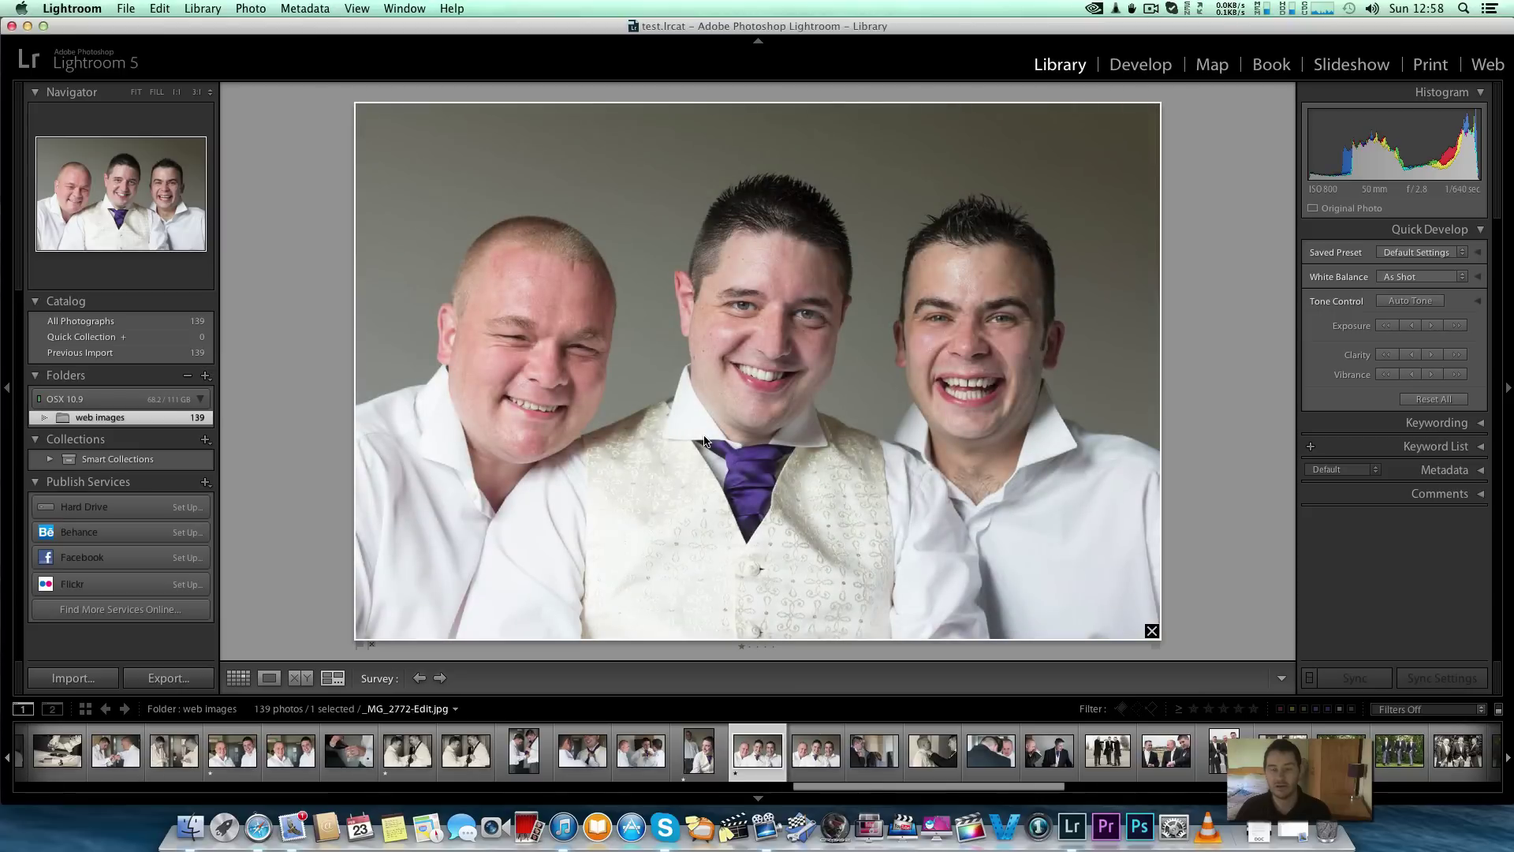
key(1)
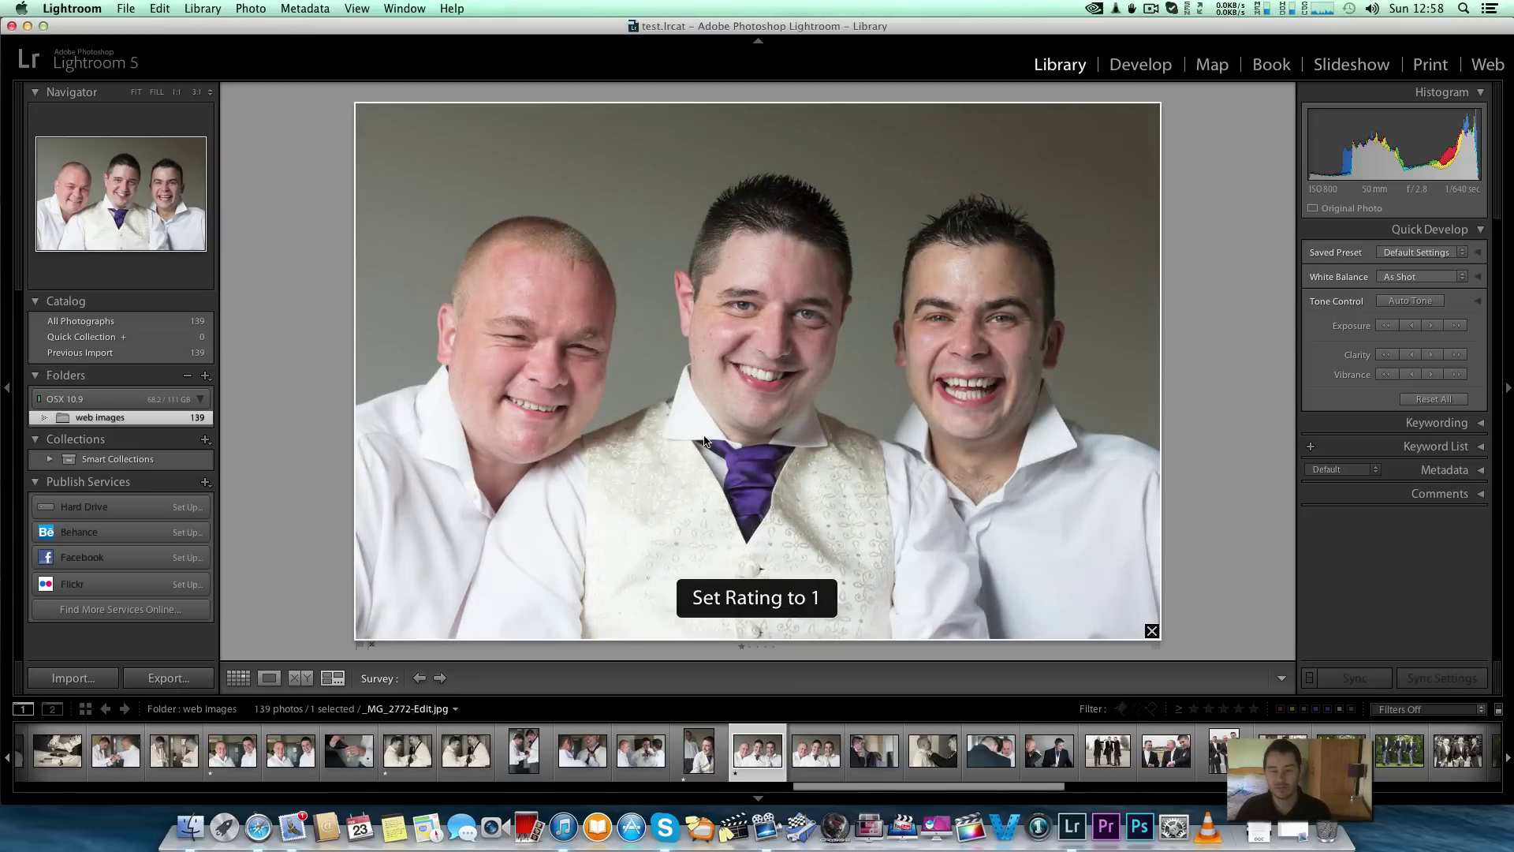
key(Right)
- Give one star to the three groomsmen on the road and the toasting groomsmen shot
key(Right)
key(Right)
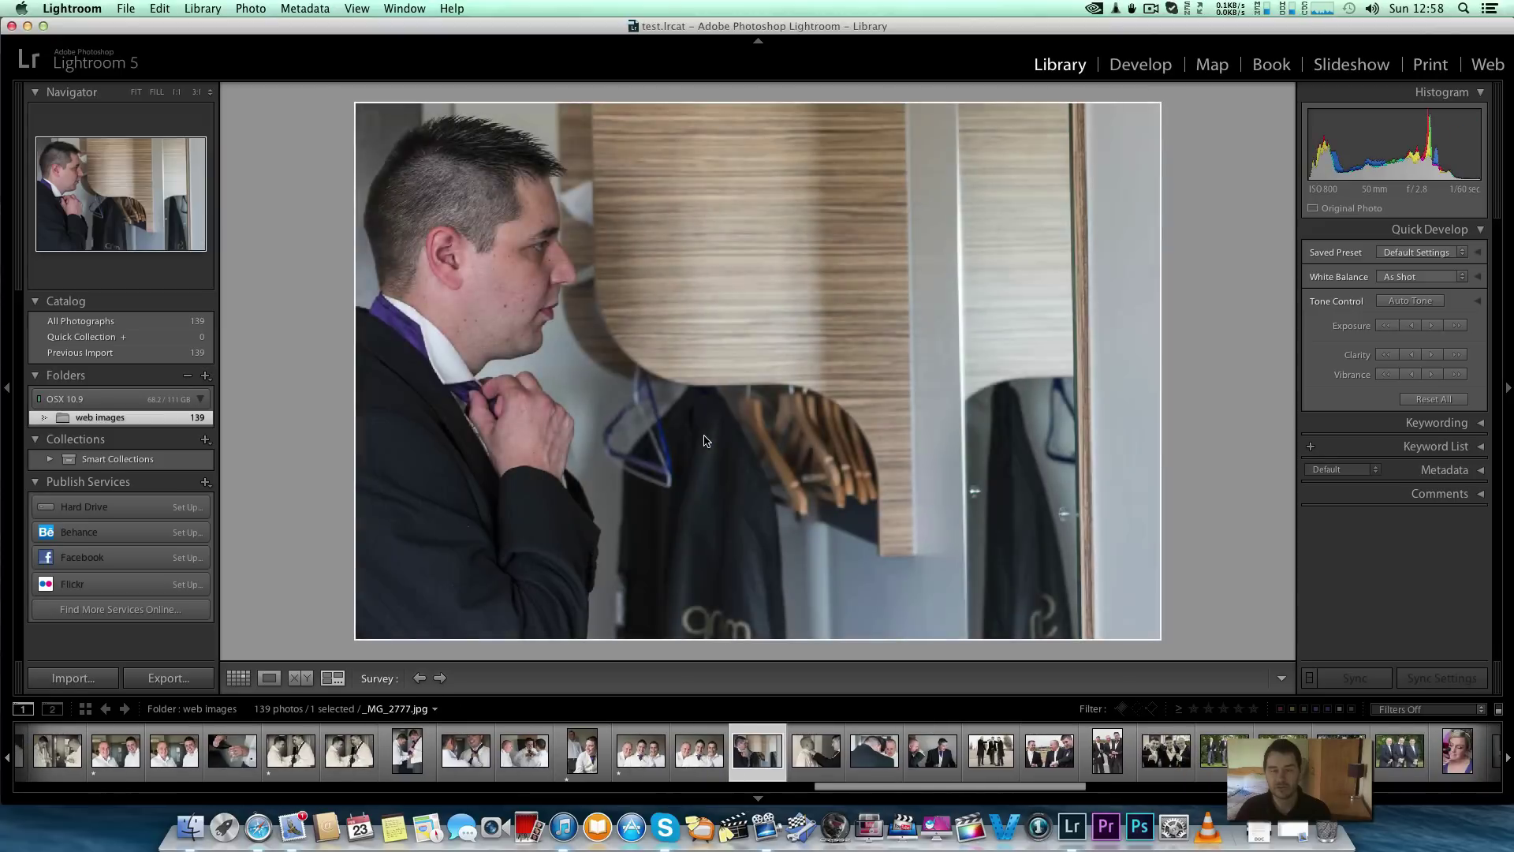
key(Right)
key(Right)
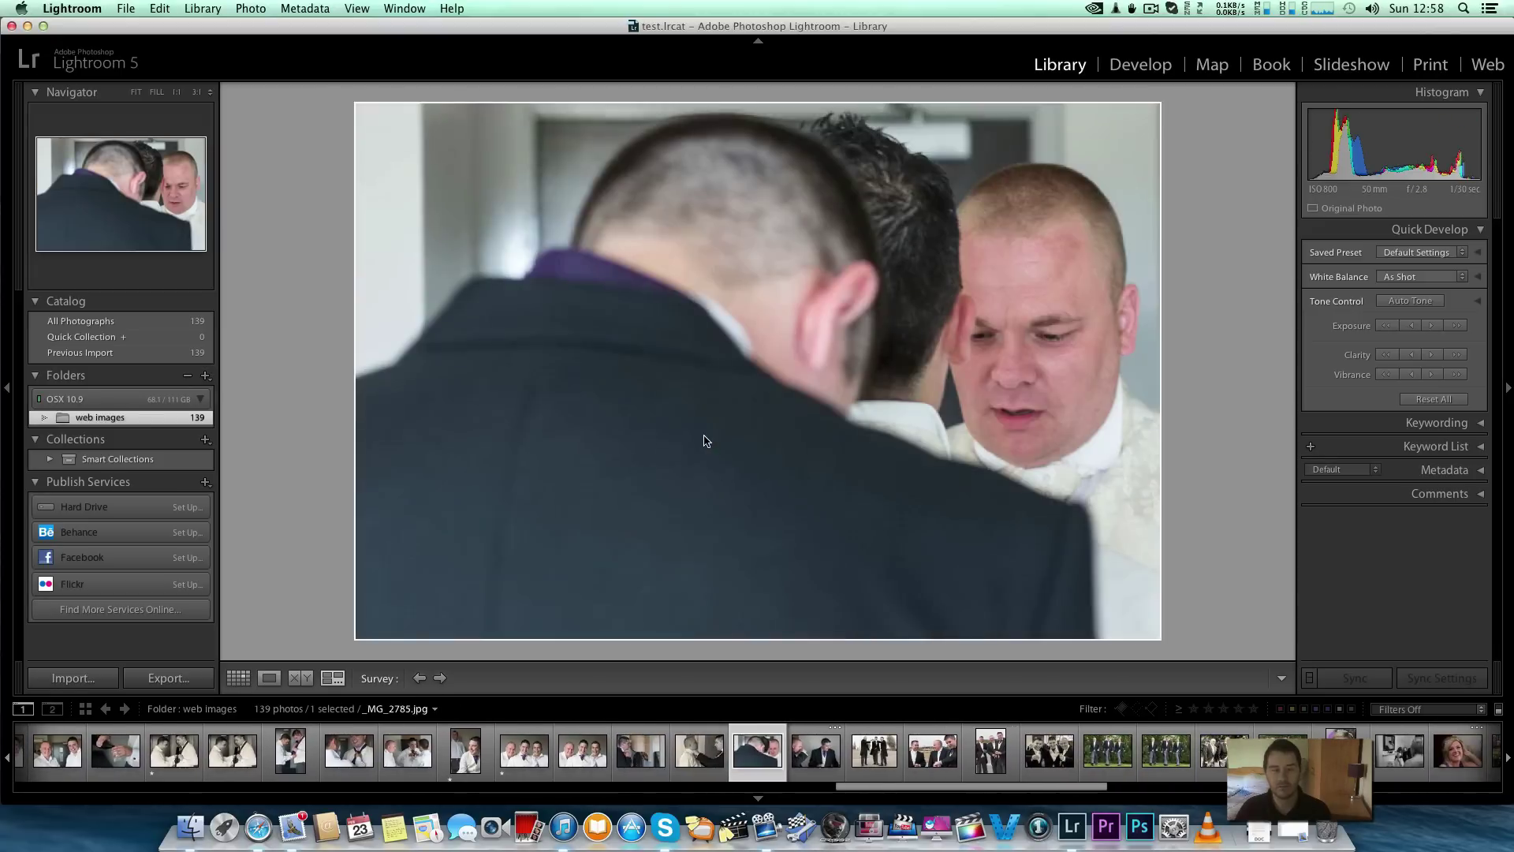
key(Right)
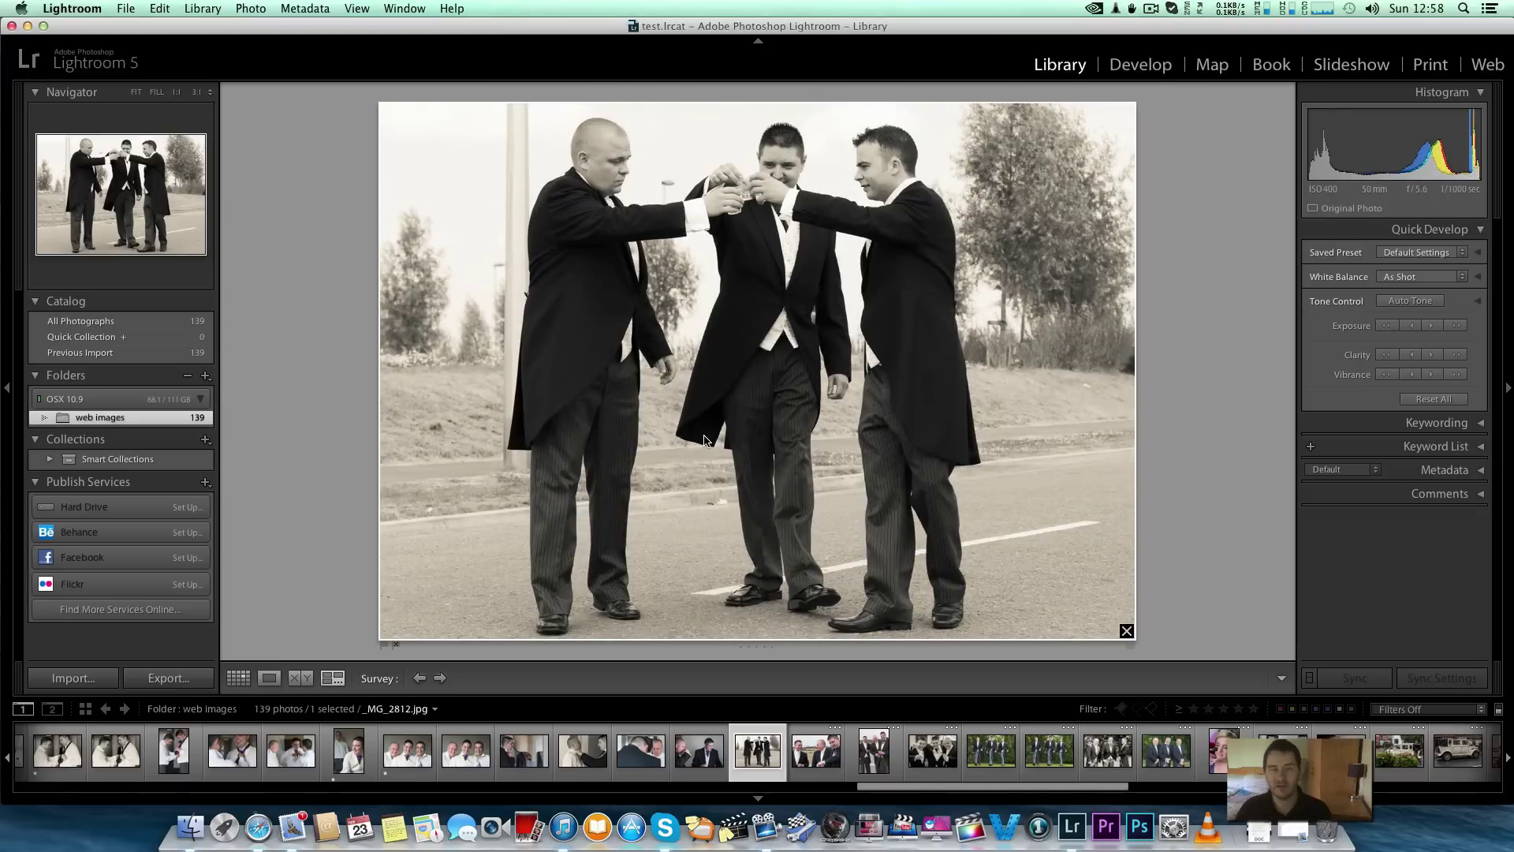
key(1)
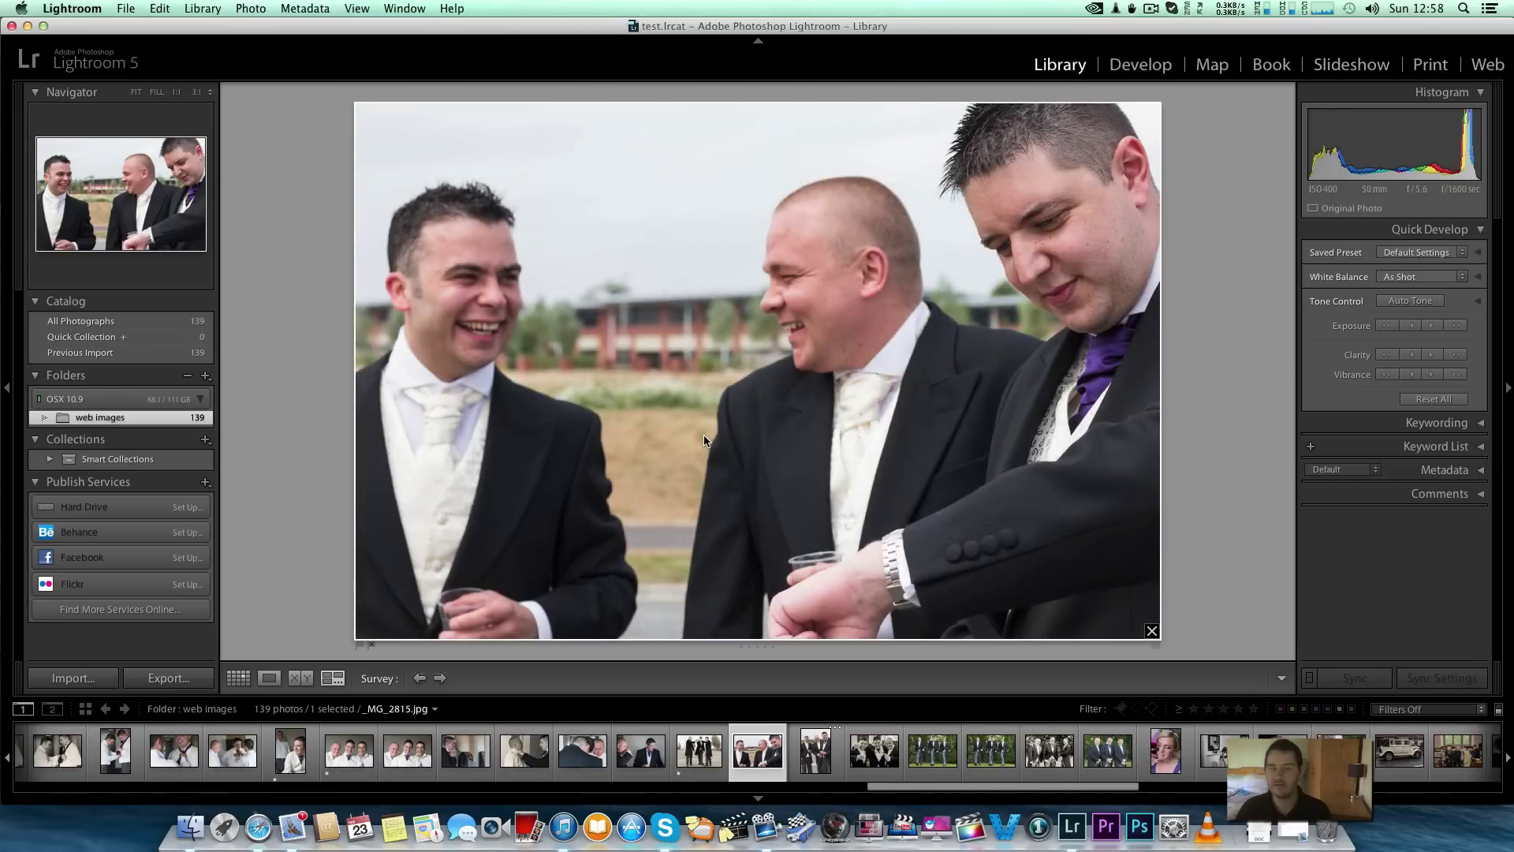
key(Right)
key(Left)
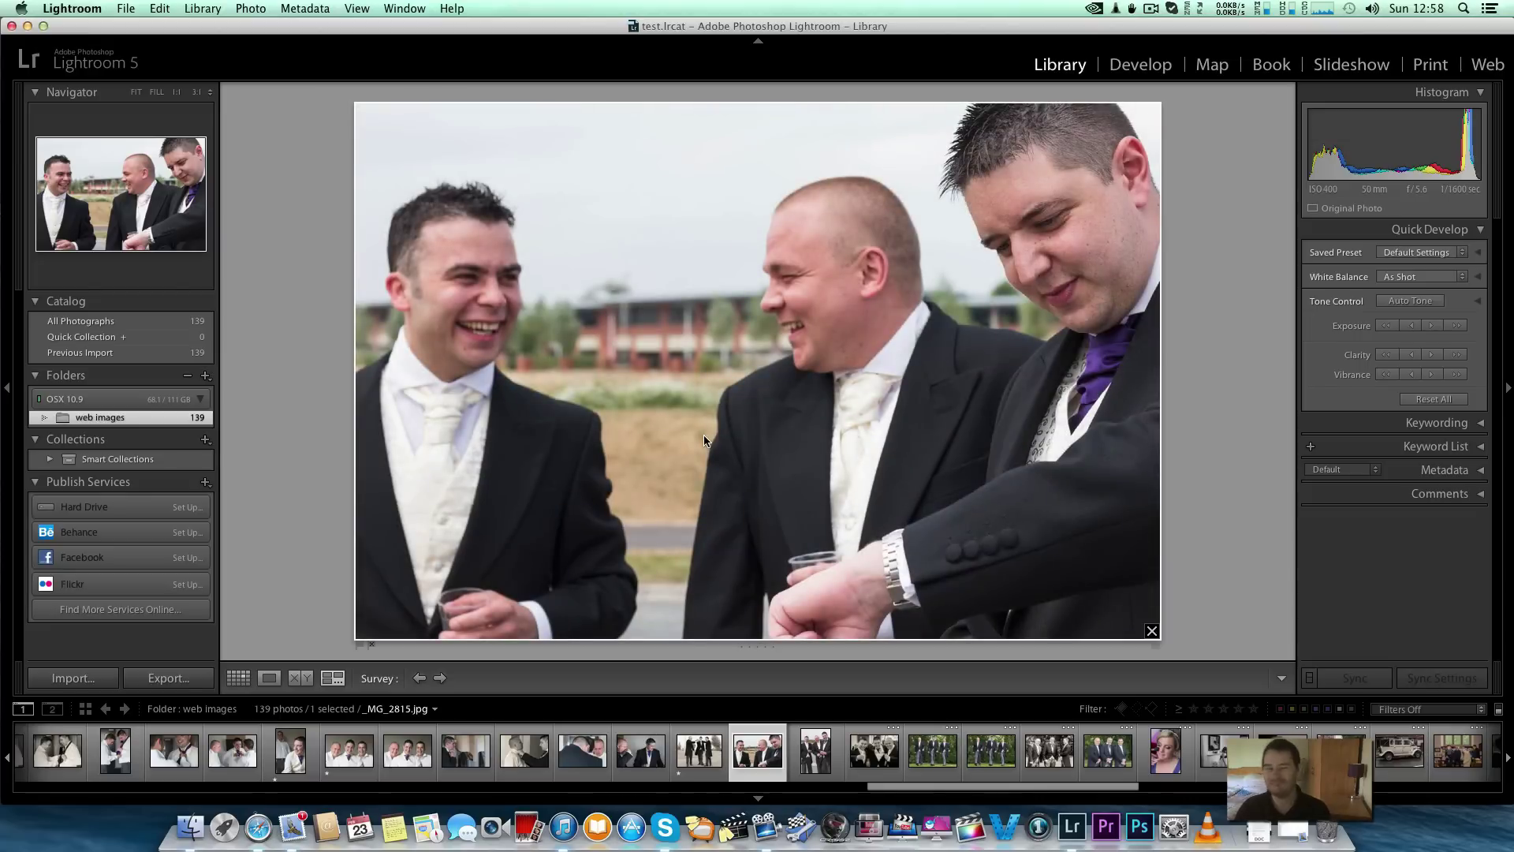
key(Right)
key(Right)
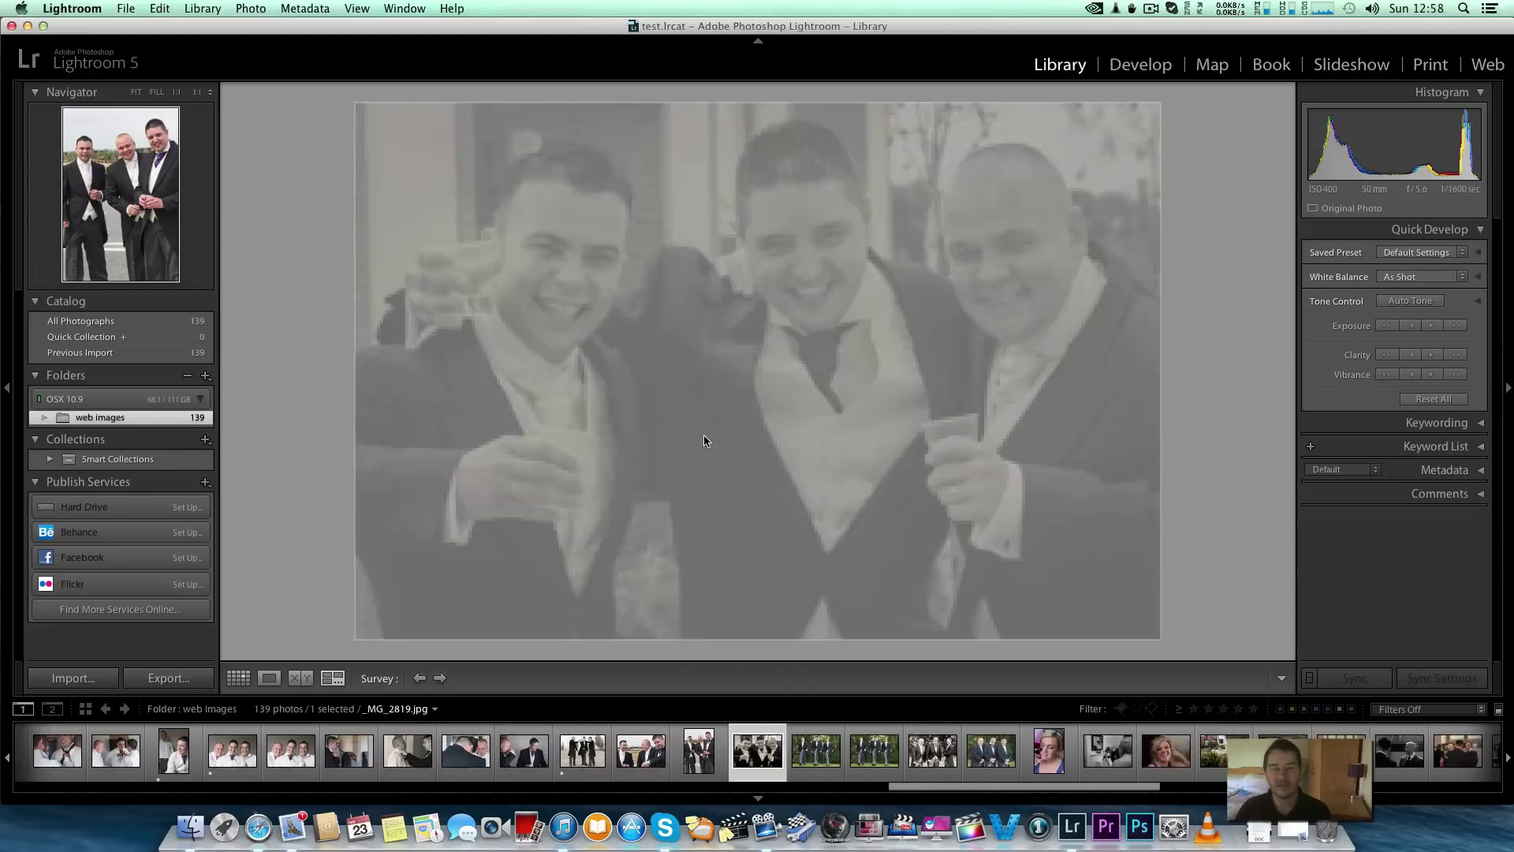
key(1)
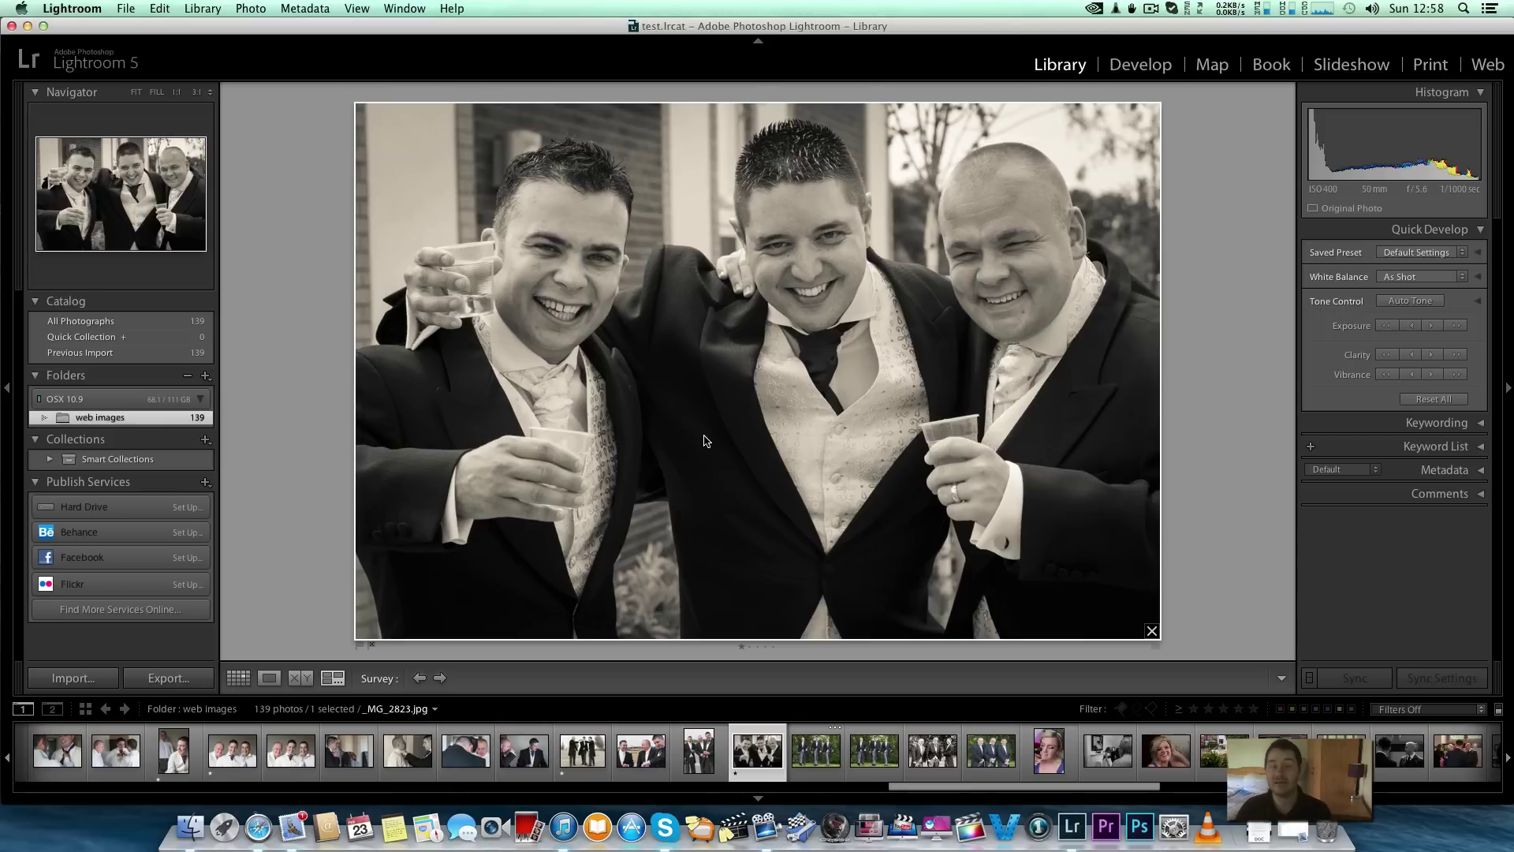
- Check the grid, re-star the toasting shot, star the next photo and reach _MG_2835
key(g)
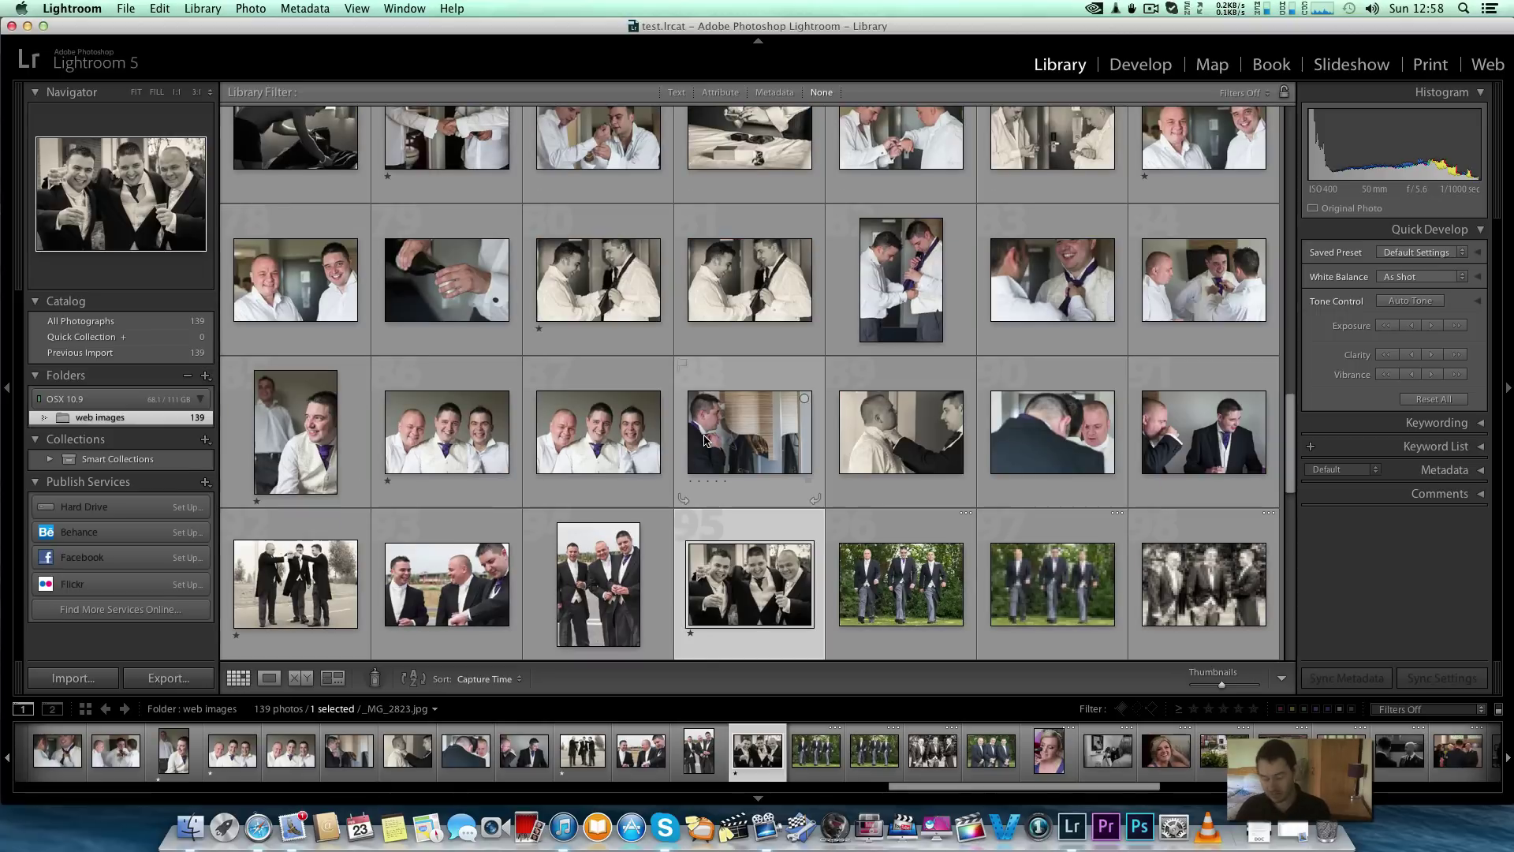
key(n)
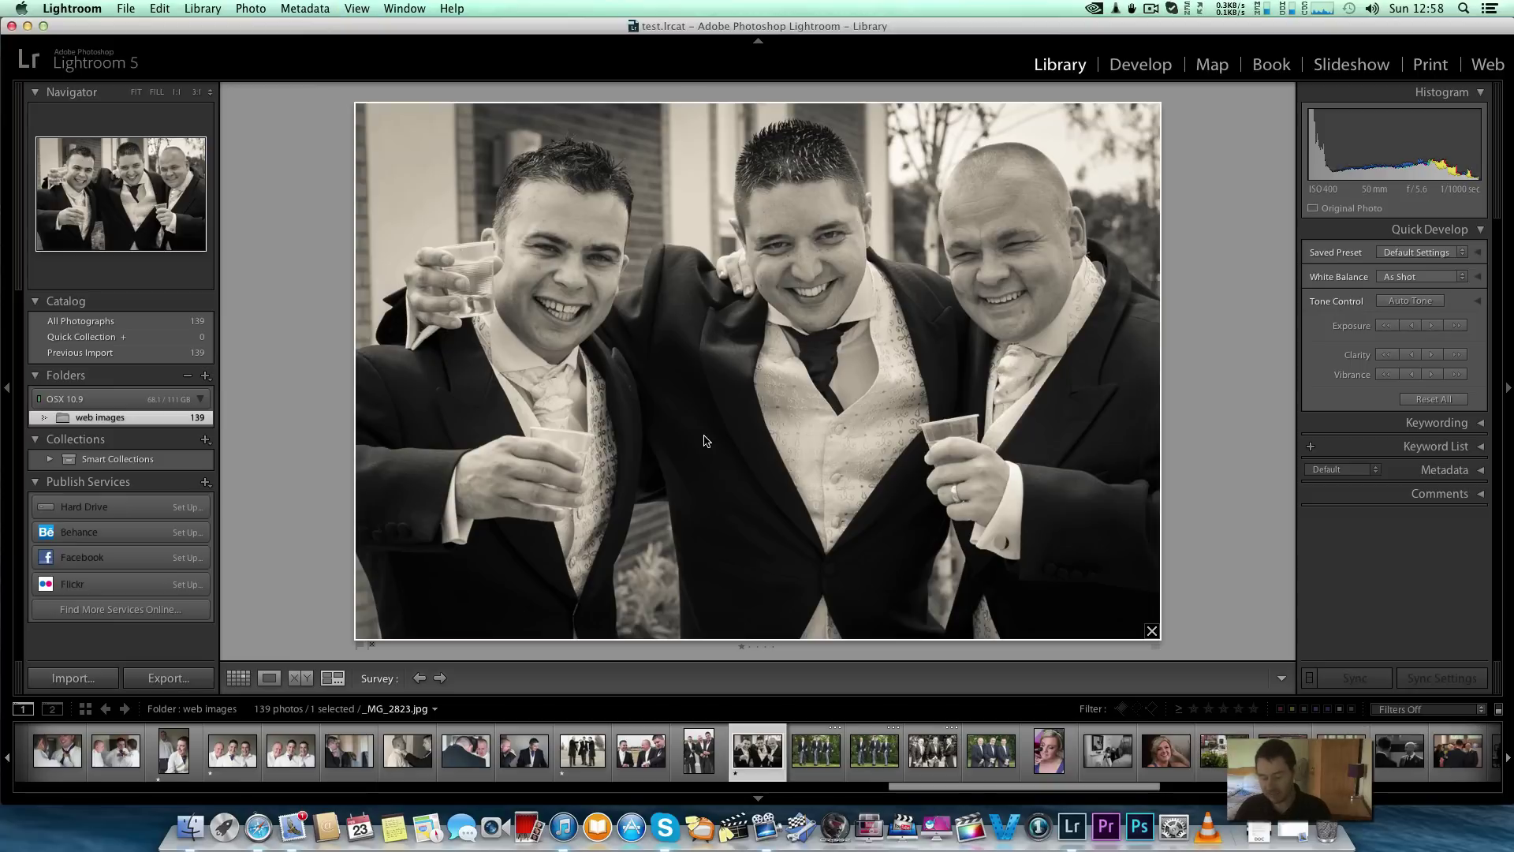
key(1)
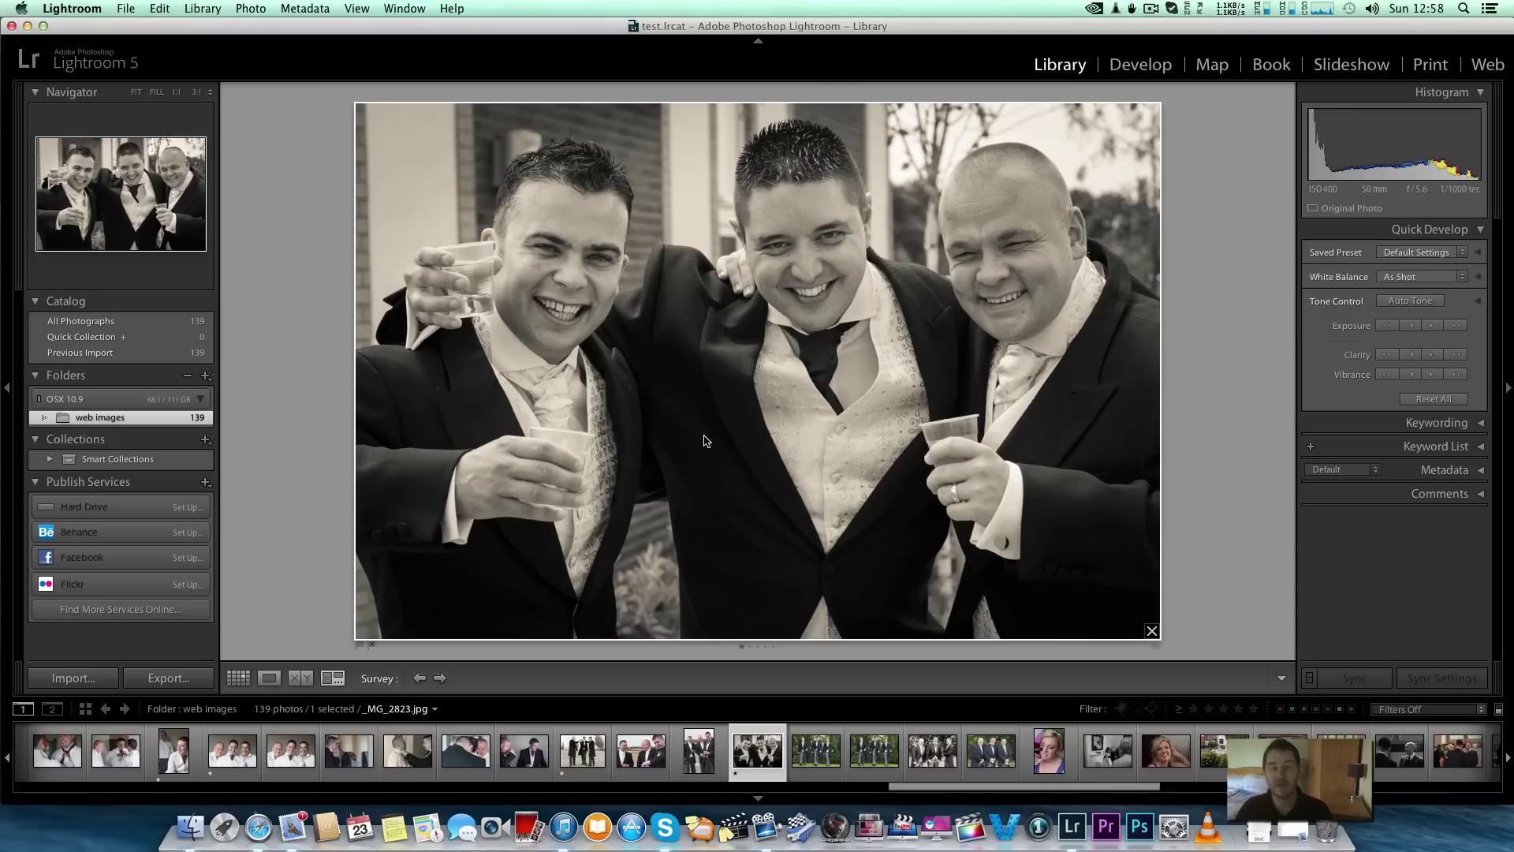
key(Right)
key(1)
key(Right)
key(Right)
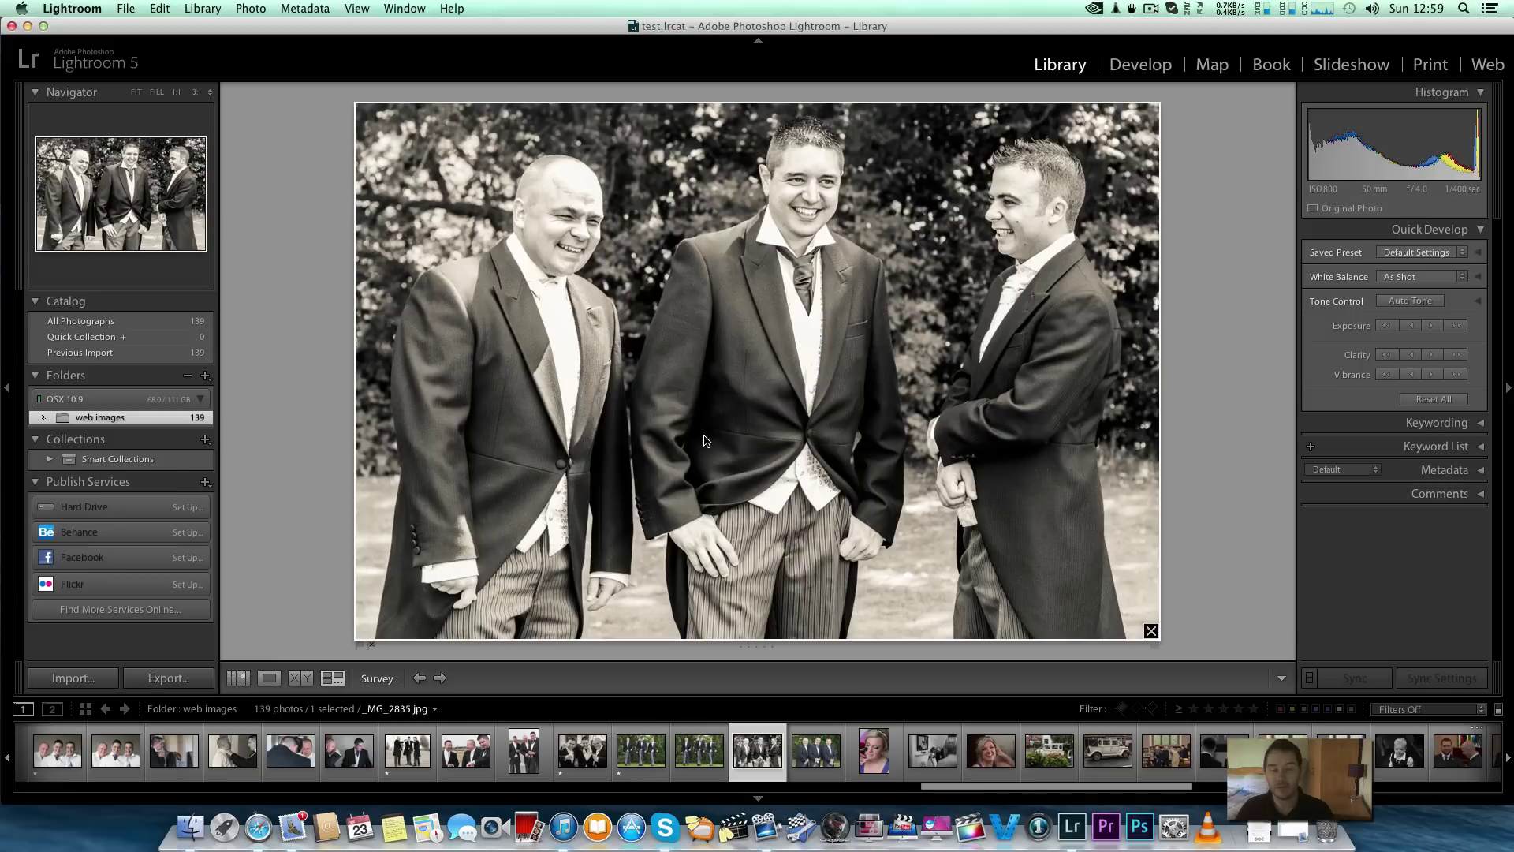
- Star the black-and-white and garden groomsmen shots and the bride's make-up, skipping car and church photos
key(1)
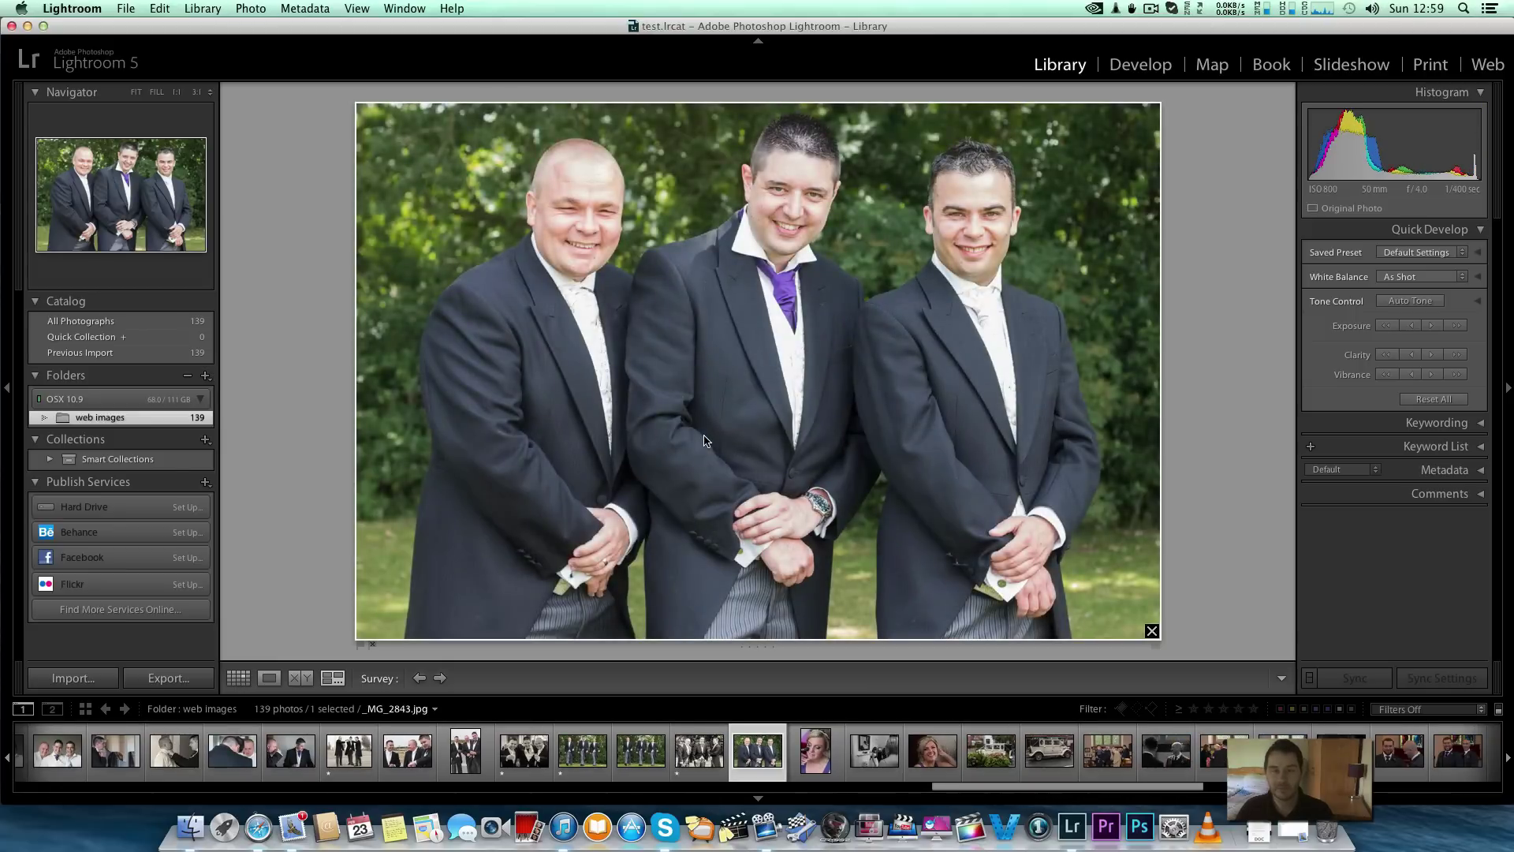
key(1)
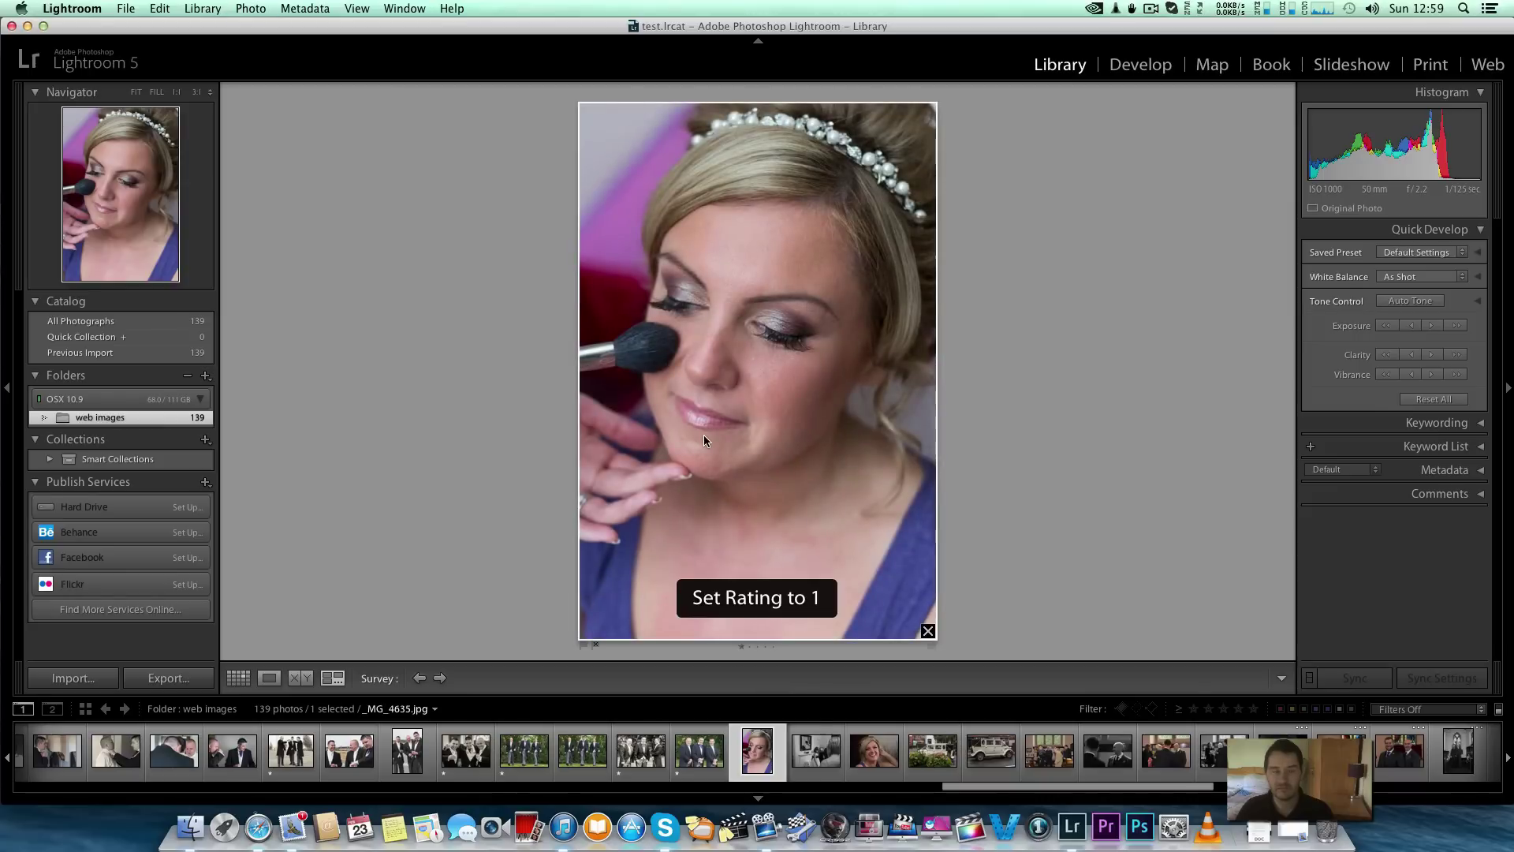
key(1)
key(Right)
key(Right)
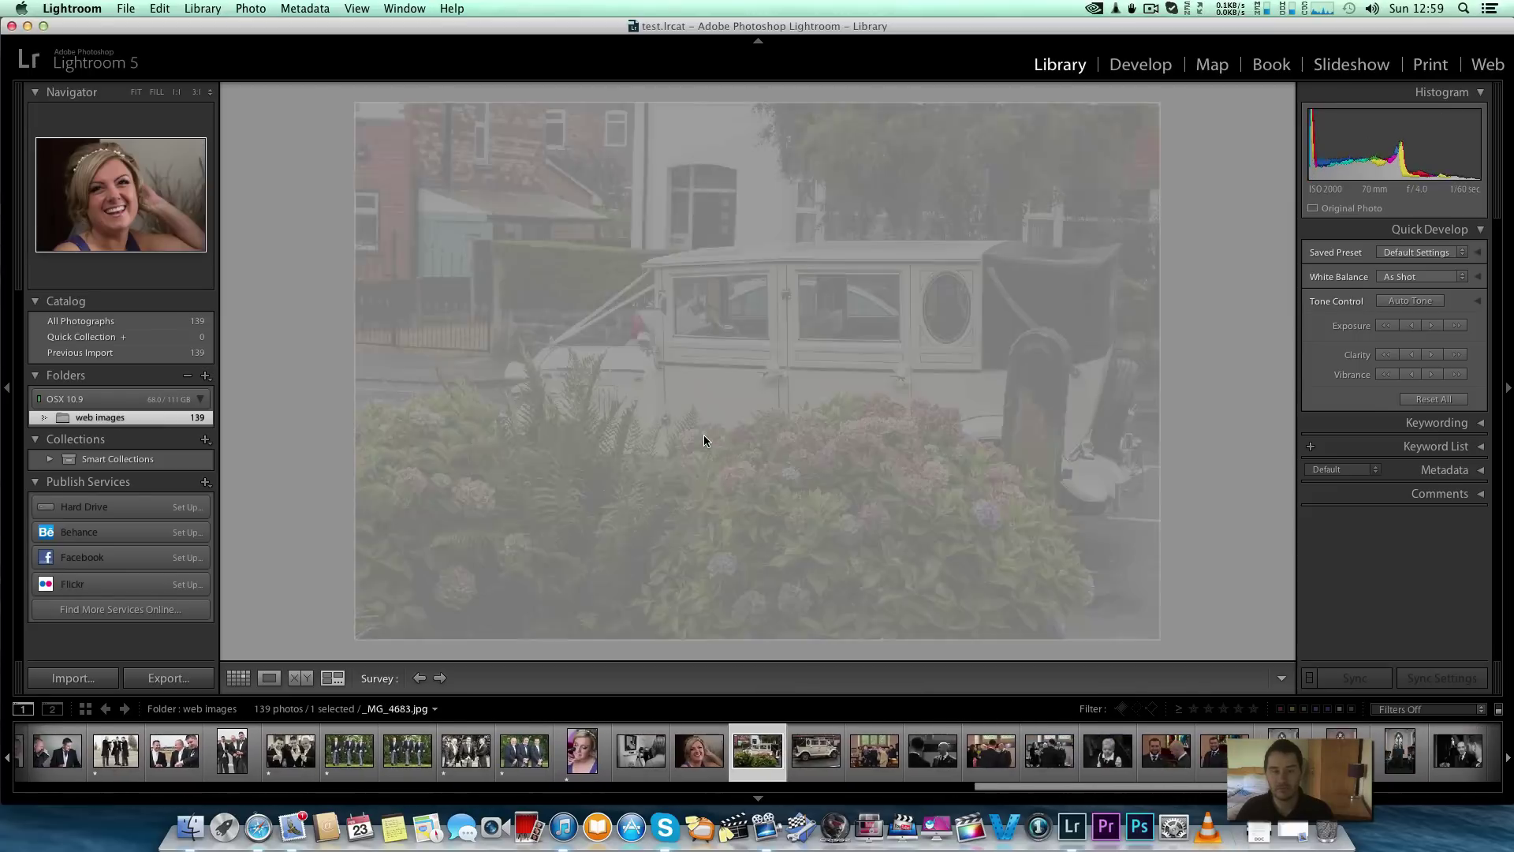
key(Right)
key(Right)
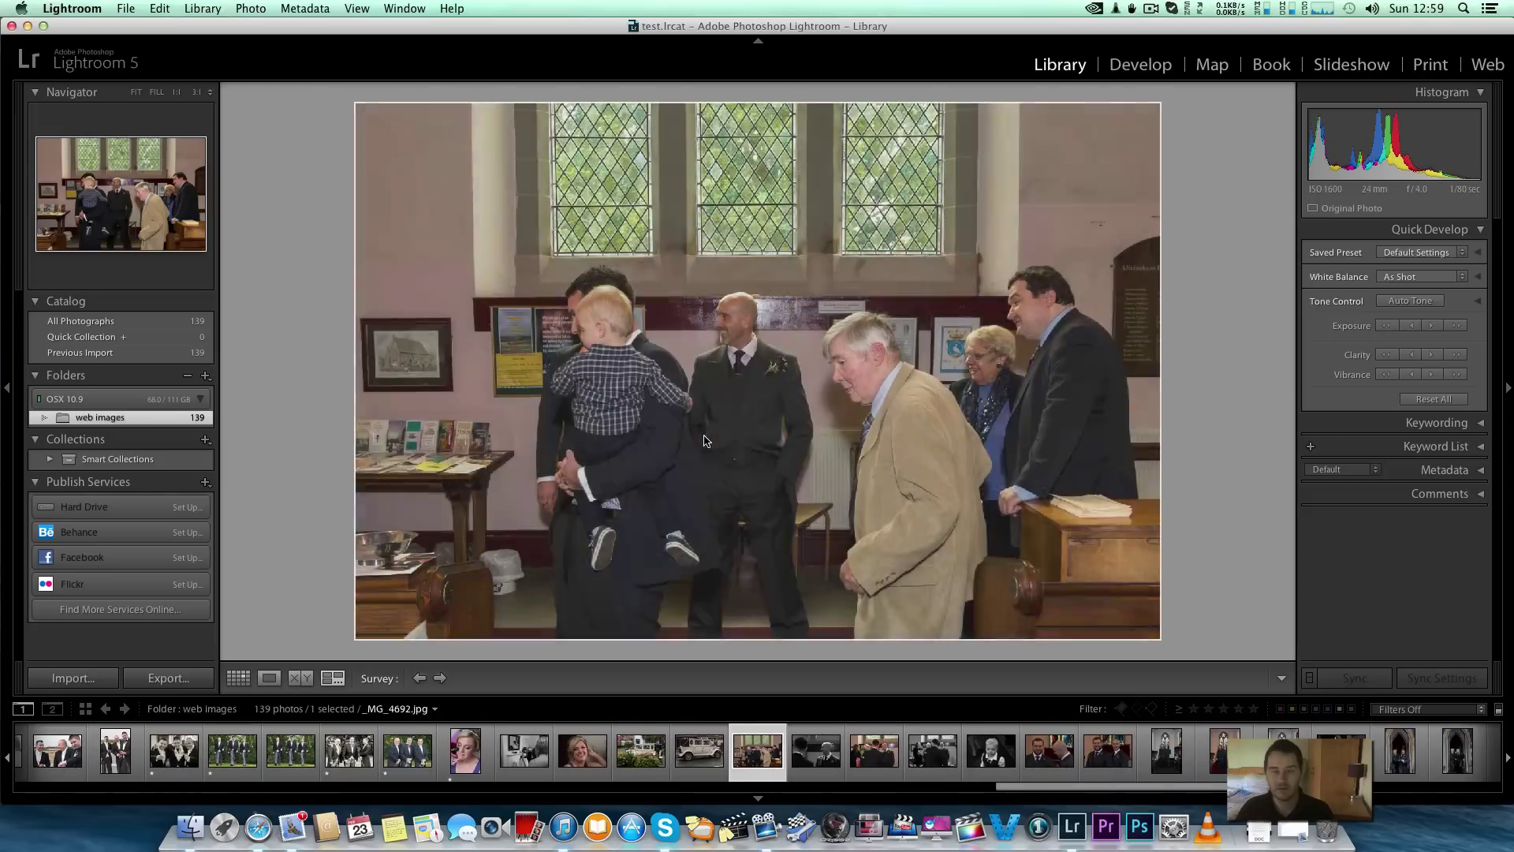
key(Right)
key(Right)
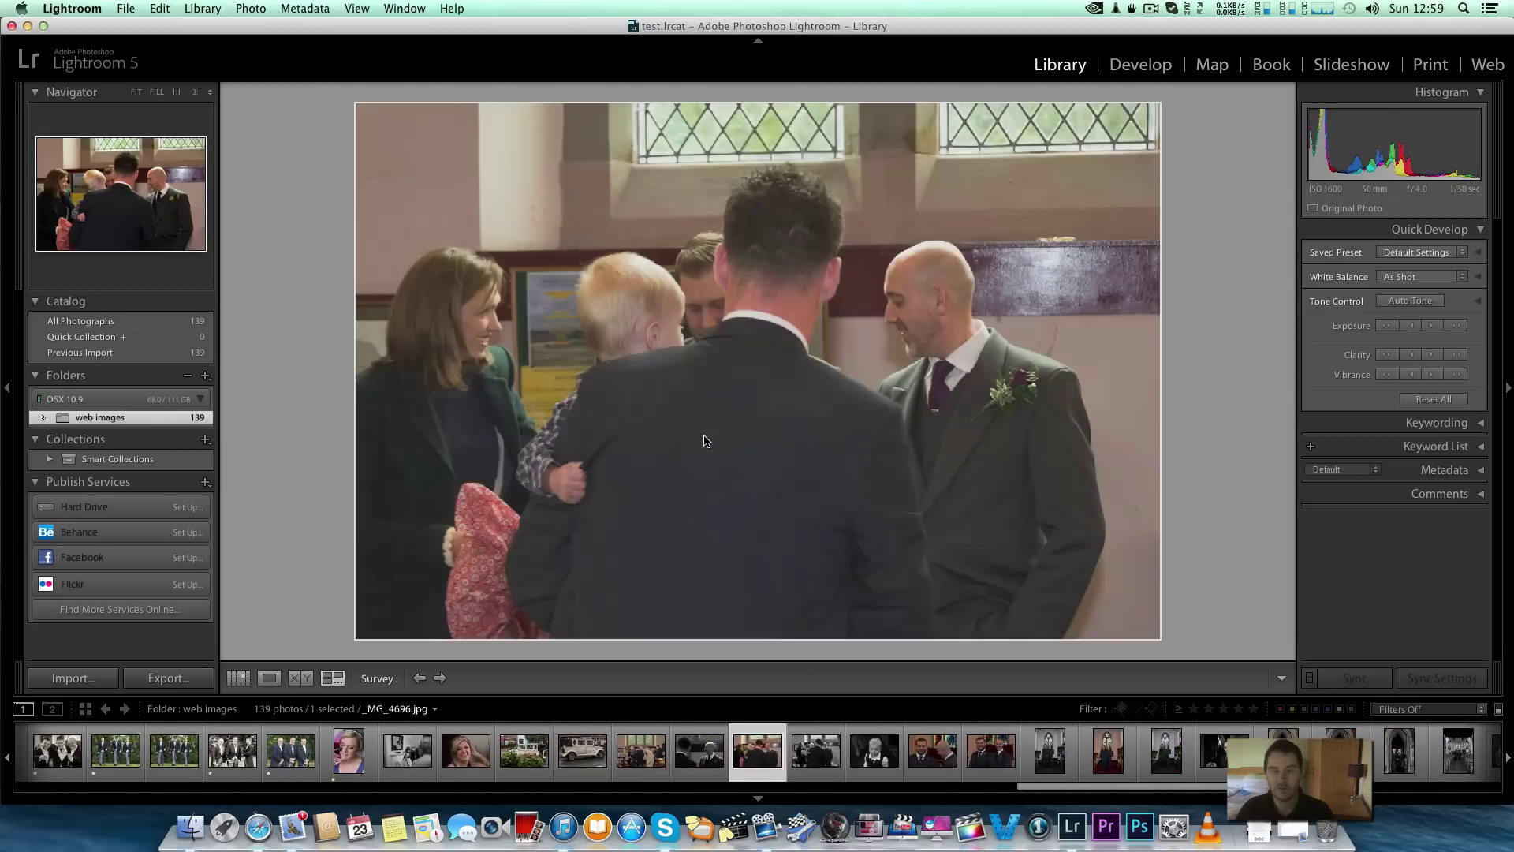
key(Right)
key(Right)
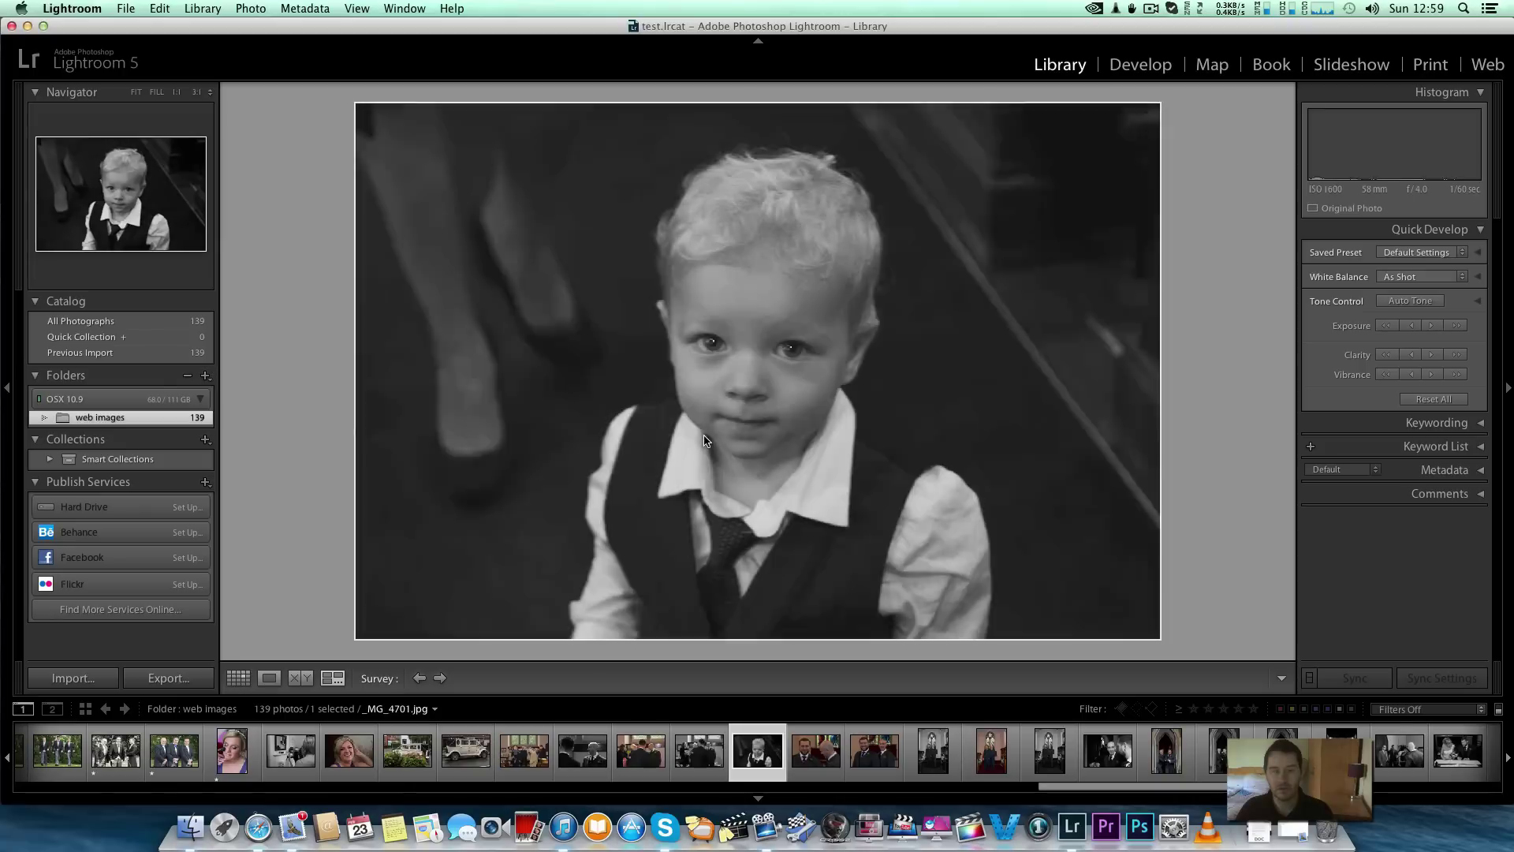
- Give one star to the little boy, the two smiling grooms and both church portraits
key(1)
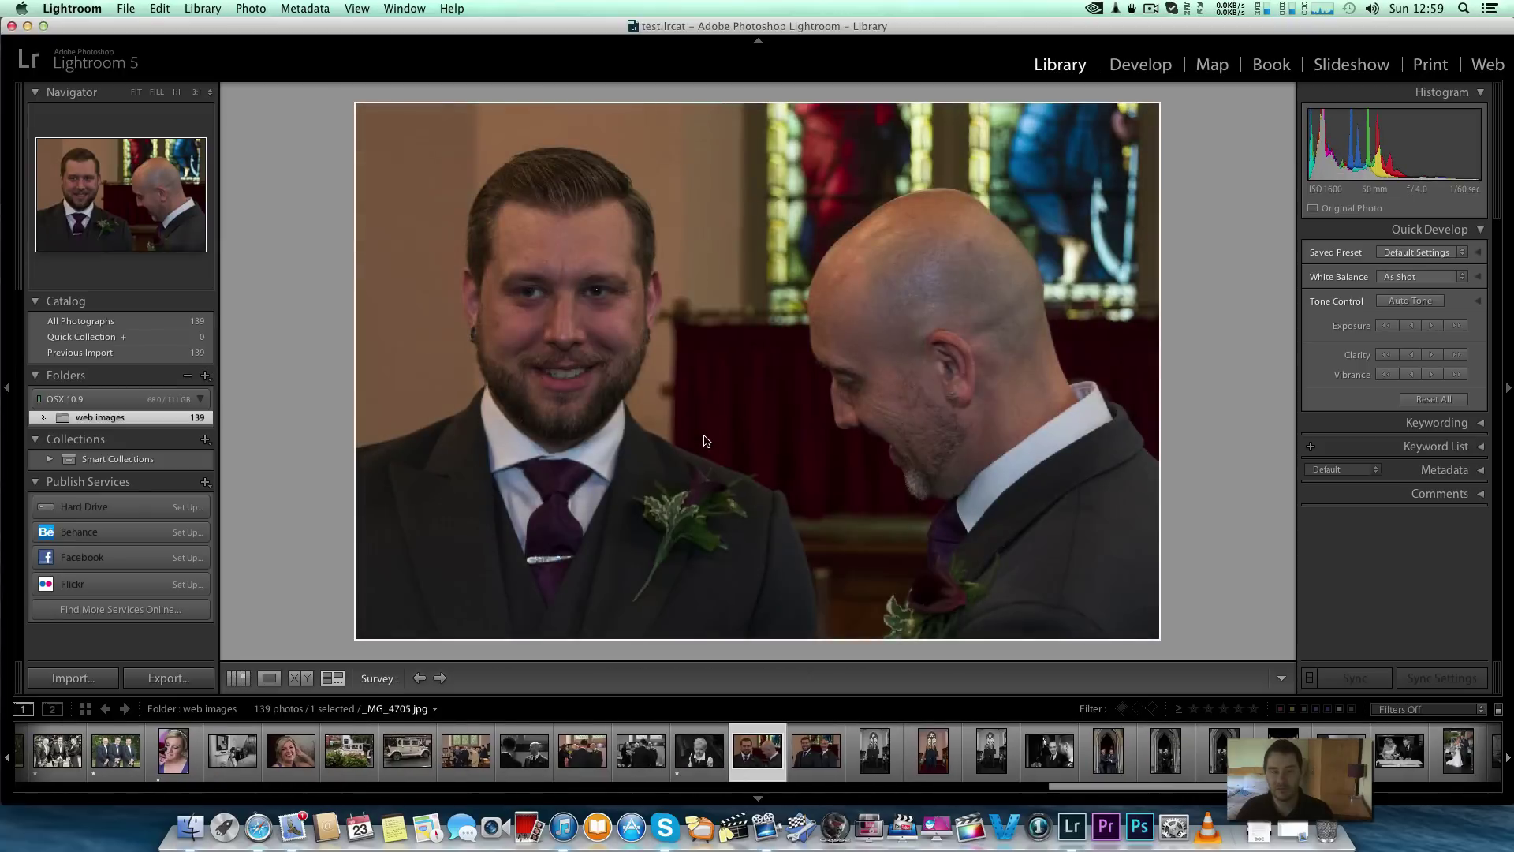
key(Right)
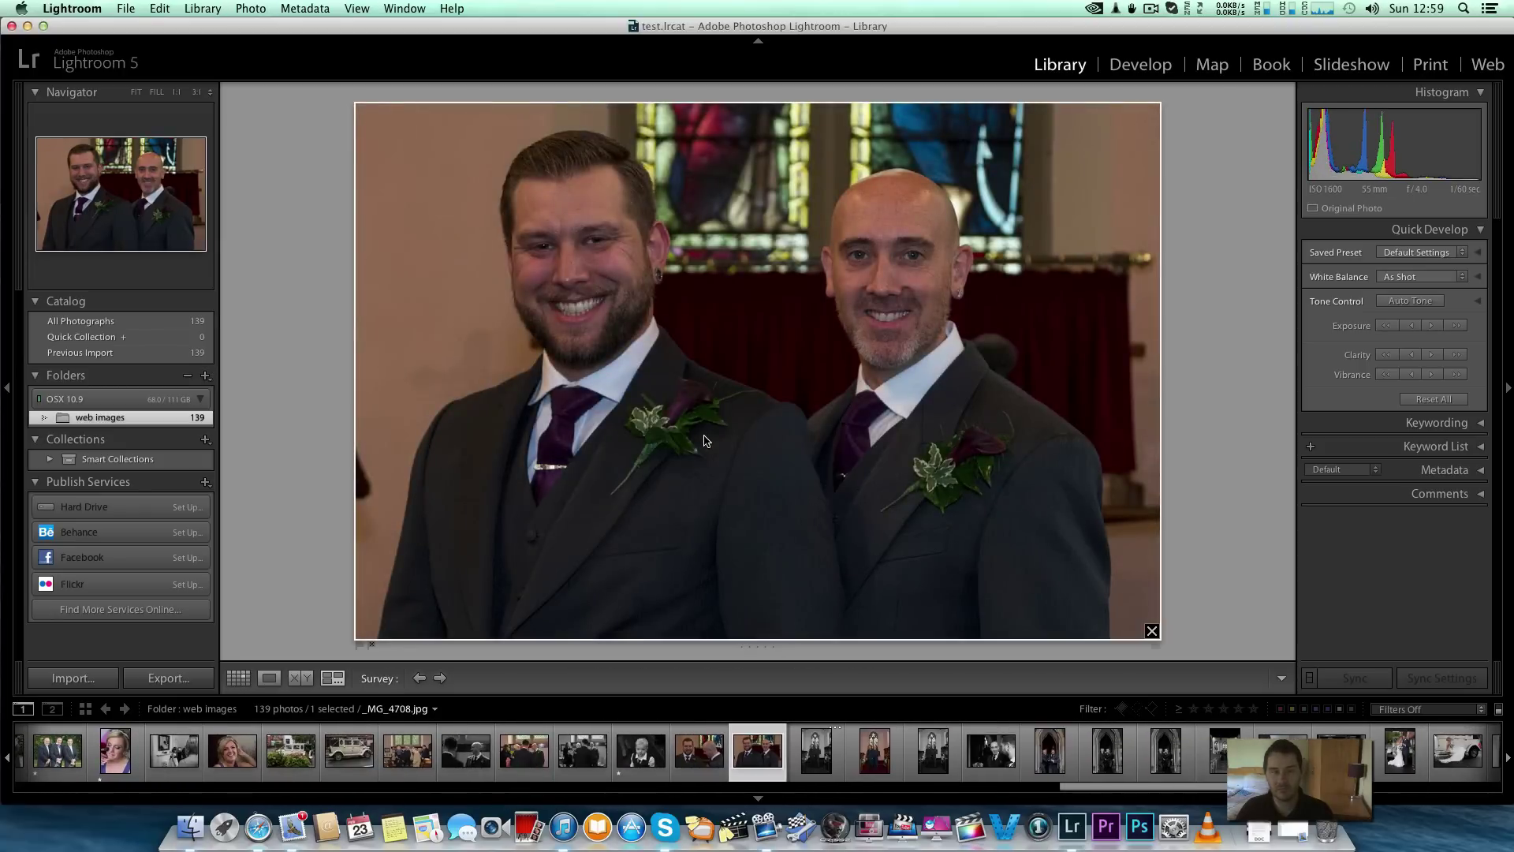
key(1)
key(Right)
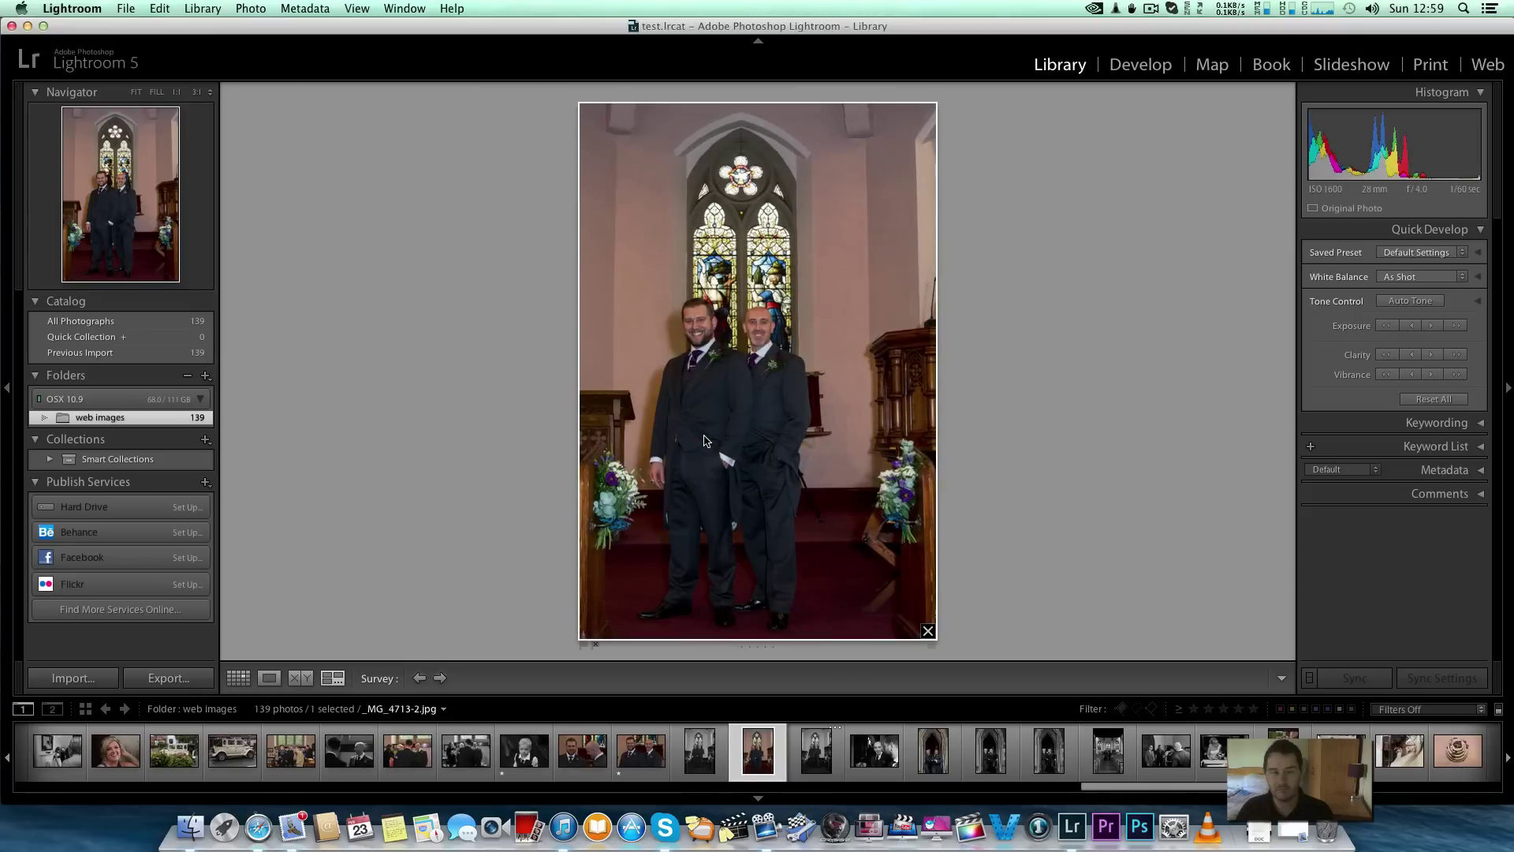
key(1)
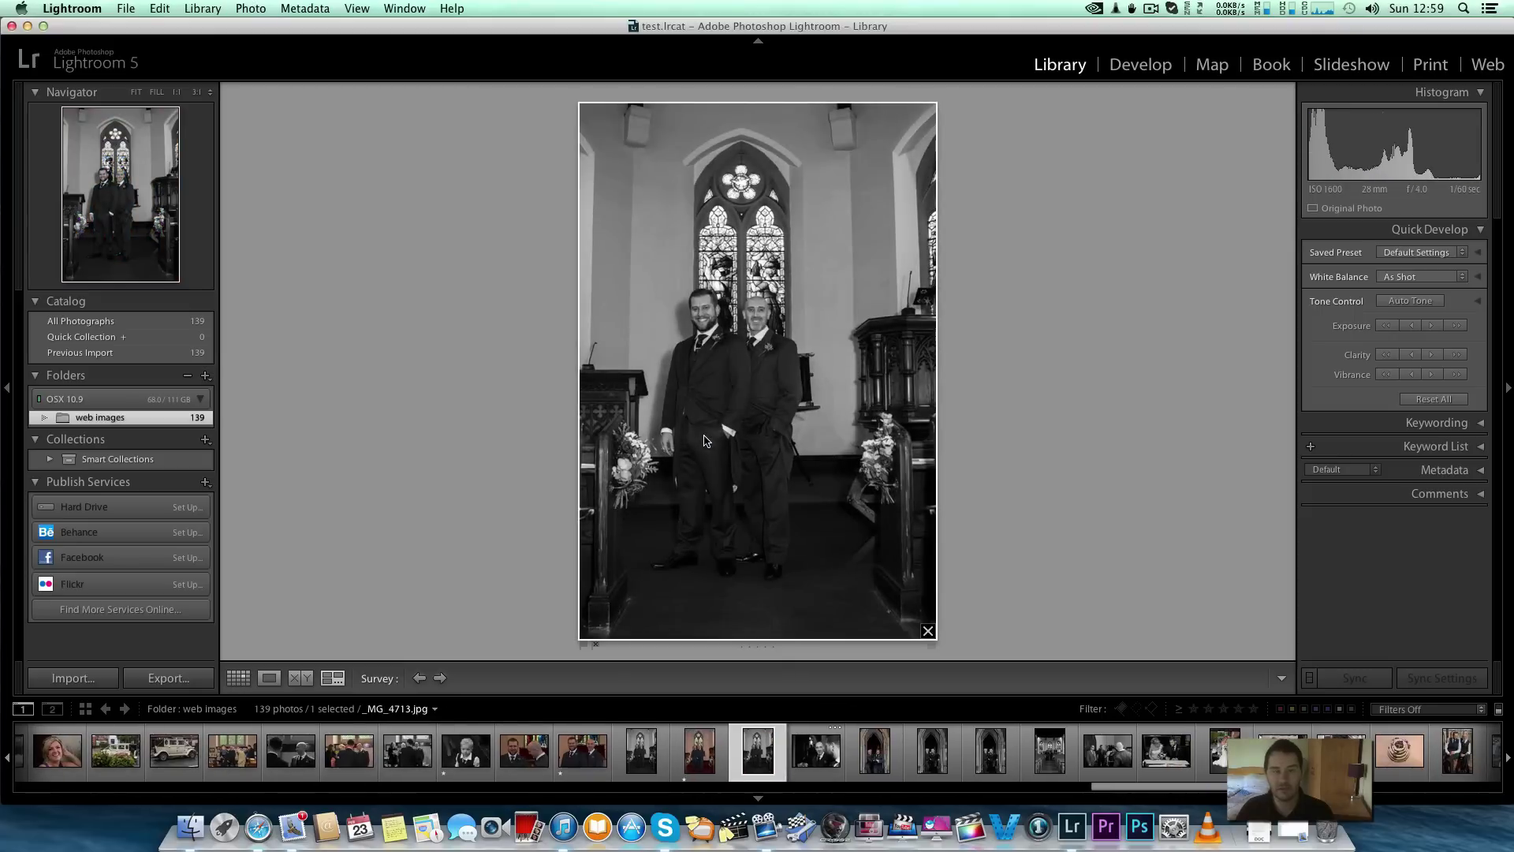
key(1)
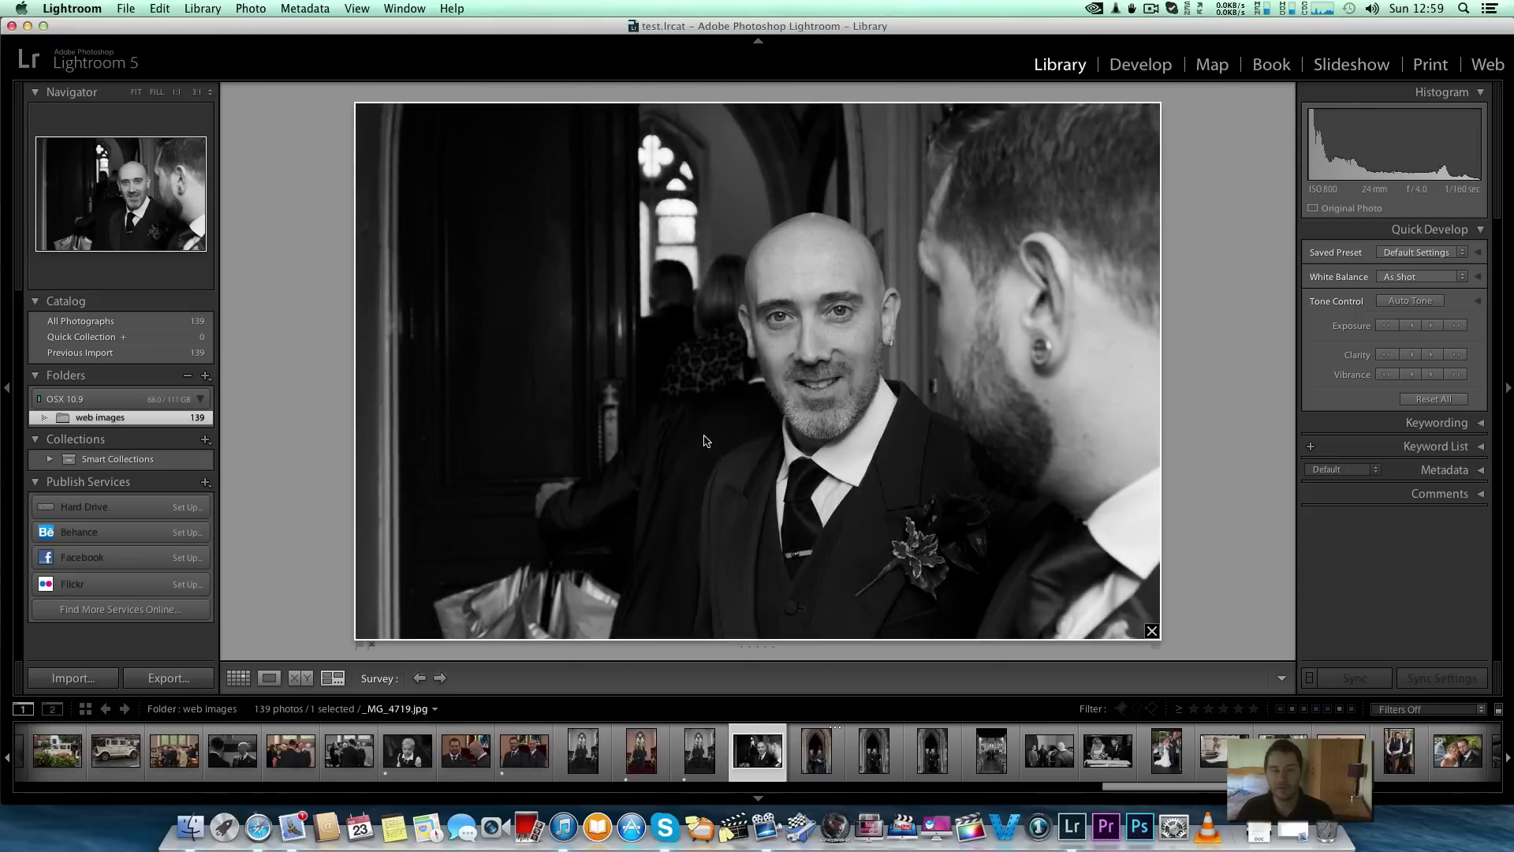
key(Right)
key(Right)
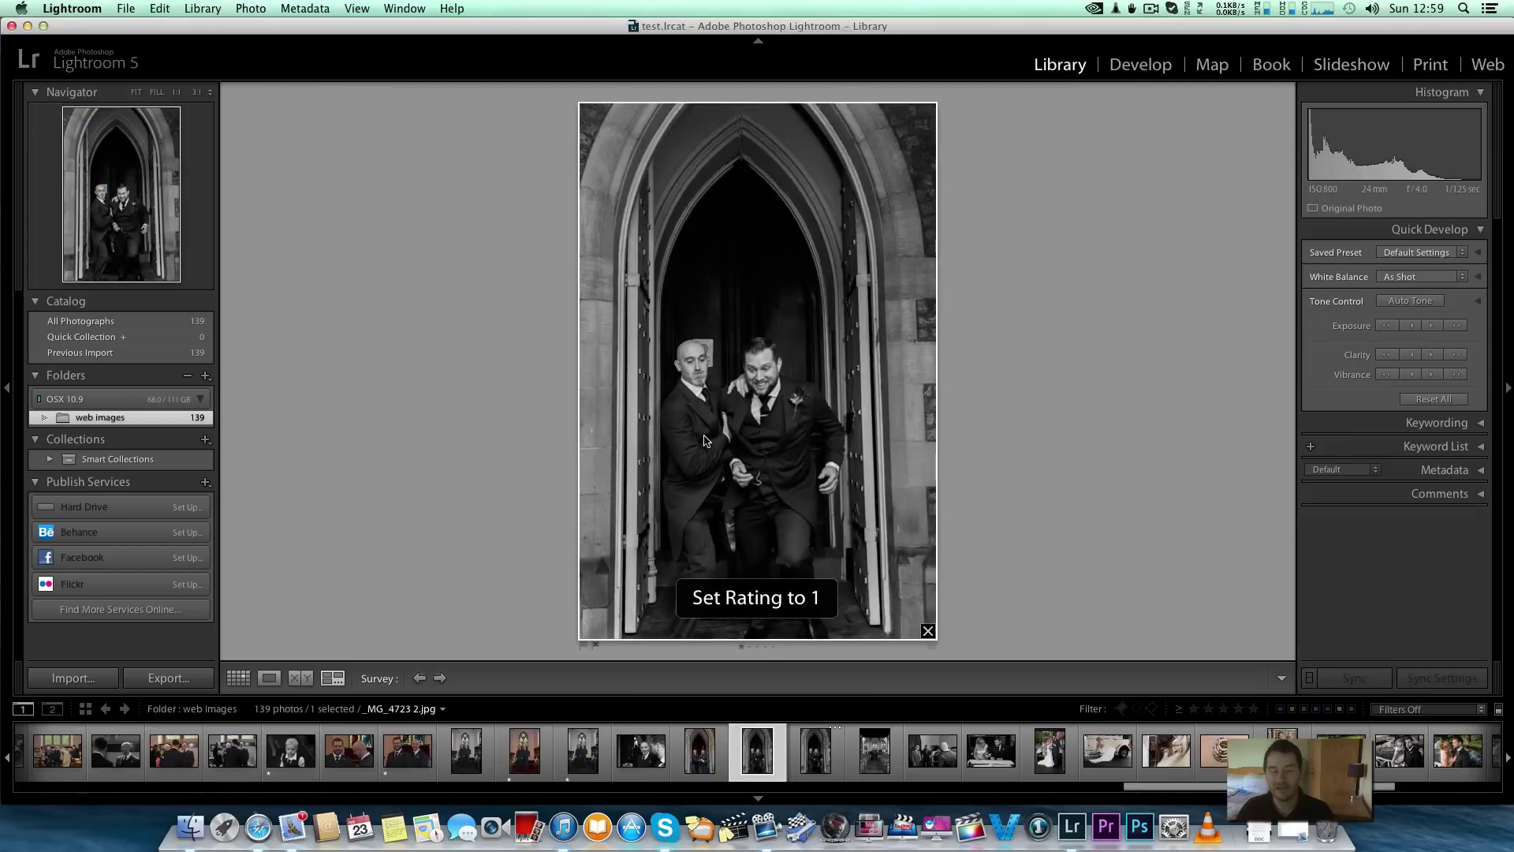
- Star the register signing, the standing couple and the bride by the car
key(Right)
key(Right)
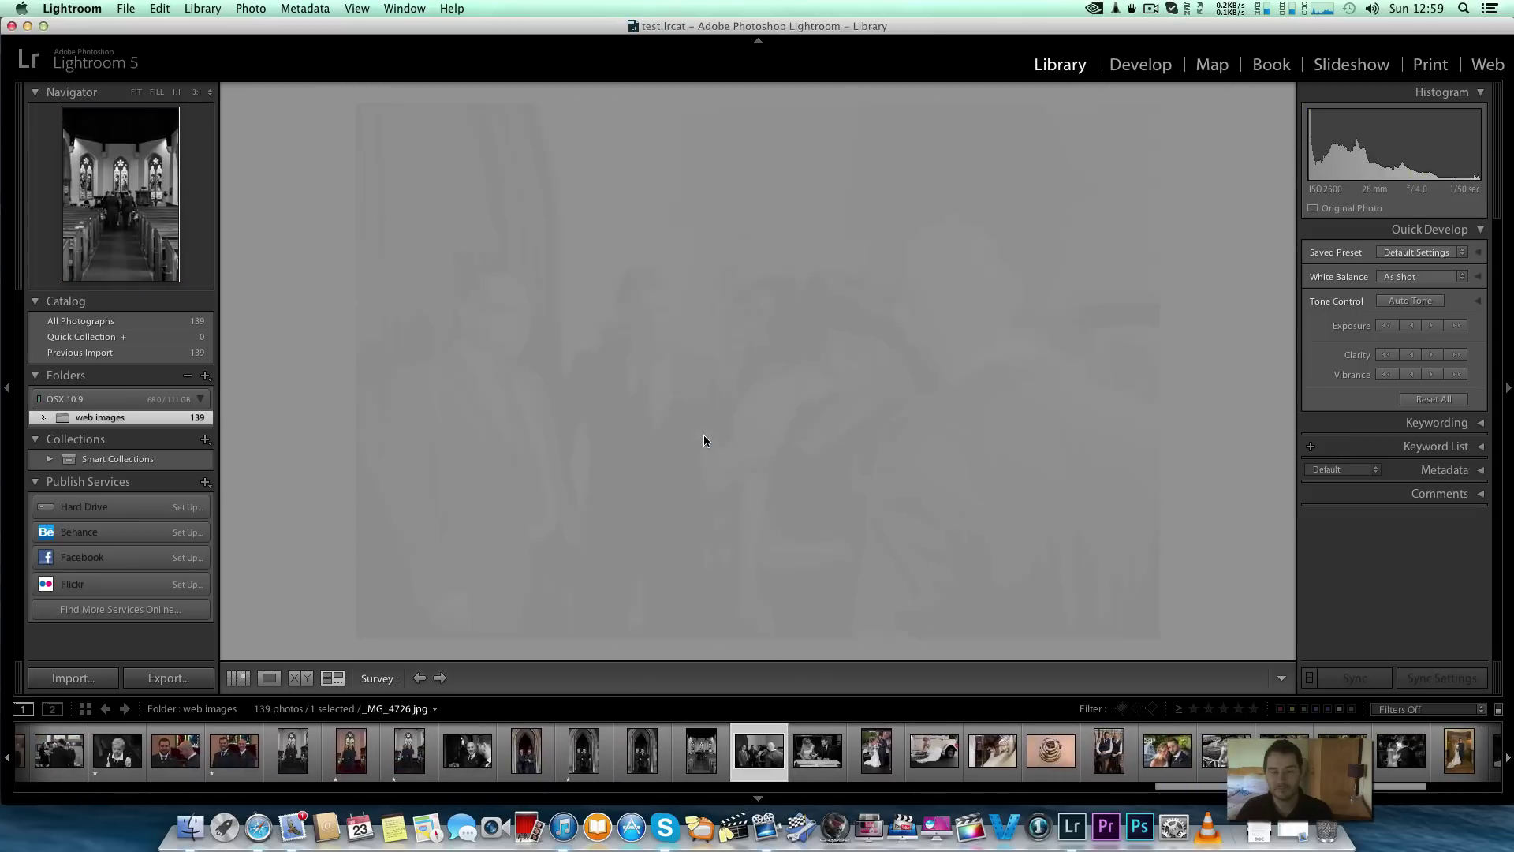
key(Right)
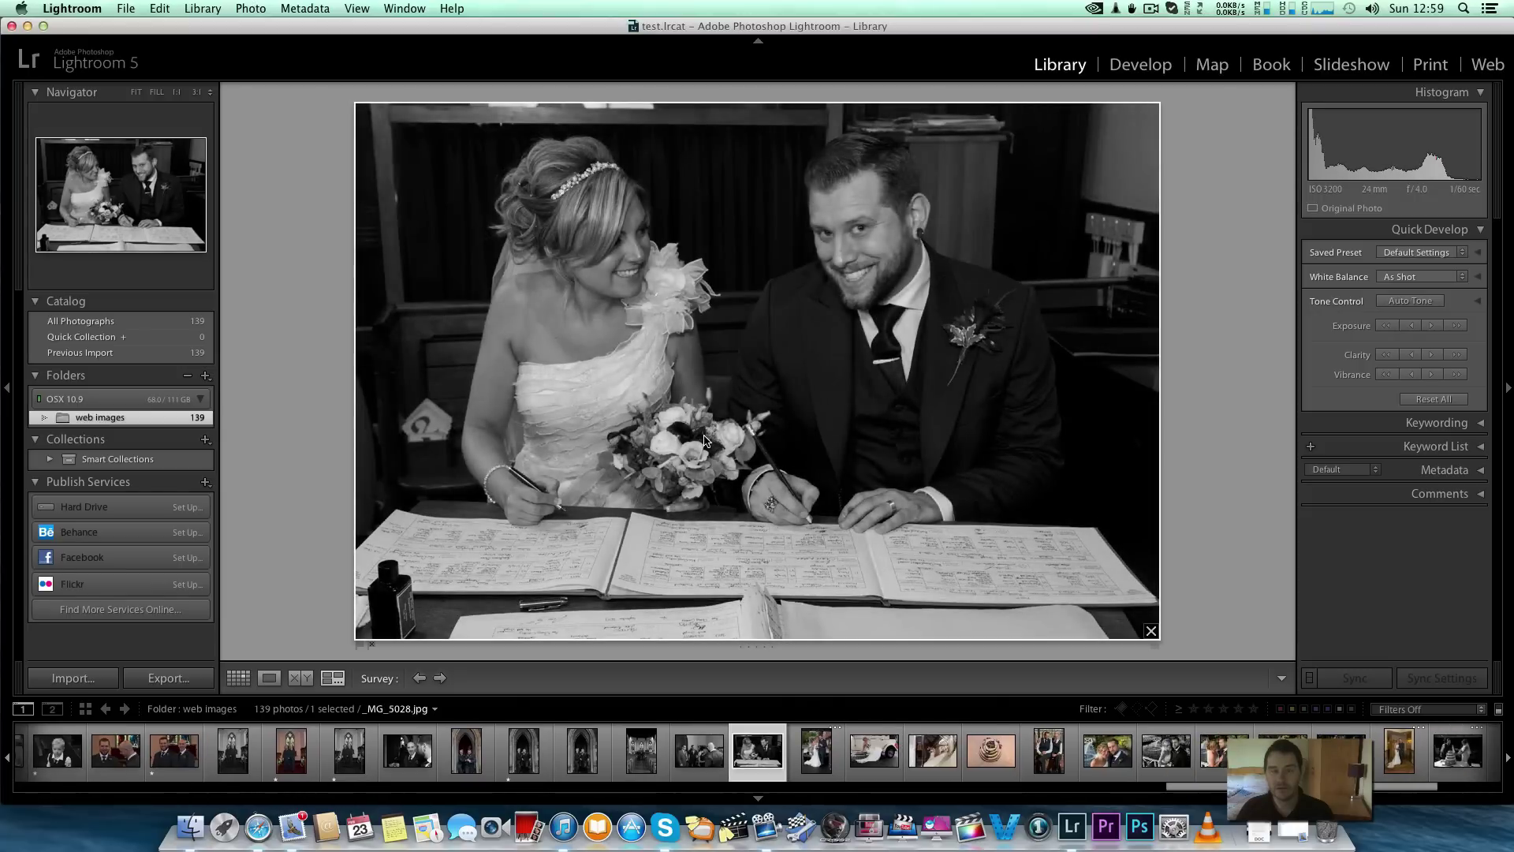
key(1)
key(1)
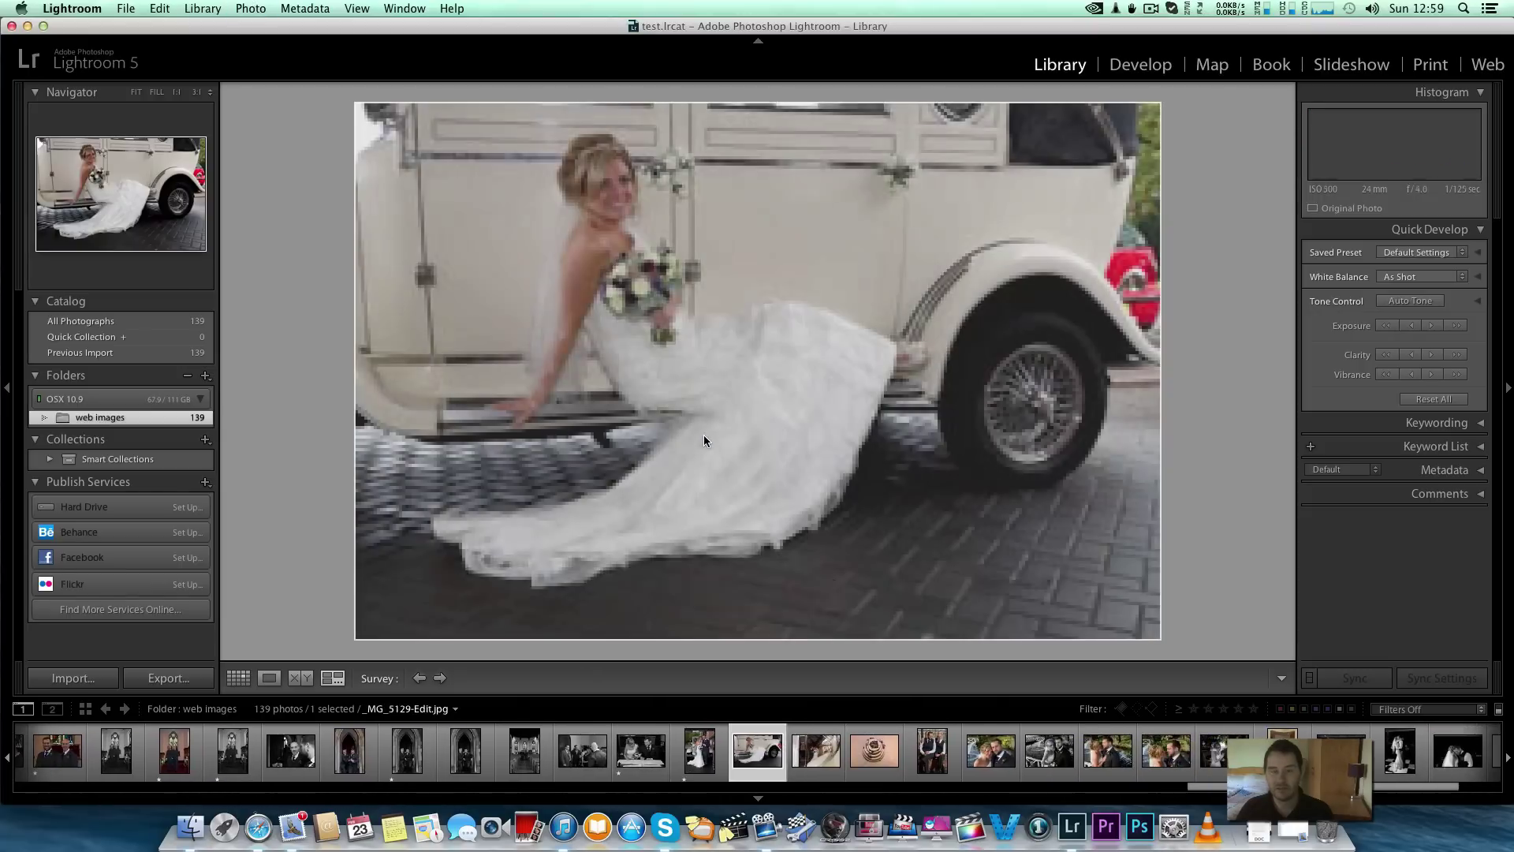
key(1)
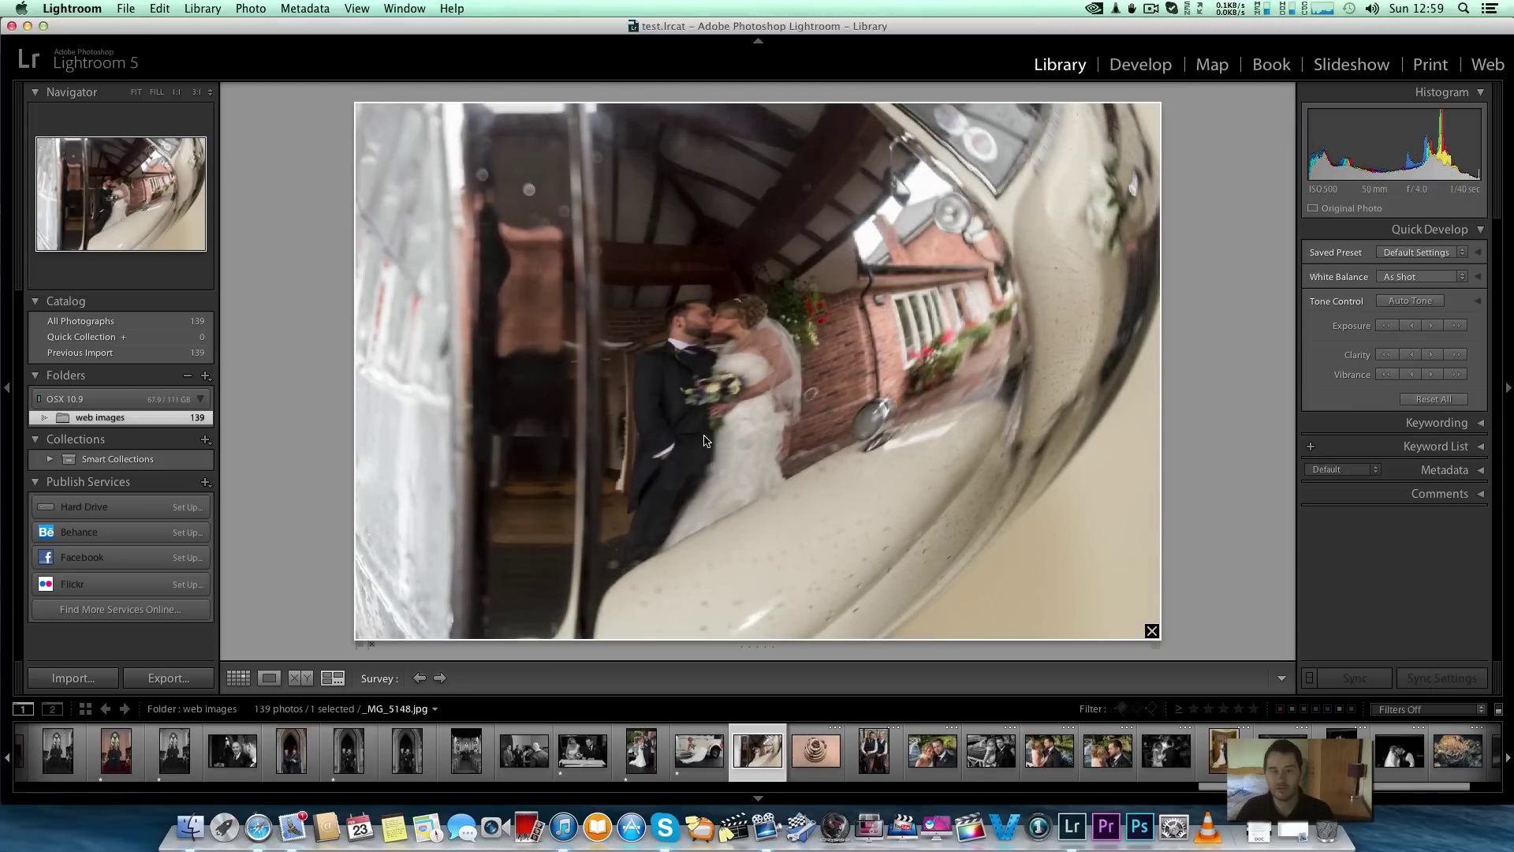
key(1)
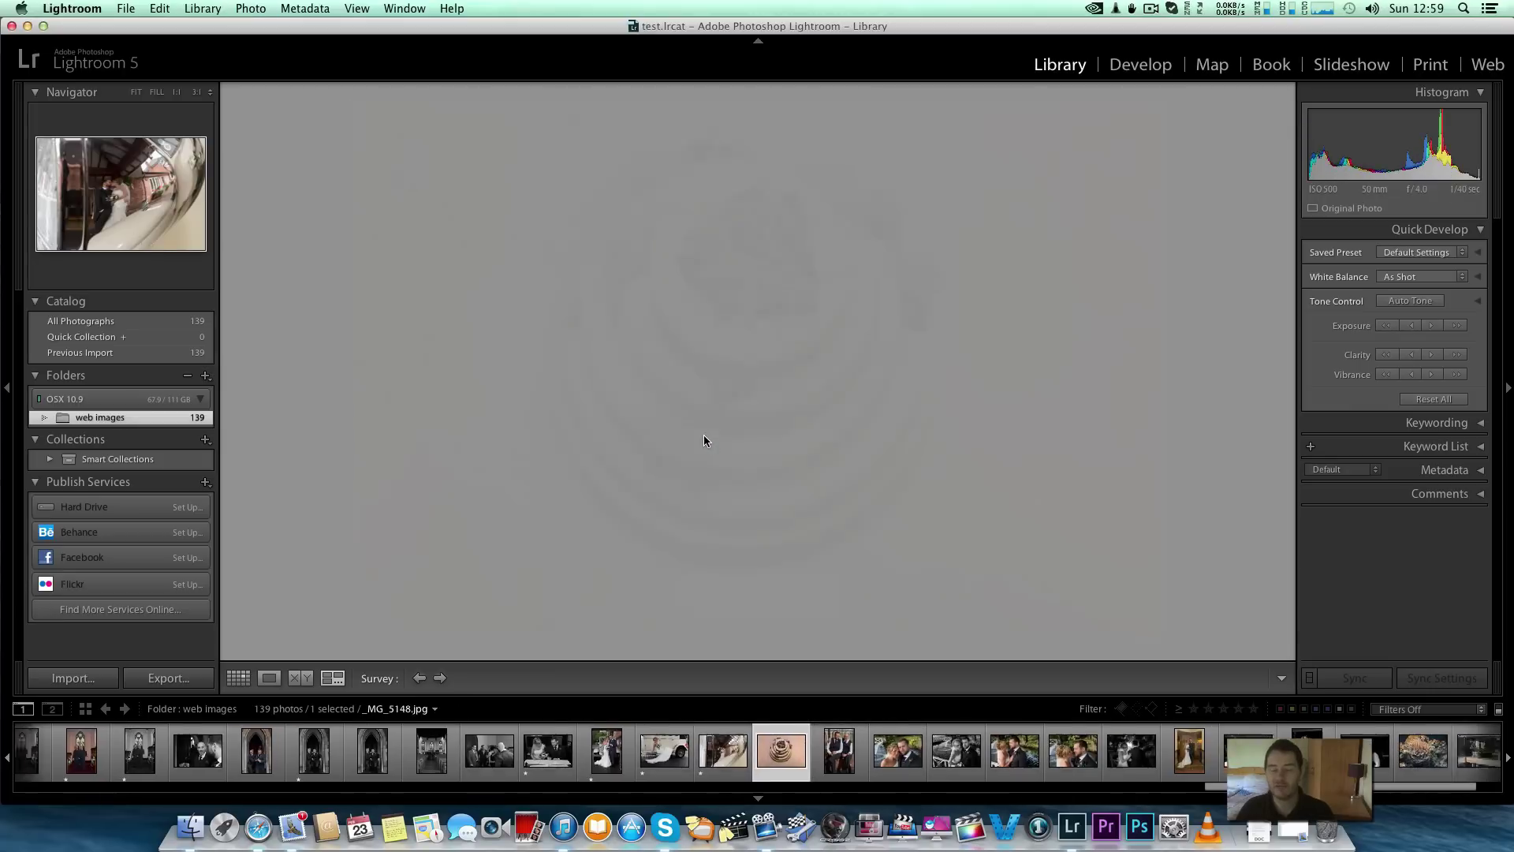
key(1)
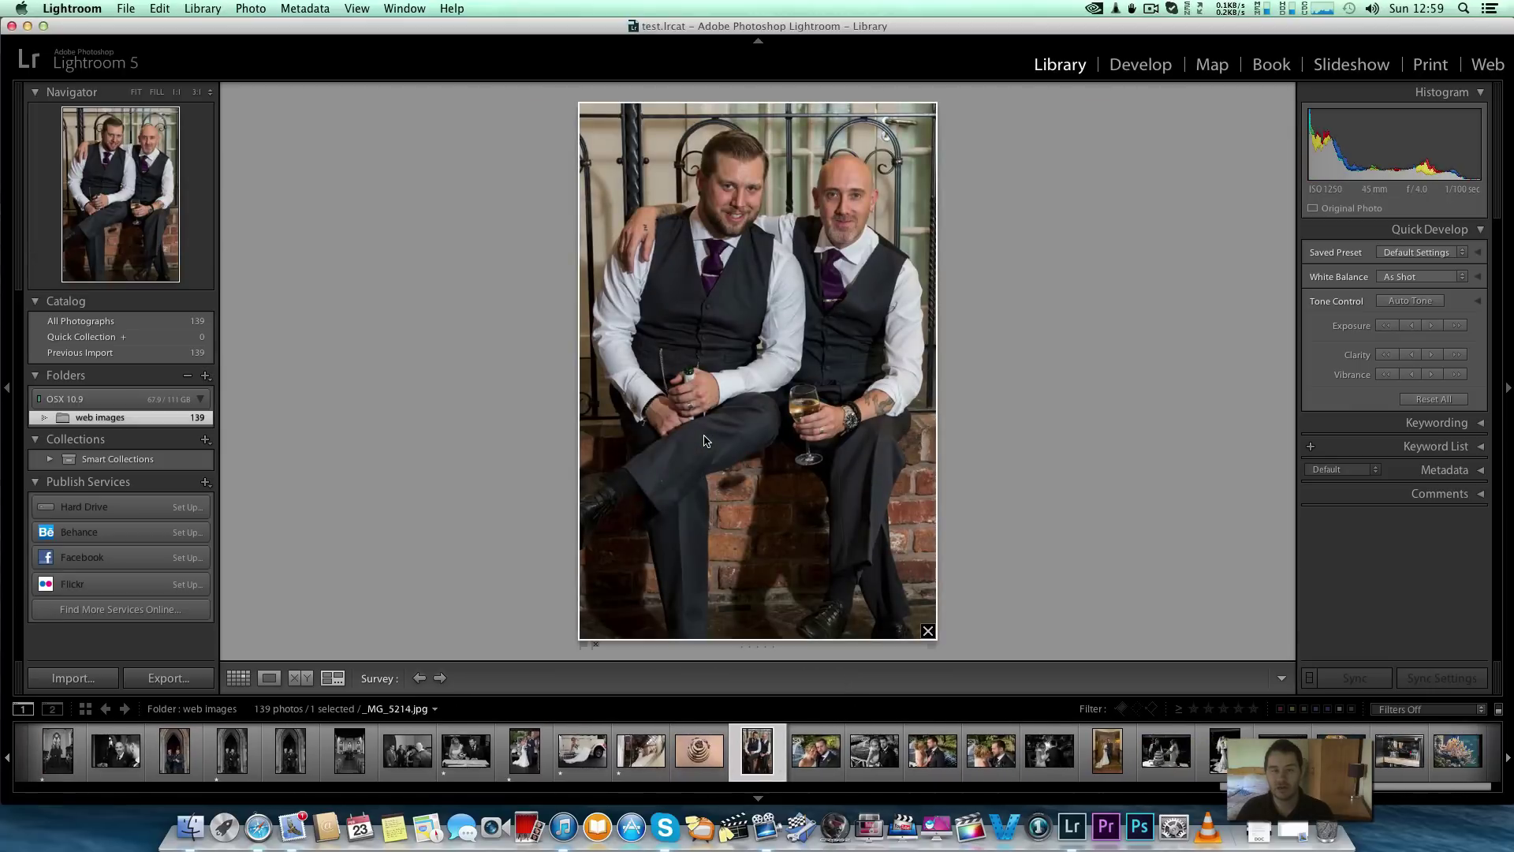
key(1)
key(1)
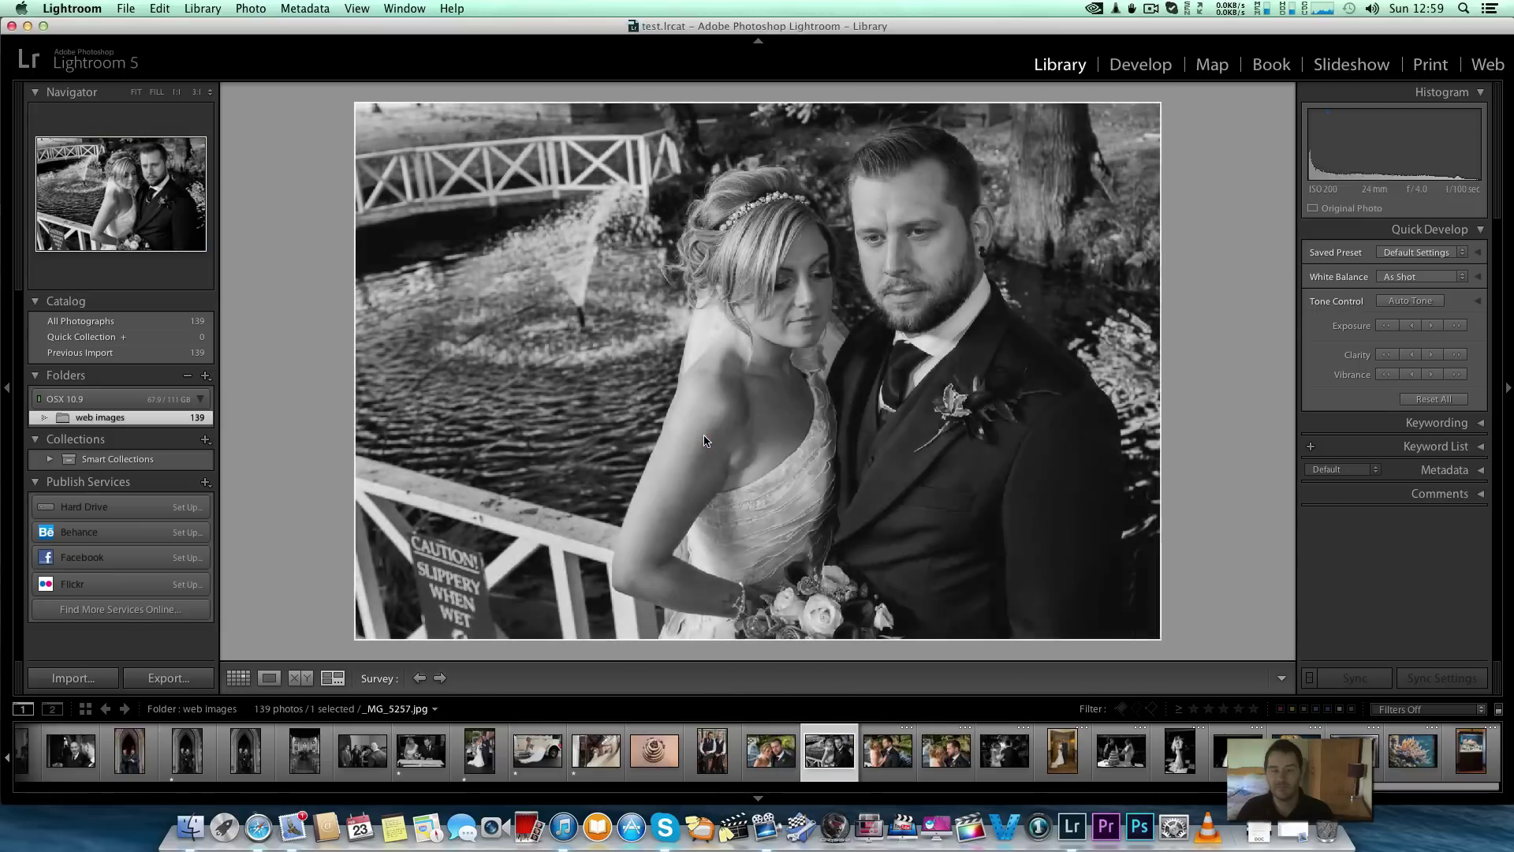
- Star the colour couple, the couple by the water and the black-and-white stairs portrait
key(Right)
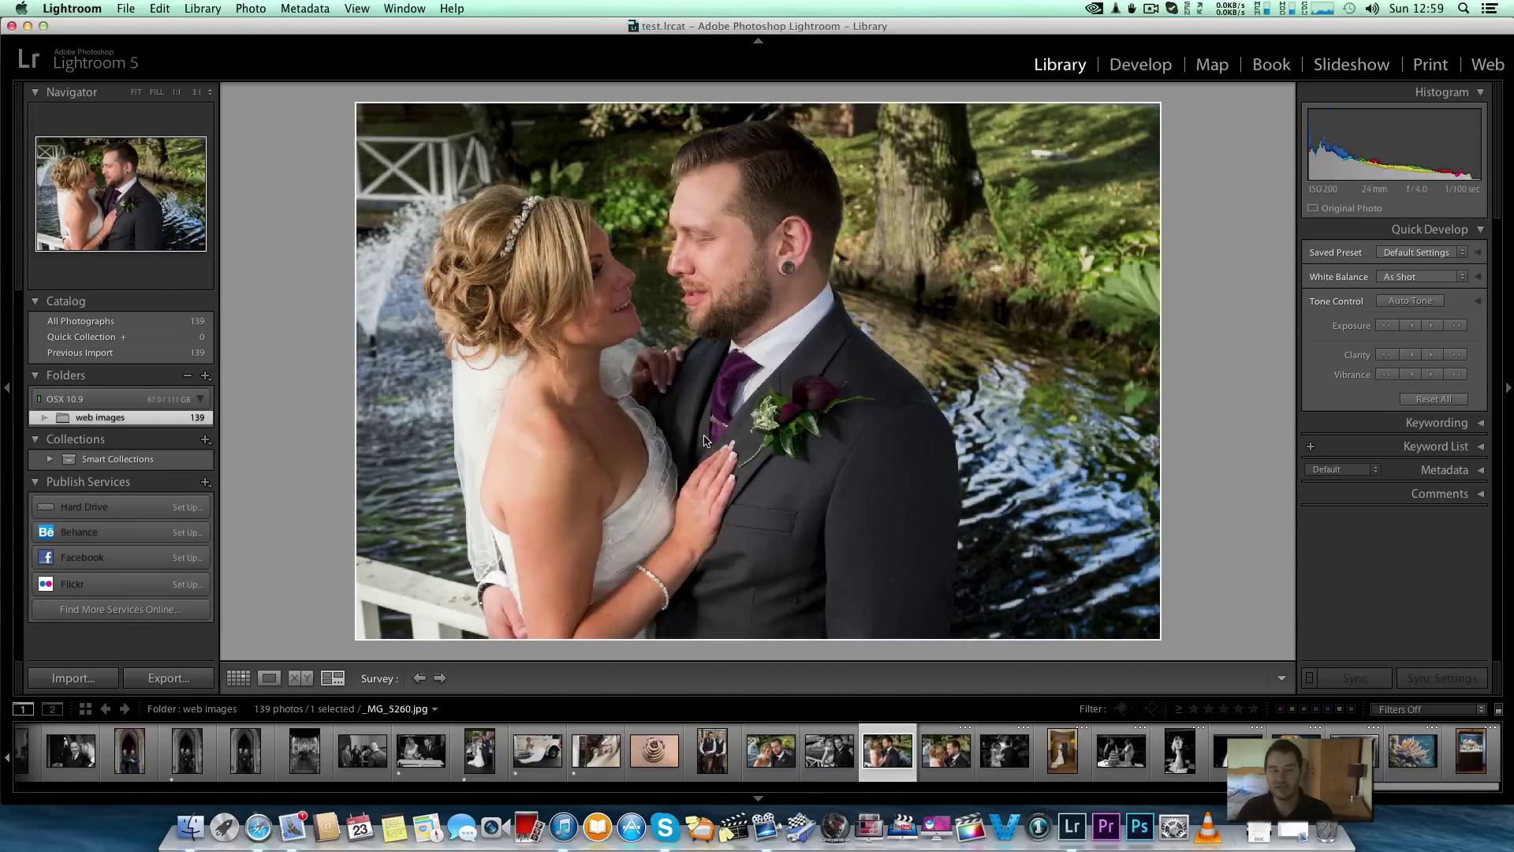
key(1)
key(1)
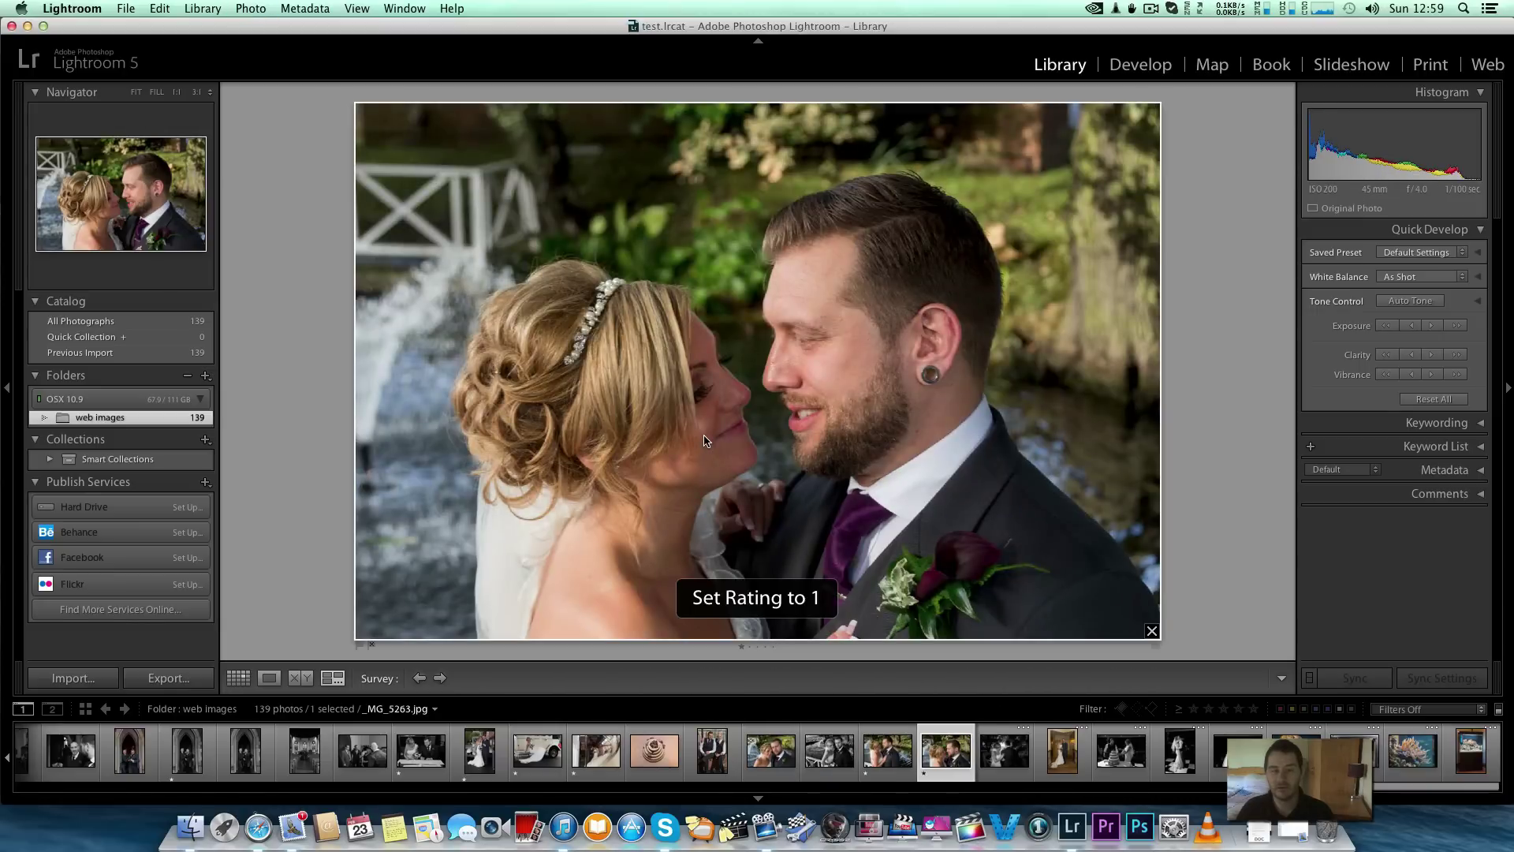
key(1)
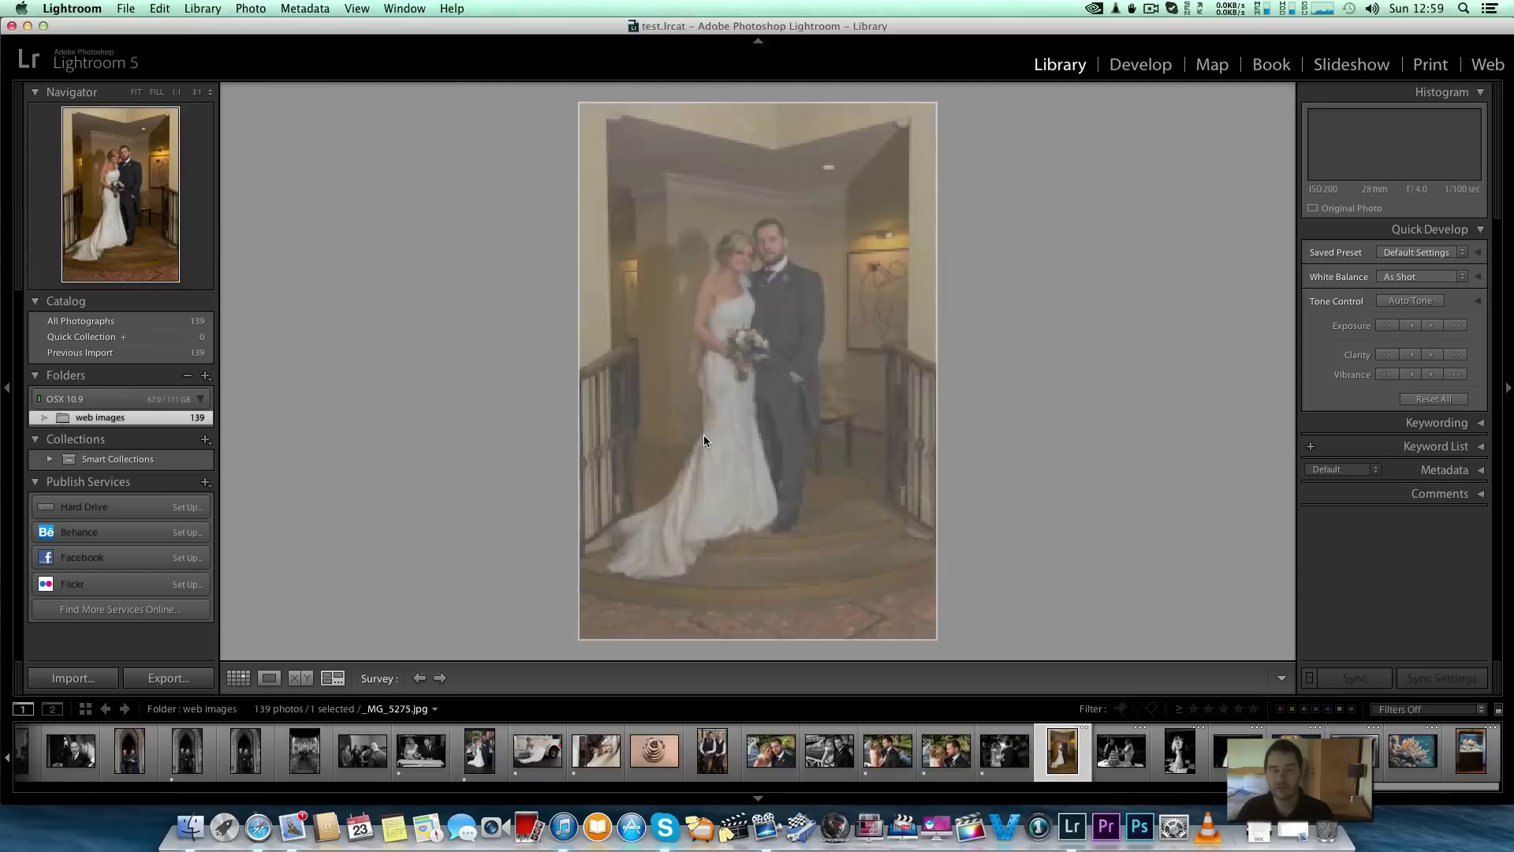
key(1)
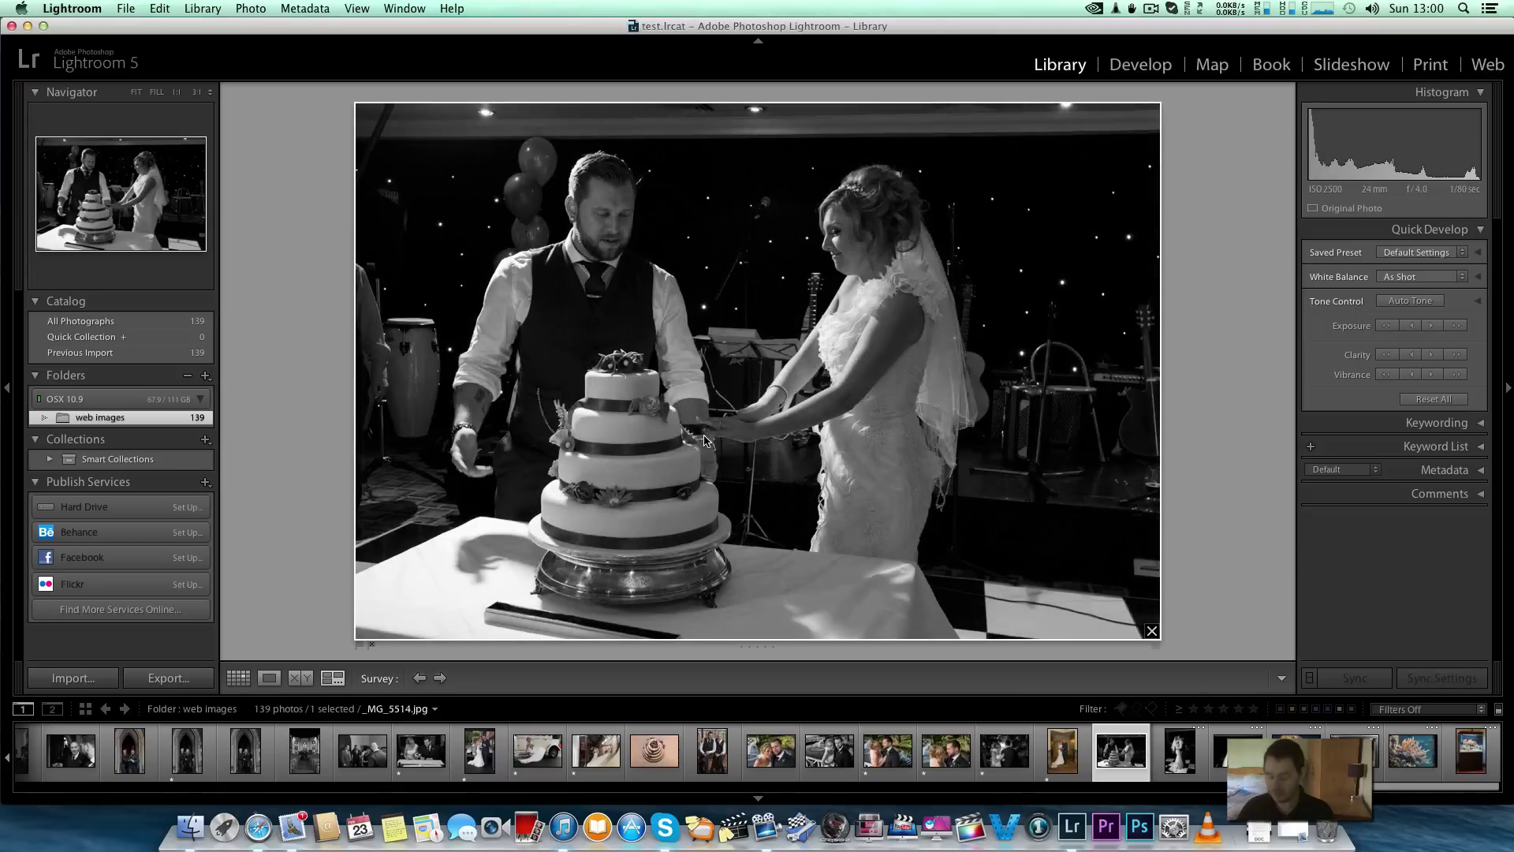
key(Left)
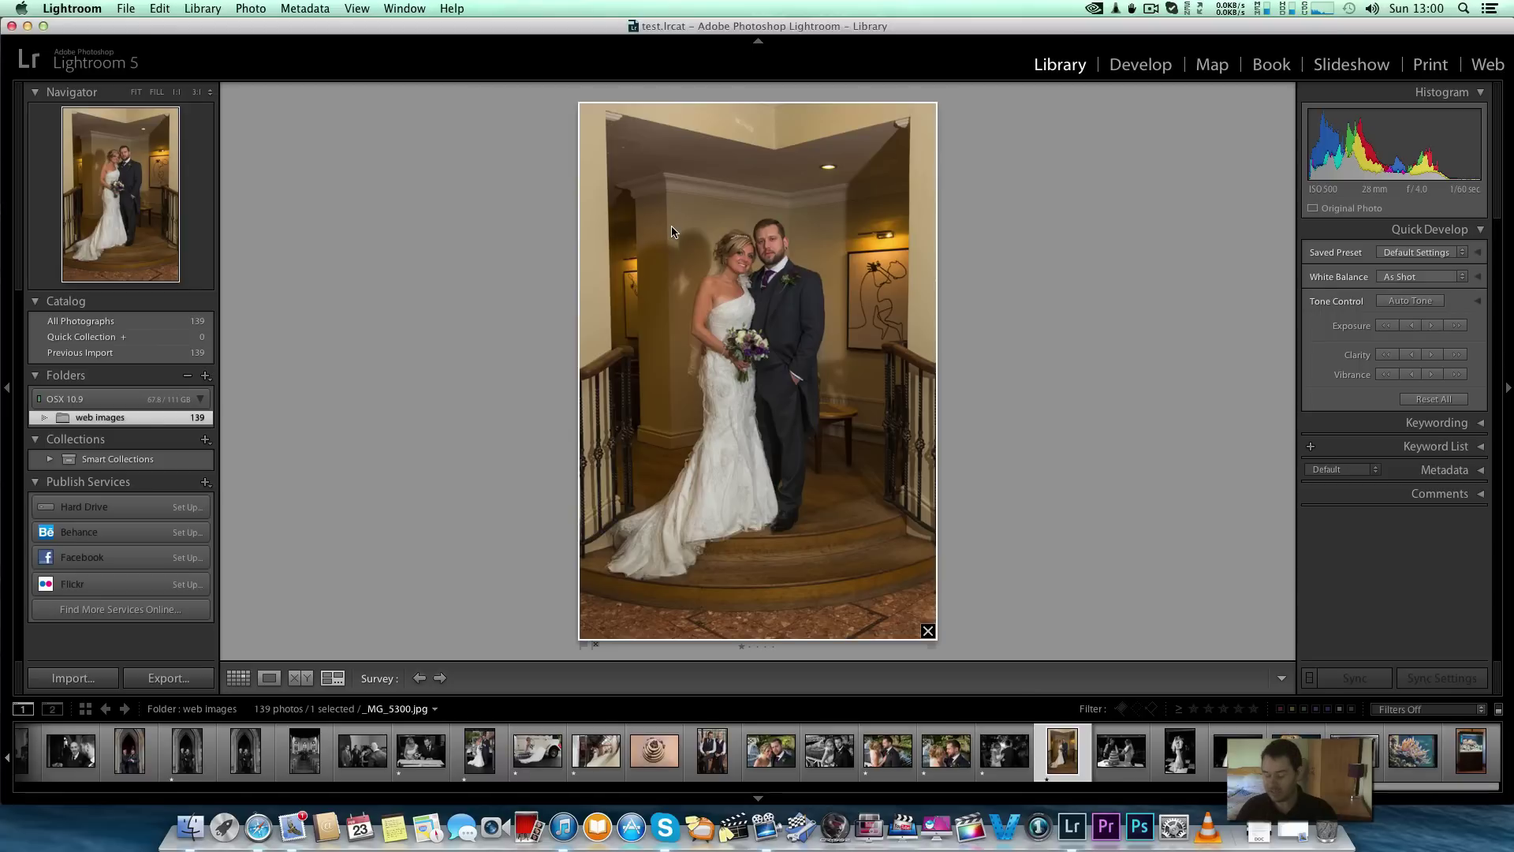
- Give one star to the stairs portrait, the cake cutting and the first dance _MG_5526
key(1)
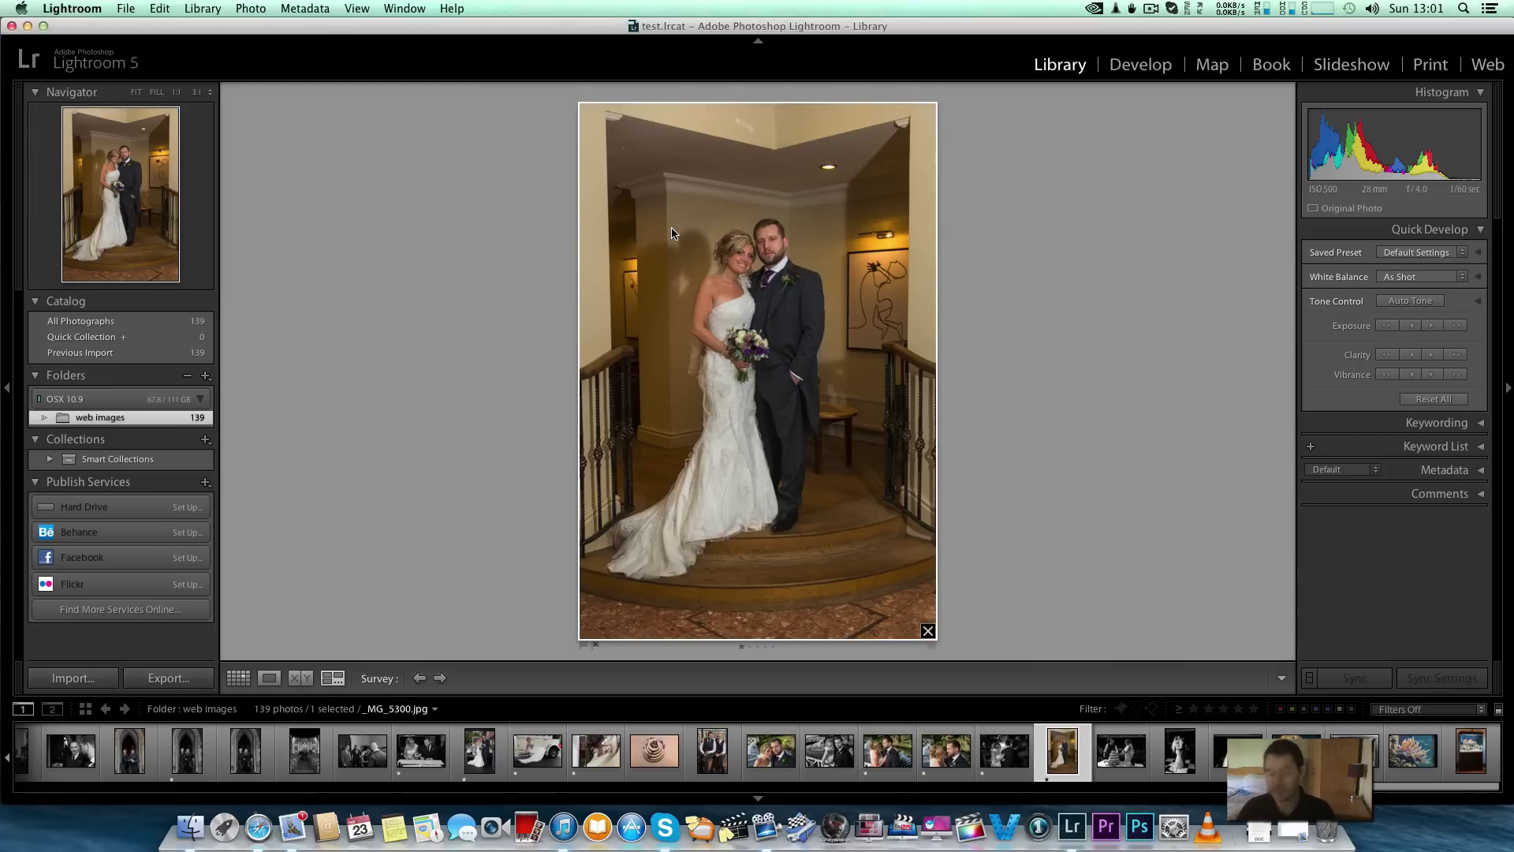
key(Right)
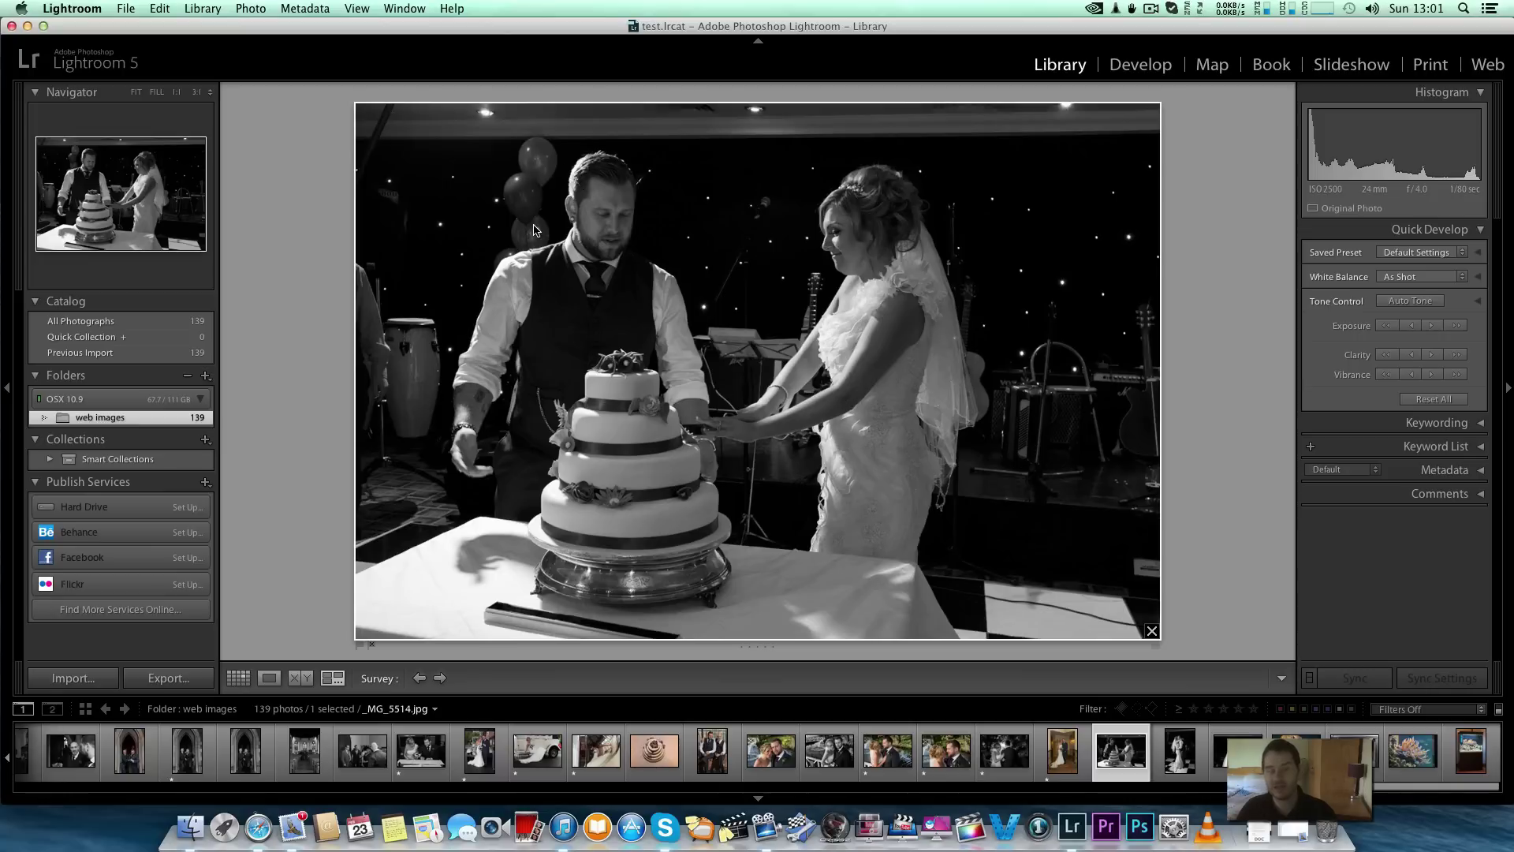
key(1)
key(Right)
key(1)
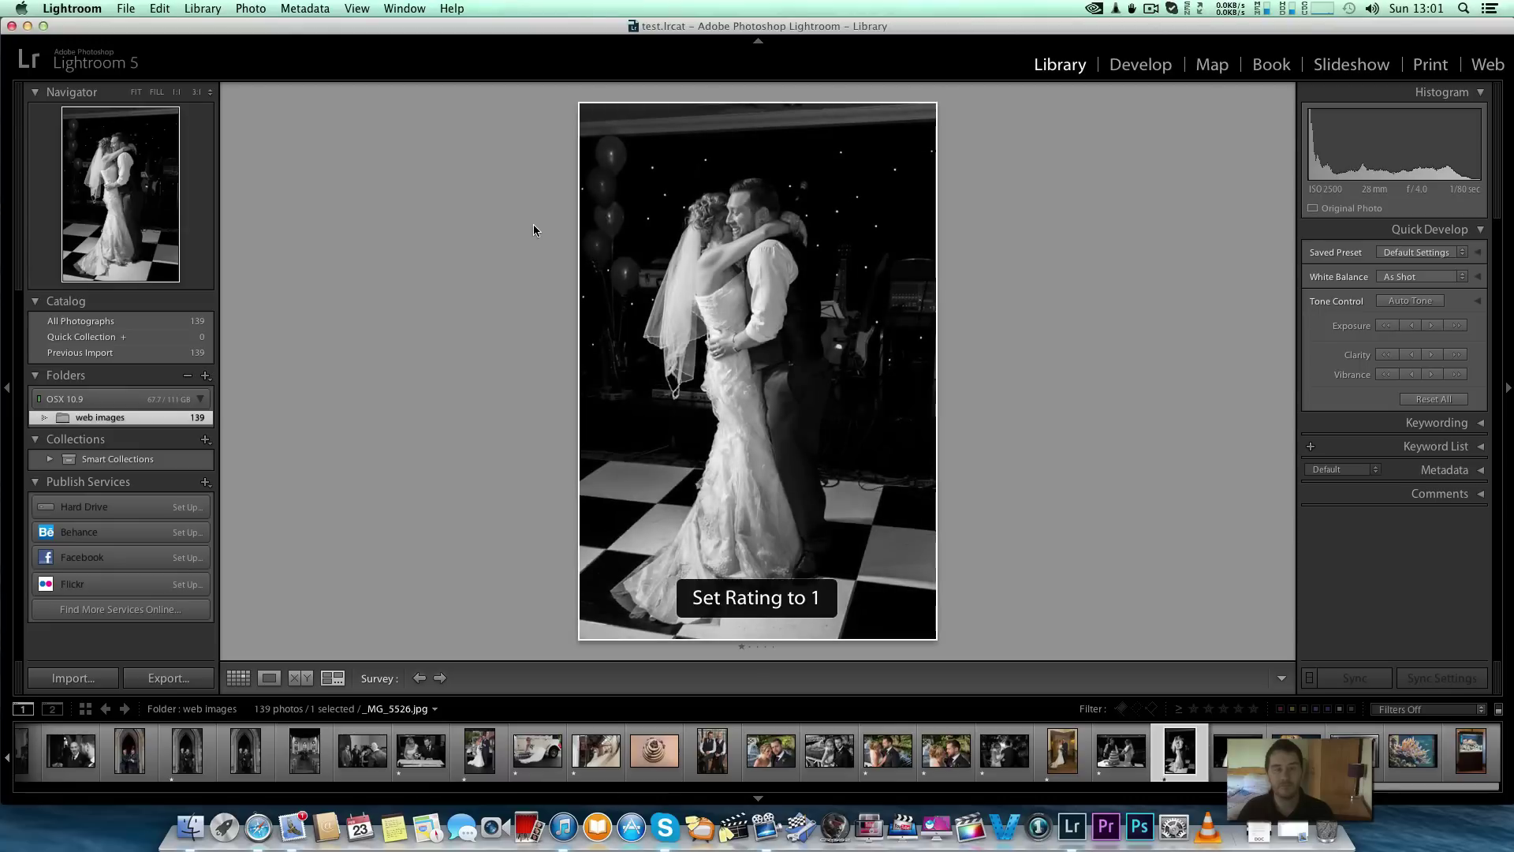
key(Right)
key(Right)
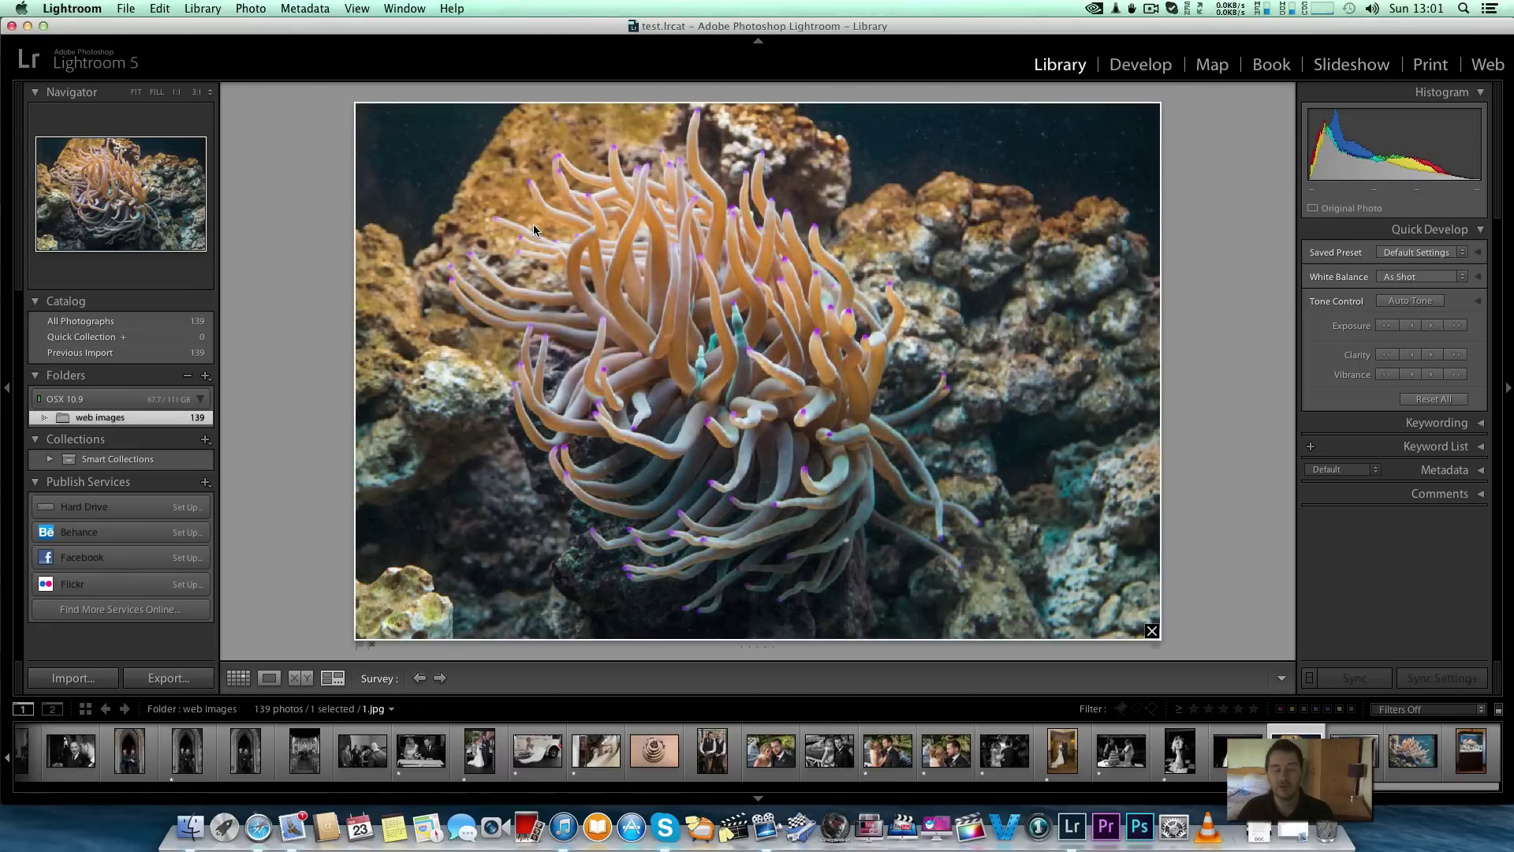
- Move past the aquarium photos to 4.jpg without rating them
key(Right)
key(Right)
key(Right)
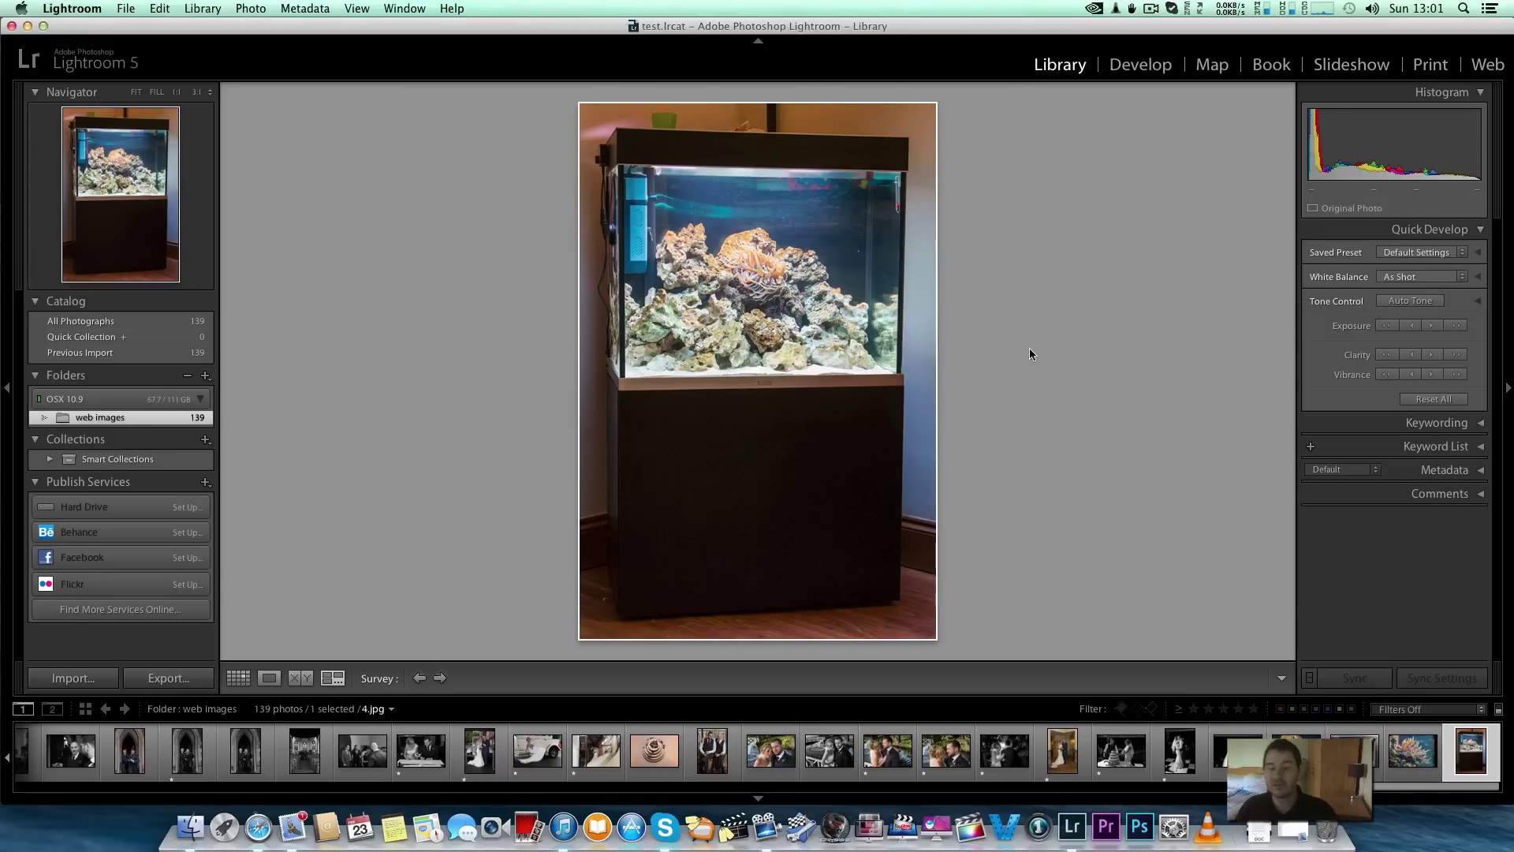
- Apply the Rated filter preset and browse the 70 one-star picks in Grid view
click(1394, 707)
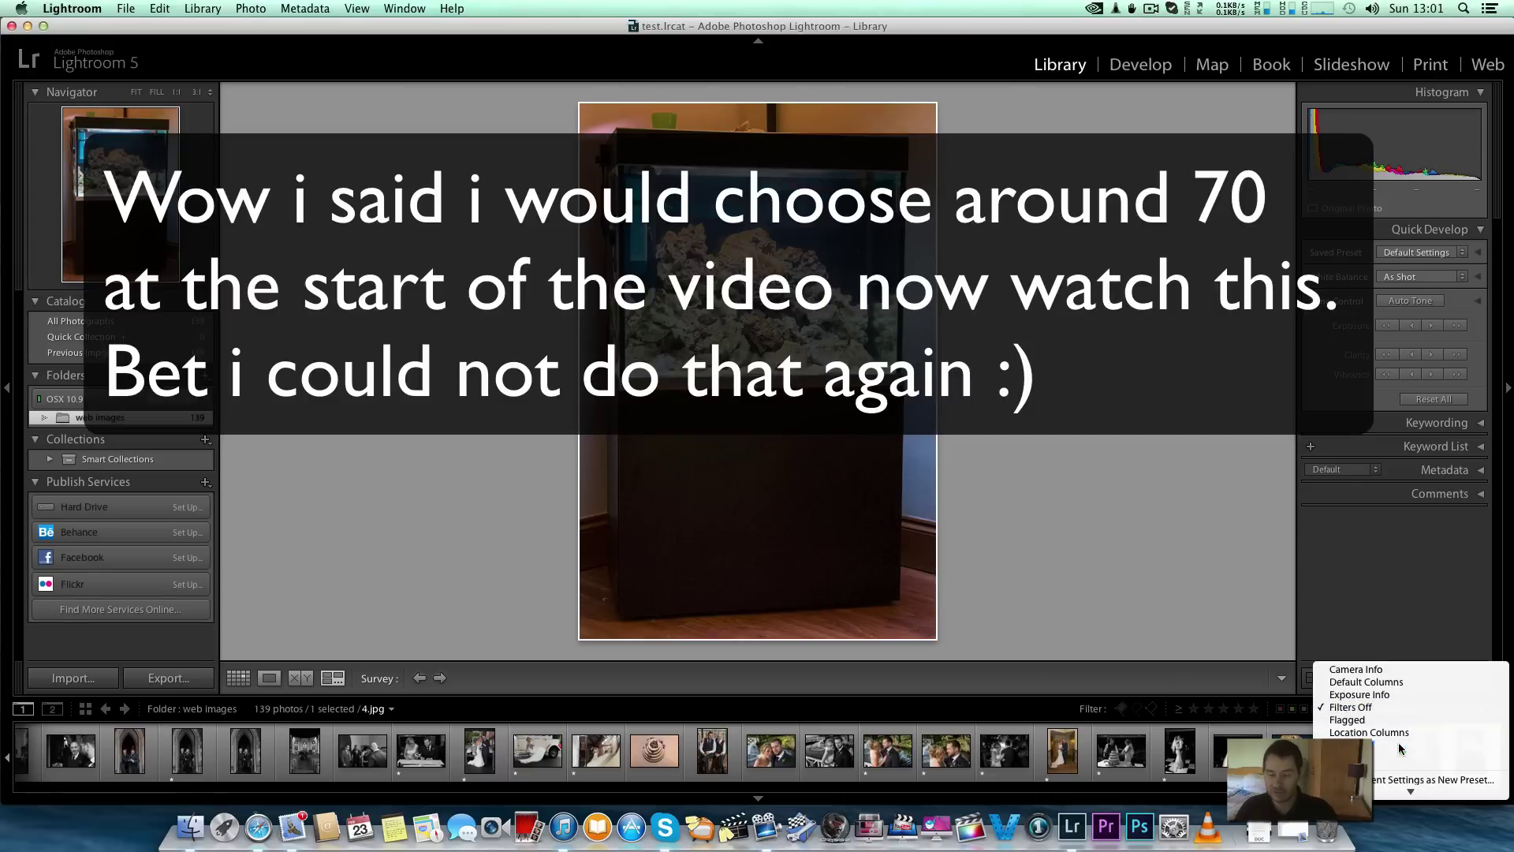
click(1401, 746)
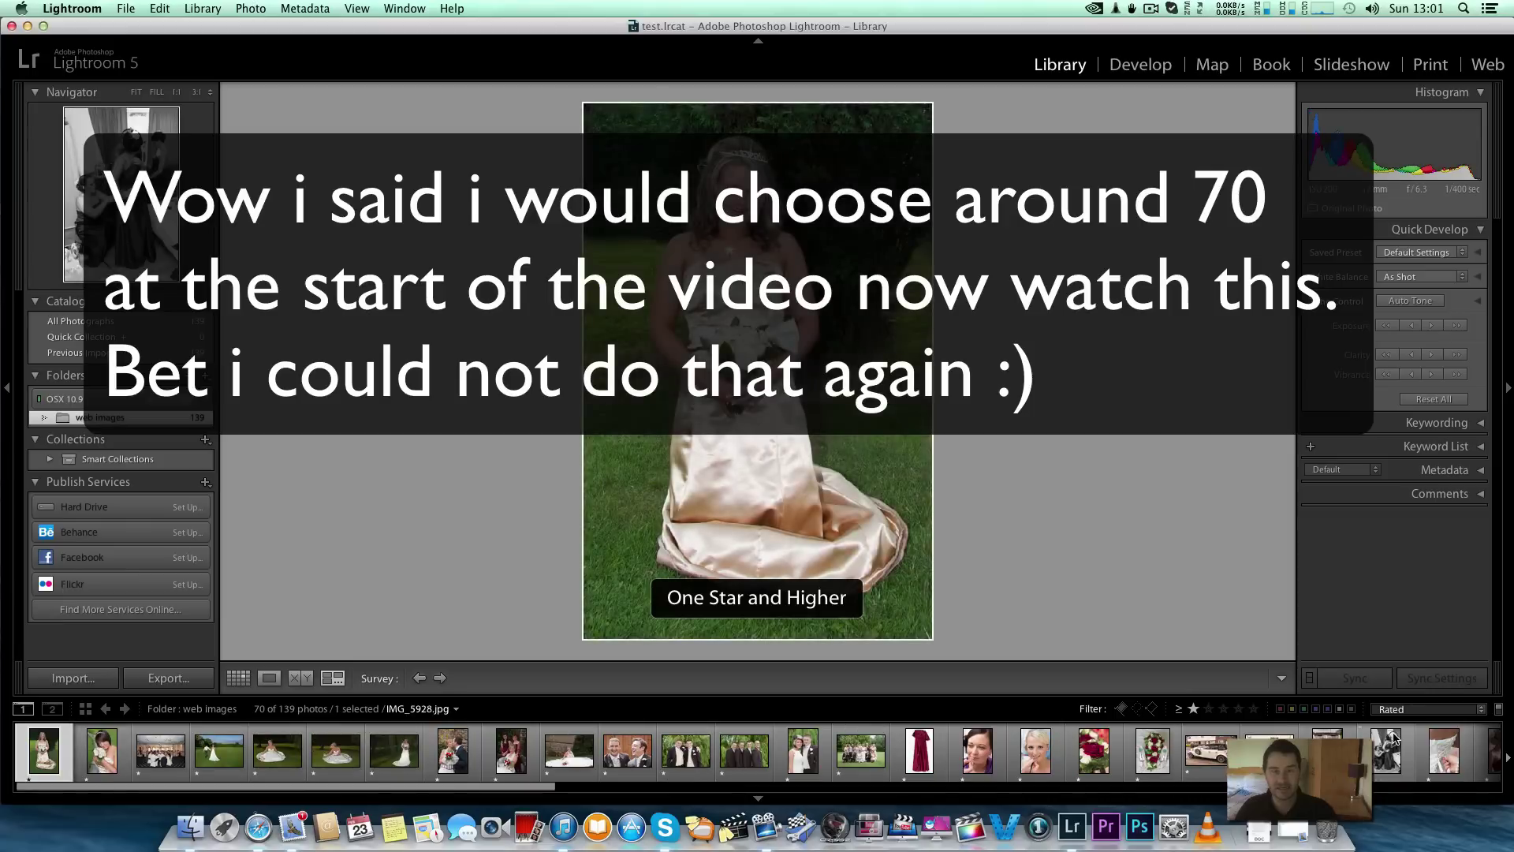
key(g)
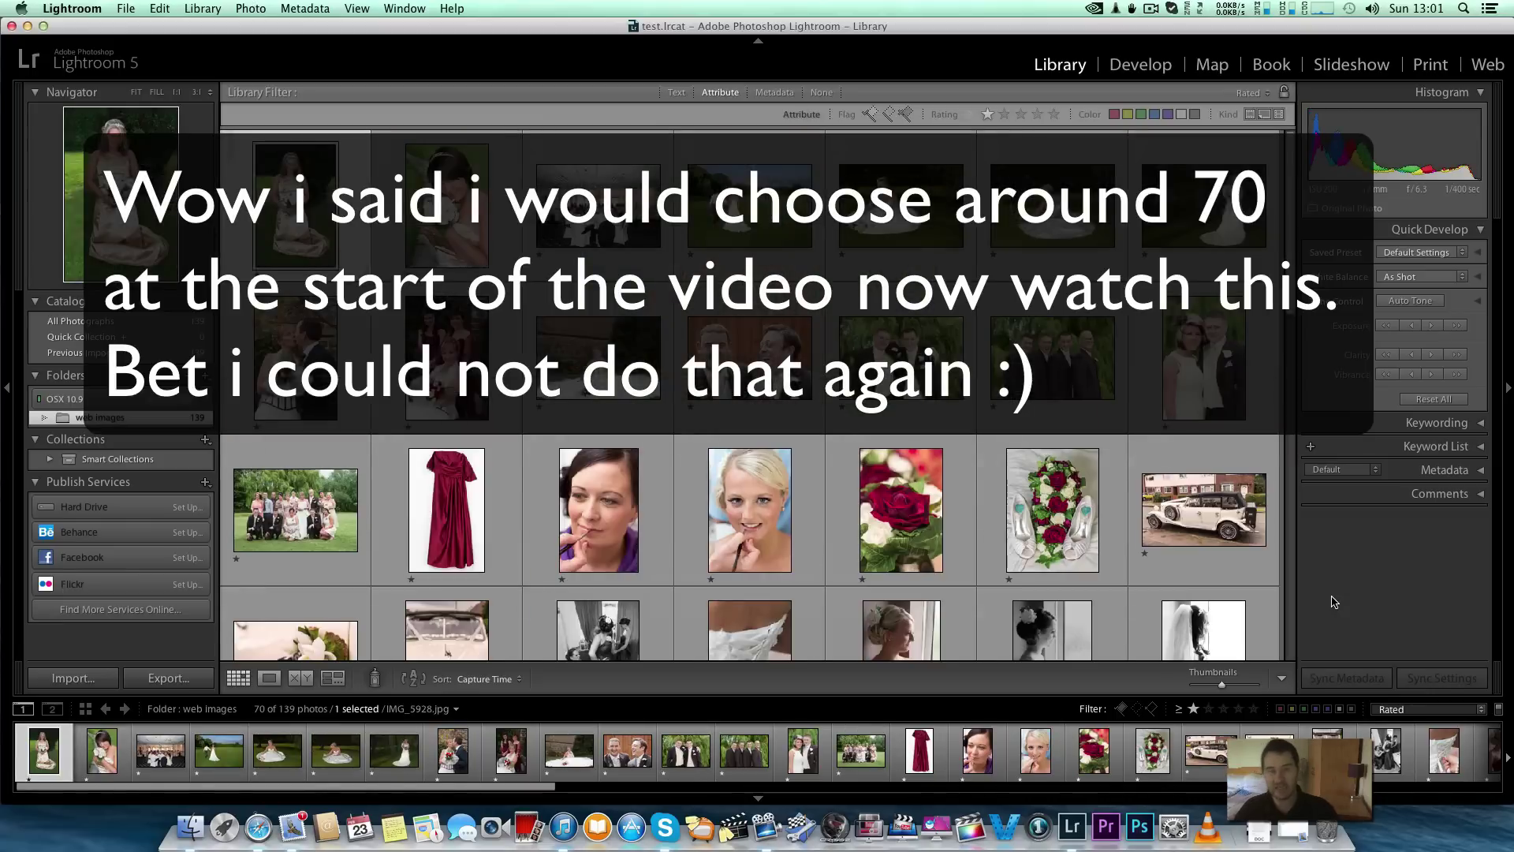
scroll(1061, 376, down, 10)
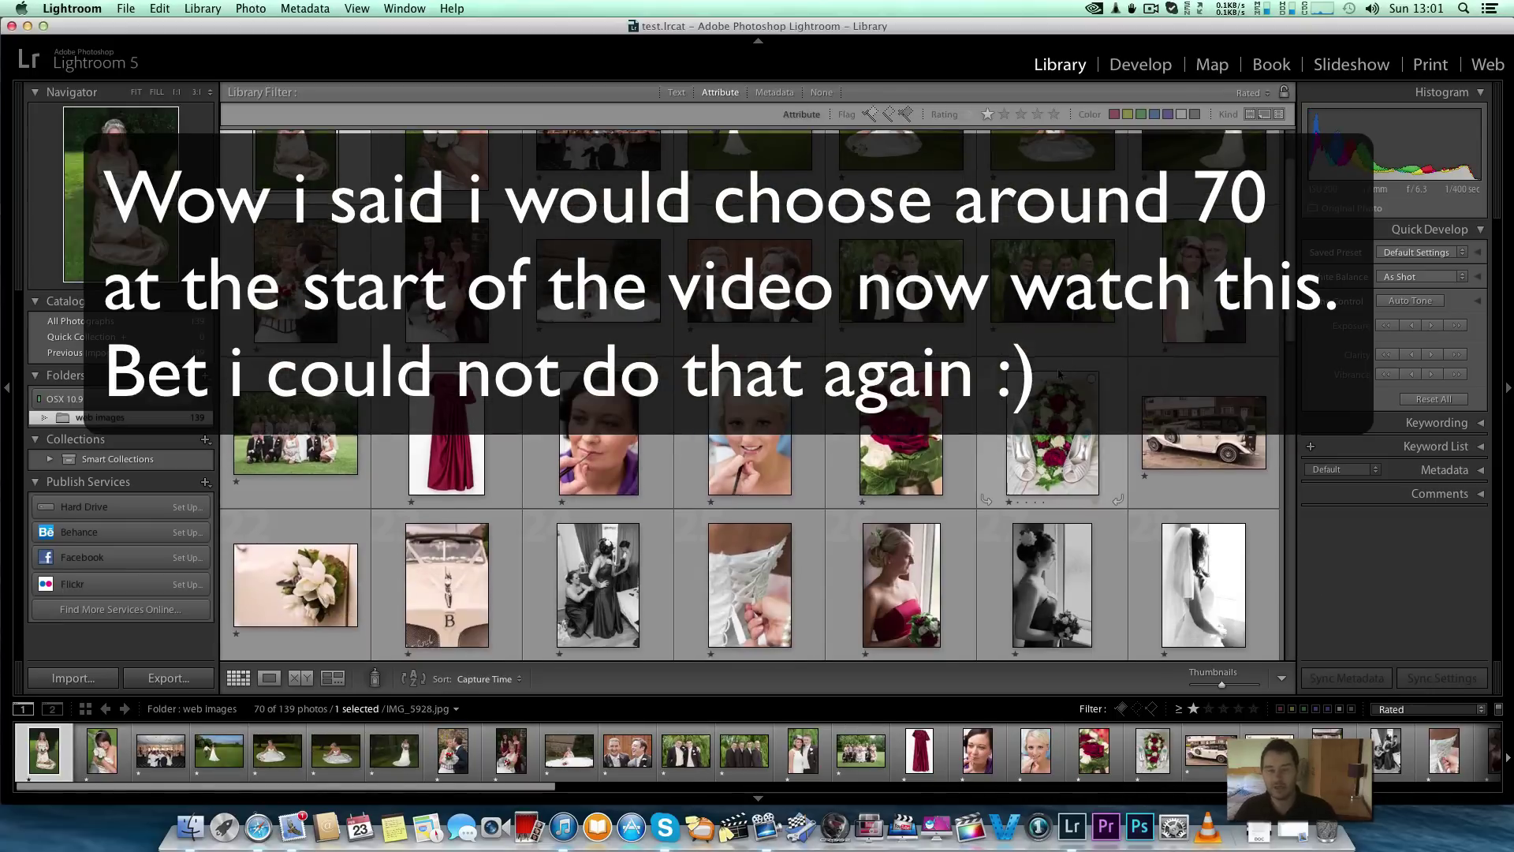
scroll(1061, 376, down, 5)
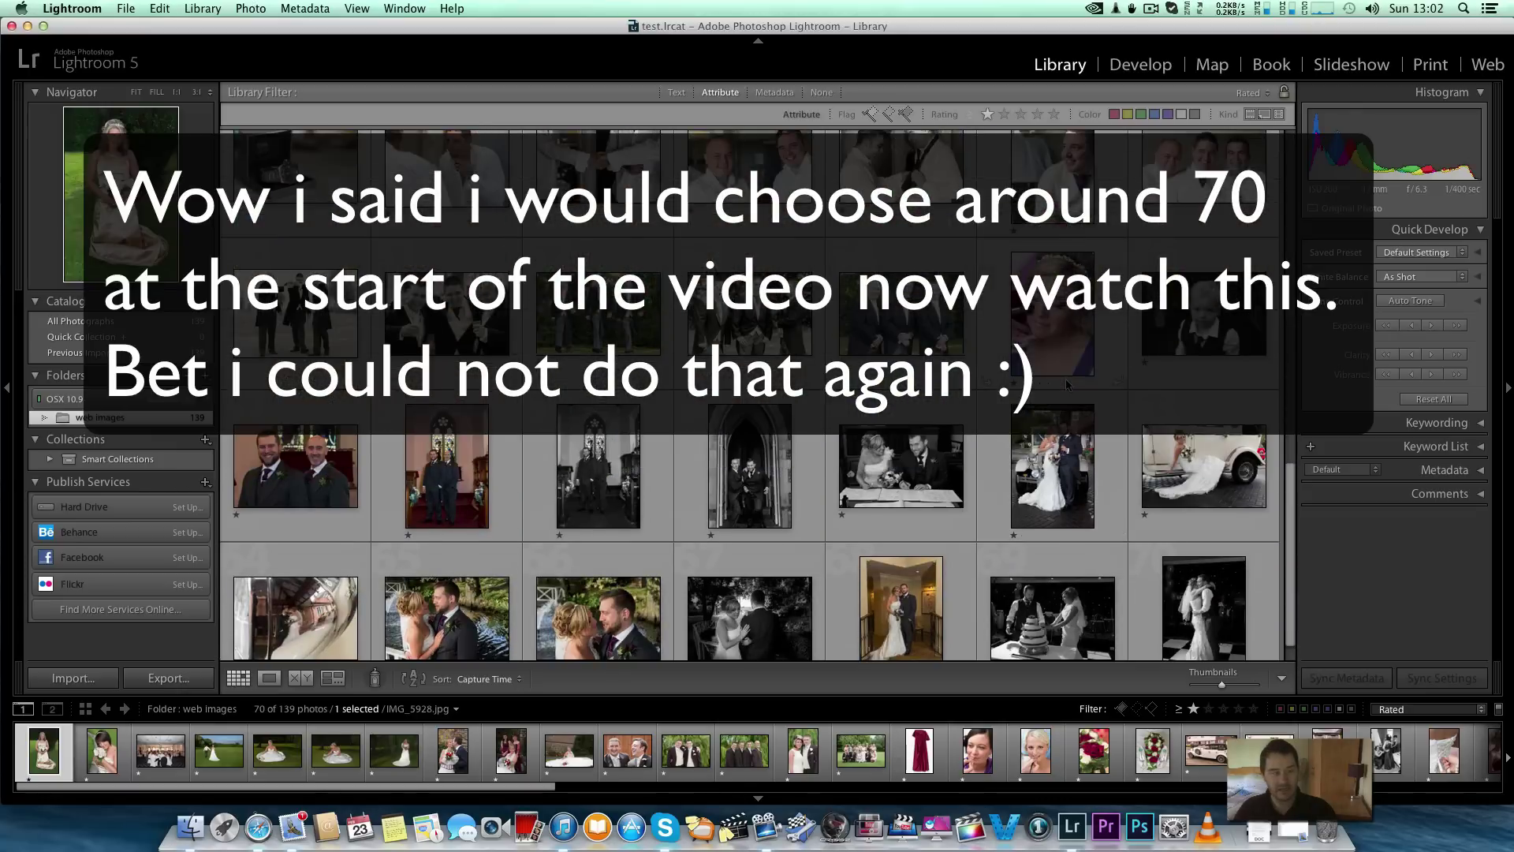
scroll(1069, 389, up, 5)
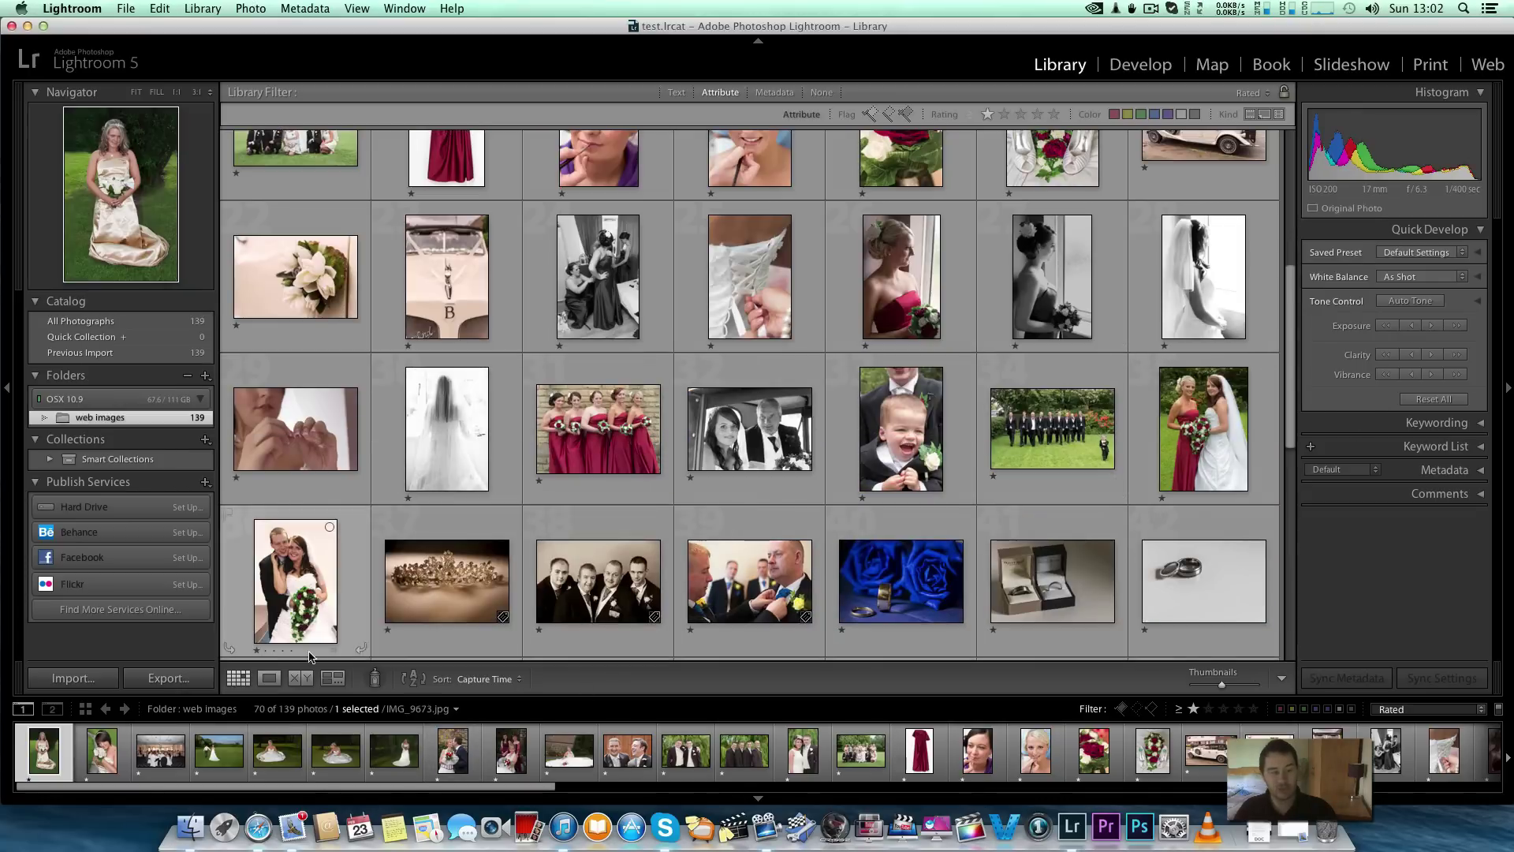
scroll(838, 439, up, 7)
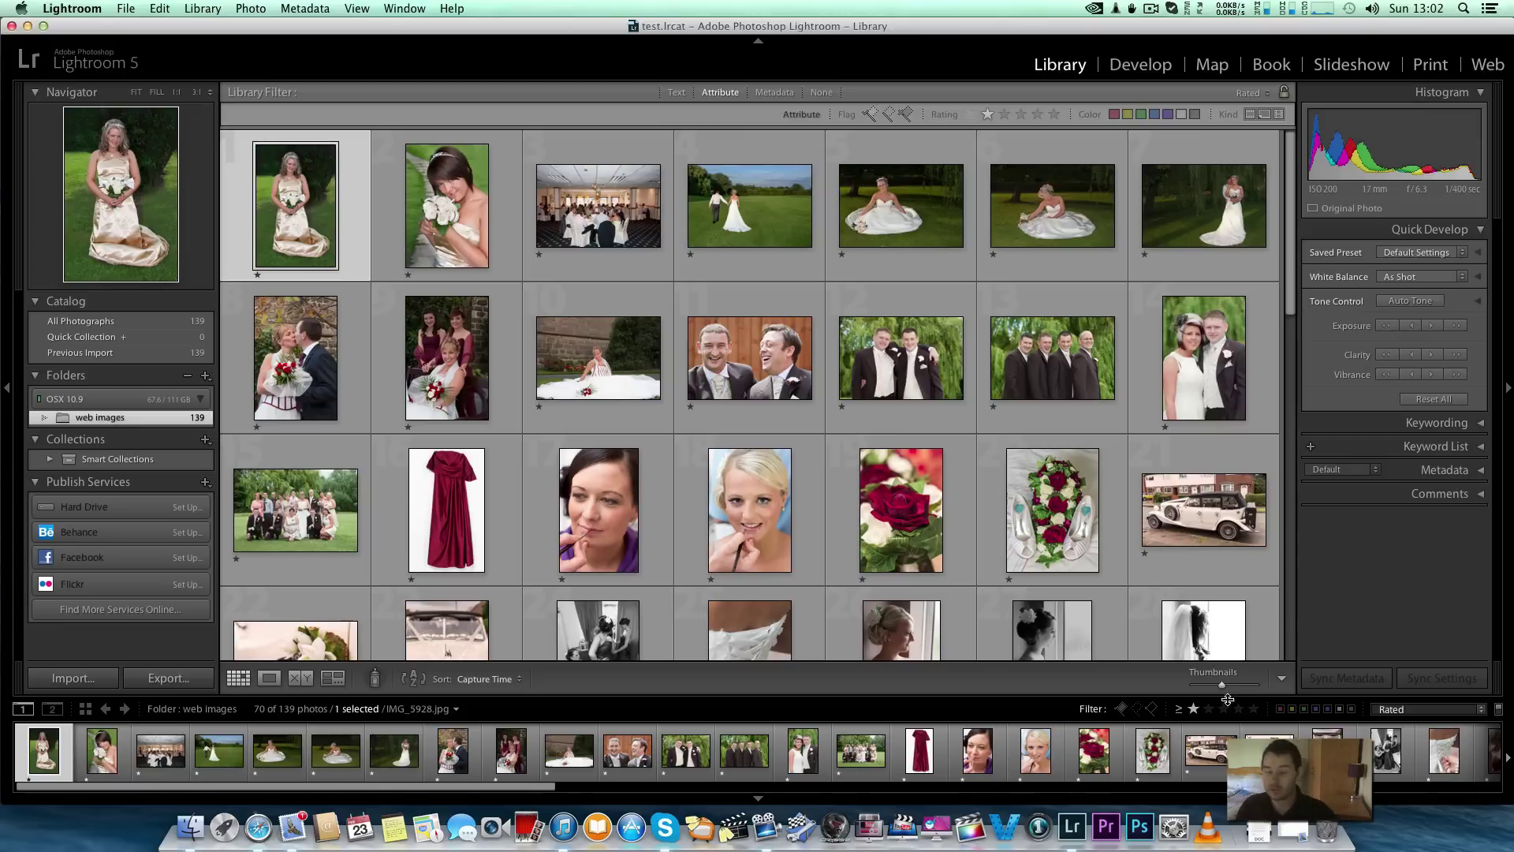
- Switch the filter to Unrated and scroll through the 69 unrated photos
click(1400, 709)
click(1388, 720)
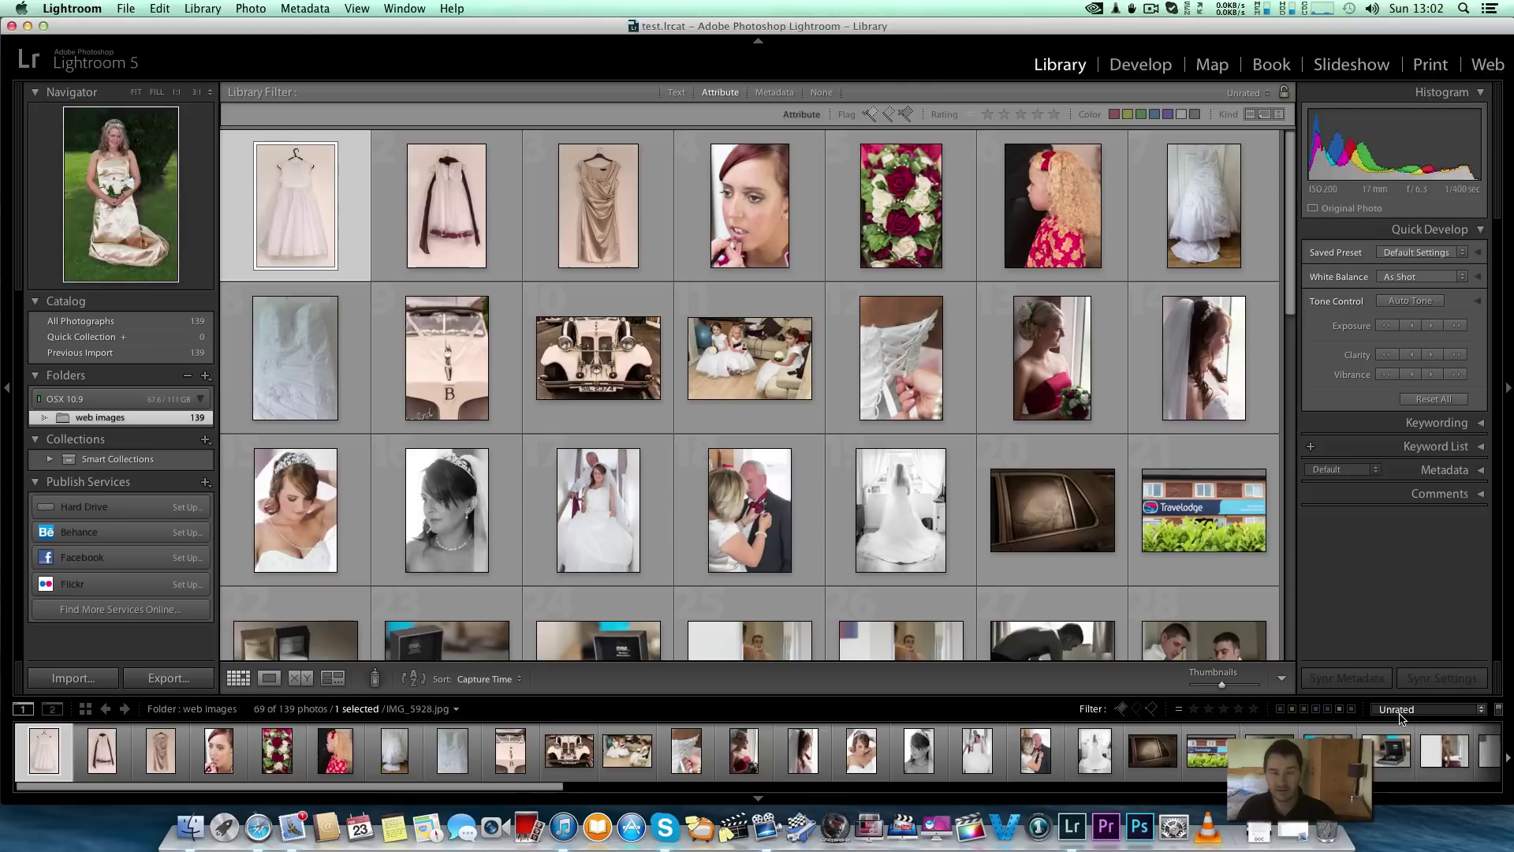
key(0)
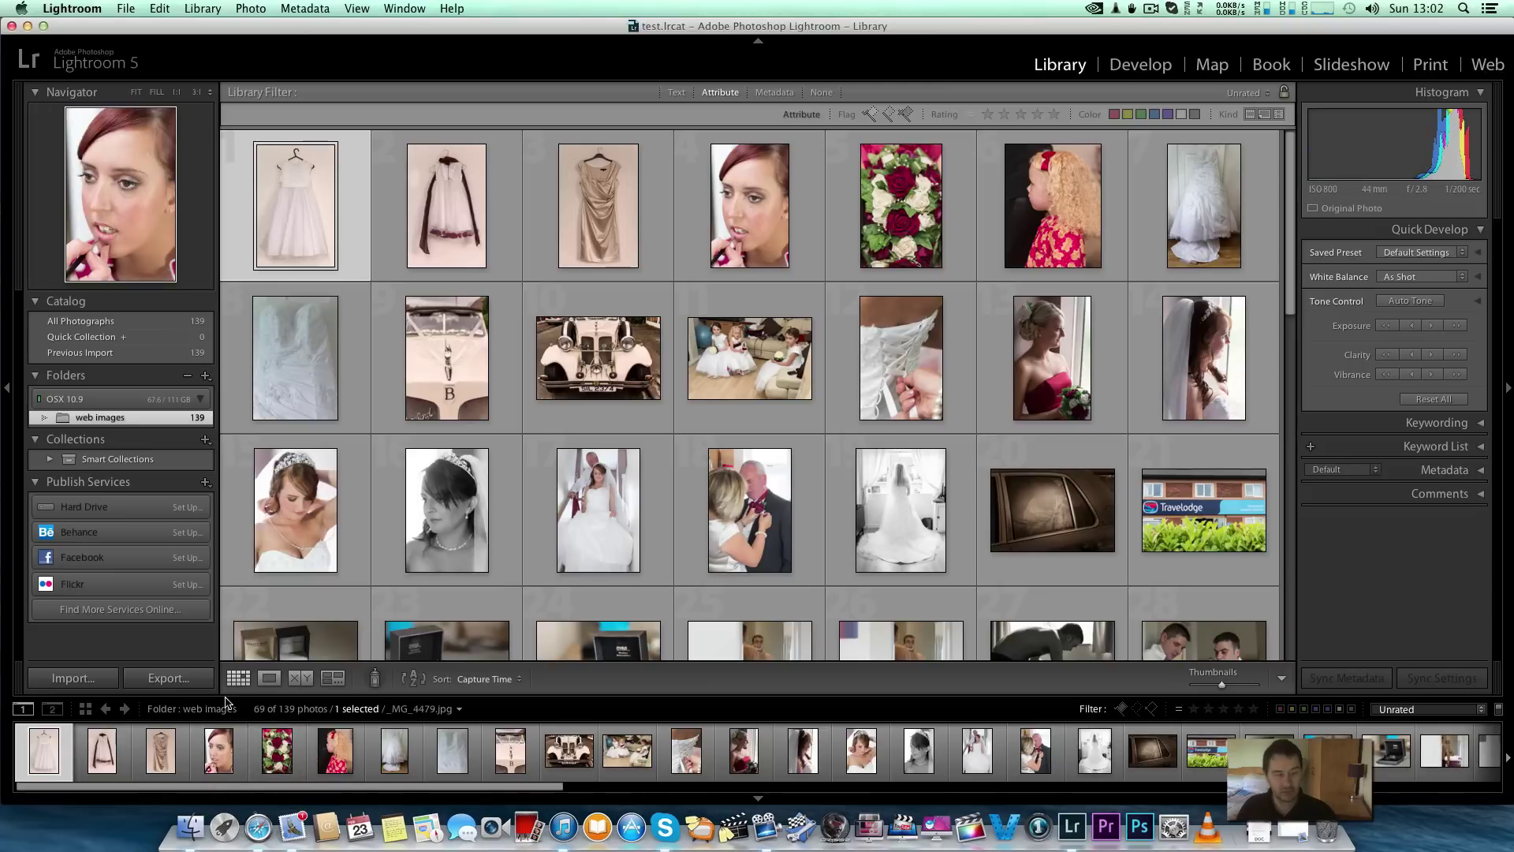
scroll(815, 340, down, 15)
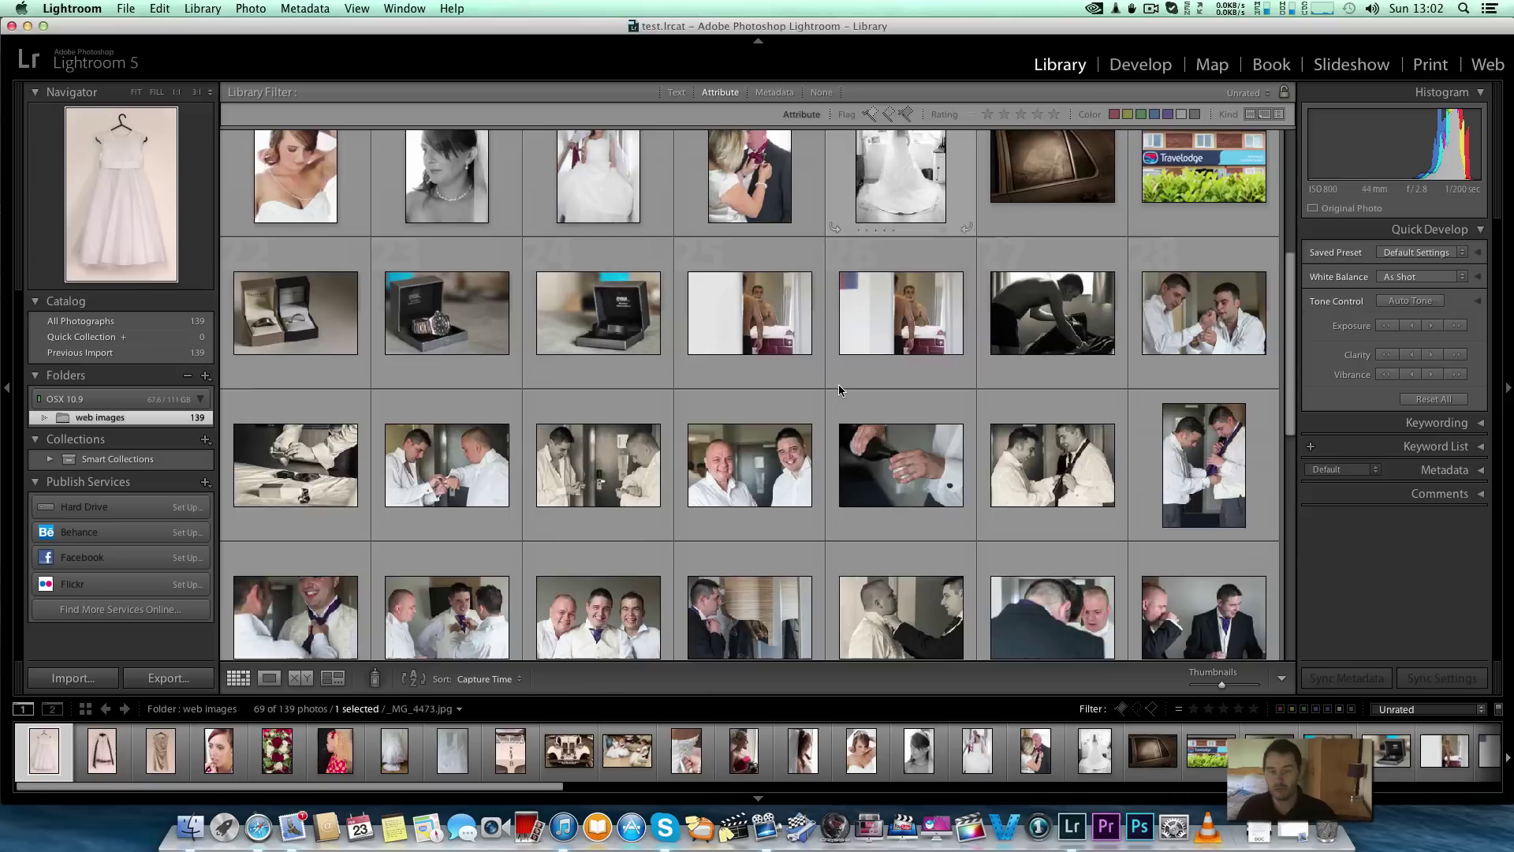
scroll(1008, 446, up, 3)
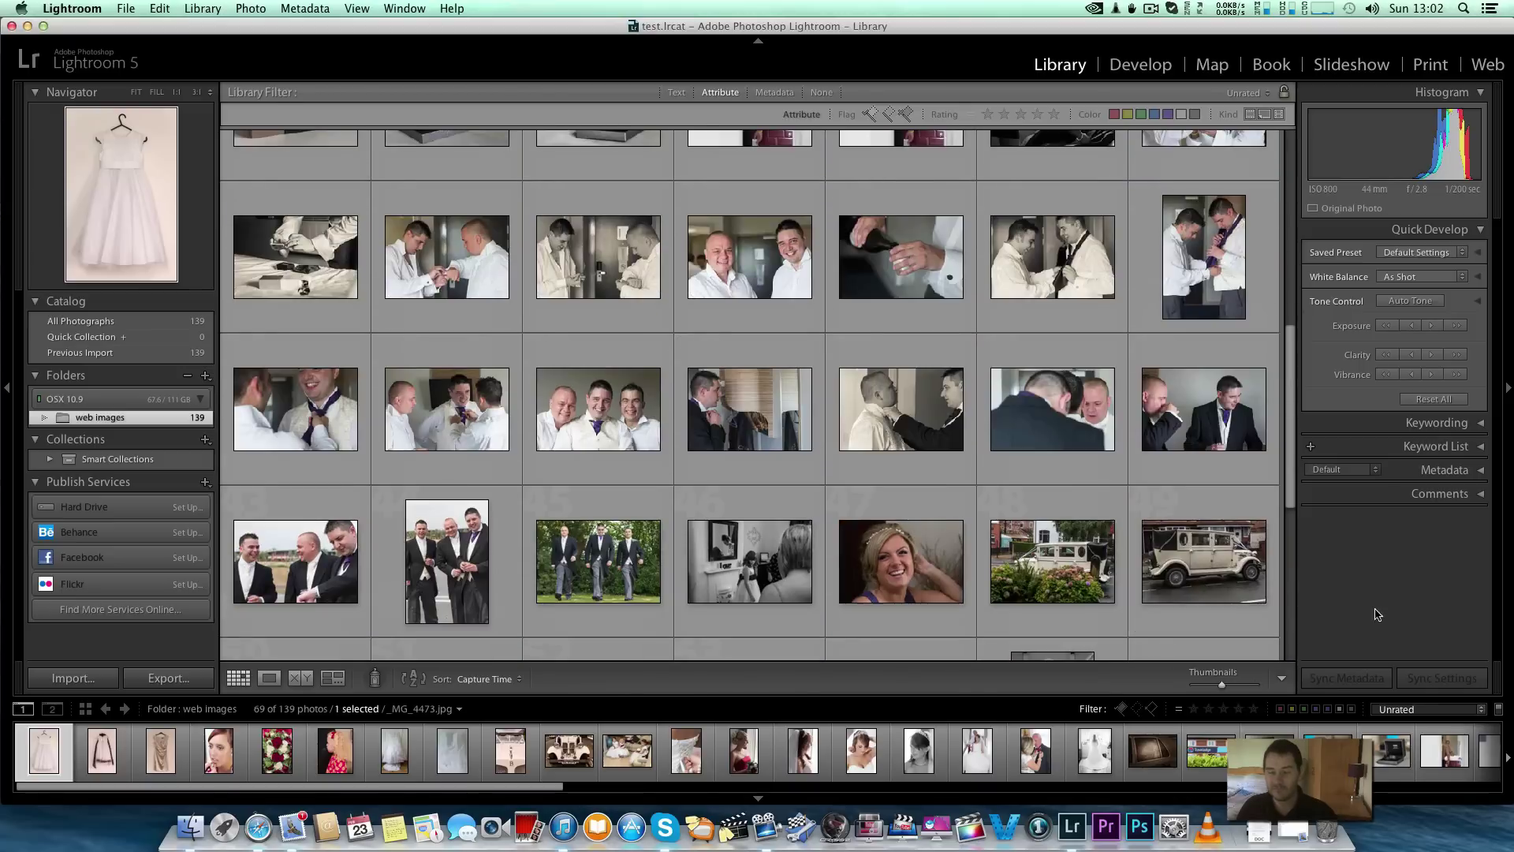
scroll(637, 430, up, 1)
scroll(639, 430, up, 5)
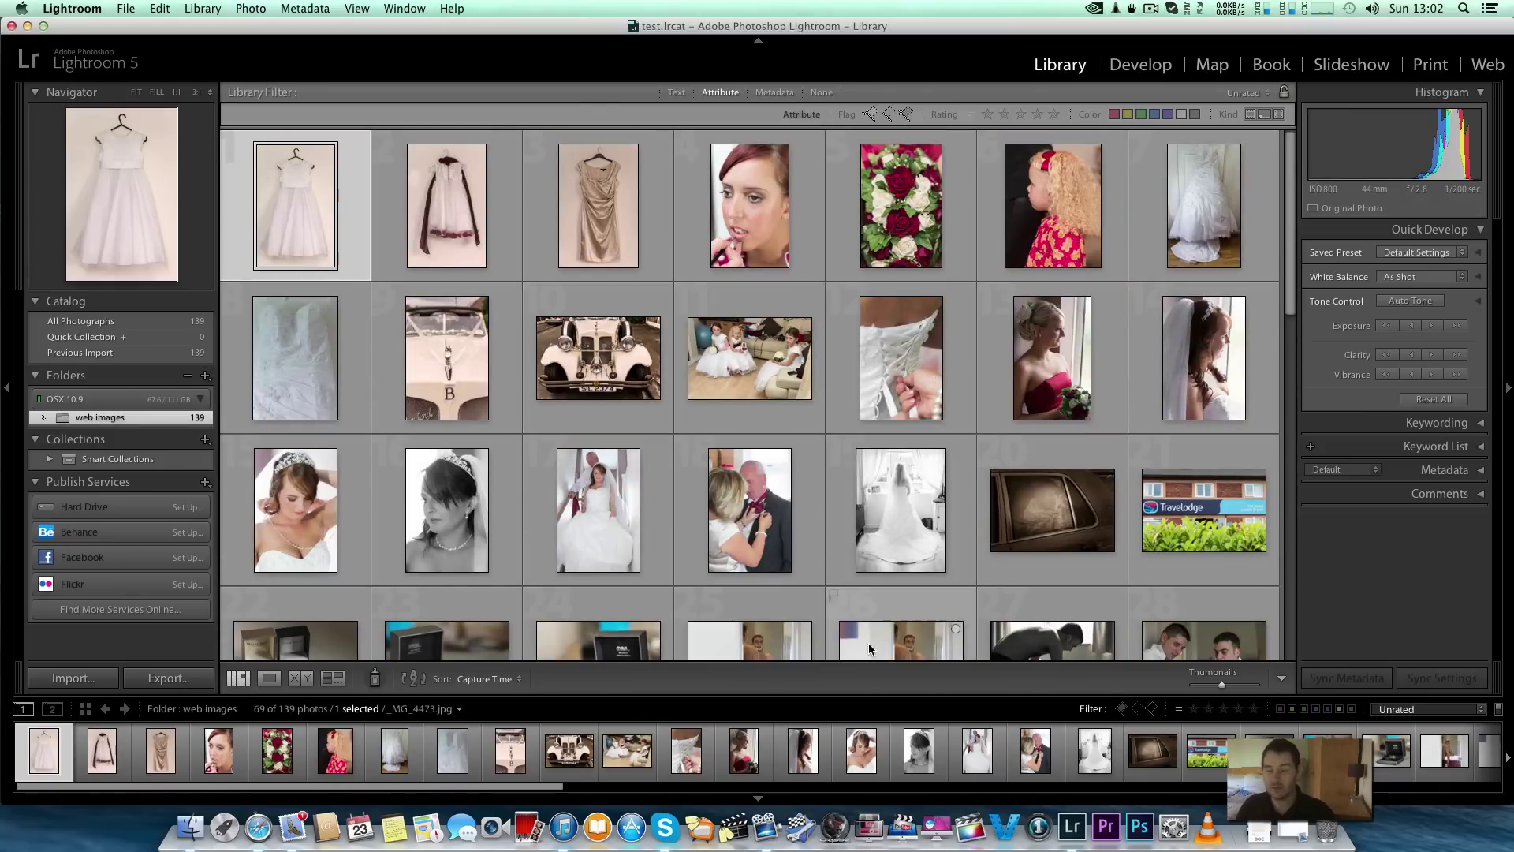
- Set the filter back to Rated and open IMG_5928 in the Develop module
click(1403, 710)
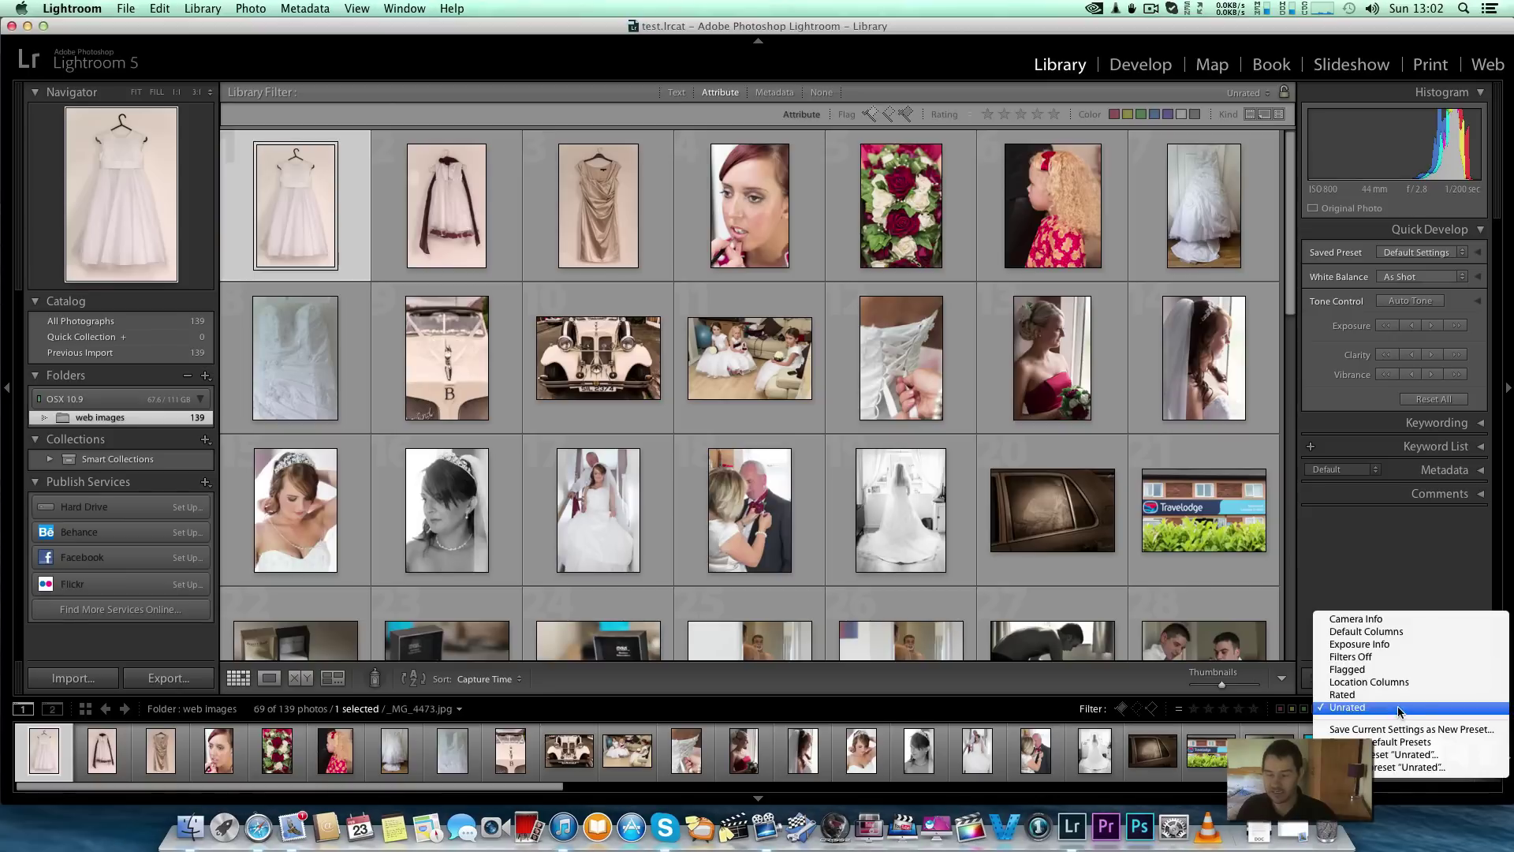
click(1345, 694)
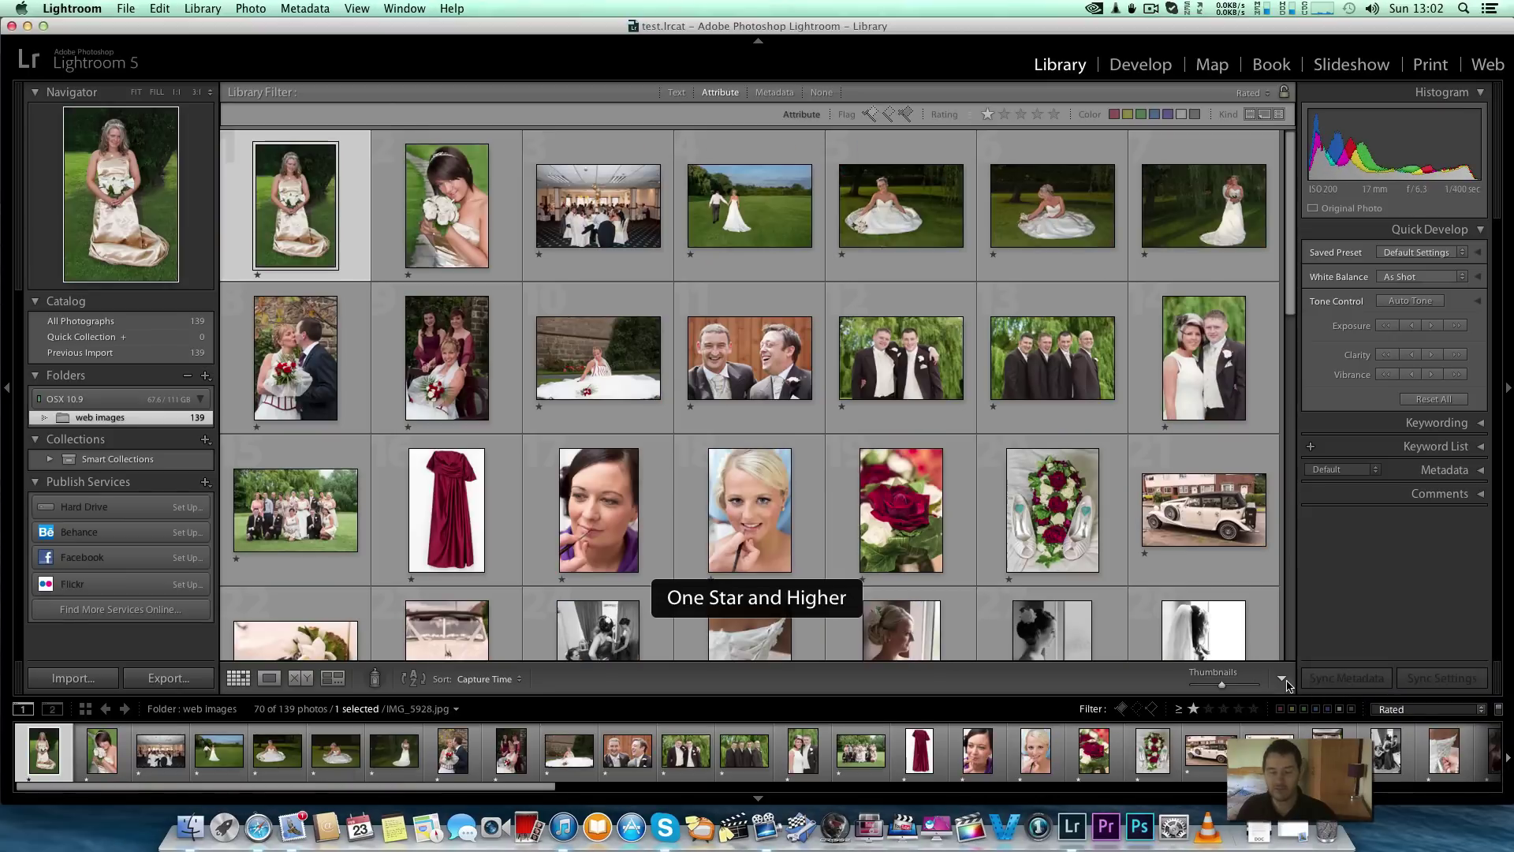
click(1148, 67)
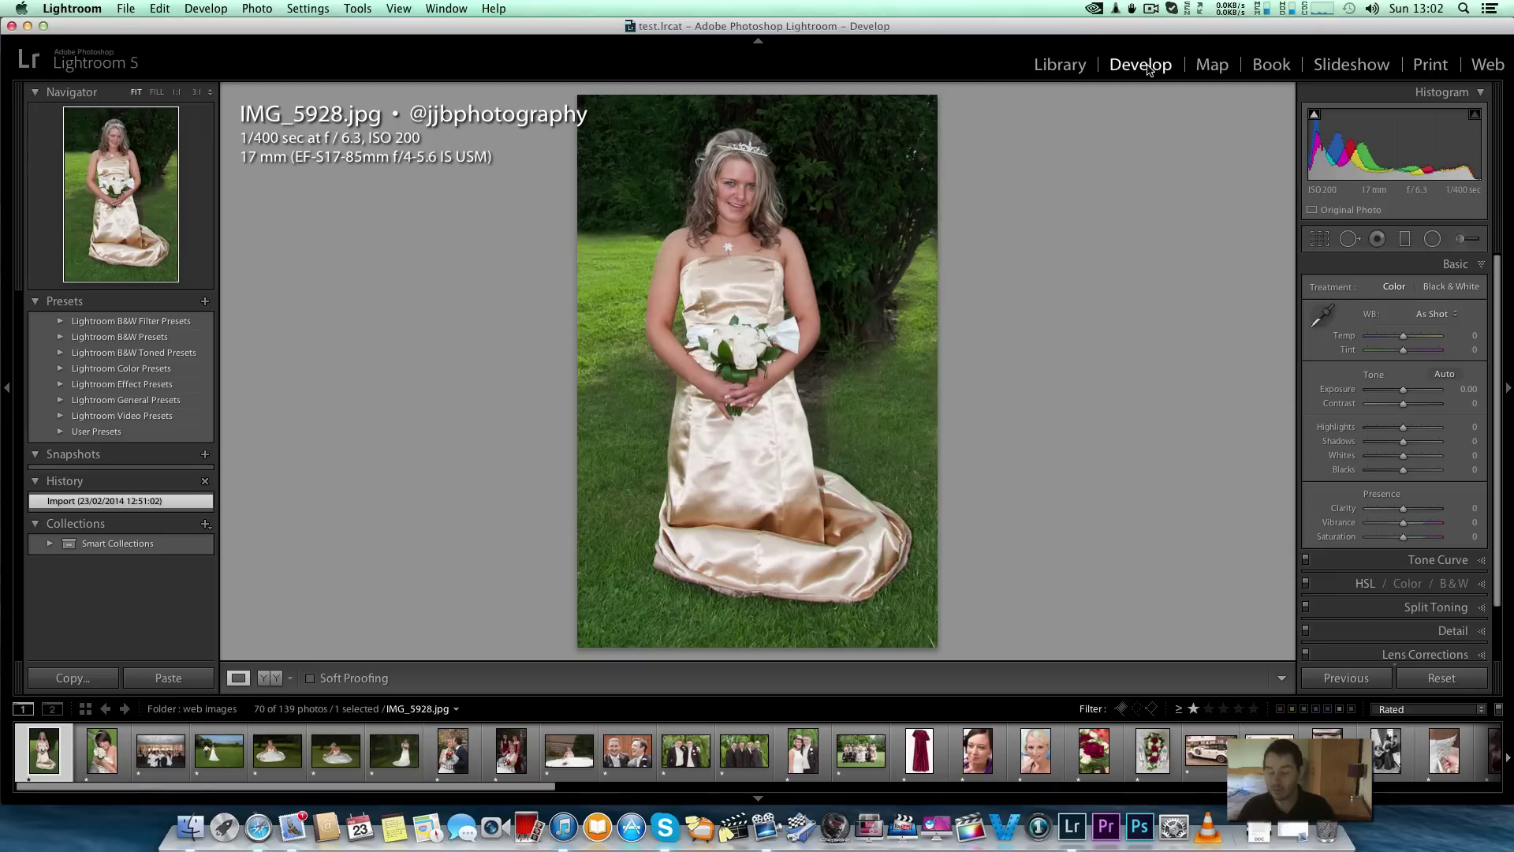
- Back in the Library Loupe view, unflag IMG_5928 and clear its star rating
click(1057, 66)
key(e)
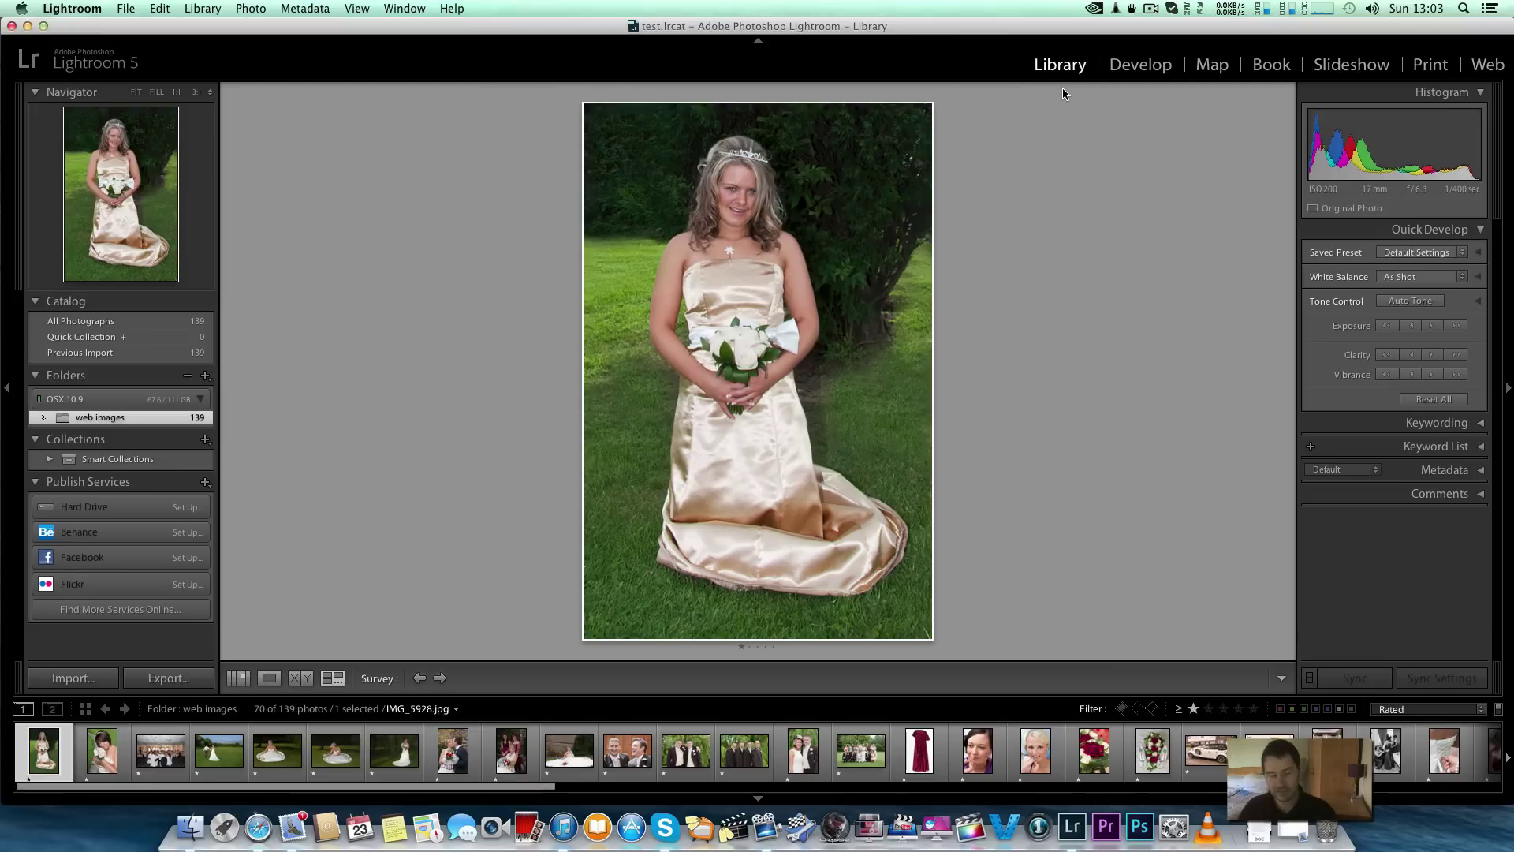
key(u)
key(0)
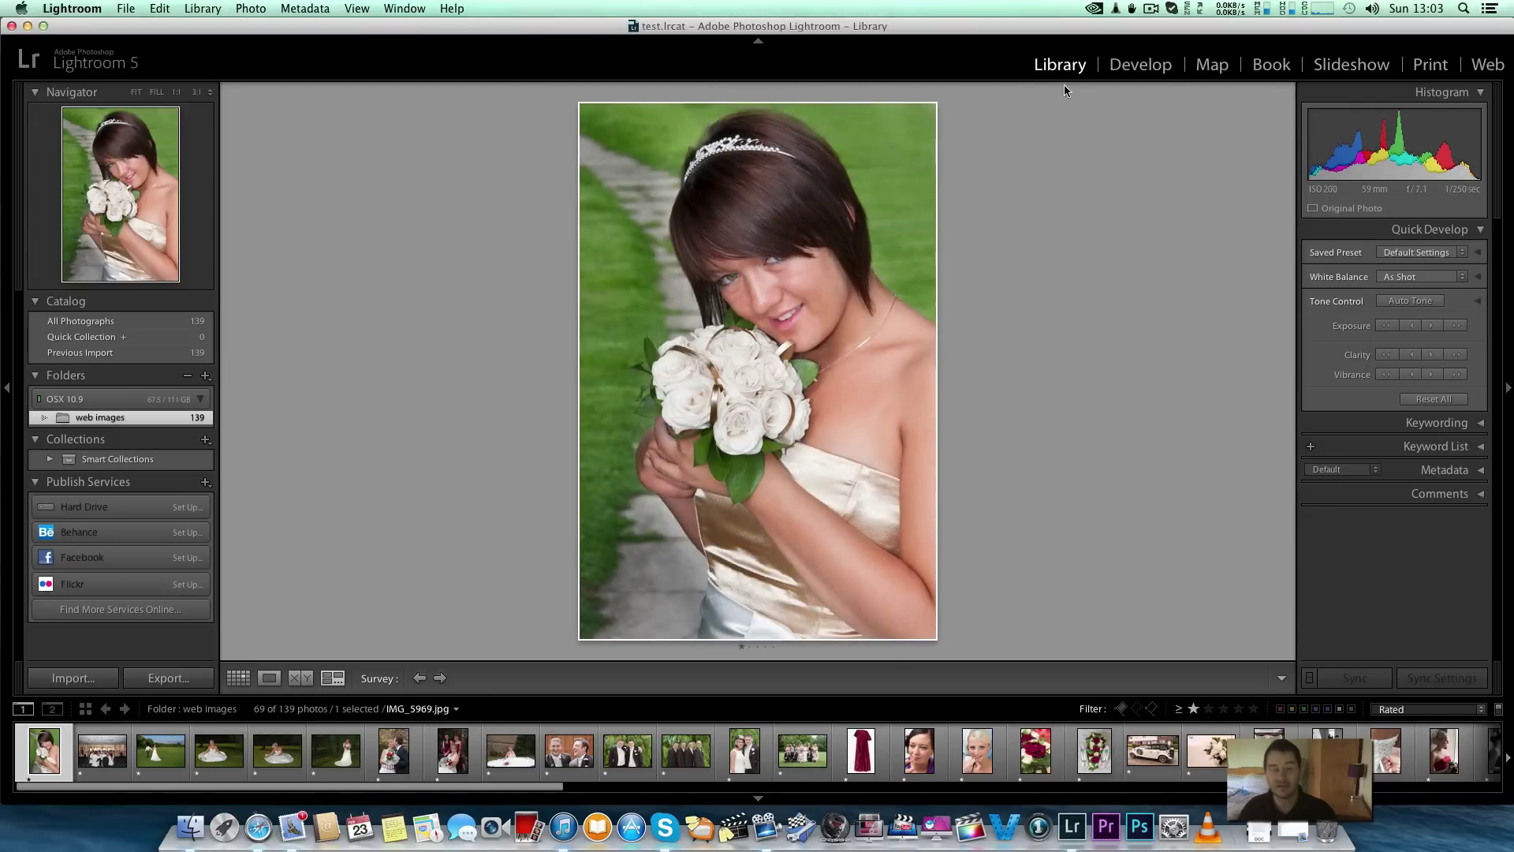
- Filter to Unrated and give IMG_5928 one star in Grid view
click(1412, 709)
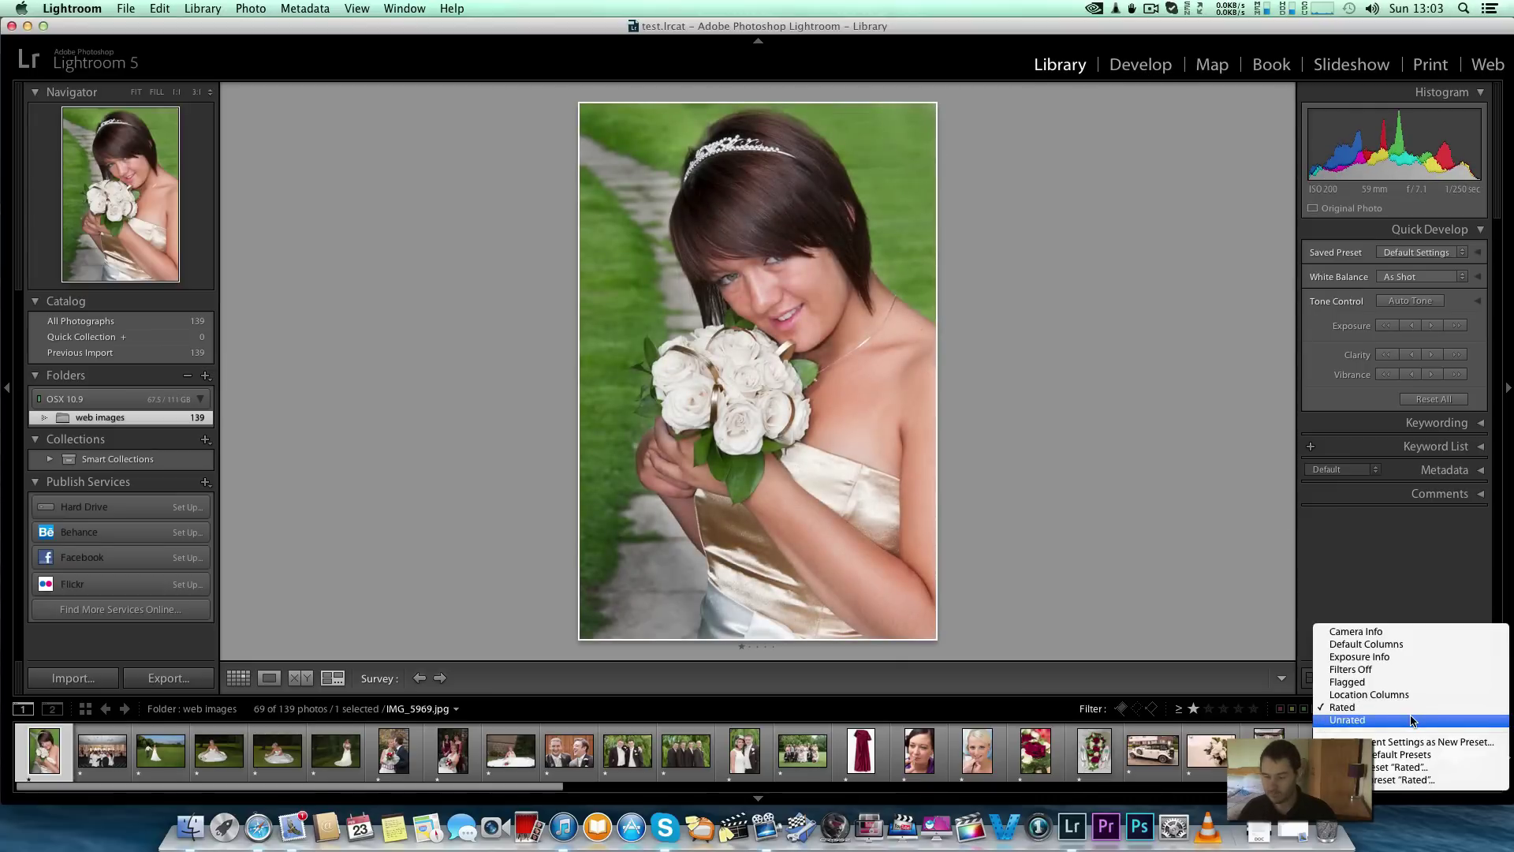
click(1351, 720)
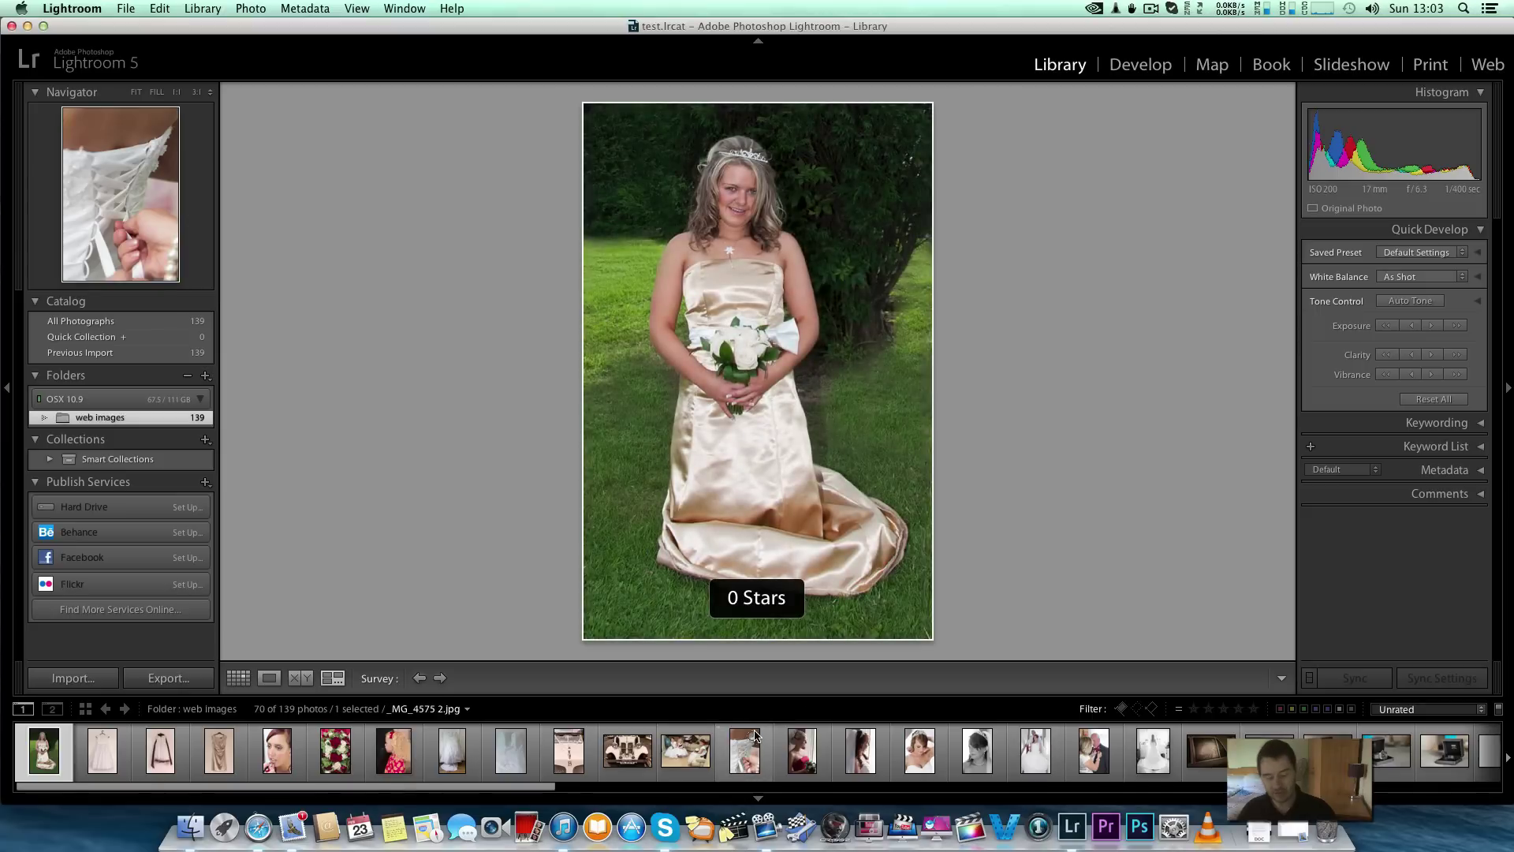
key(g)
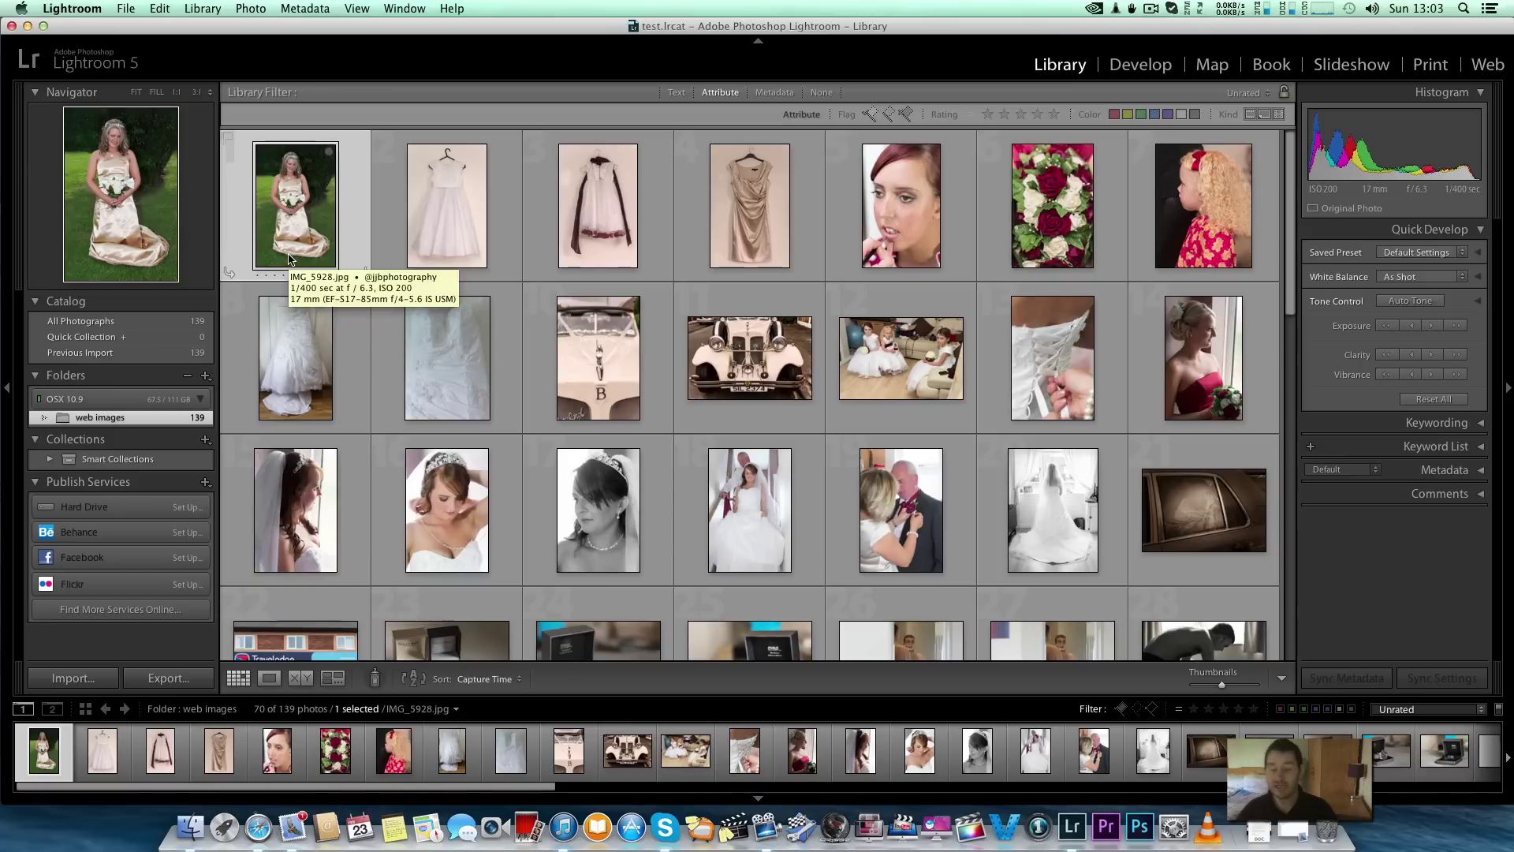
key(1)
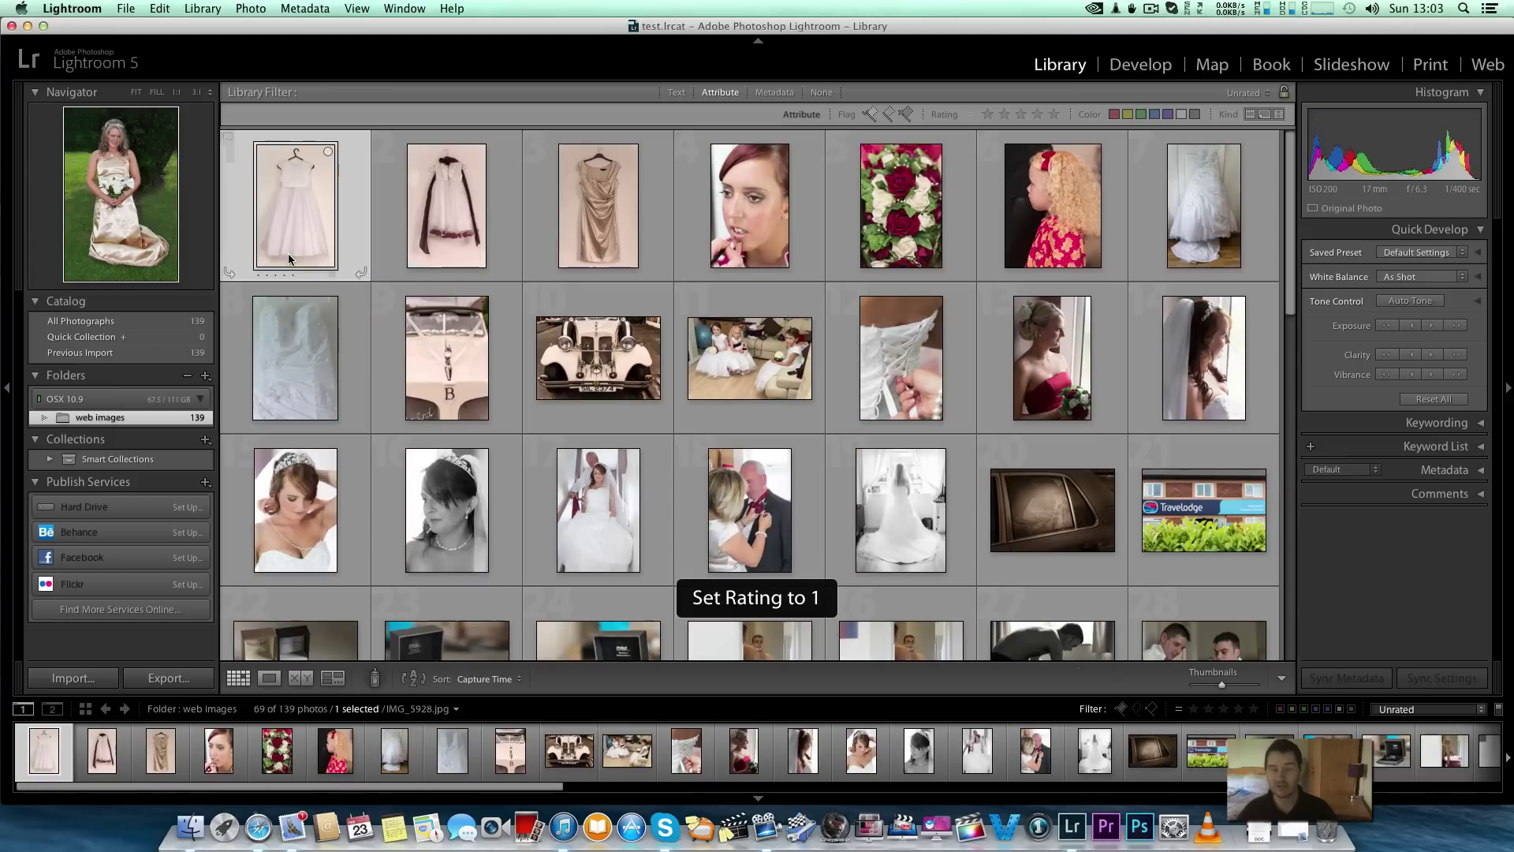
- Return to the Rated filter, now 70 photos, and open IMG_5928 in Develop
click(1420, 710)
click(1412, 695)
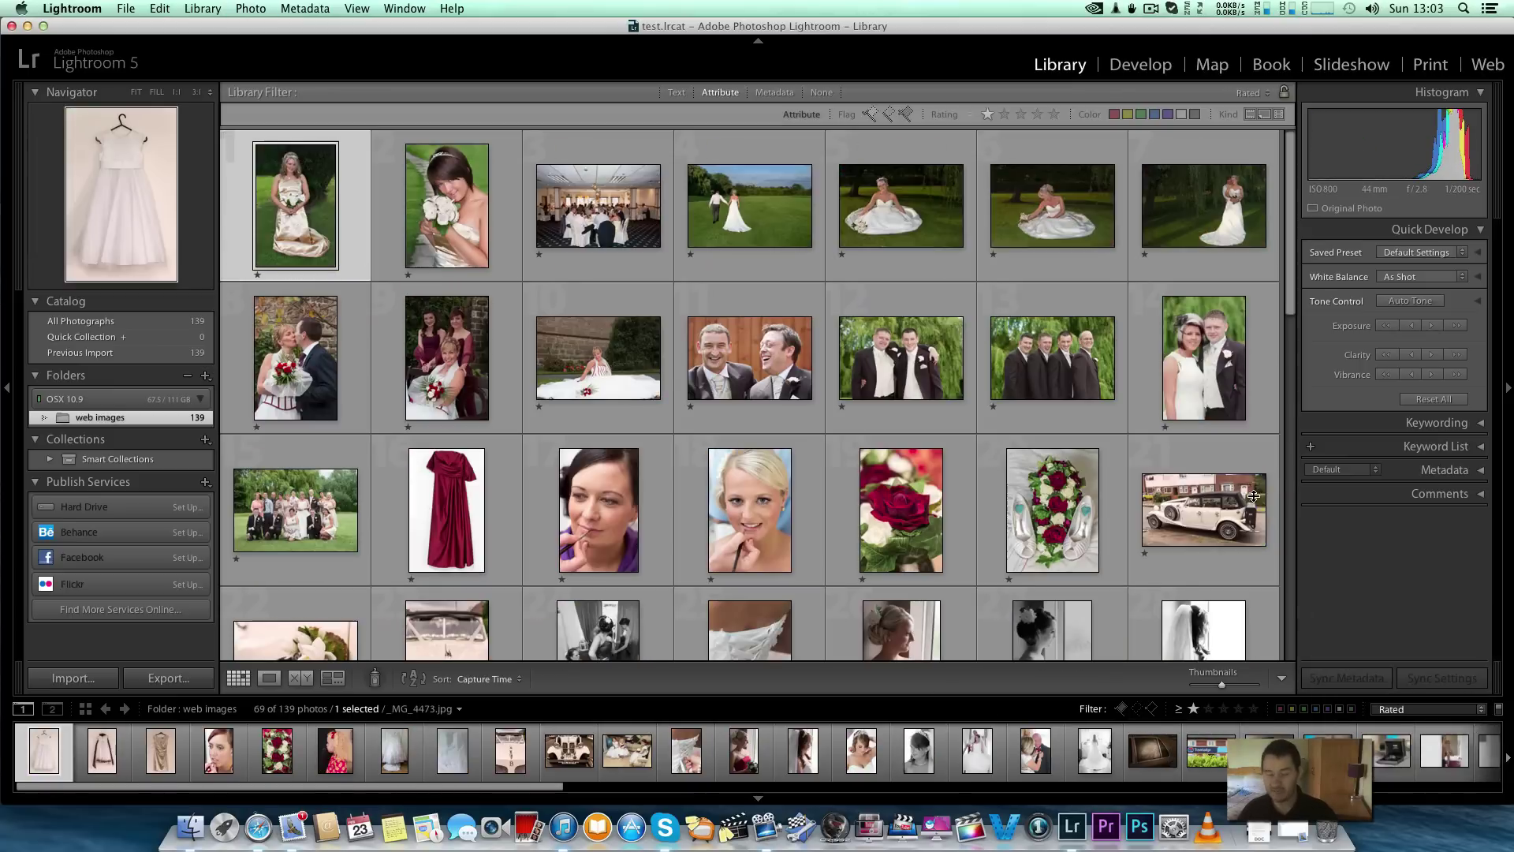
key(d)
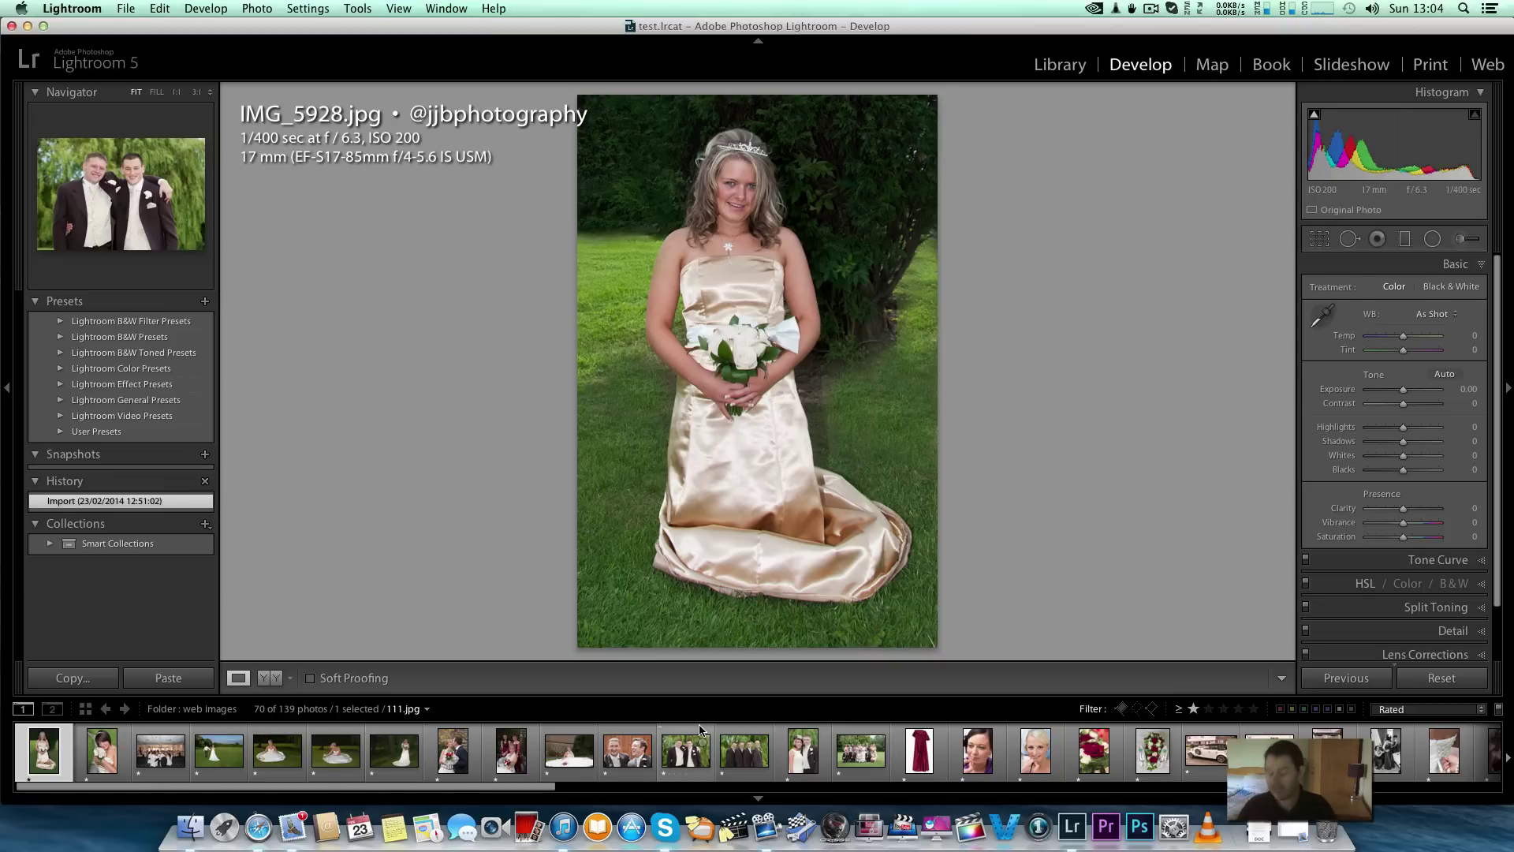
- Flip back and forth through the rated picks in the filmstrip
key(Right)
key(Left)
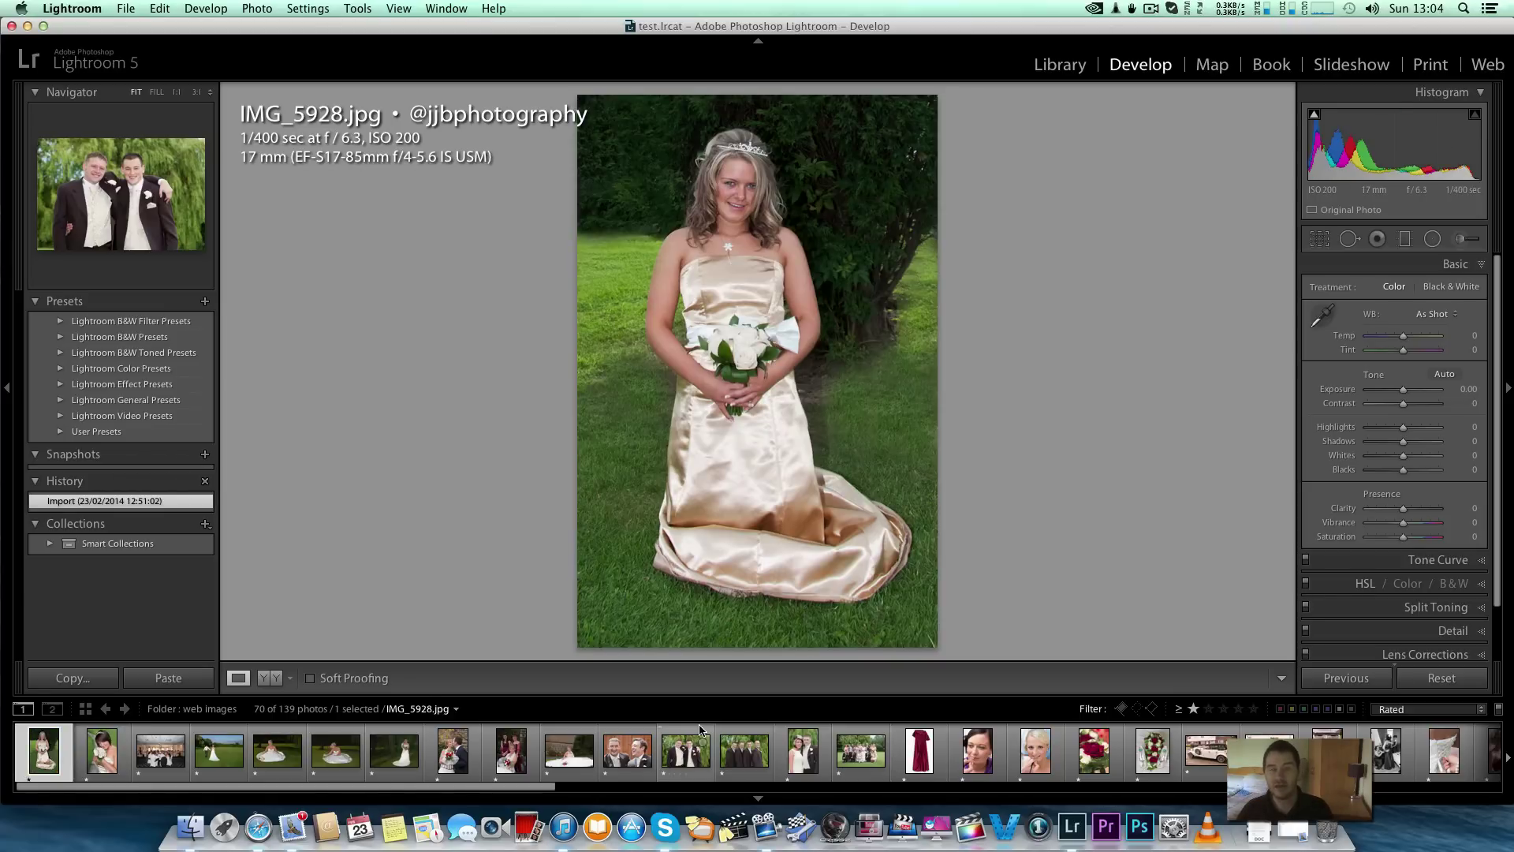
key(Right)
key(Right)
key(Right)
key(Right)
key(Right)
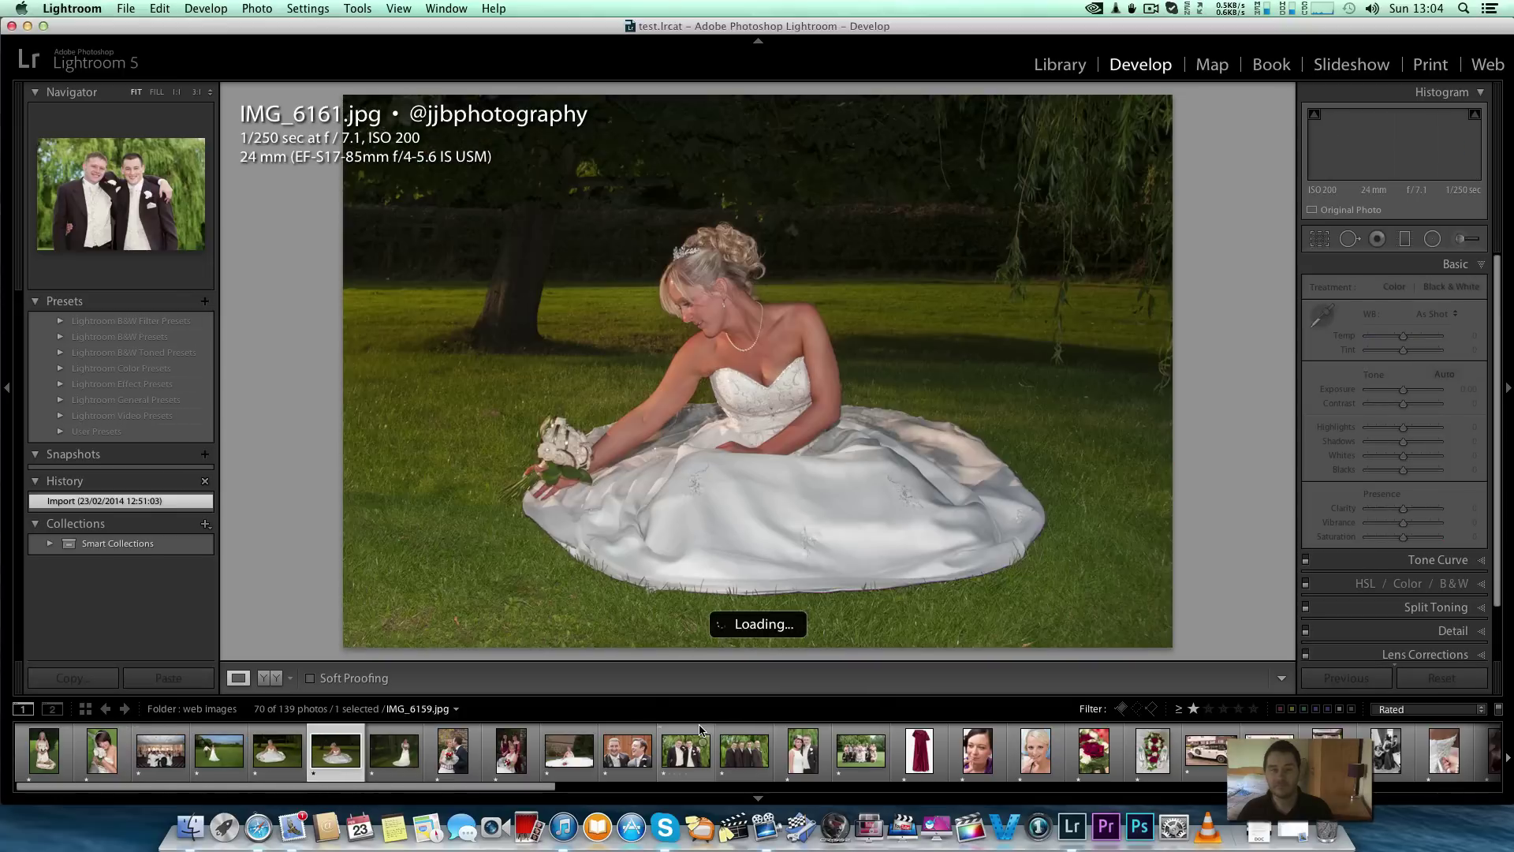
key(Right)
key(Right)
key(Left)
key(Left)
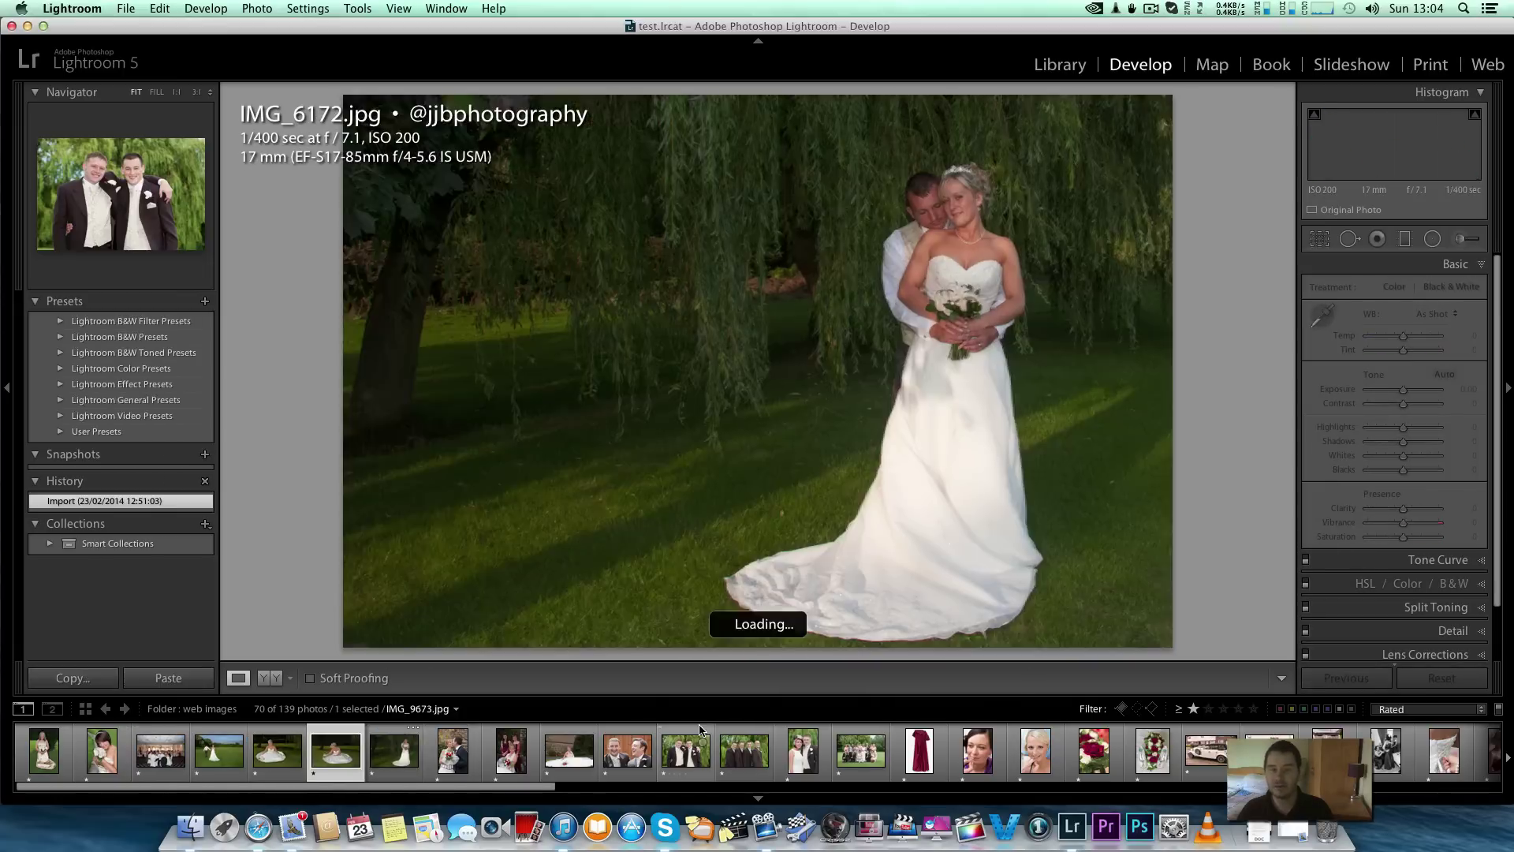
key(Left)
key(Left)
key(Left)
key(Left)
key(Left)
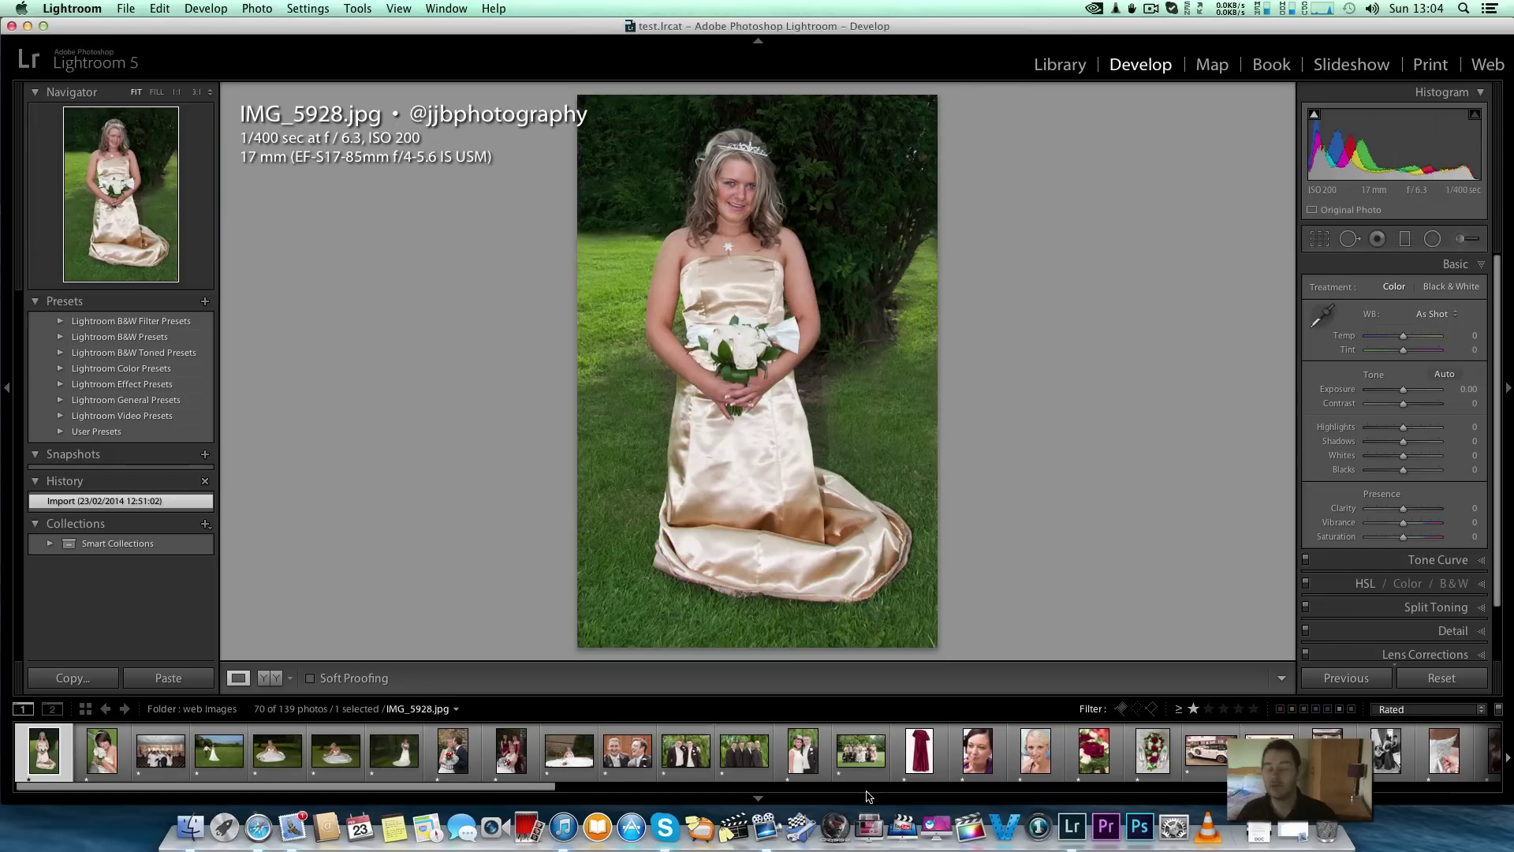
- Return to the Library grid with the Unrated filter showing the 69 unrated photos
click(1039, 65)
click(1412, 710)
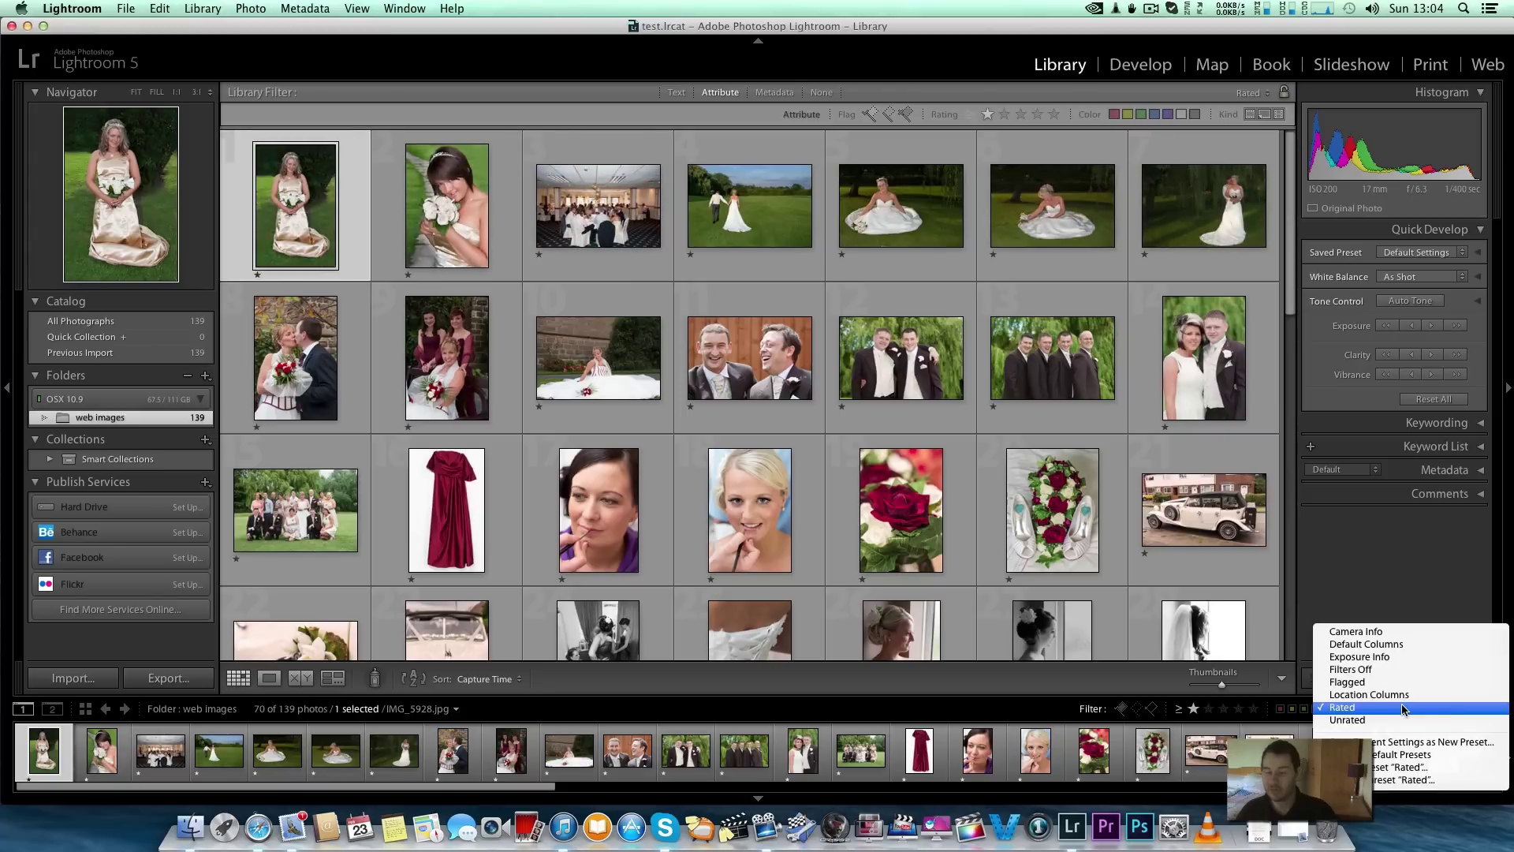
click(1391, 721)
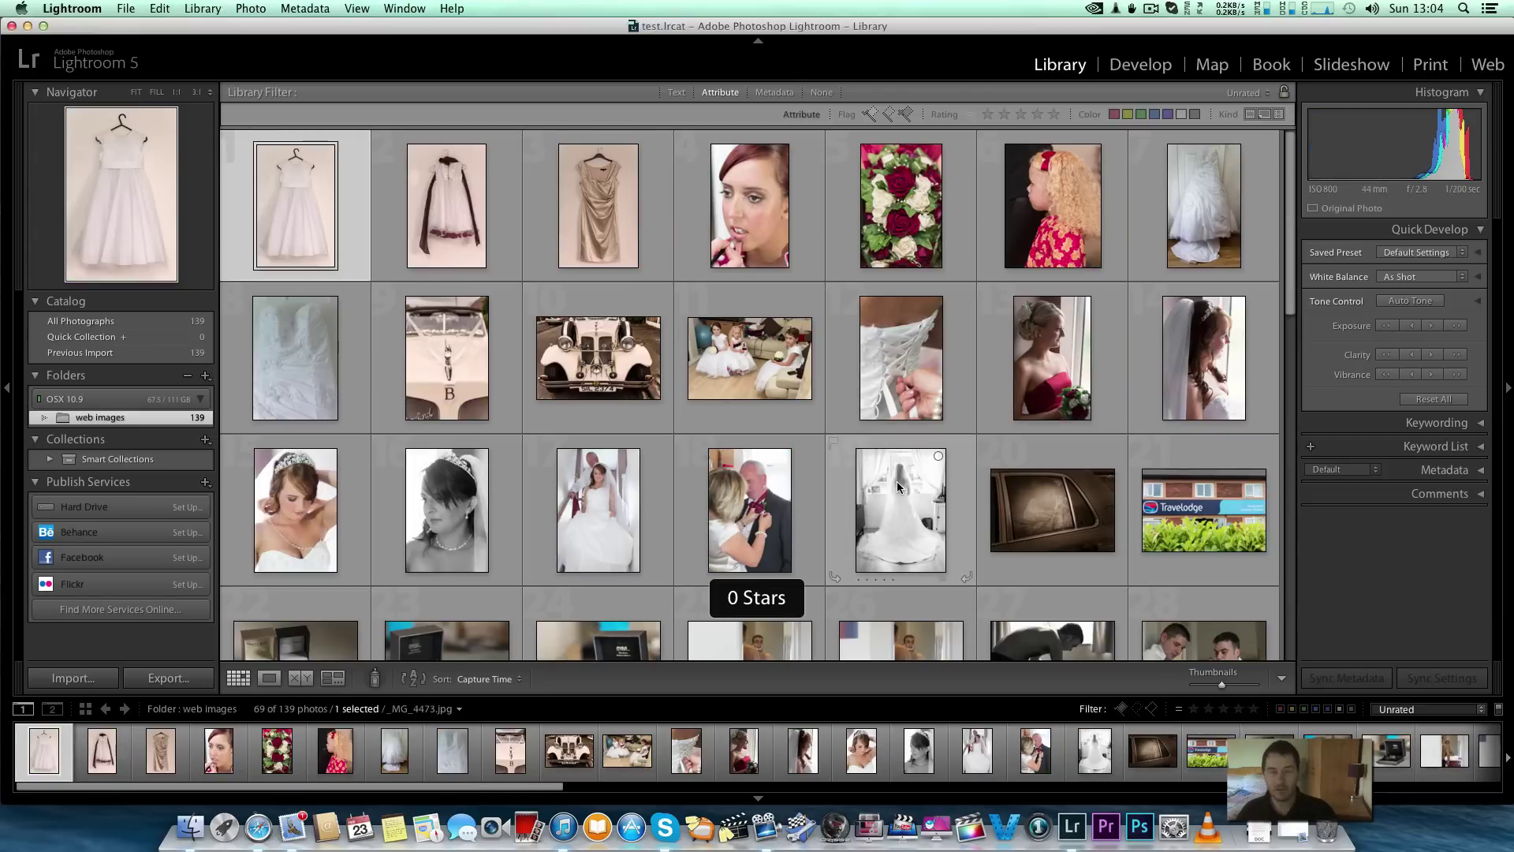
- Remove all 69 unrated photos from the catalog without deleting their files
key(super+a)
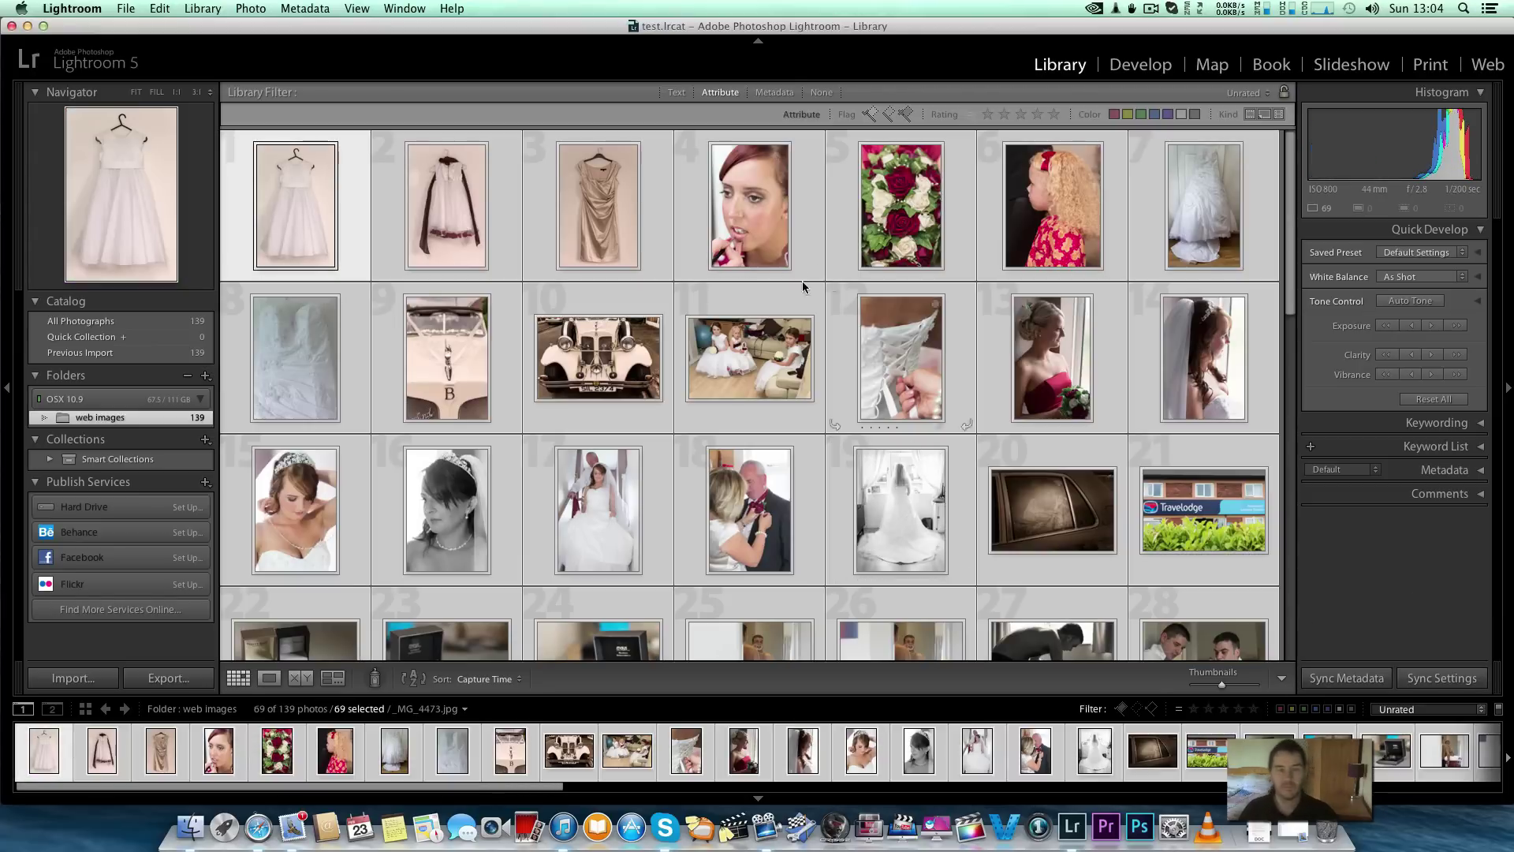
right_click(749, 215)
mouse_move(813, 606)
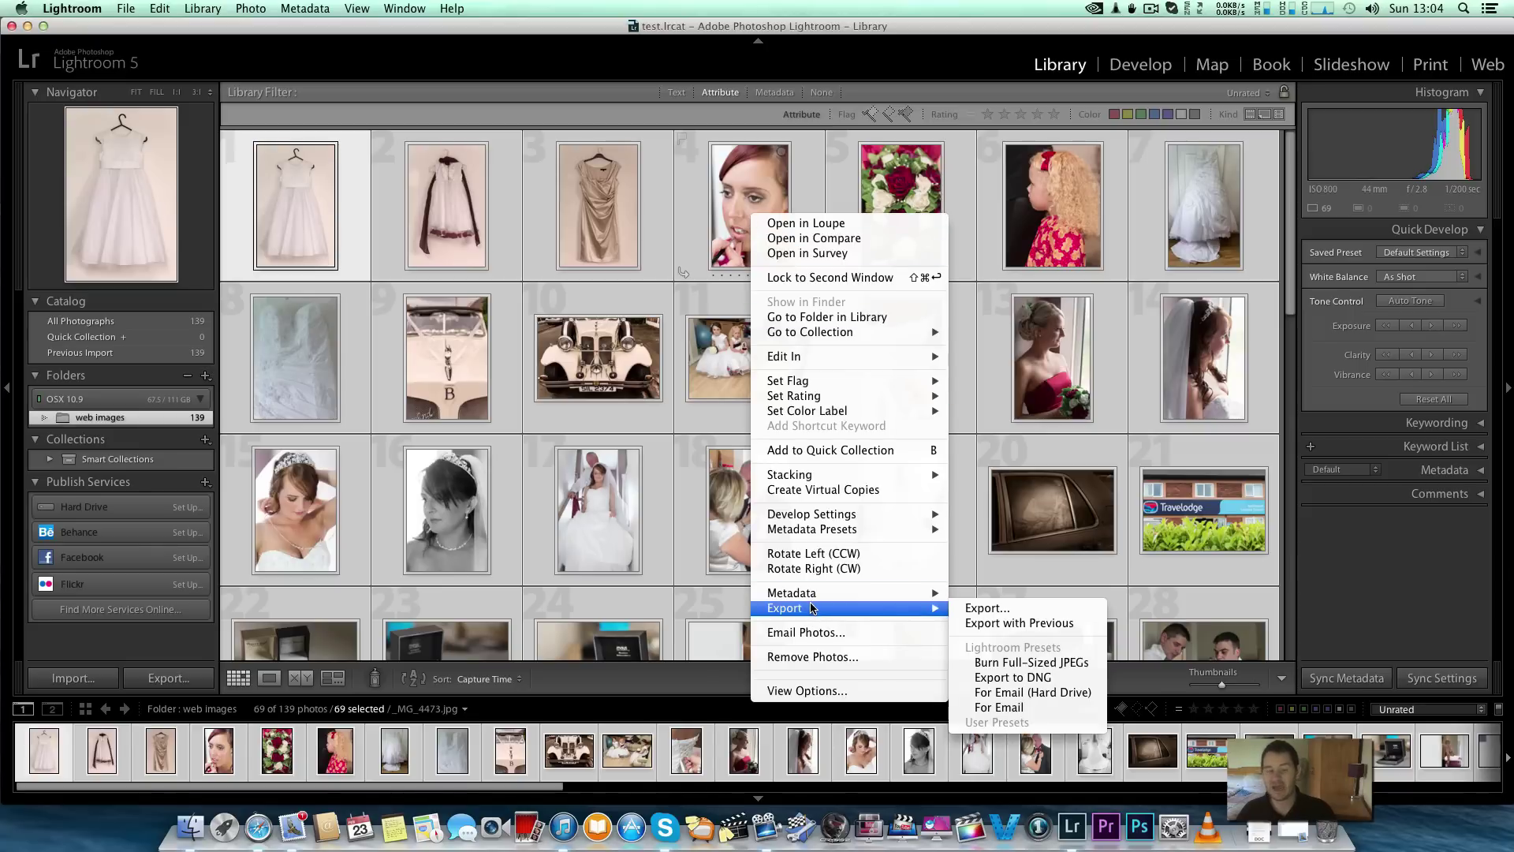
click(836, 658)
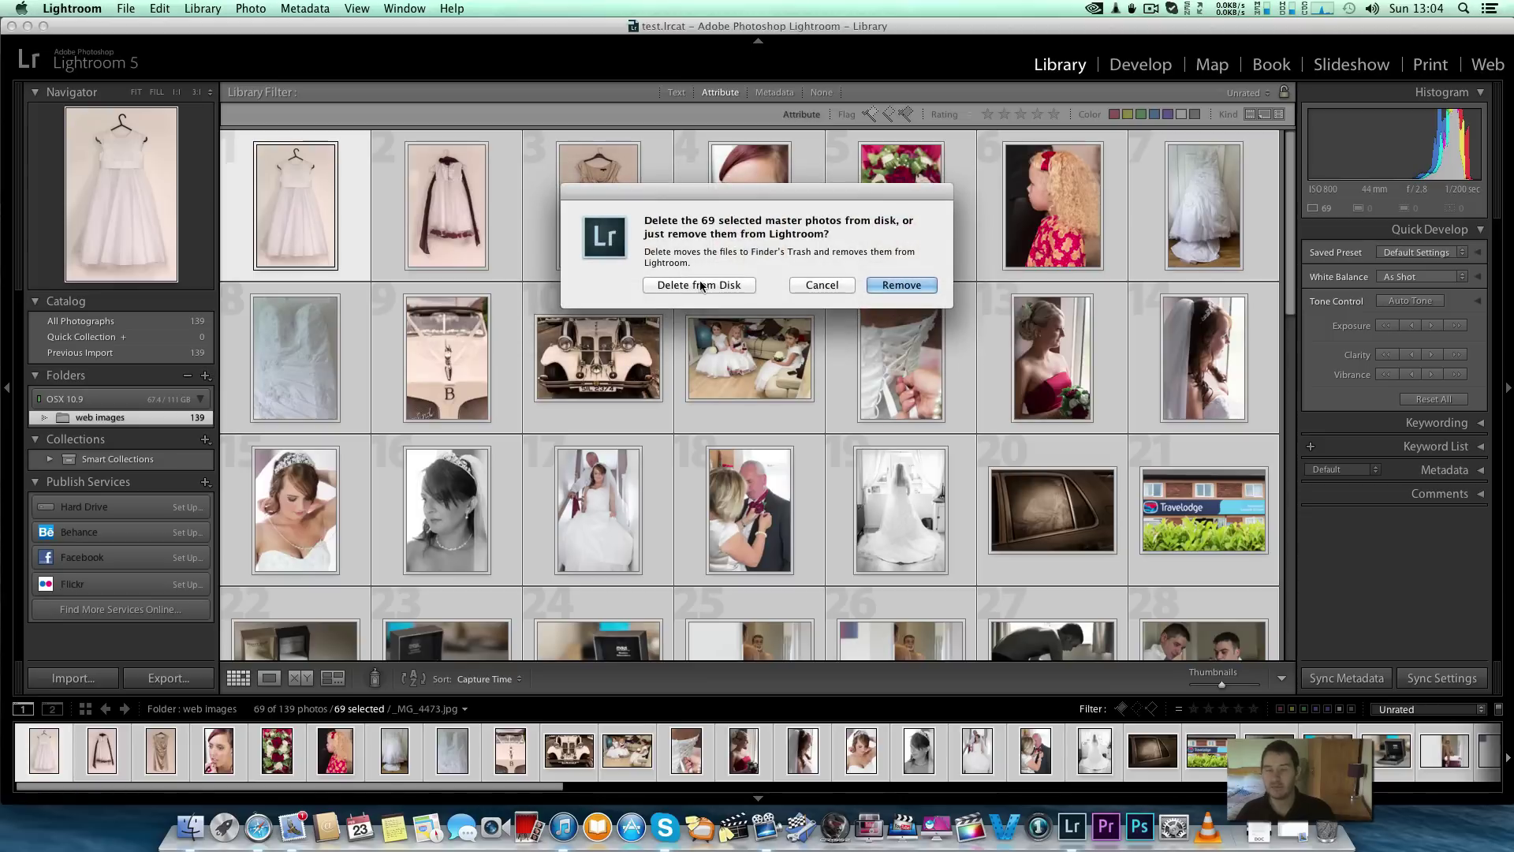
click(920, 284)
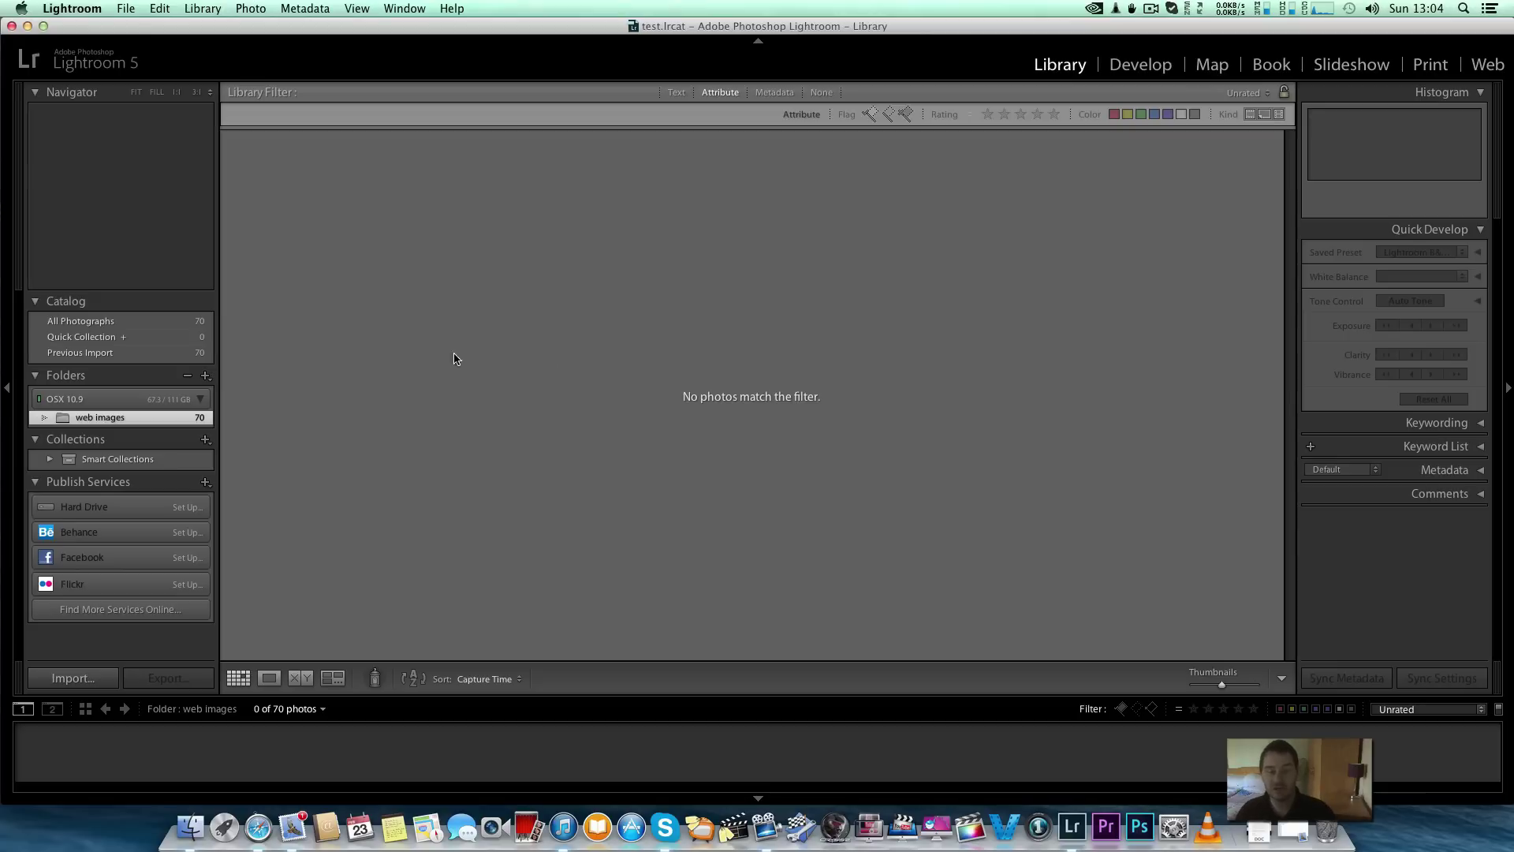
- Filter to Rated photos and create a 'picked final' subfolder inside web images
click(1433, 708)
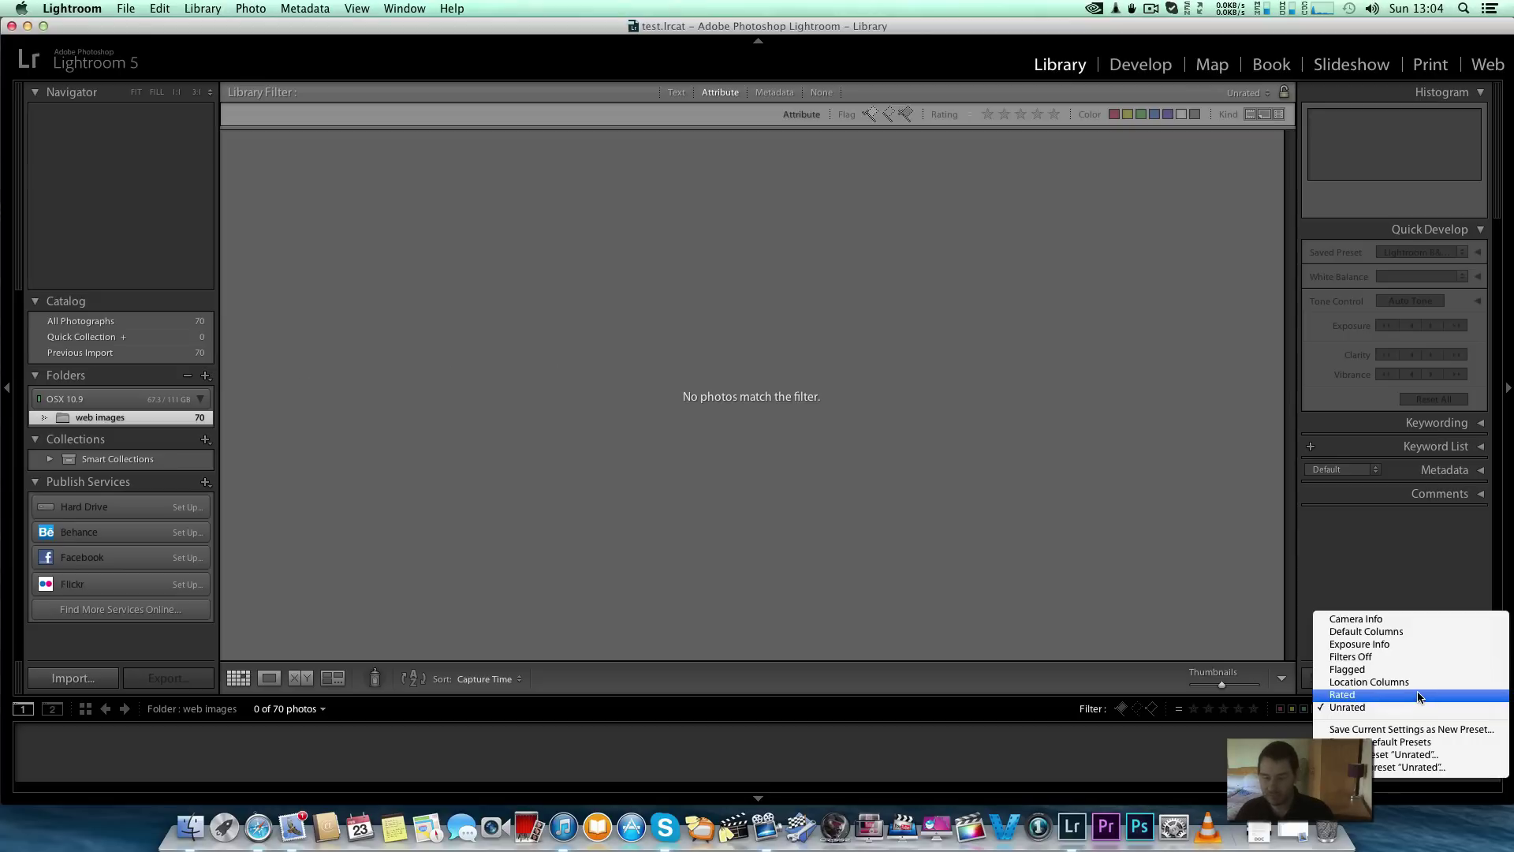
click(1418, 692)
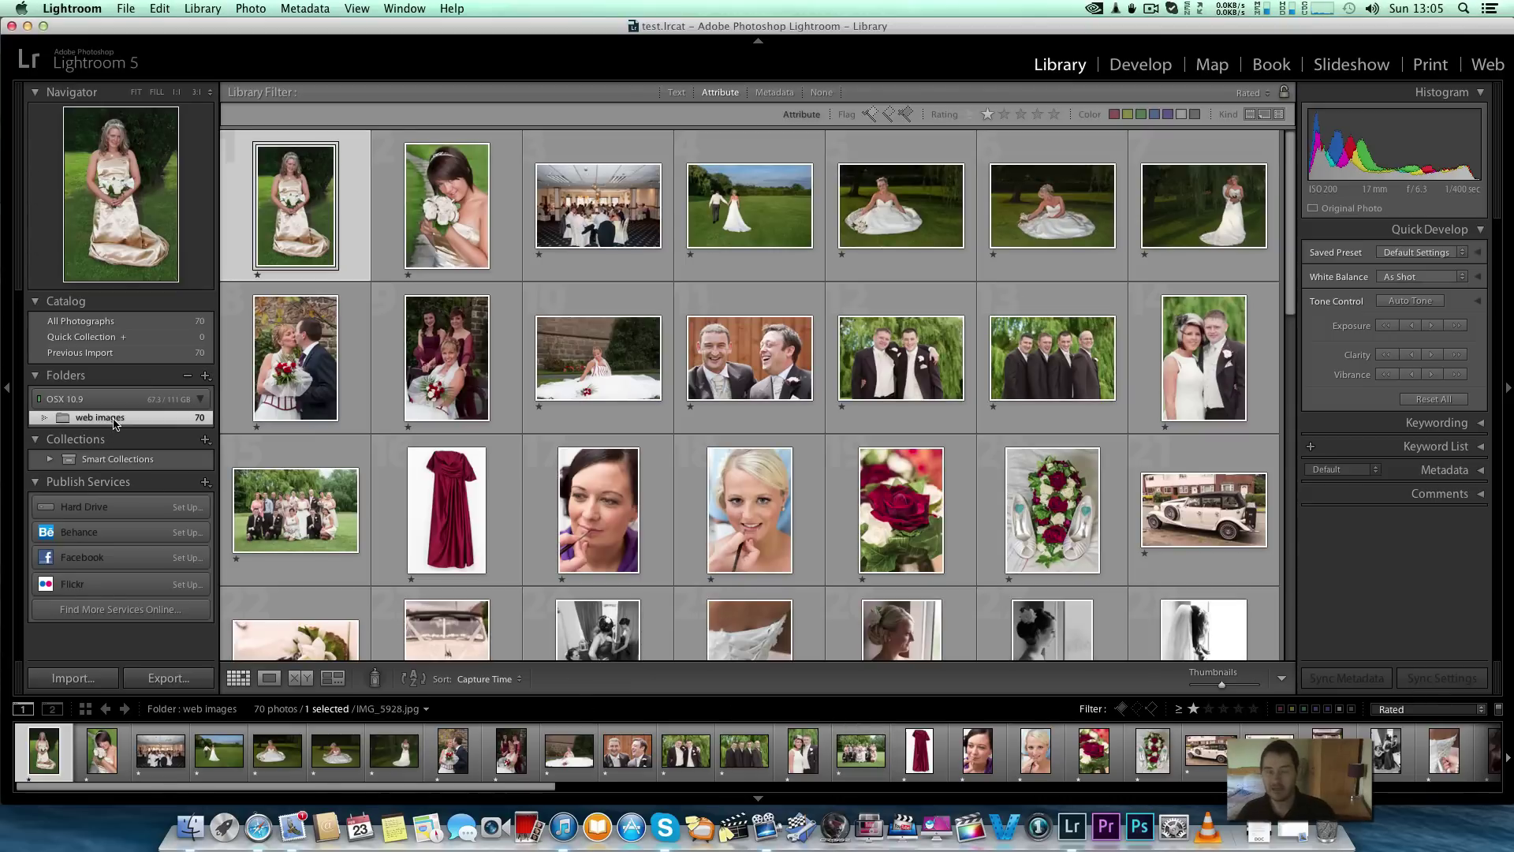
right_click(116, 423)
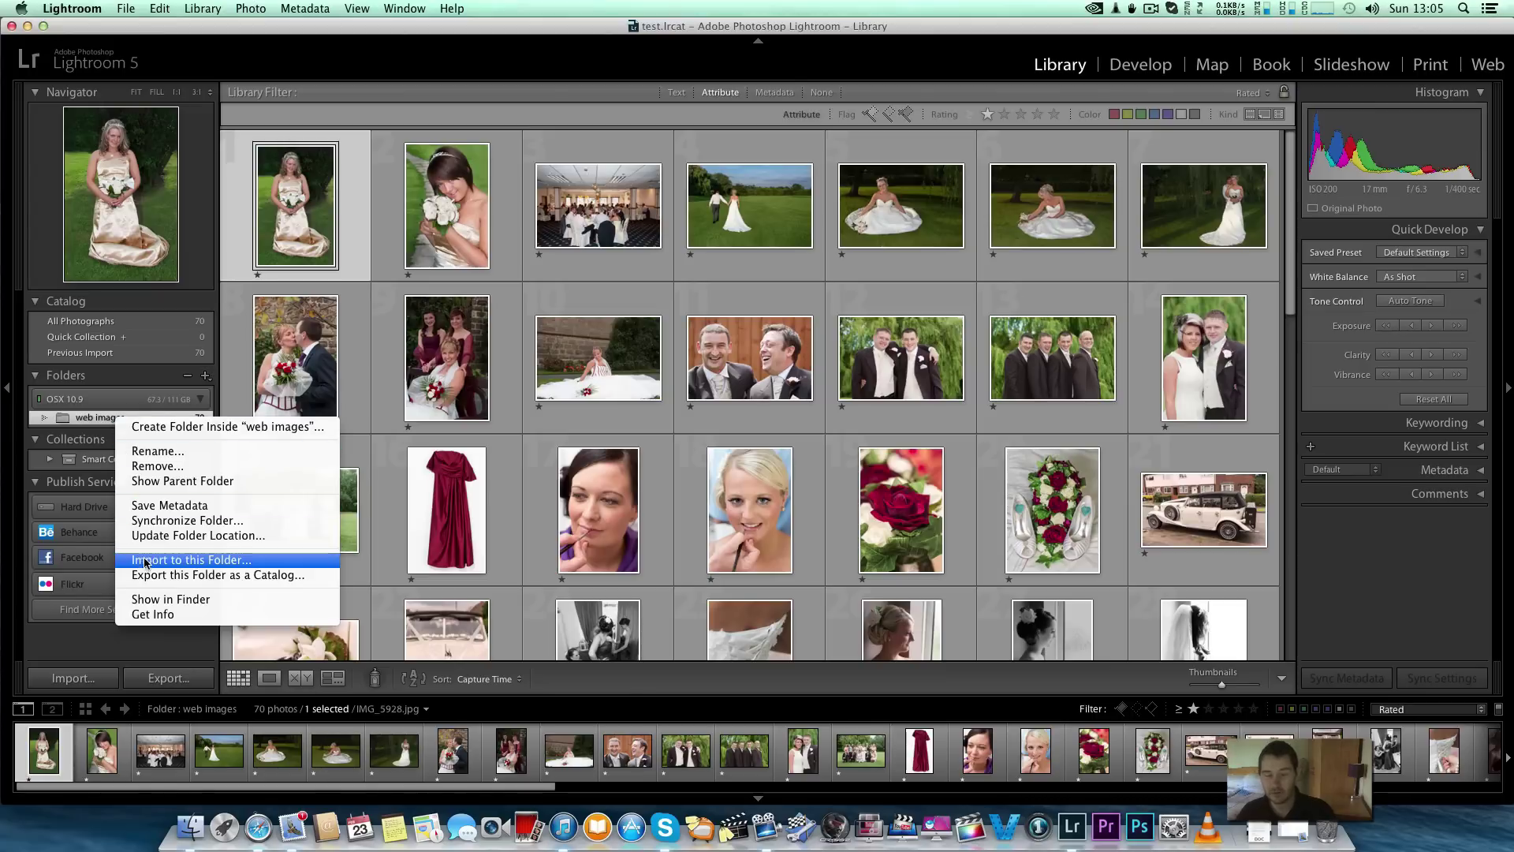
click(144, 429)
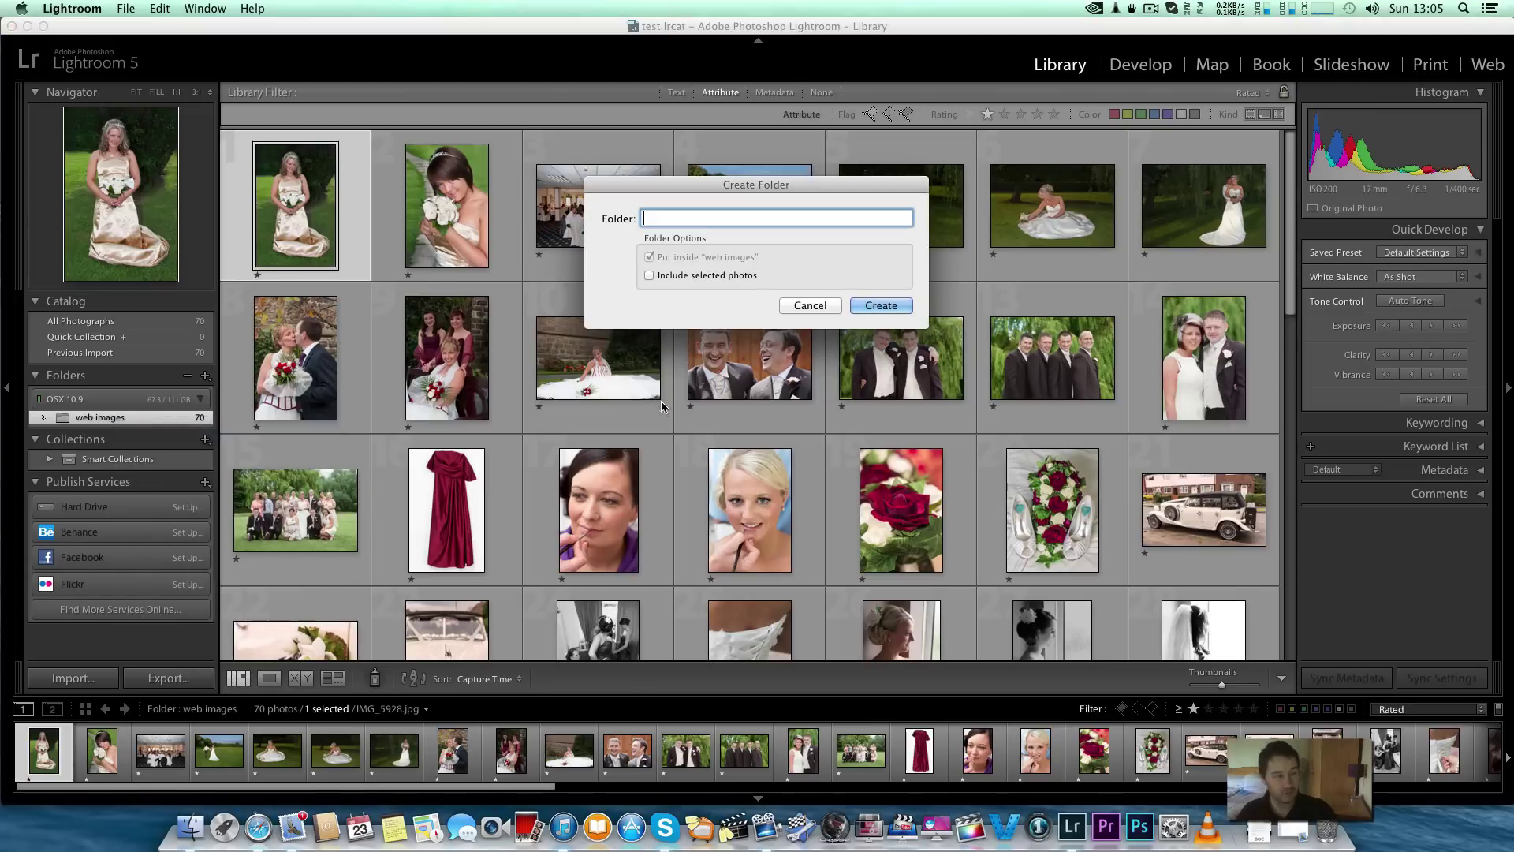
text(p)
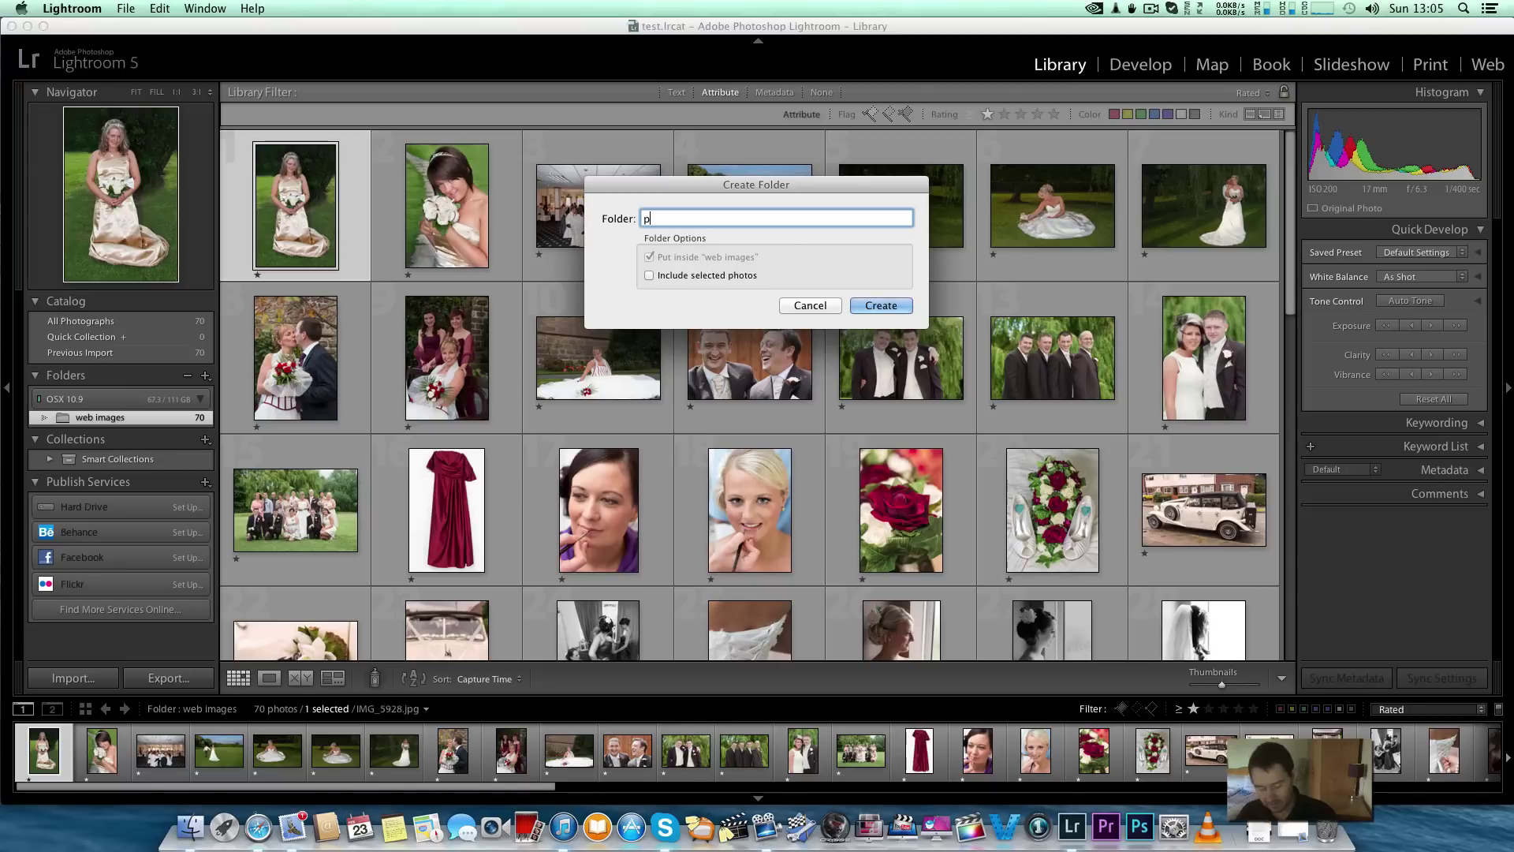
text(icked final)
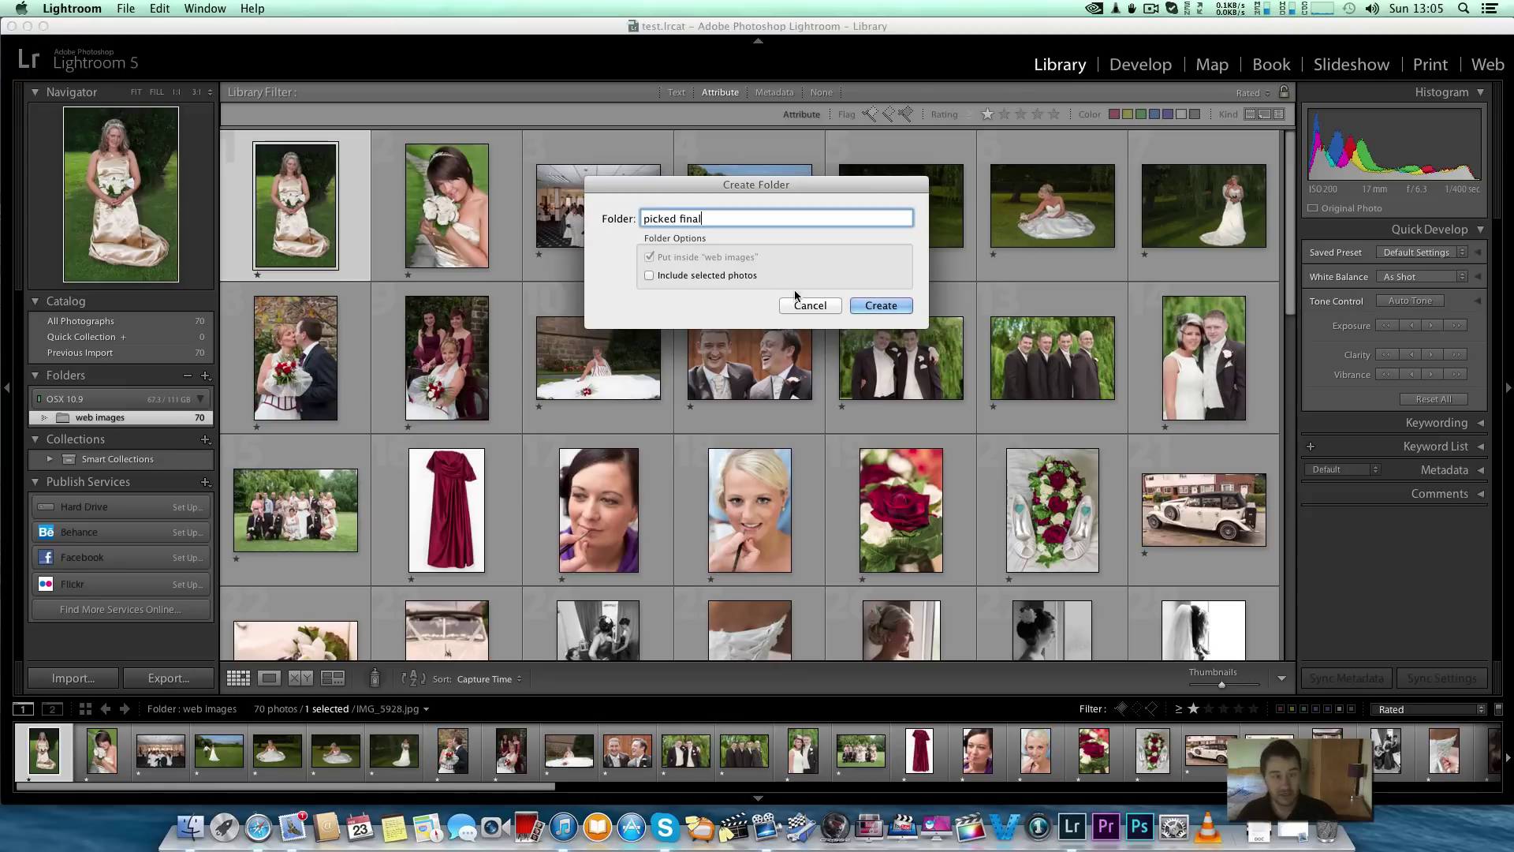
click(877, 306)
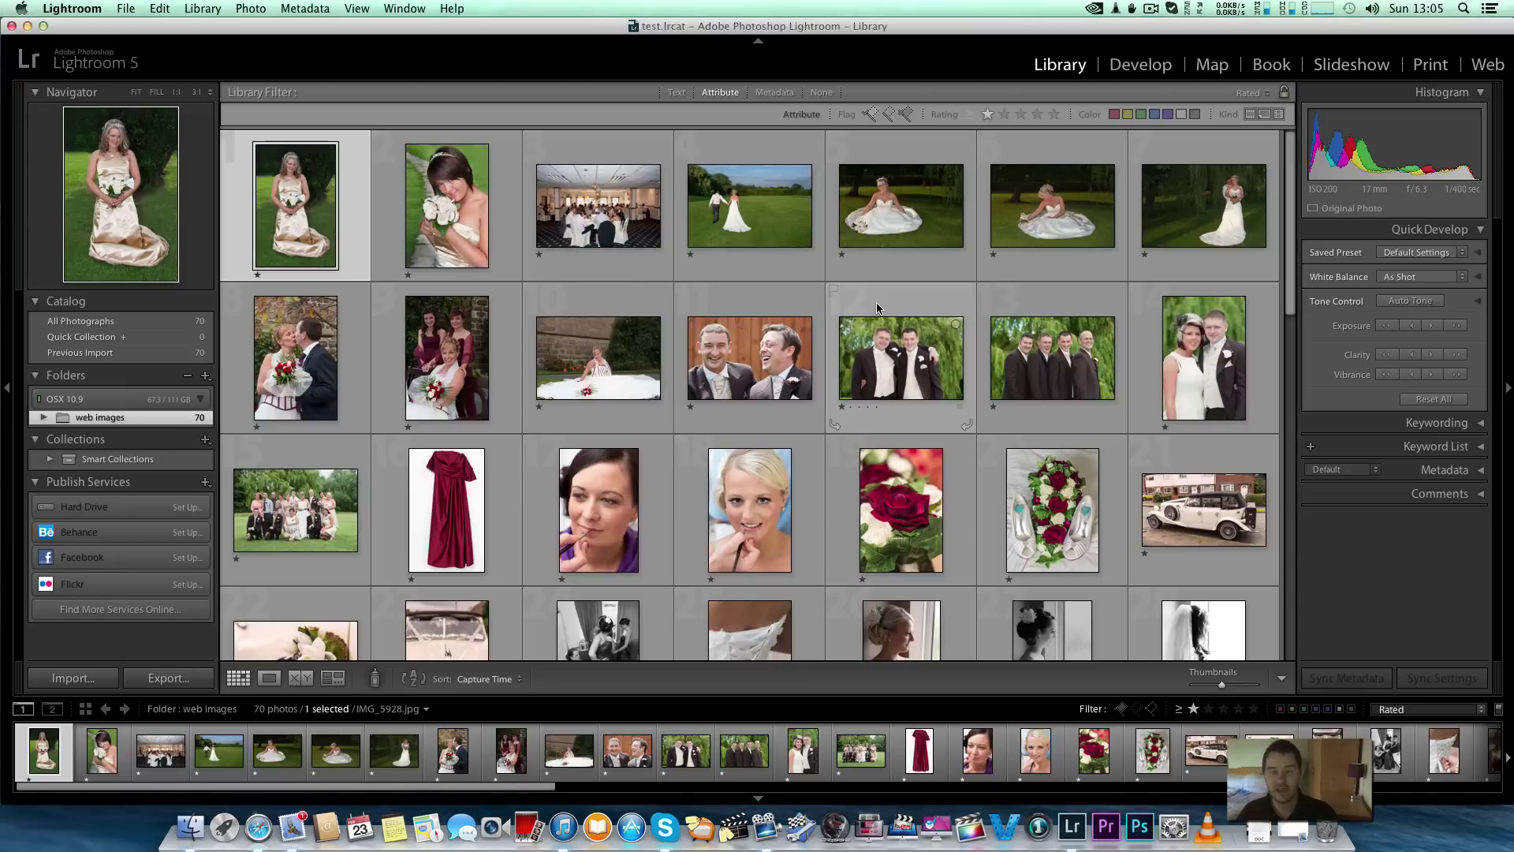
click(42, 418)
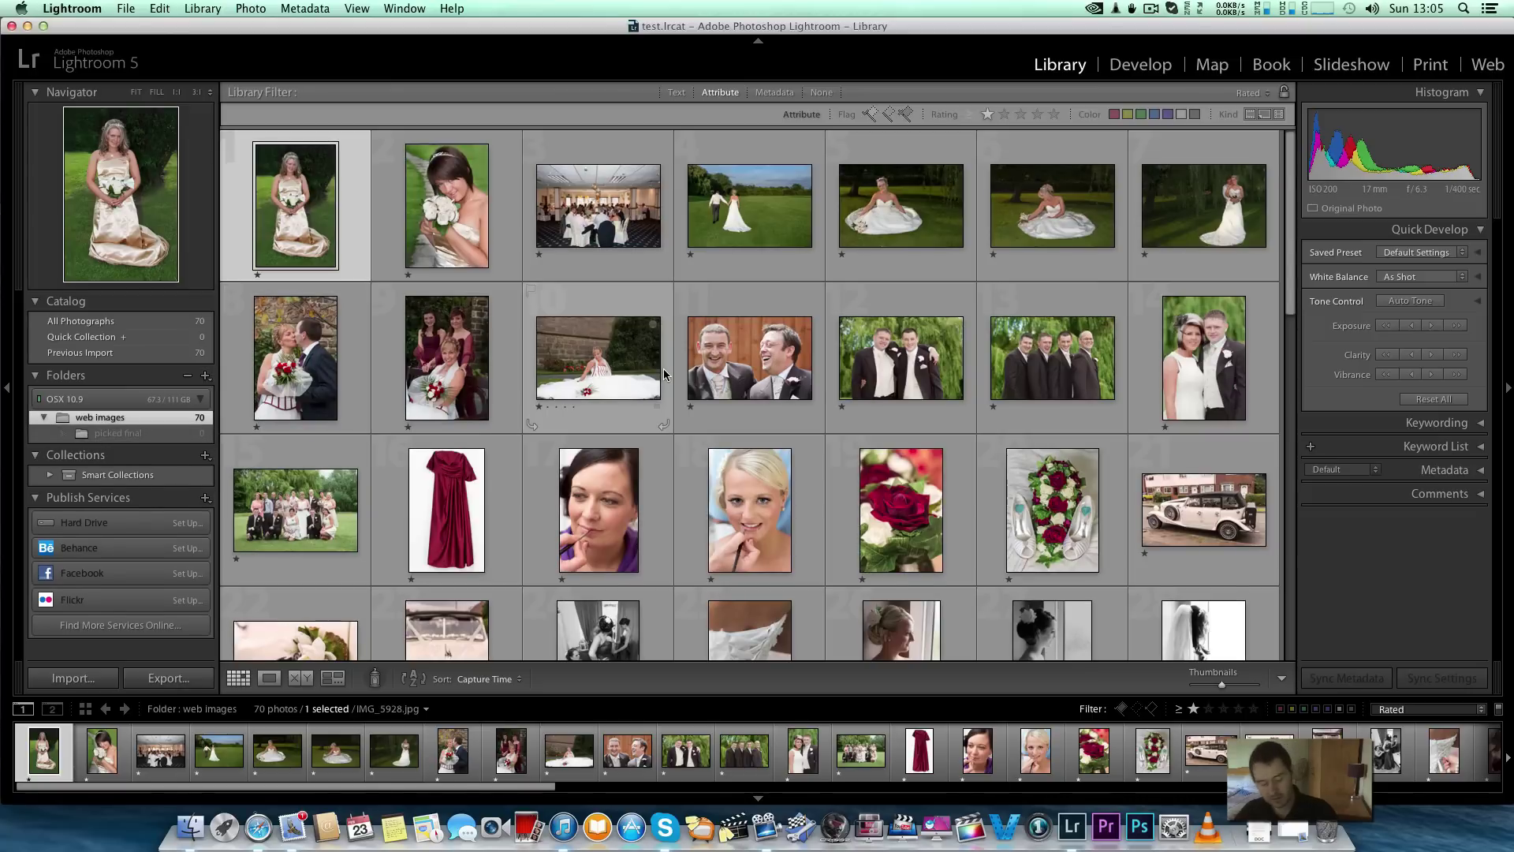
- Move all 70 rated photos into the picked final folder on disk
key(super+a)
drag(467, 227, 163, 440)
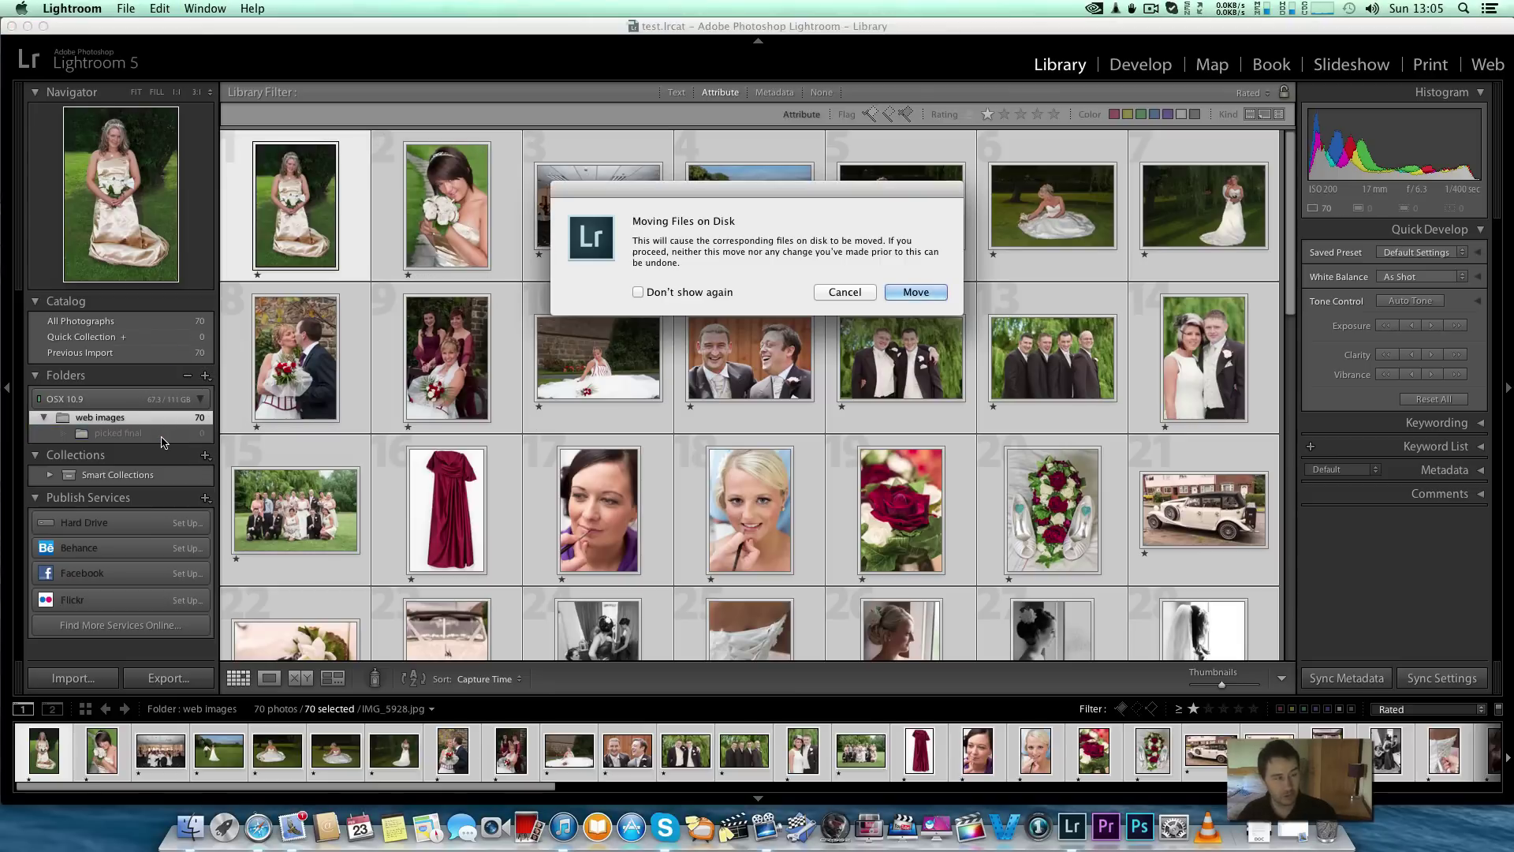
click(668, 294)
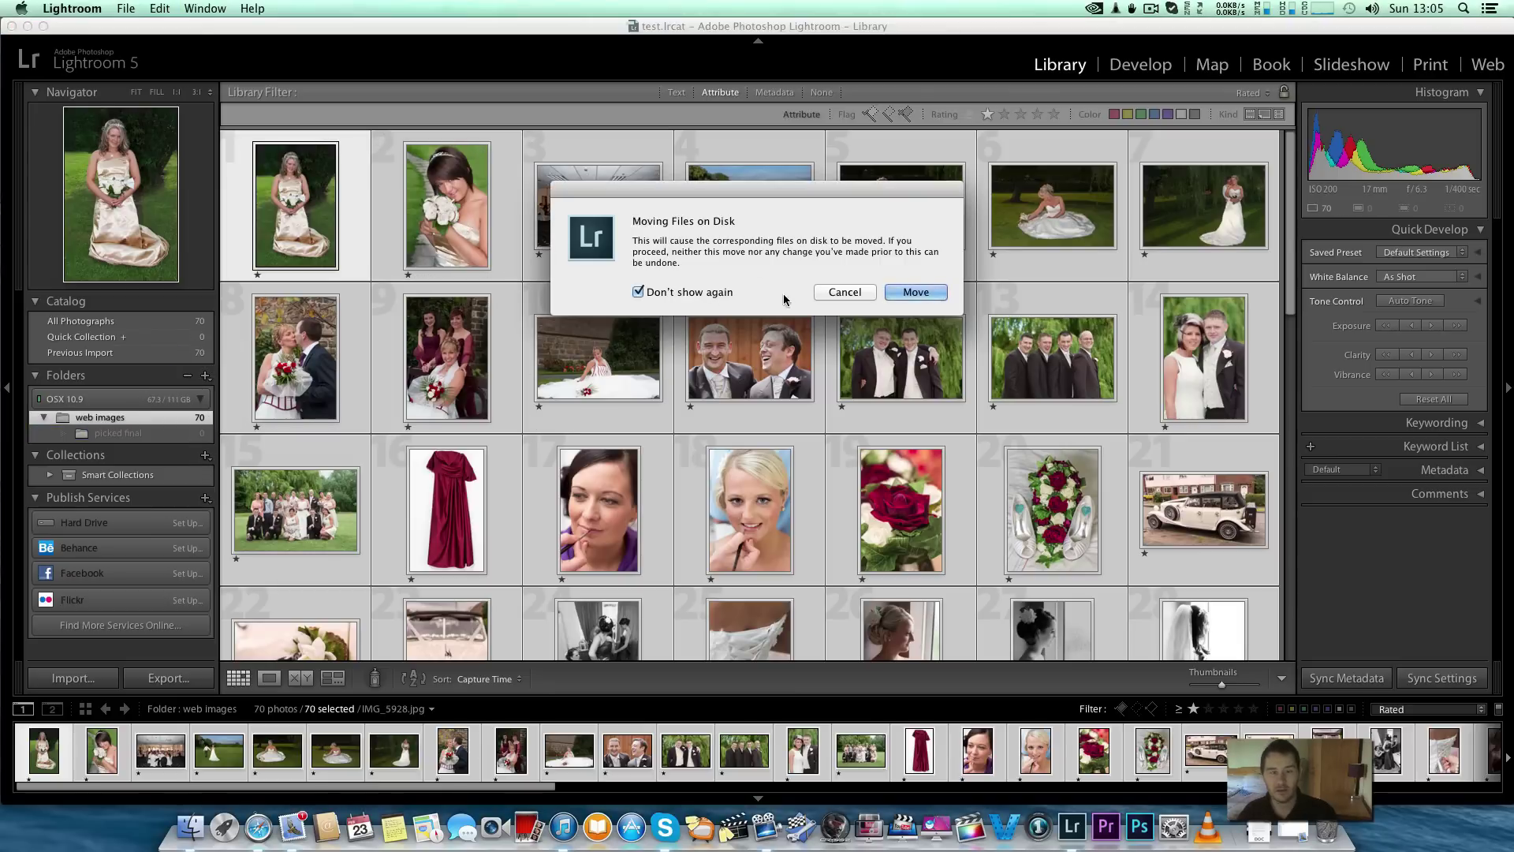
click(917, 293)
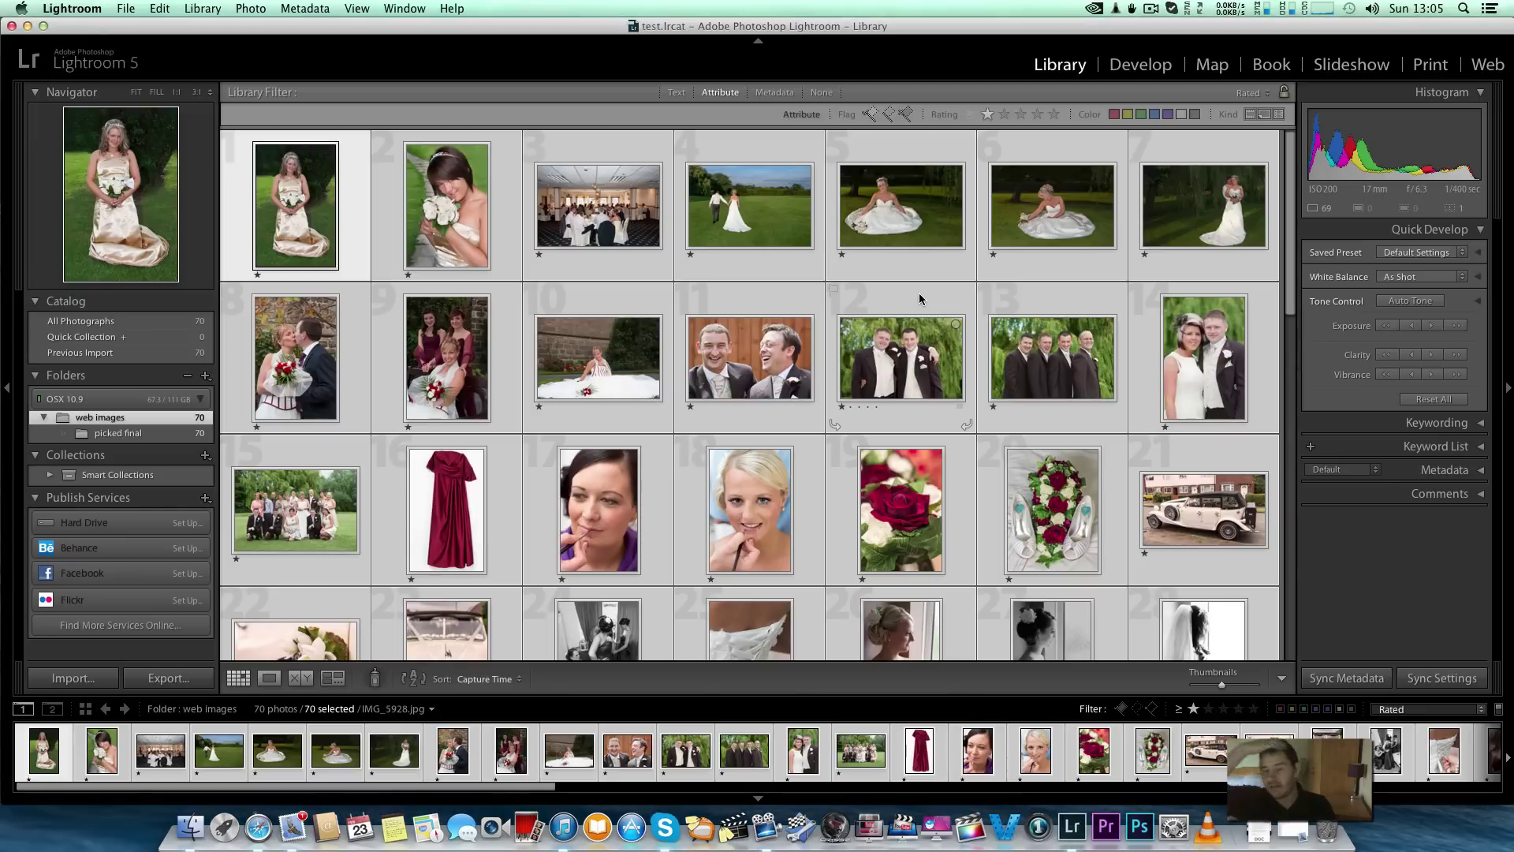
- Open web images in Finder and look through the picked final folder
click(27, 26)
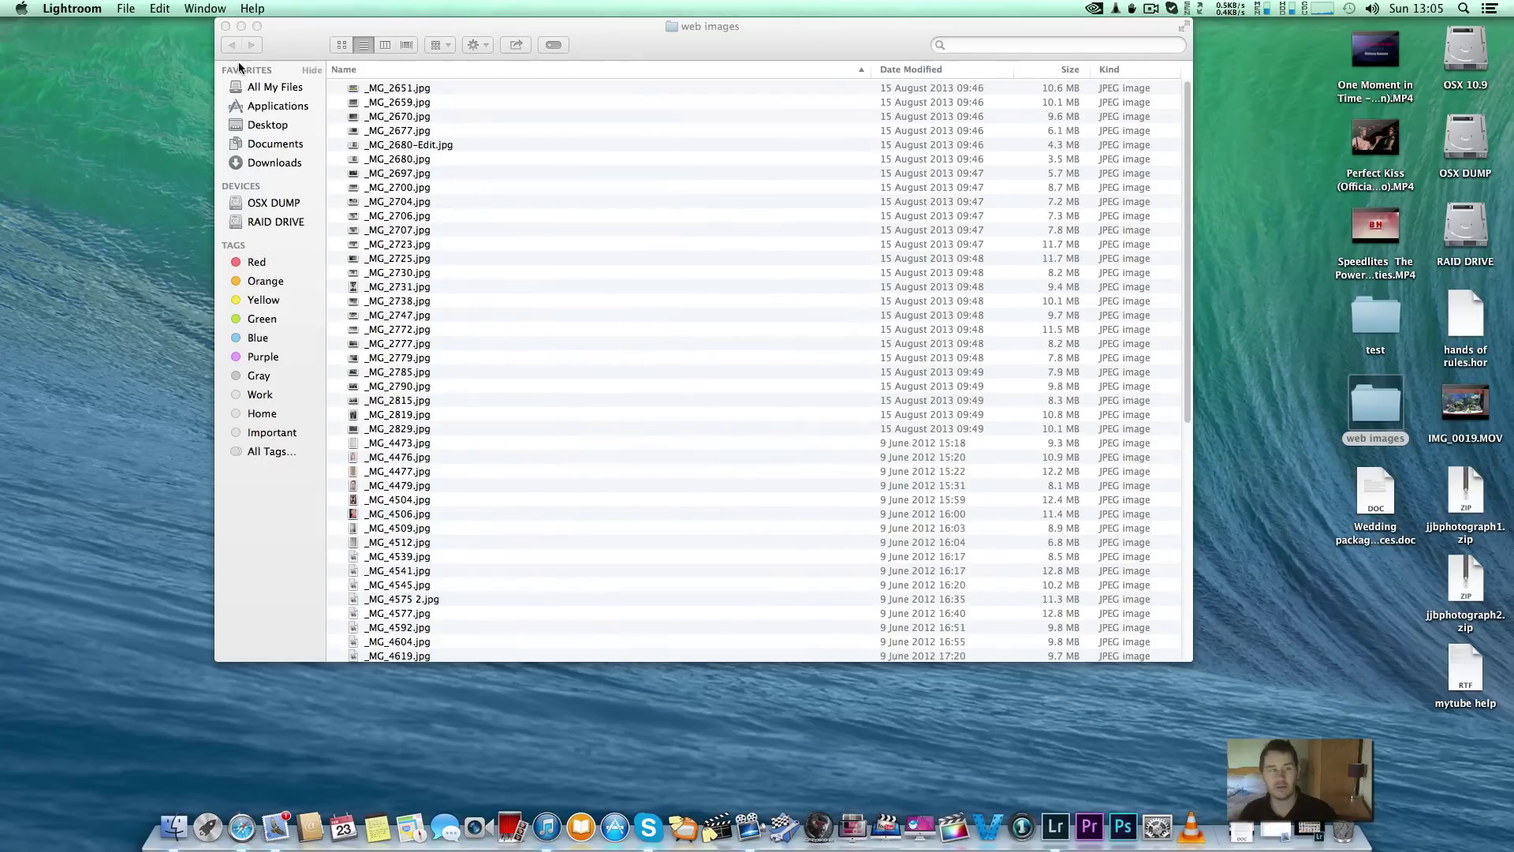
click(225, 26)
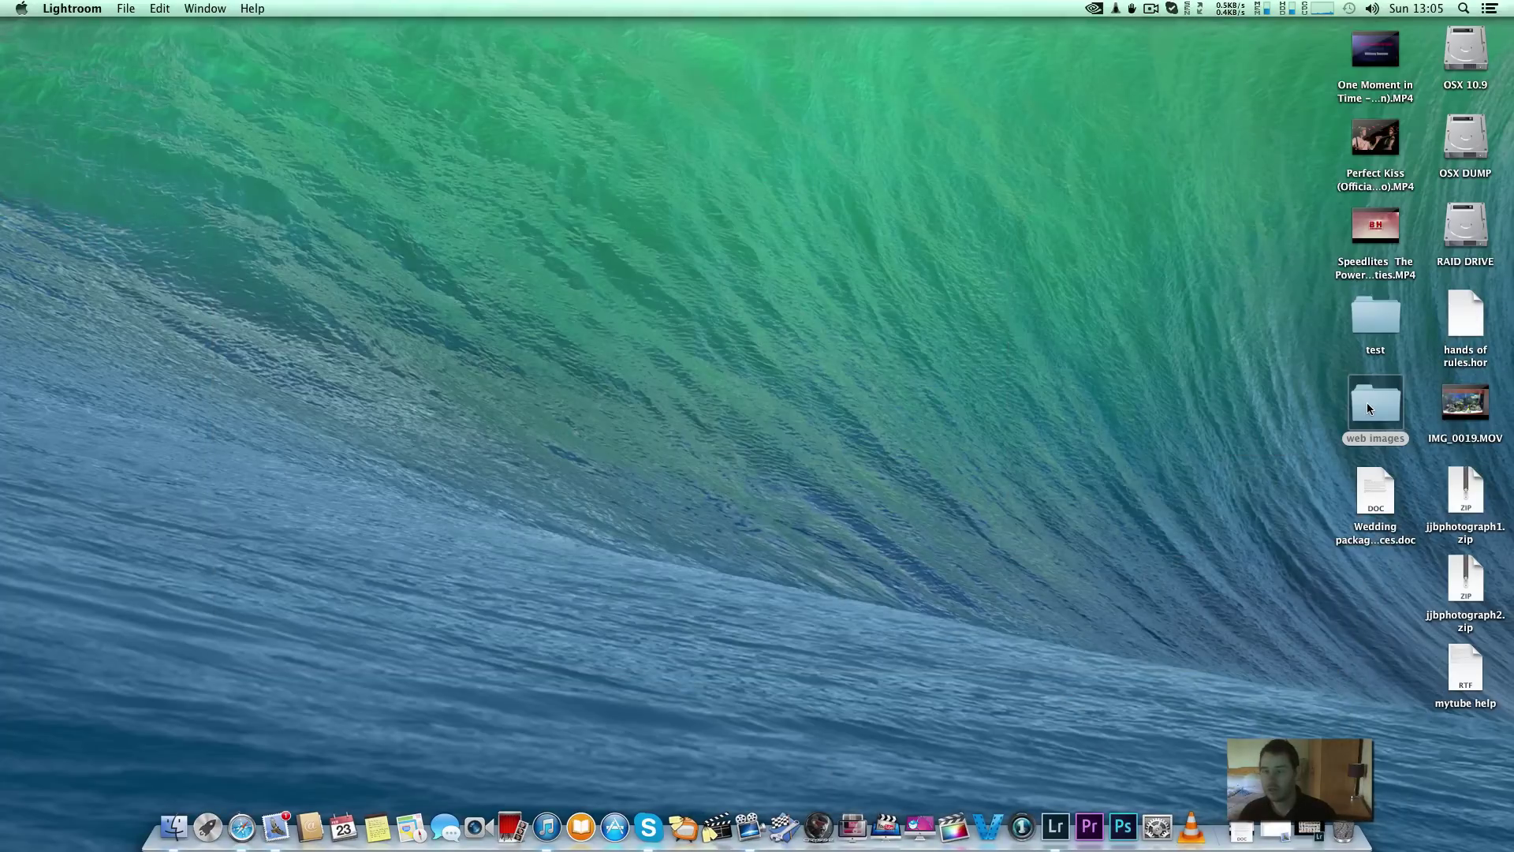
double_click(1367, 403)
scroll(478, 274, down, 15)
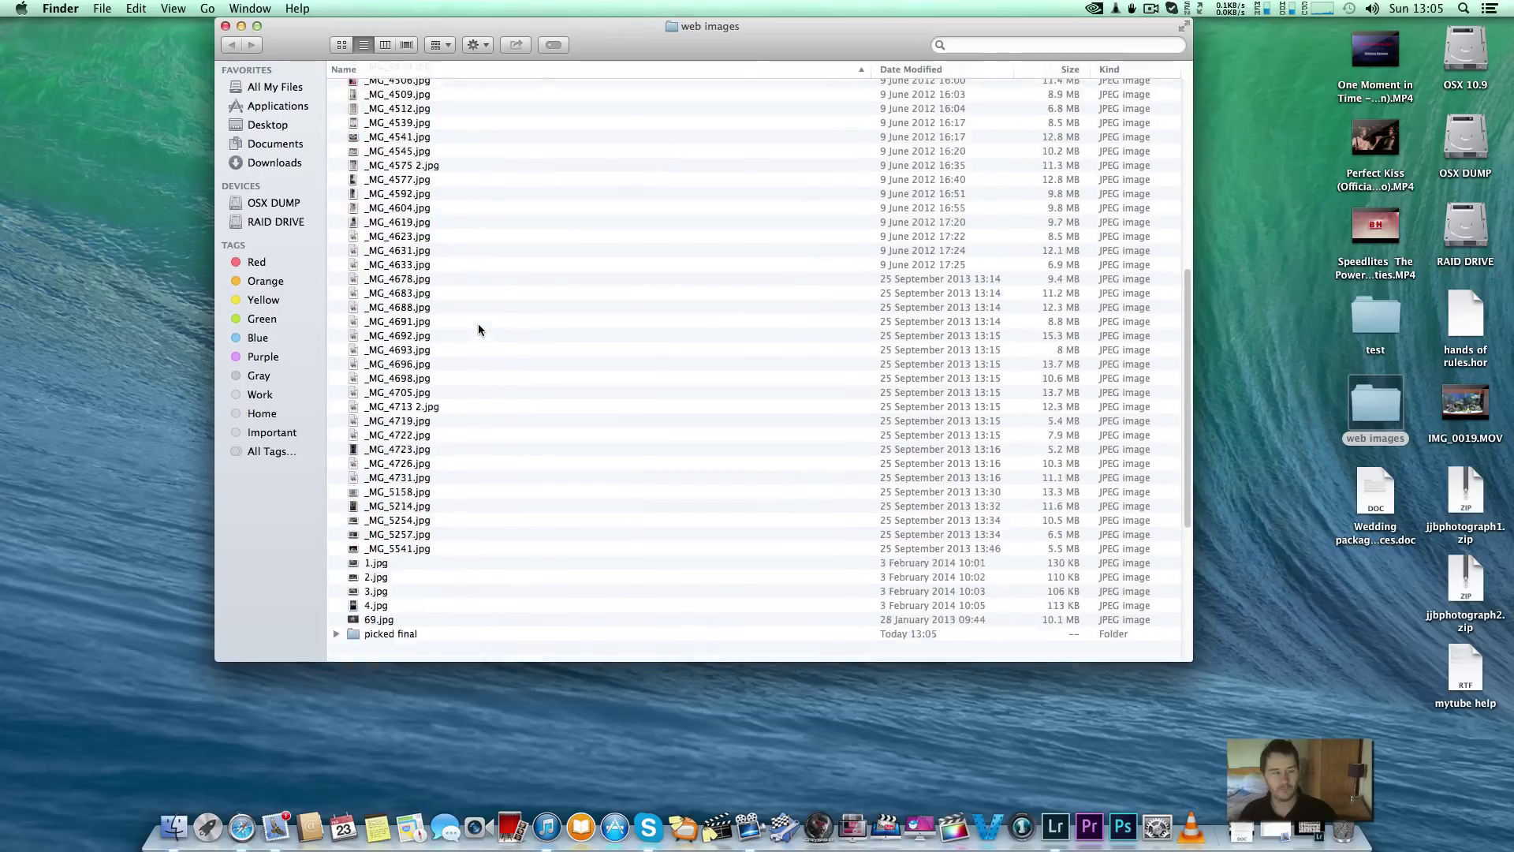
double_click(412, 333)
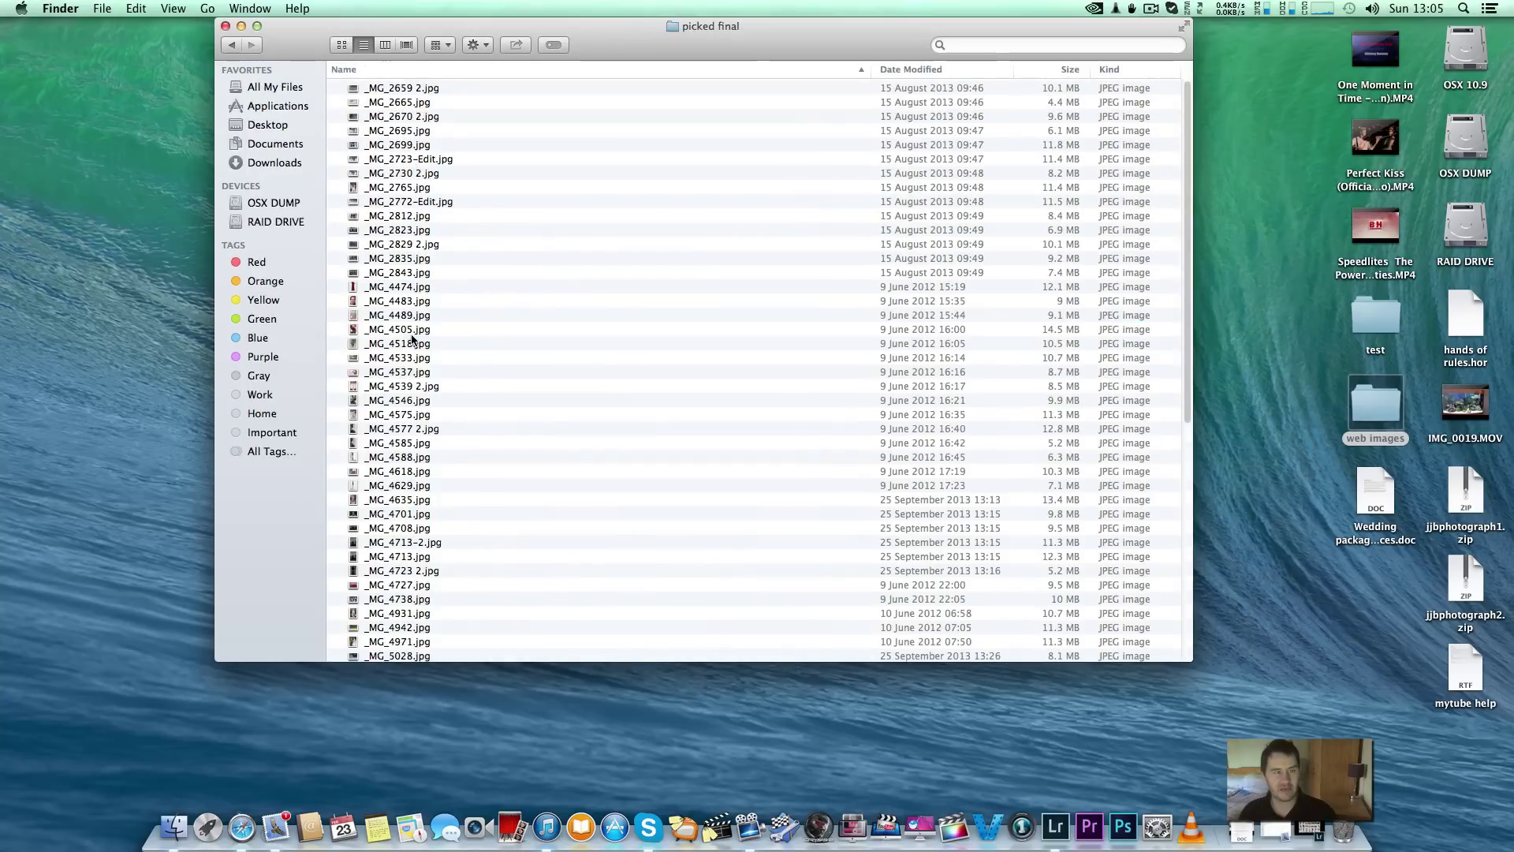
scroll(426, 364, down, 10)
scroll(442, 376, up, 10)
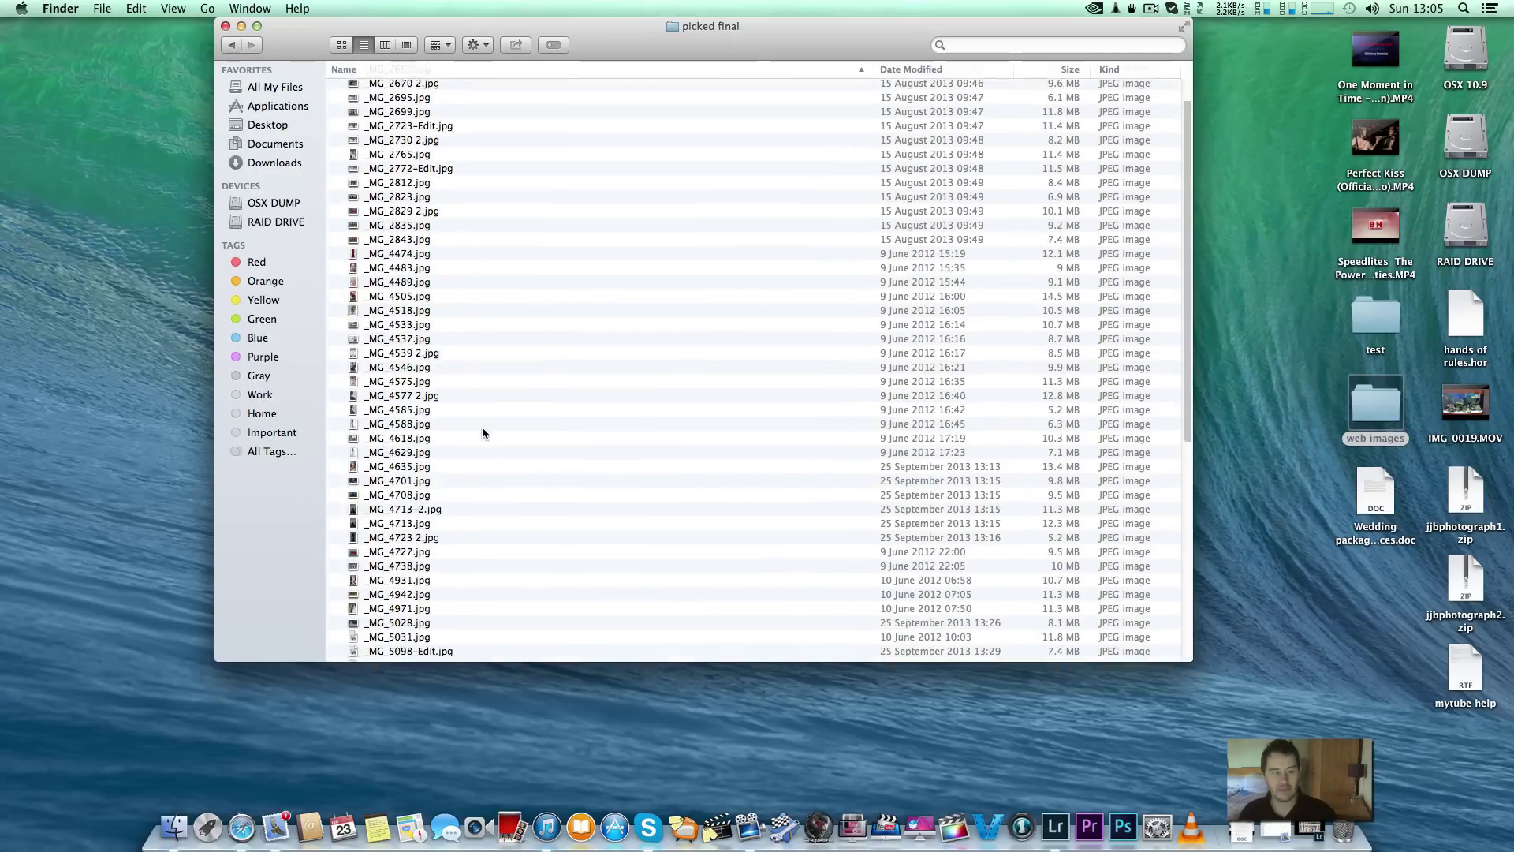
click(232, 44)
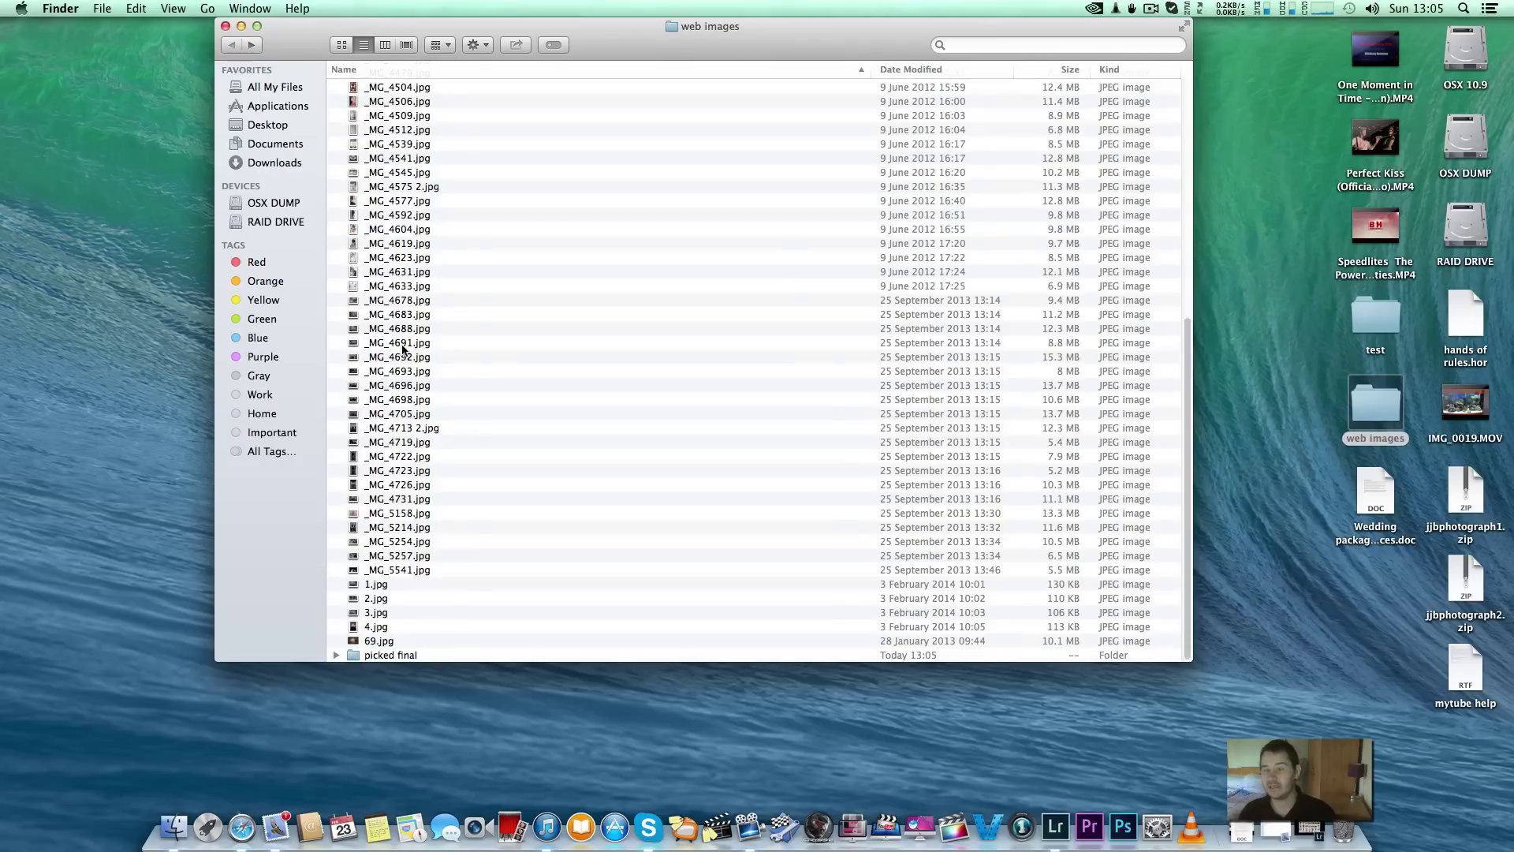
- Select the 69 loose images 1.jpg to 69.jpg and move them to Trash
click(351, 643)
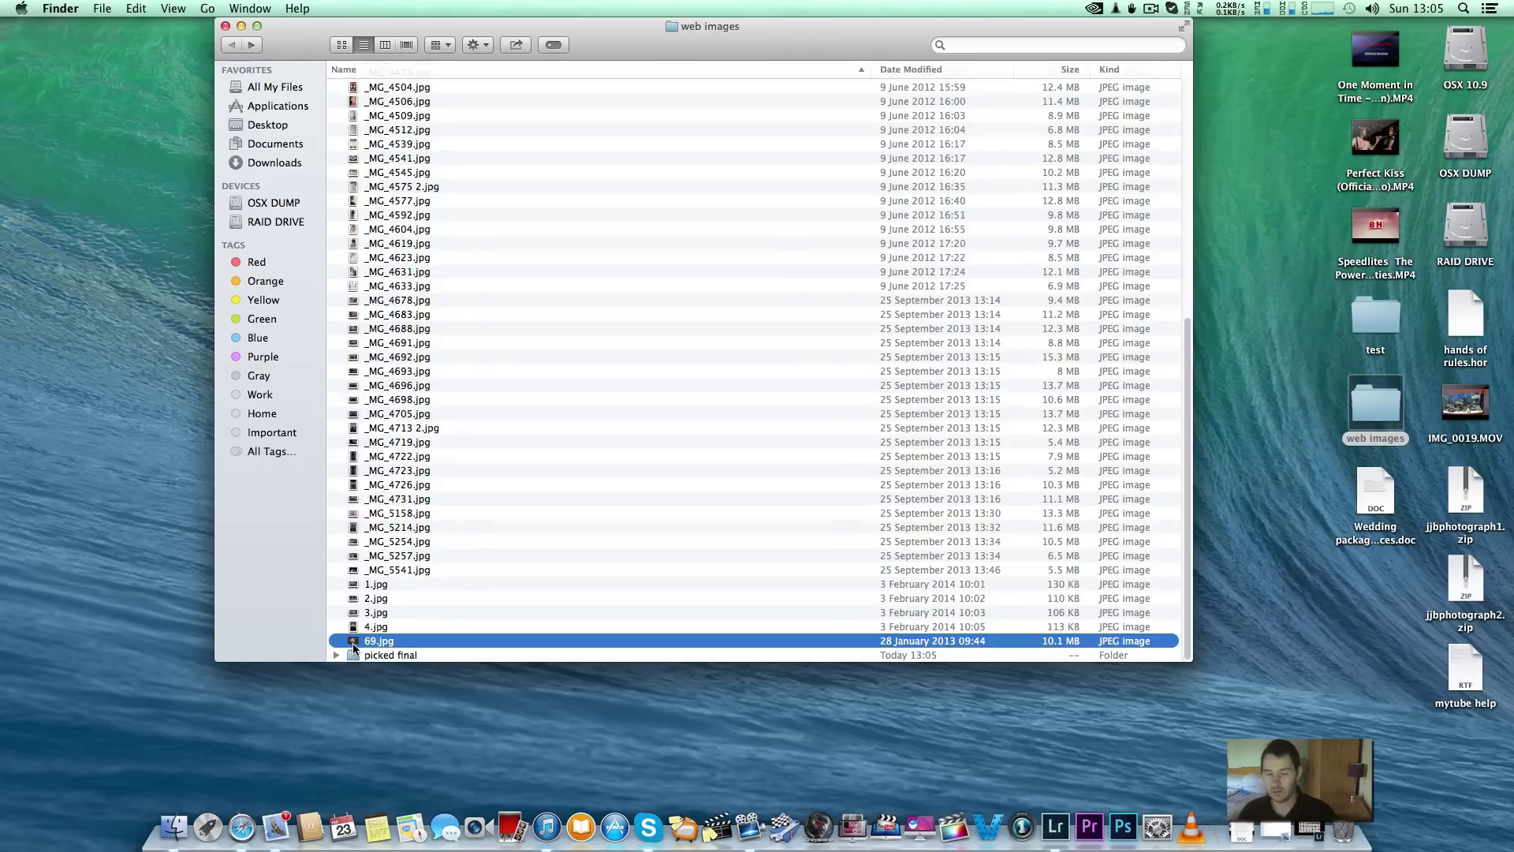
key(space)
key(Up)
key(Up)
key(Up)
key(Up)
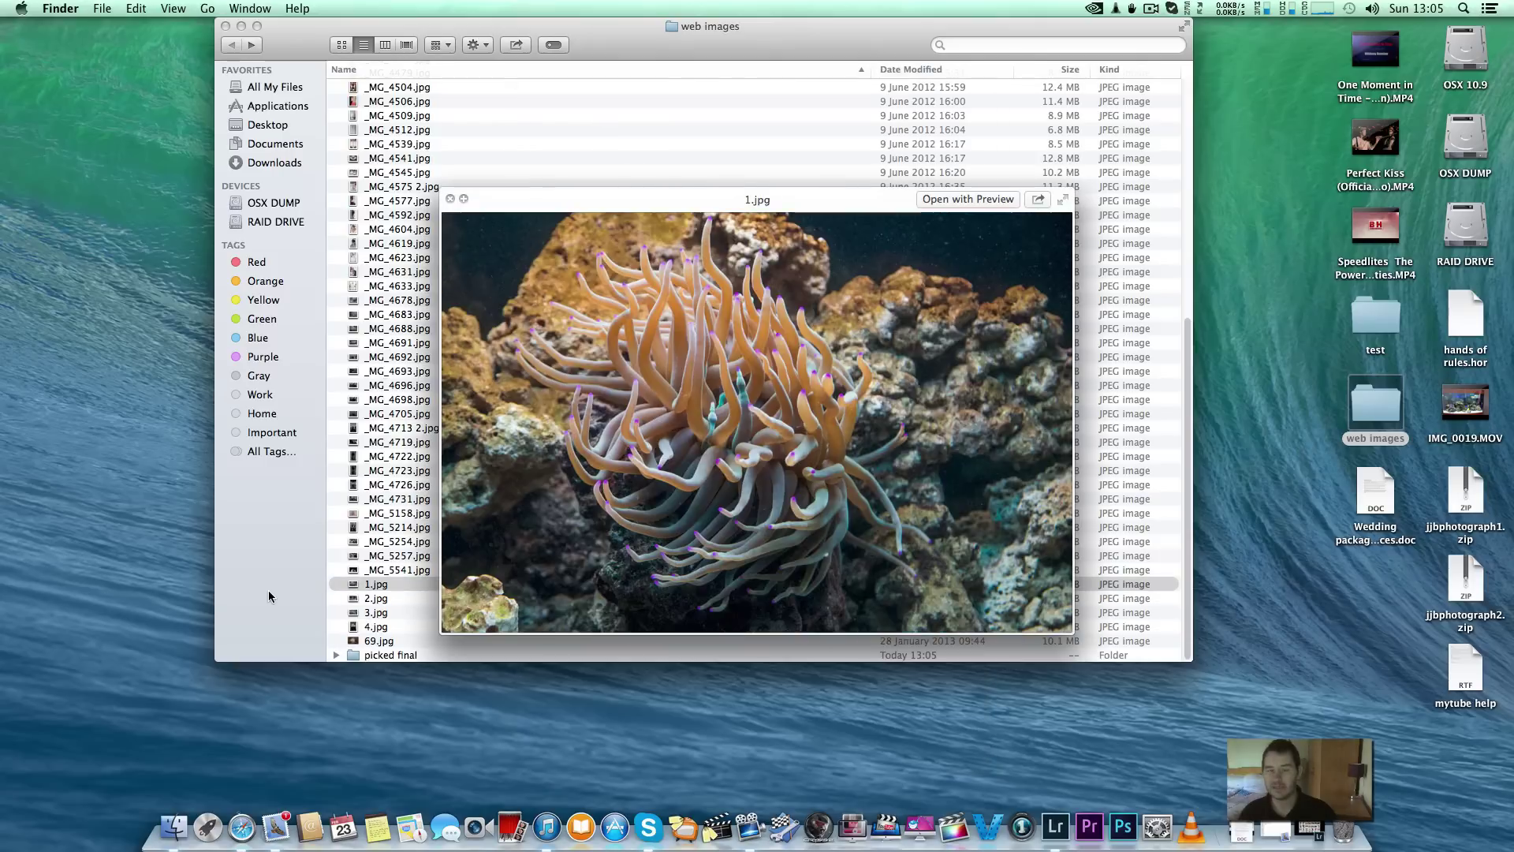
key(space)
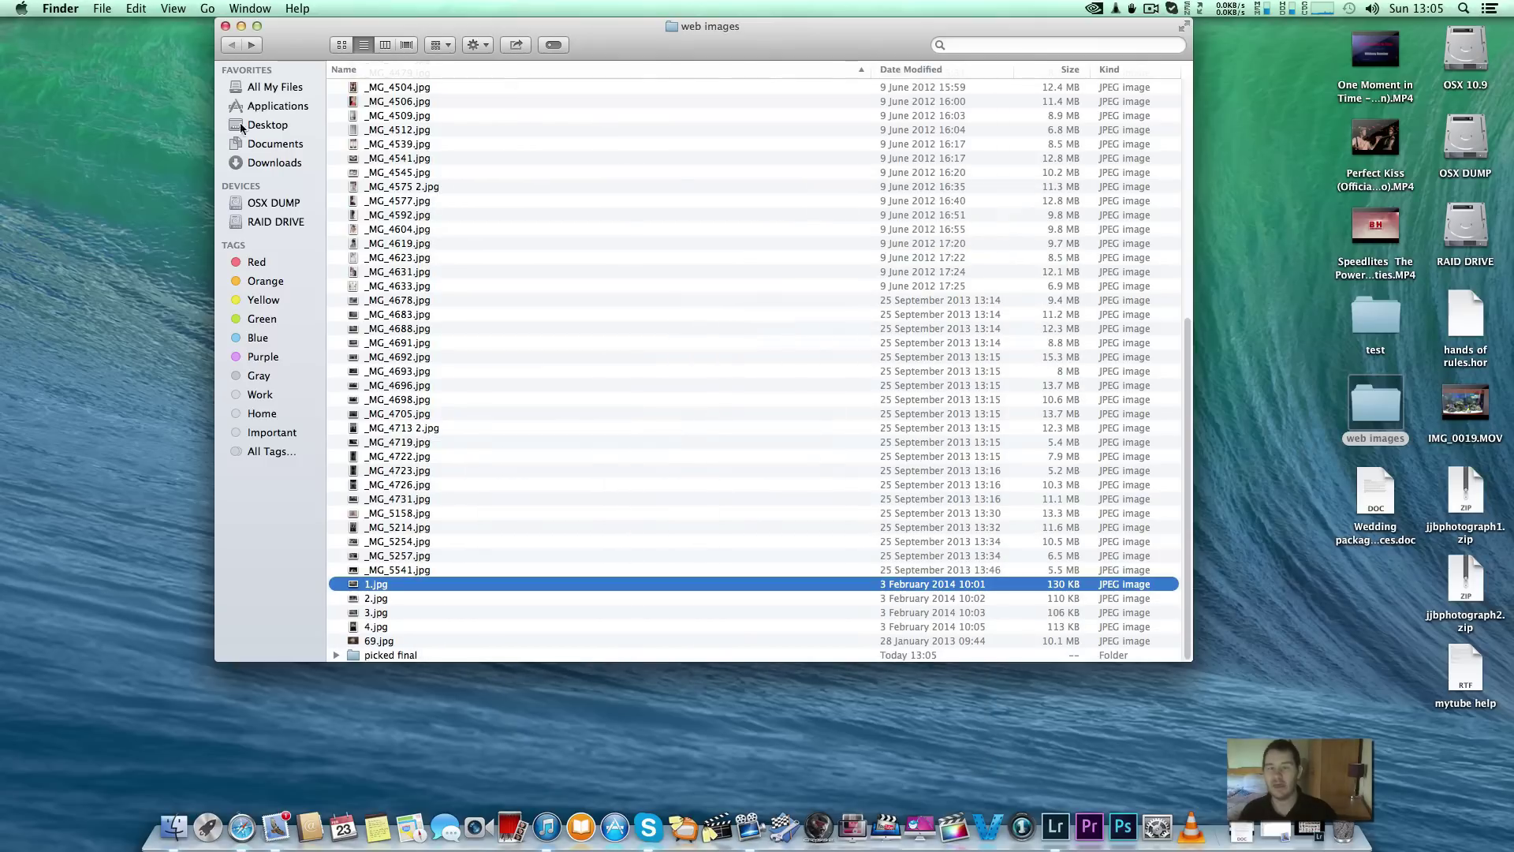
click(358, 643)
key(shift+Up)
key(shift+Up)
key(shift+Up)
key(shift+Up)
key(shift+Up)
key(shift+Up)
key(shift+Up)
key(shift+Up)
key(shift+Up)
key(shift+Up)
key(shift+Up)
key(shift+Up)
key(shift+Up)
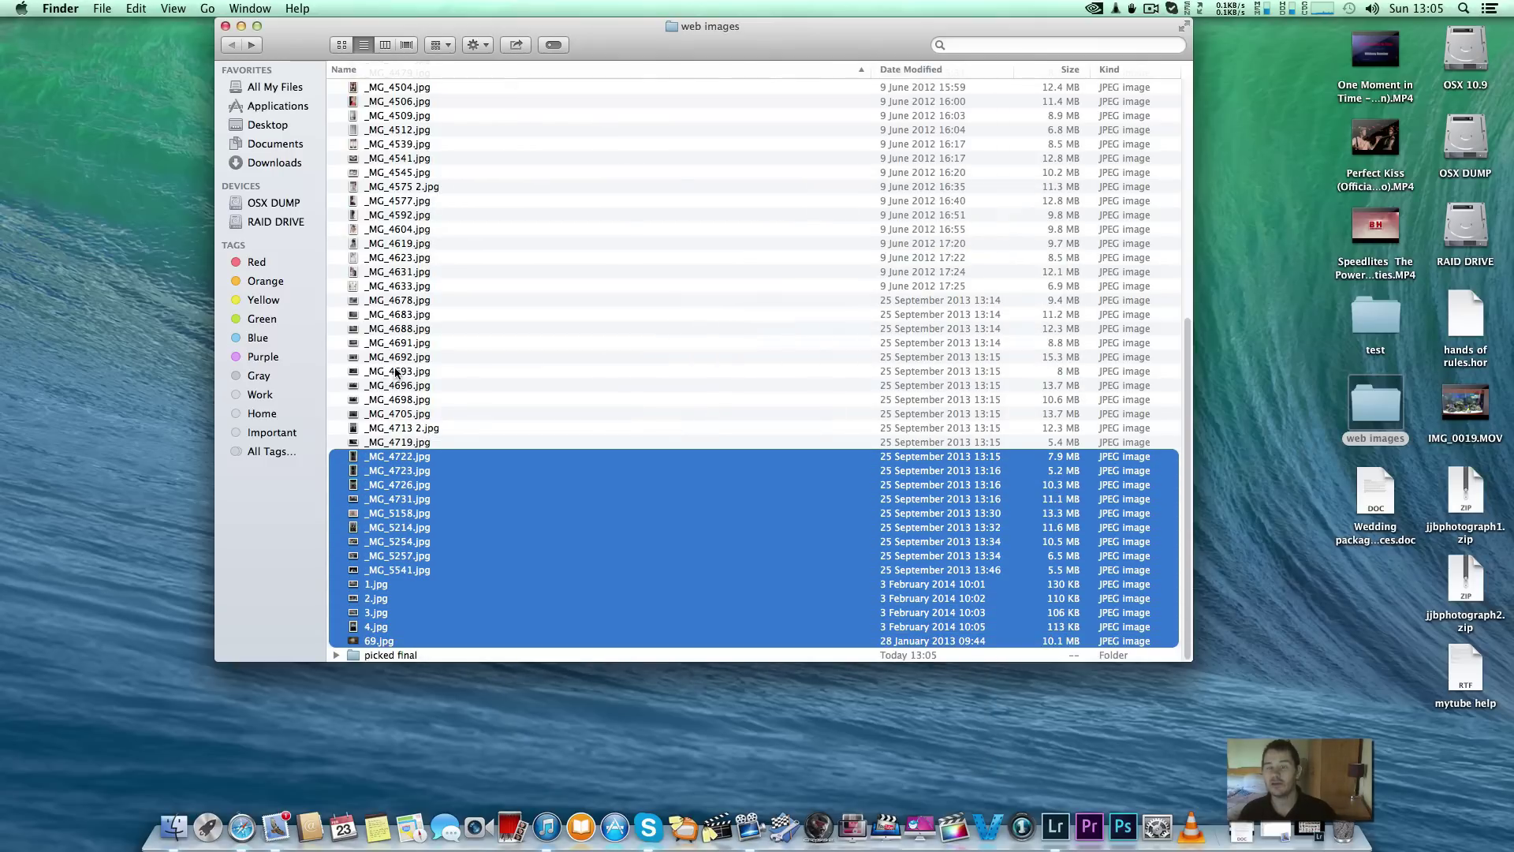
key(shift+Up)
key(shift+Up)
key(shift+Up)
key(shift+Up)
key(shift+Up)
key(shift+Up)
key(shift+Up)
key(shift+Up)
key(shift+Up)
key(shift+Up)
key(shift+Up)
key(shift+Up)
key(shift+Up)
key(shift+Up)
key(shift+Up)
key(shift+Up)
key(shift+Up)
key(shift+Up)
key(shift+Up)
key(shift+Up)
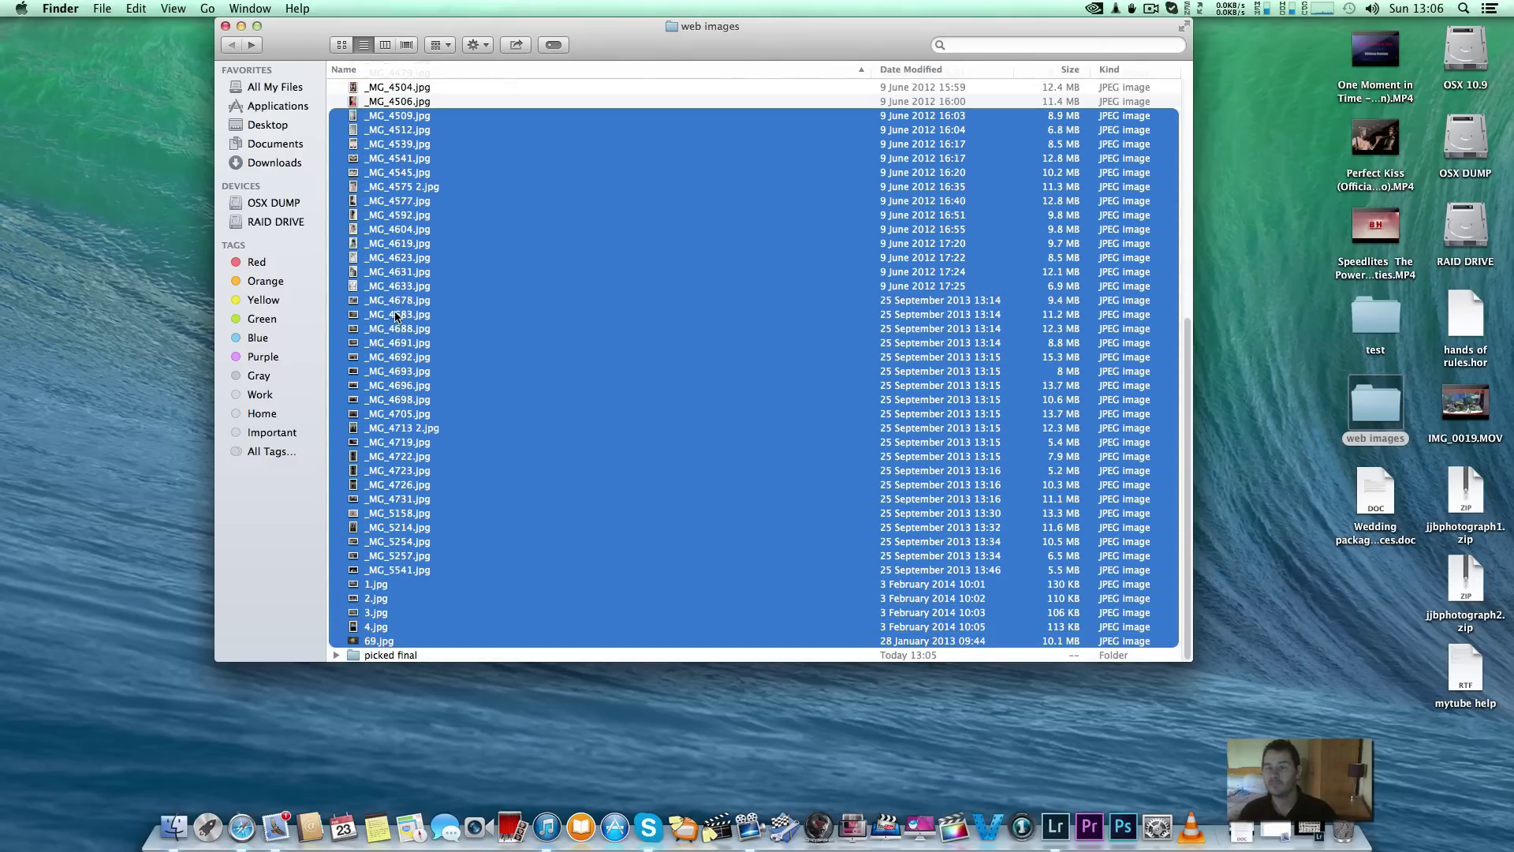
key(shift+Up)
key(shift+Up)
key(shift+Up)
key(shift+Up)
key(shift+Up)
key(shift+Up)
key(shift+Up)
key(shift+Up)
key(shift+Up)
key(shift+Up)
key(shift+Up)
key(shift+Up)
key(shift+Up)
key(shift+Up)
key(shift+Up)
key(shift+Up)
key(shift+Up)
key(shift+Up)
key(shift+Up)
key(shift+Up)
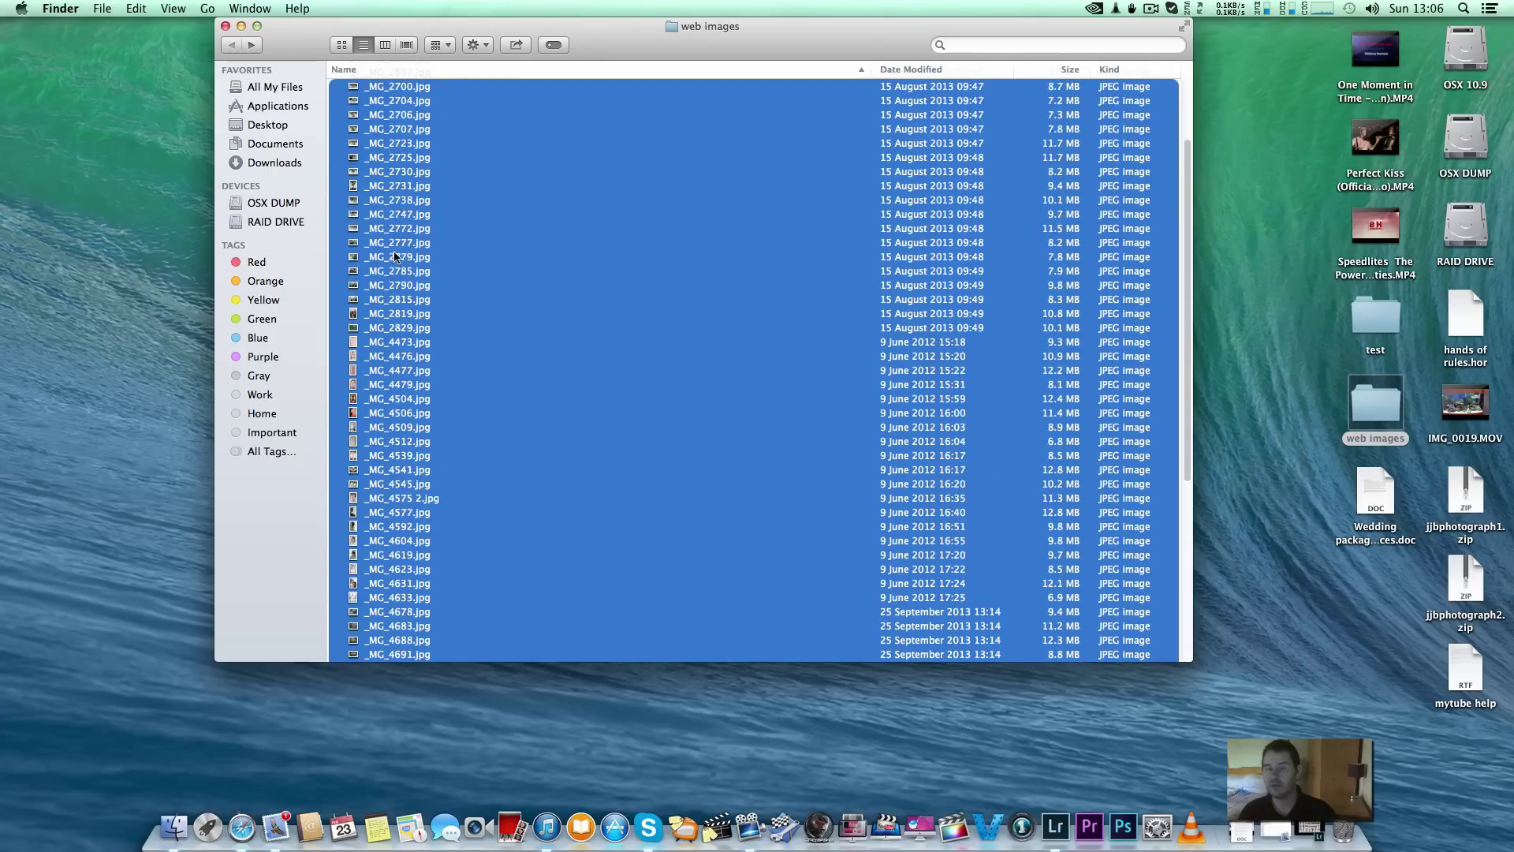
key(shift+Up)
key(shift+Up)
key(shift+Up)
key(shift+Up)
key(shift+Up)
key(shift+Up)
key(shift+Up)
right_click(401, 223)
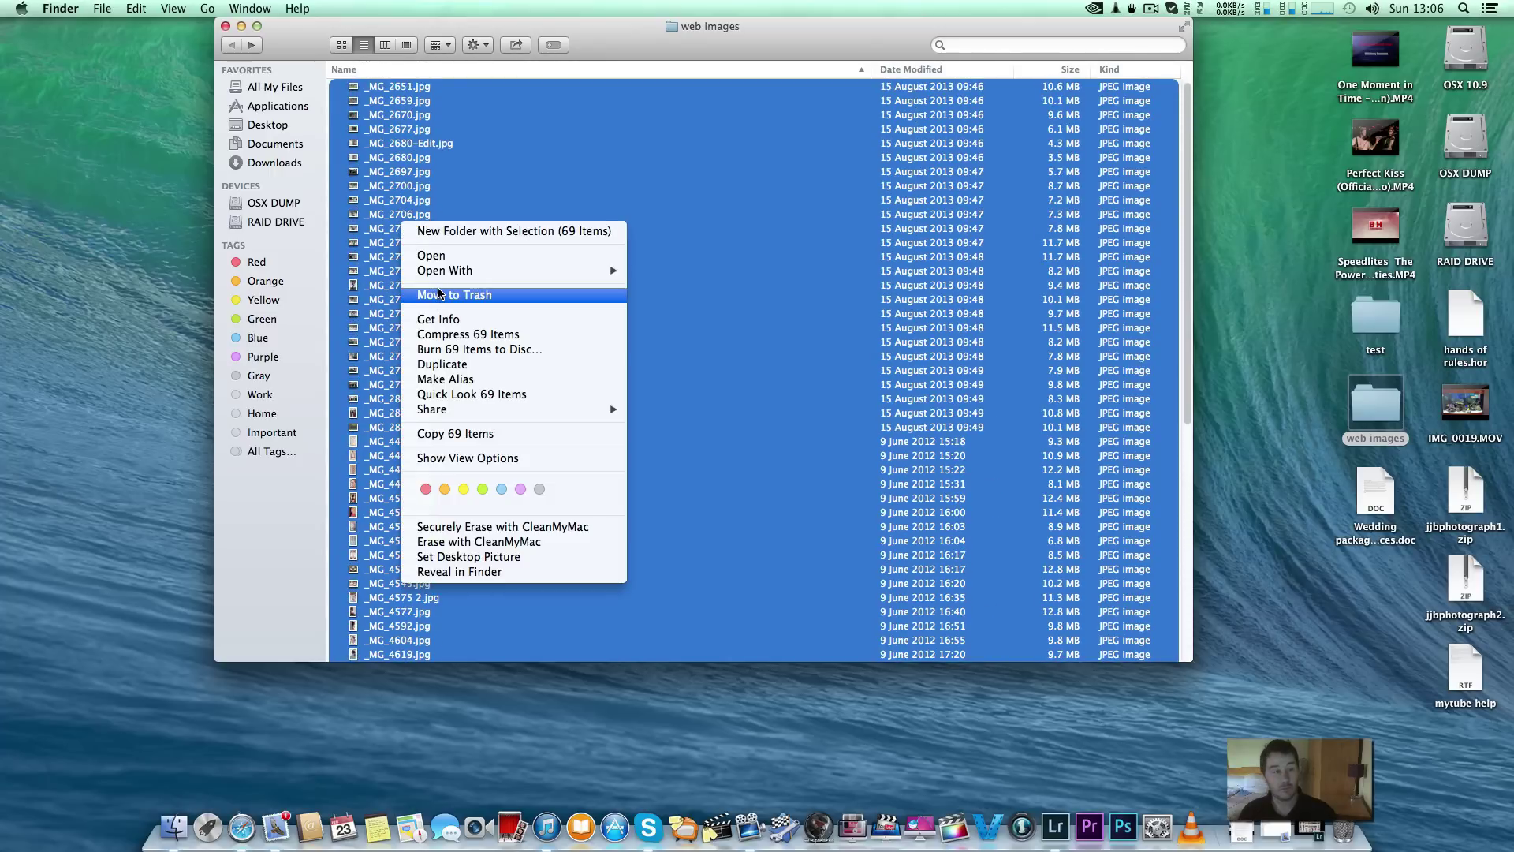
click(438, 294)
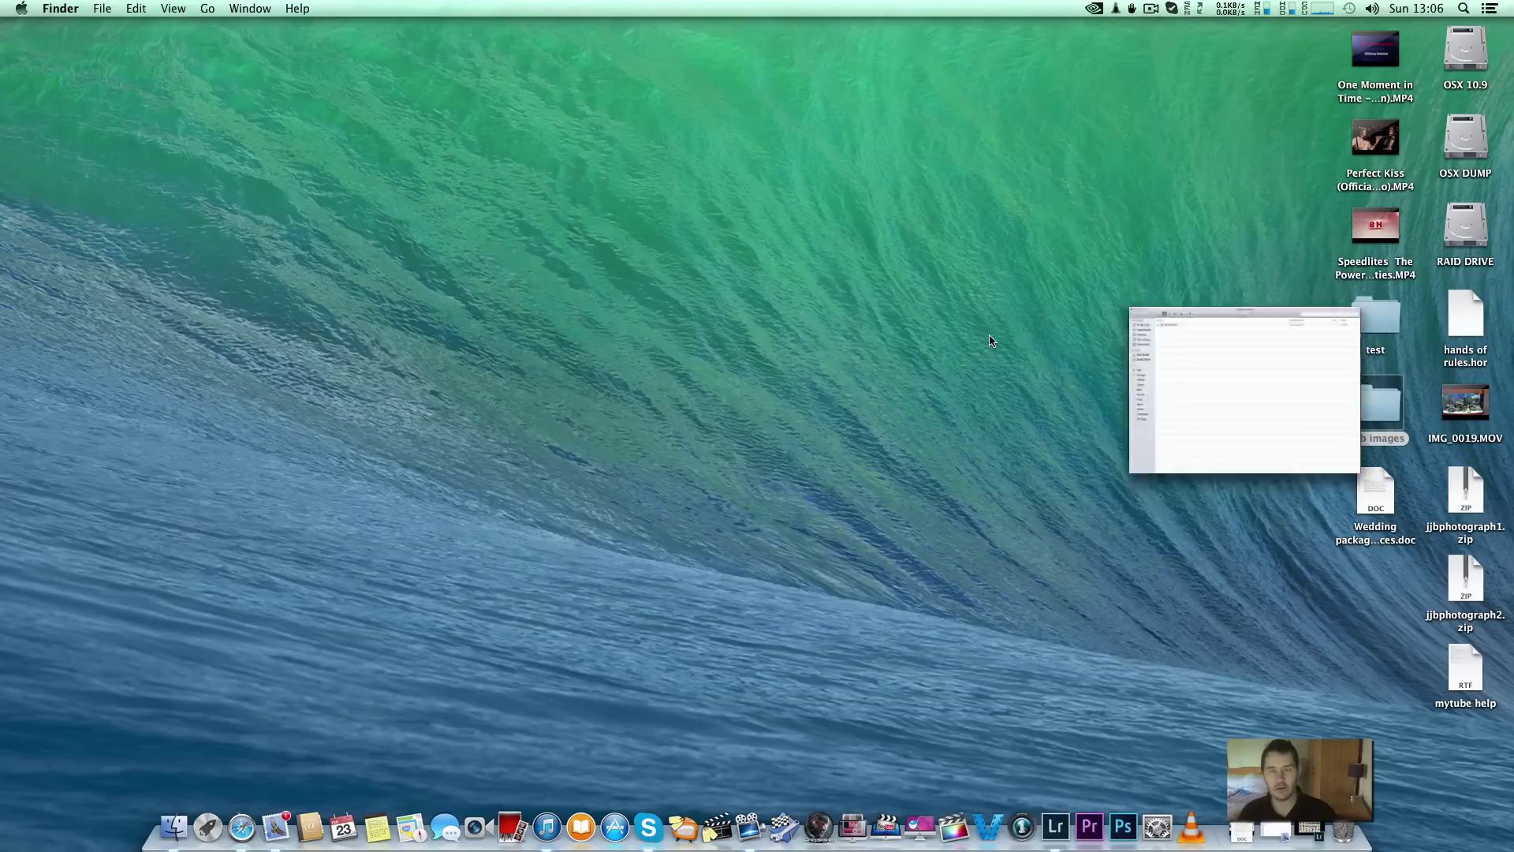
- Reopen web images and verify the picked final folder's contents
click(225, 26)
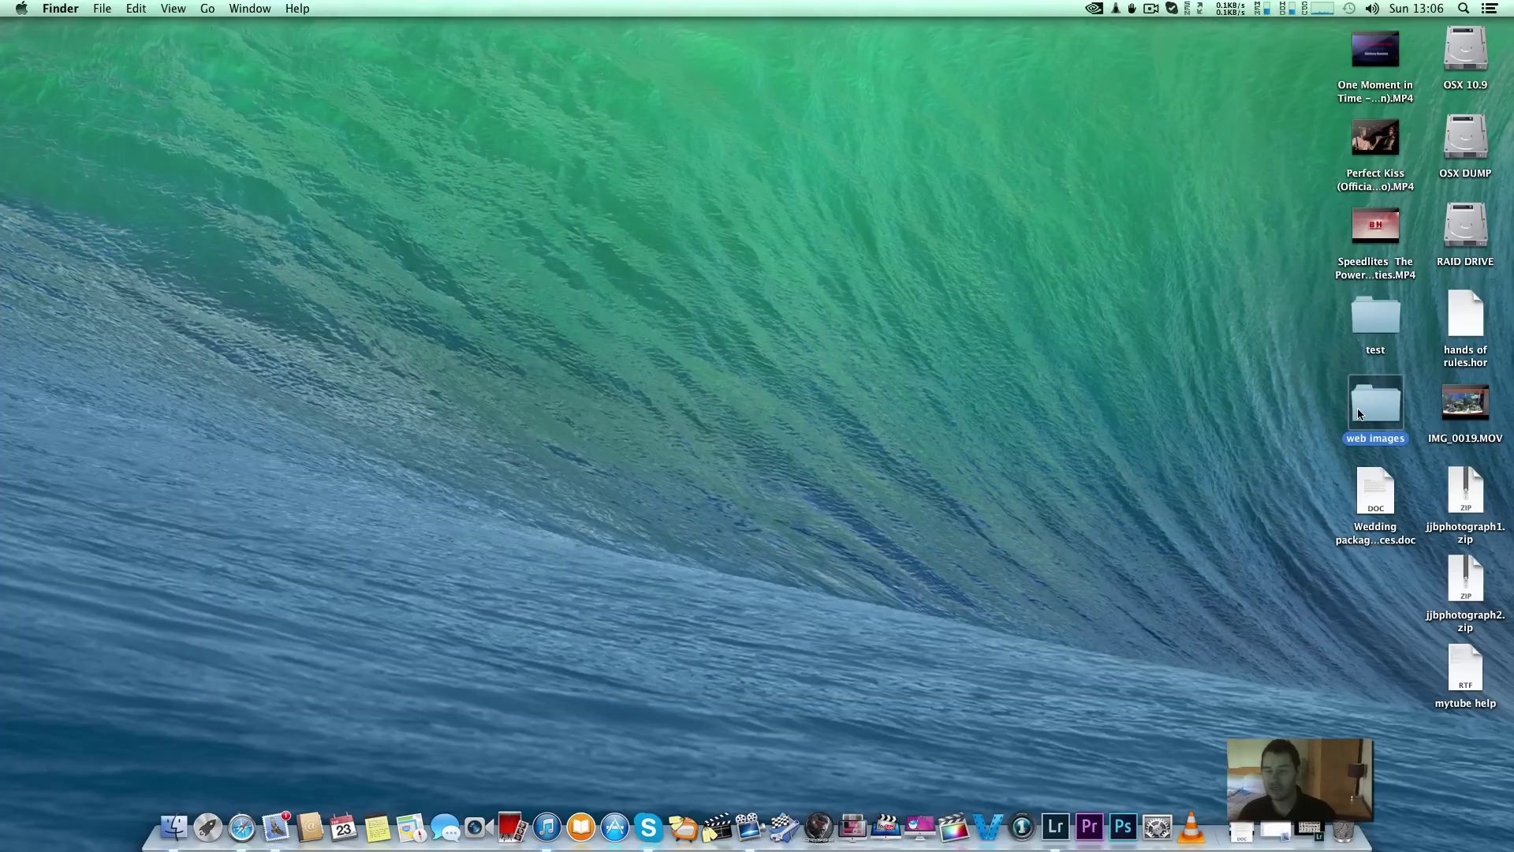
double_click(1358, 413)
double_click(477, 88)
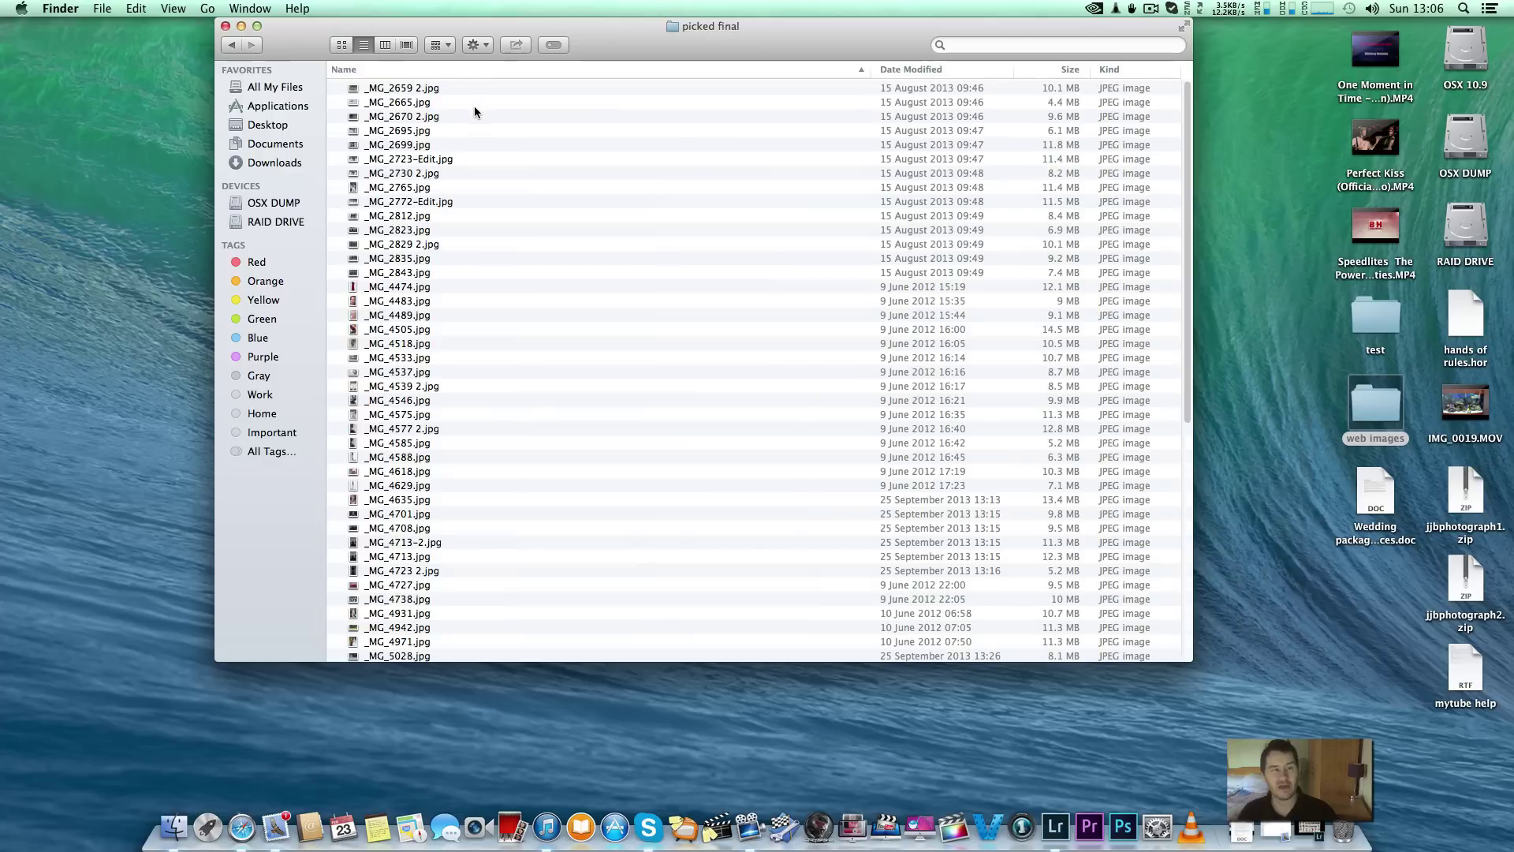
scroll(439, 243, down, 10)
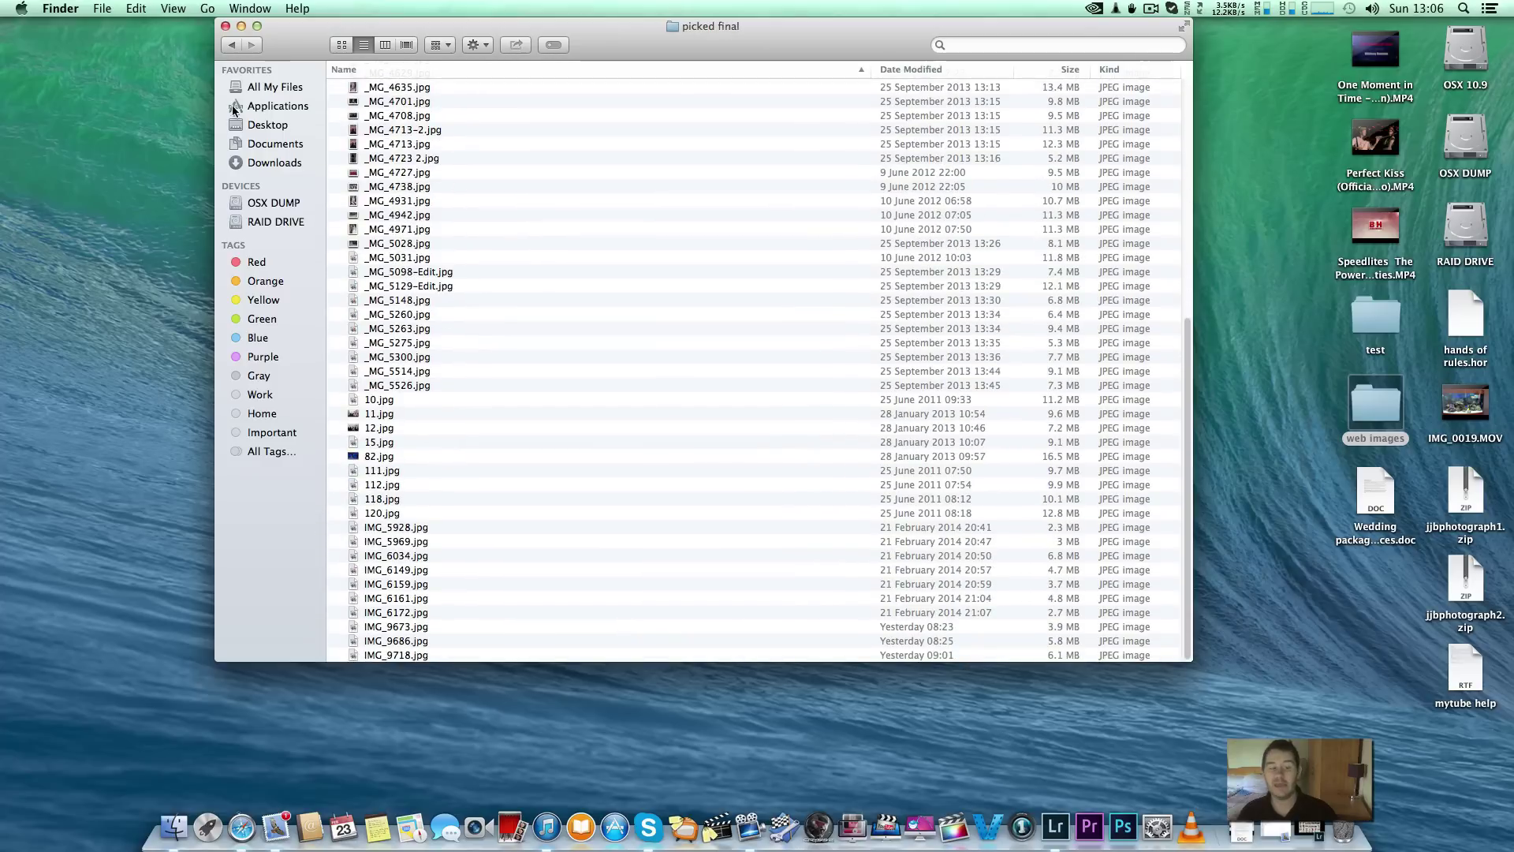
click(225, 26)
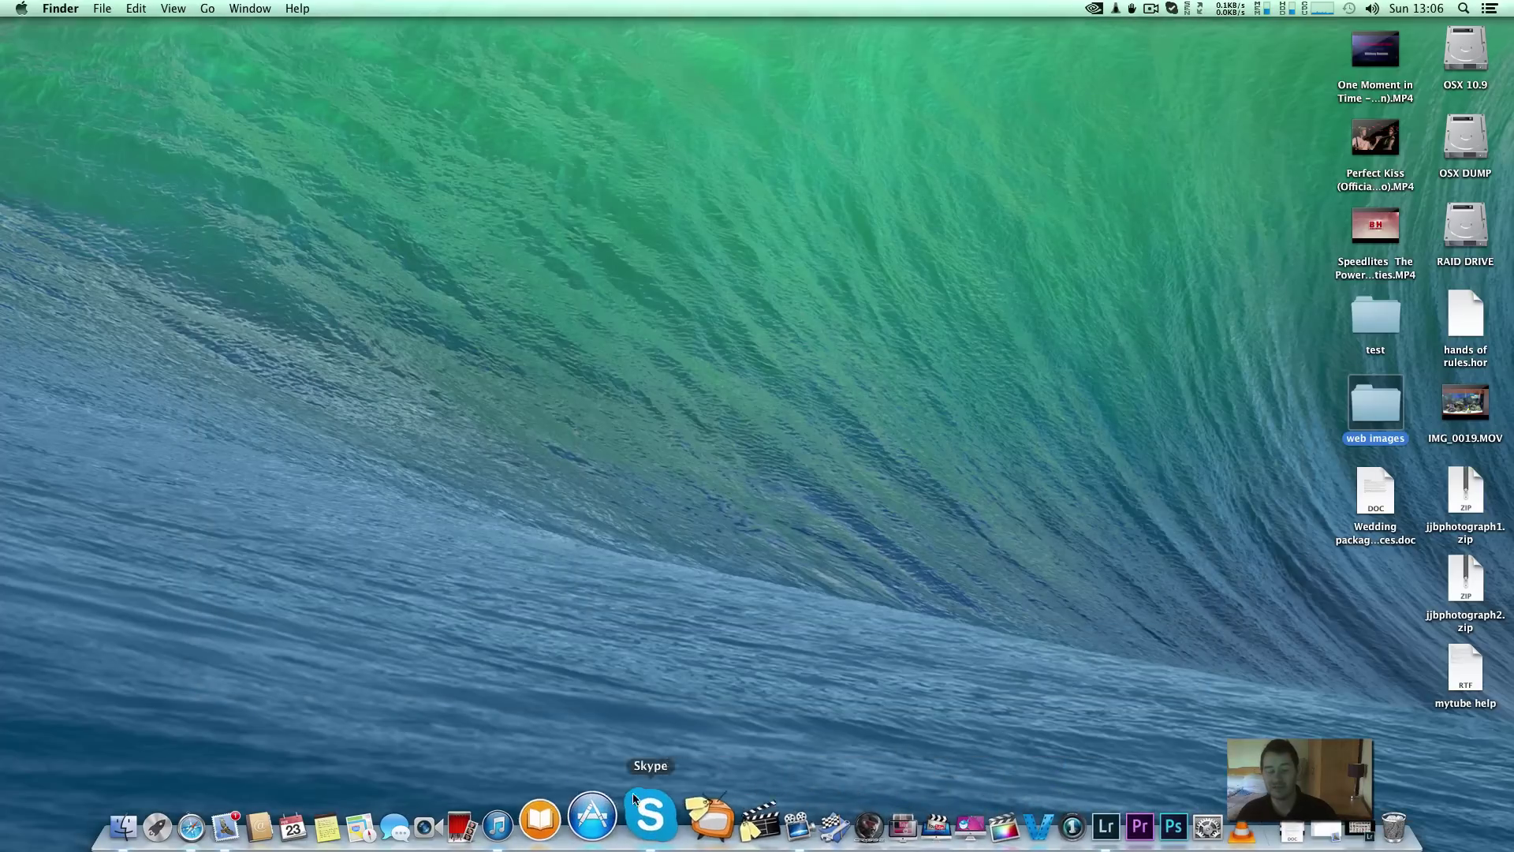
- In Lightroom, choose Export this Folder as a Catalog for the picked final folder
click(1059, 818)
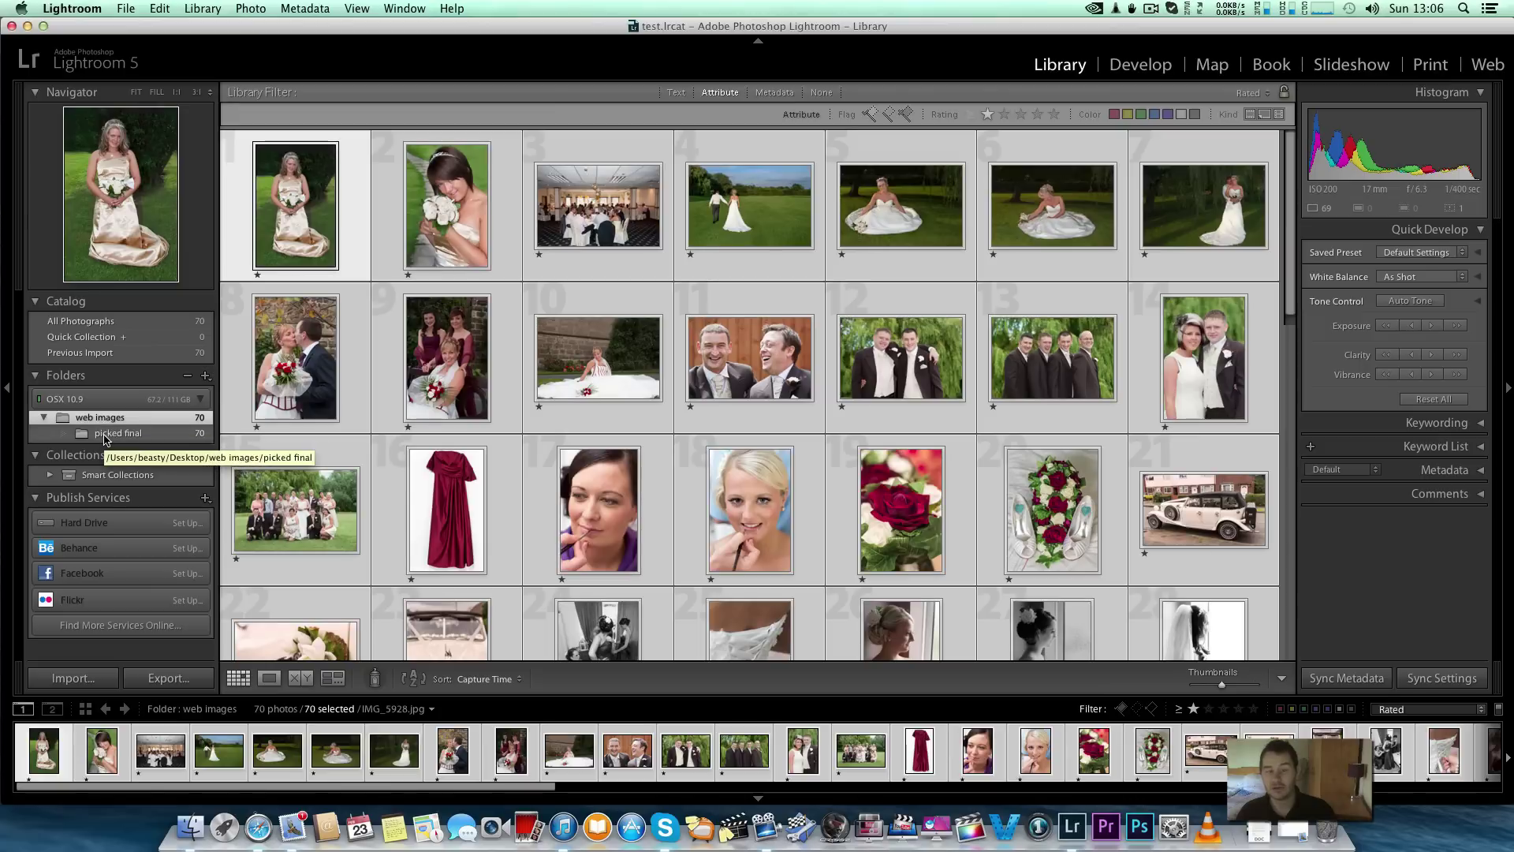
click(103, 436)
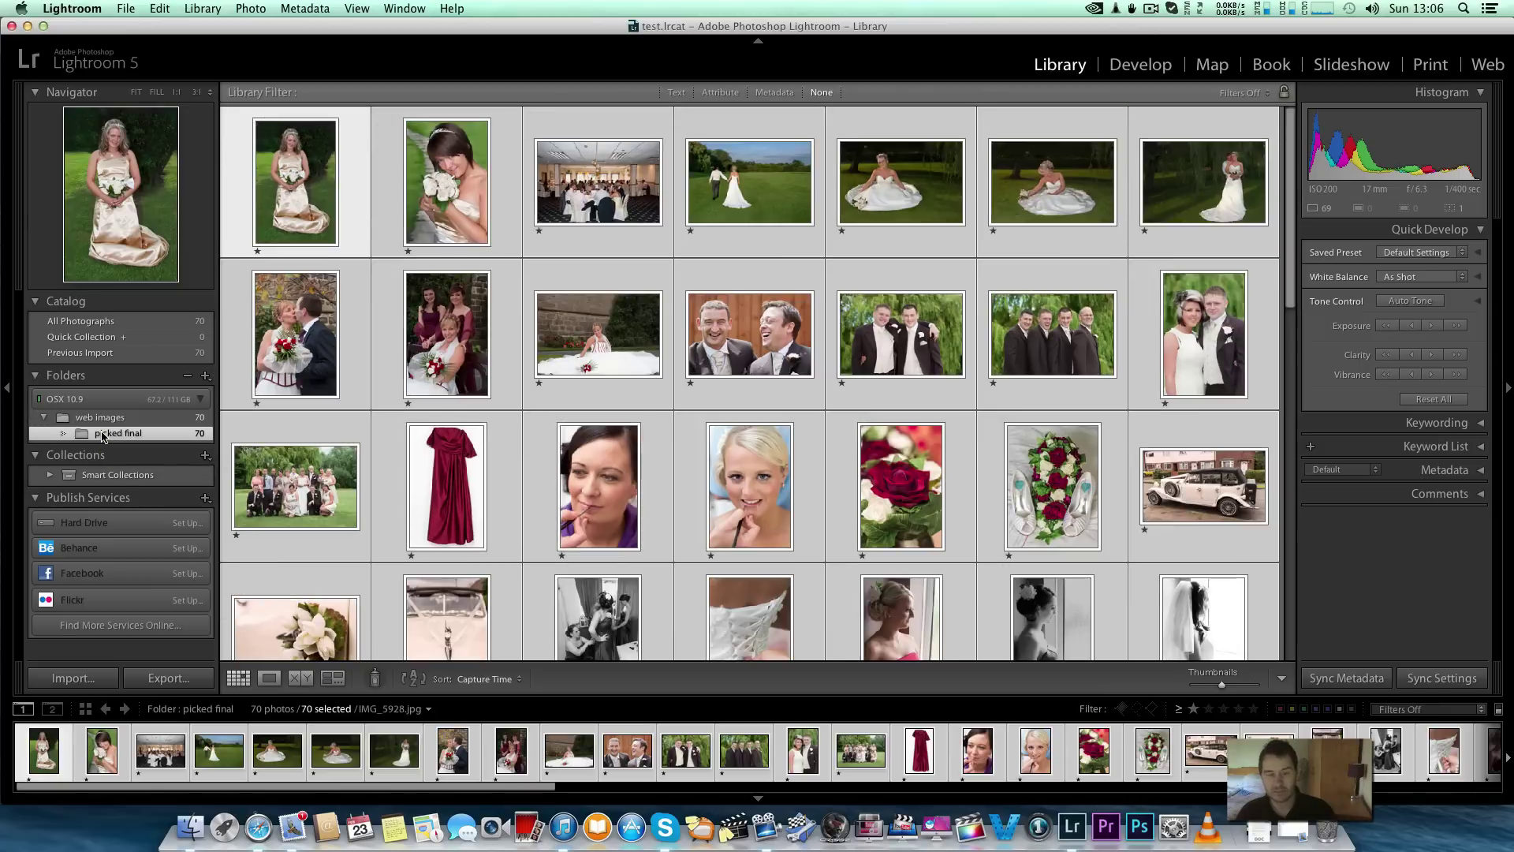
click(99, 424)
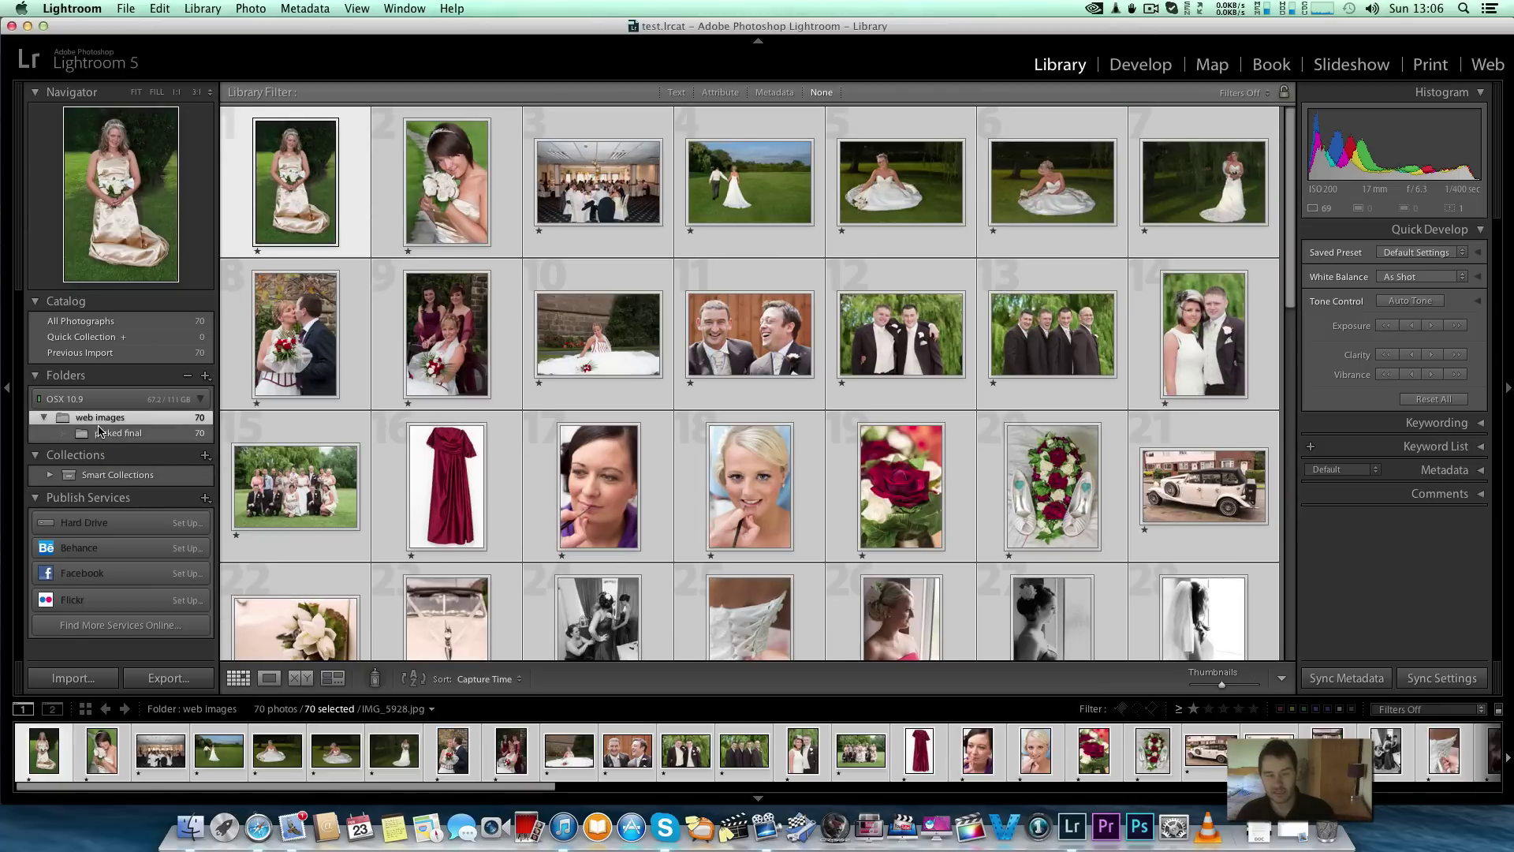
click(101, 434)
right_click(100, 437)
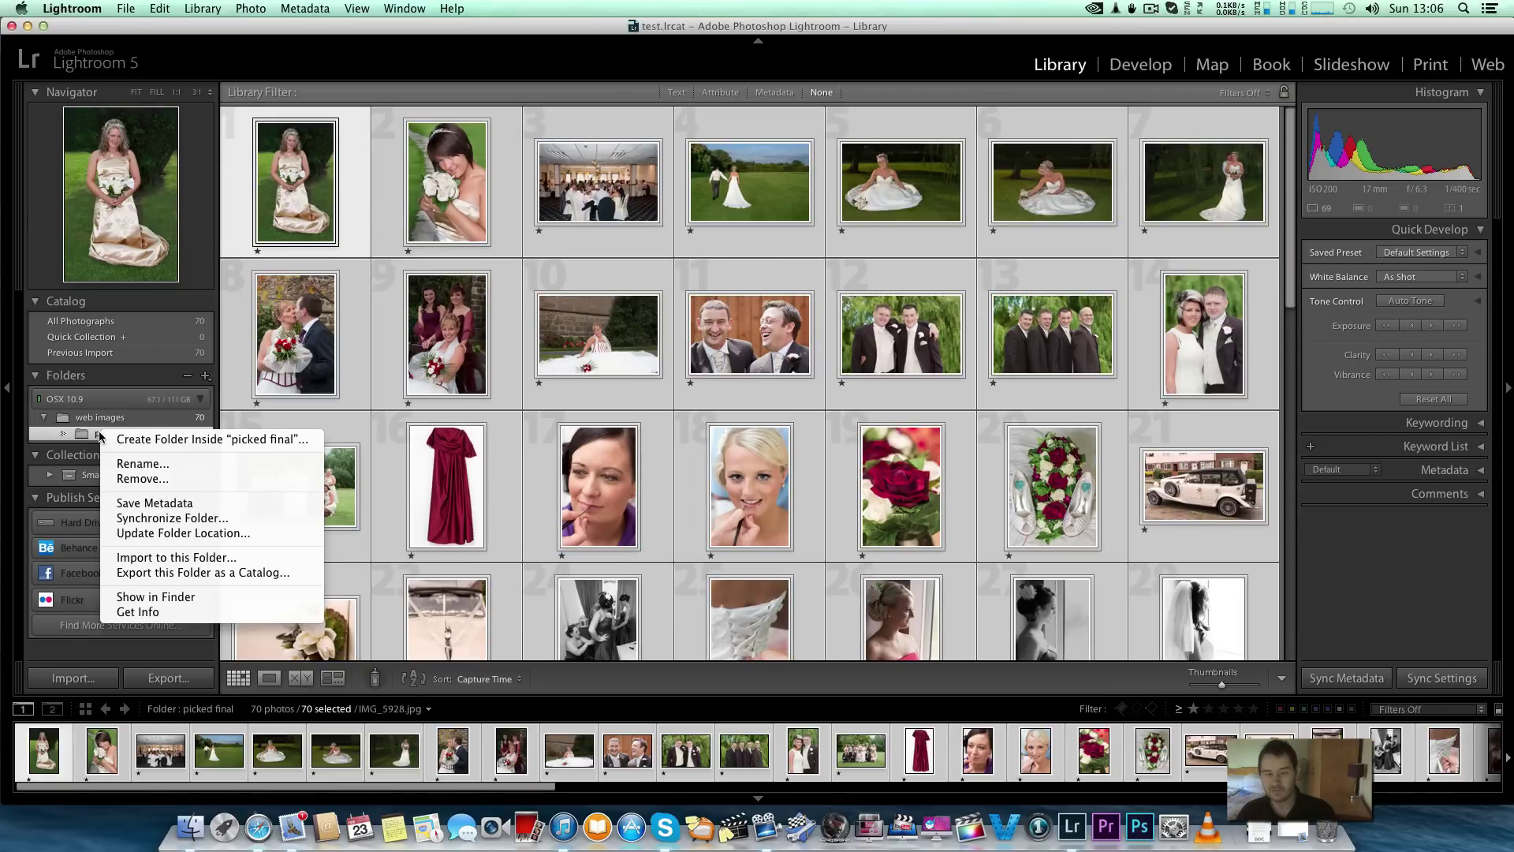
click(178, 573)
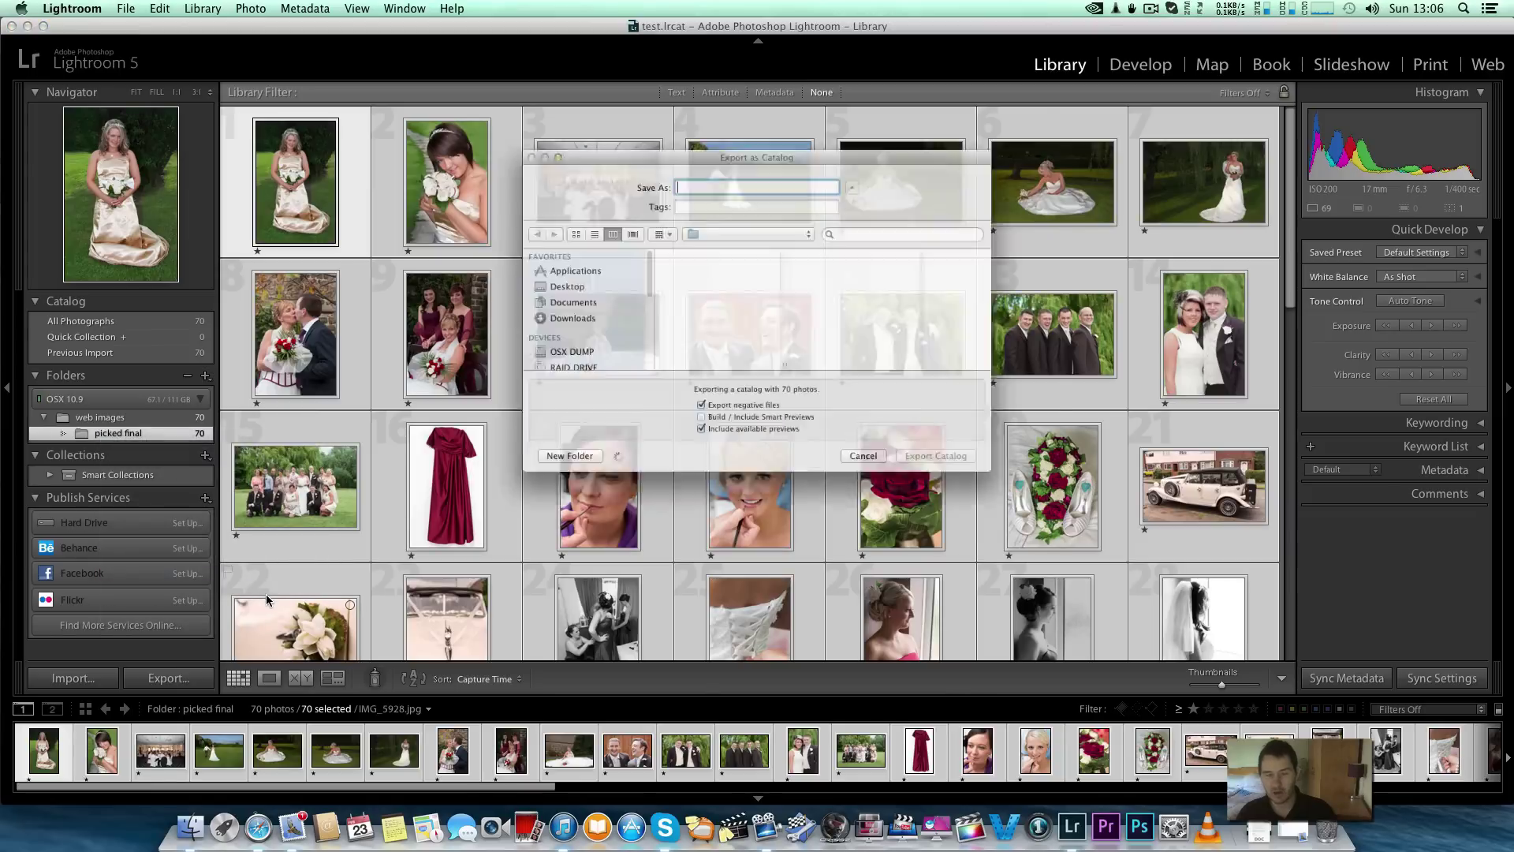
- Save the catalog as 'final 2014' in Desktop > web images > picked final and export
click(871, 164)
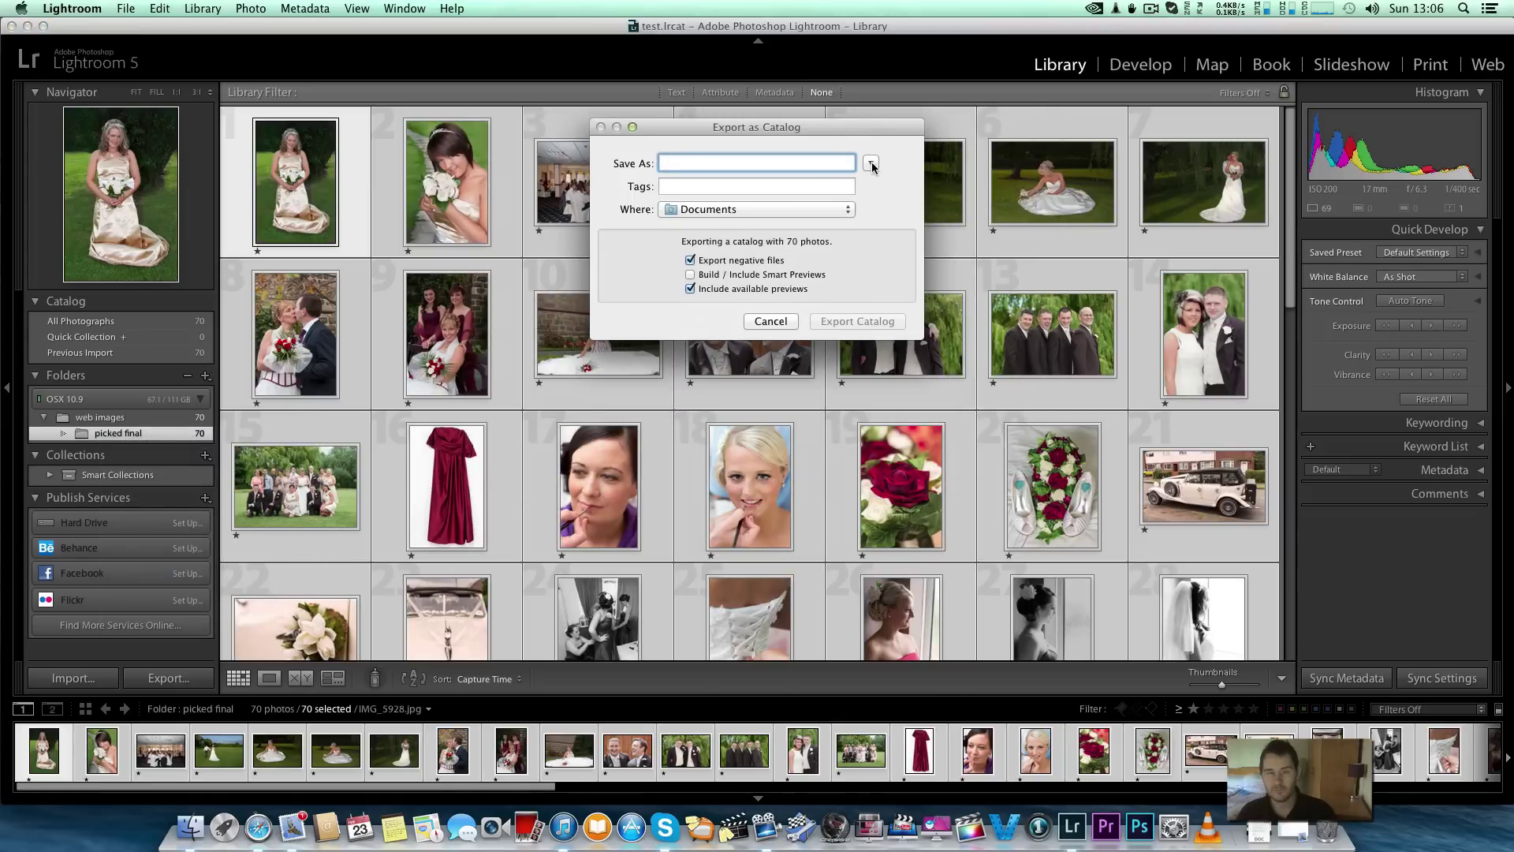
click(872, 164)
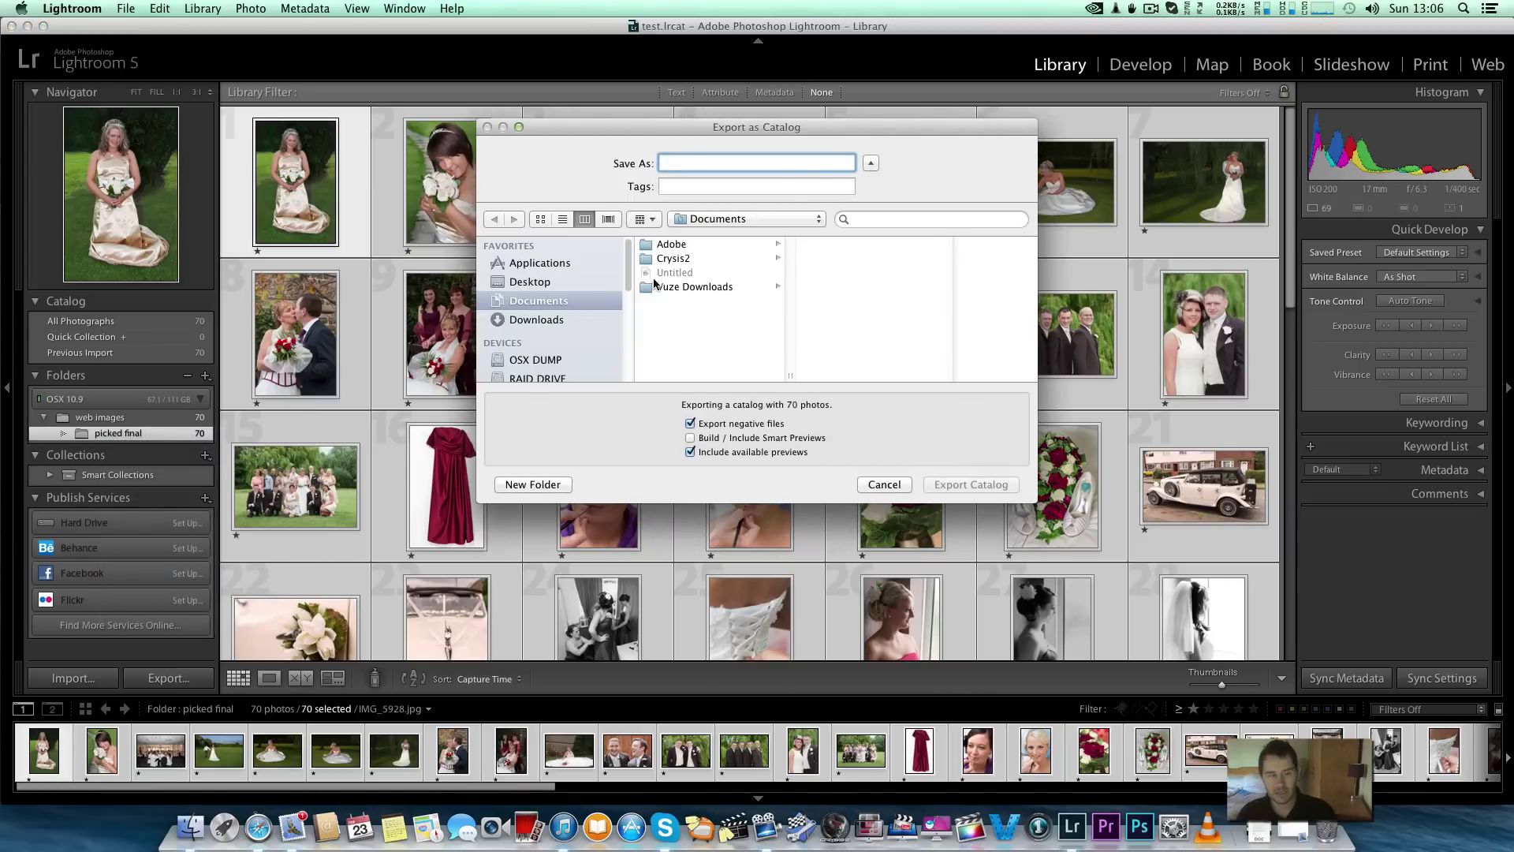
scroll(545, 319, down, 3)
scroll(548, 331, up, 3)
click(542, 283)
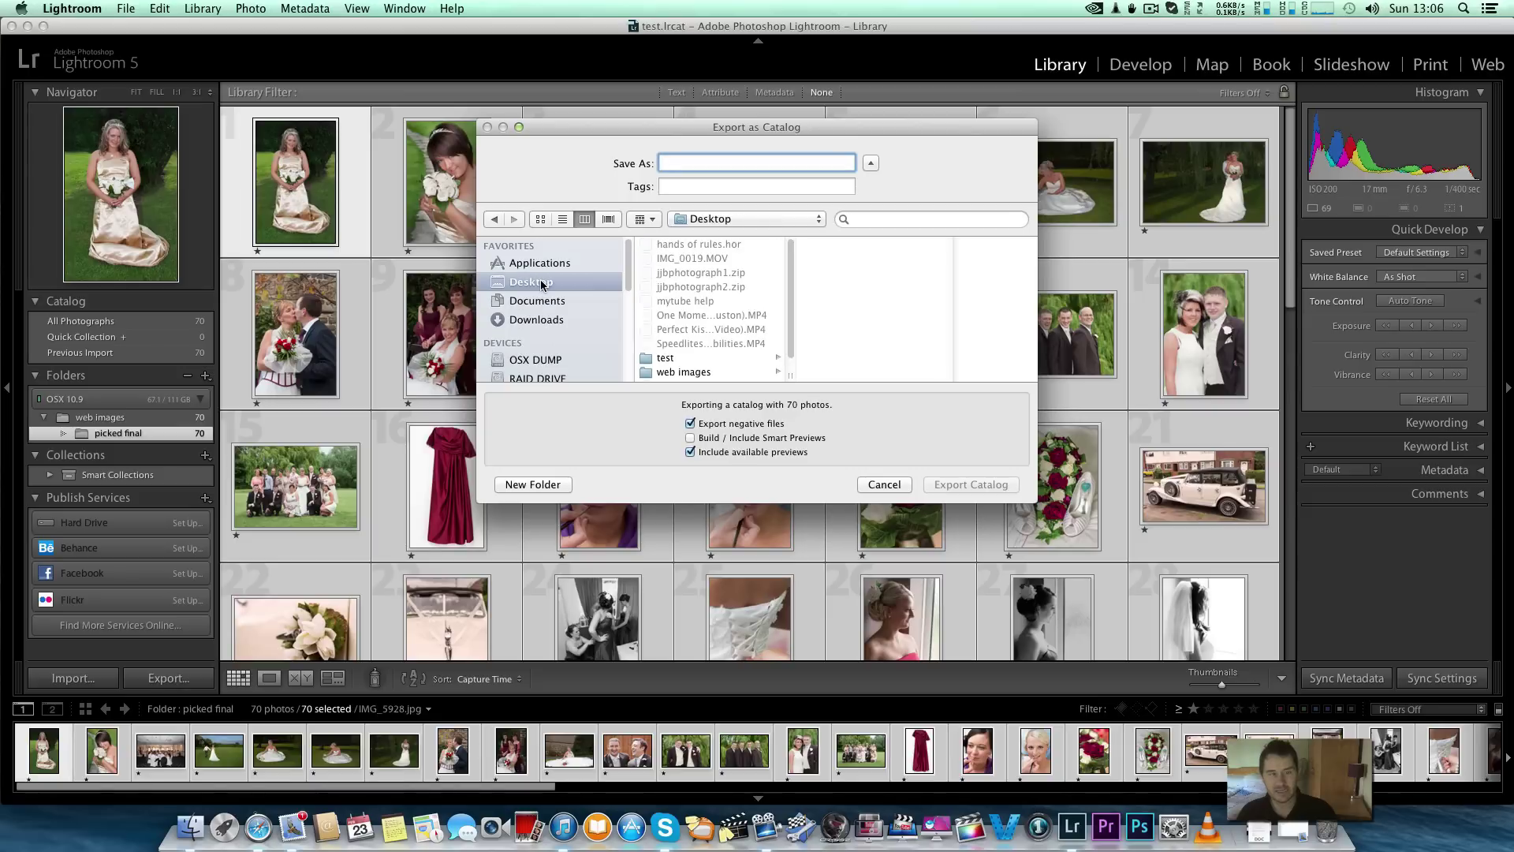
click(691, 372)
click(820, 243)
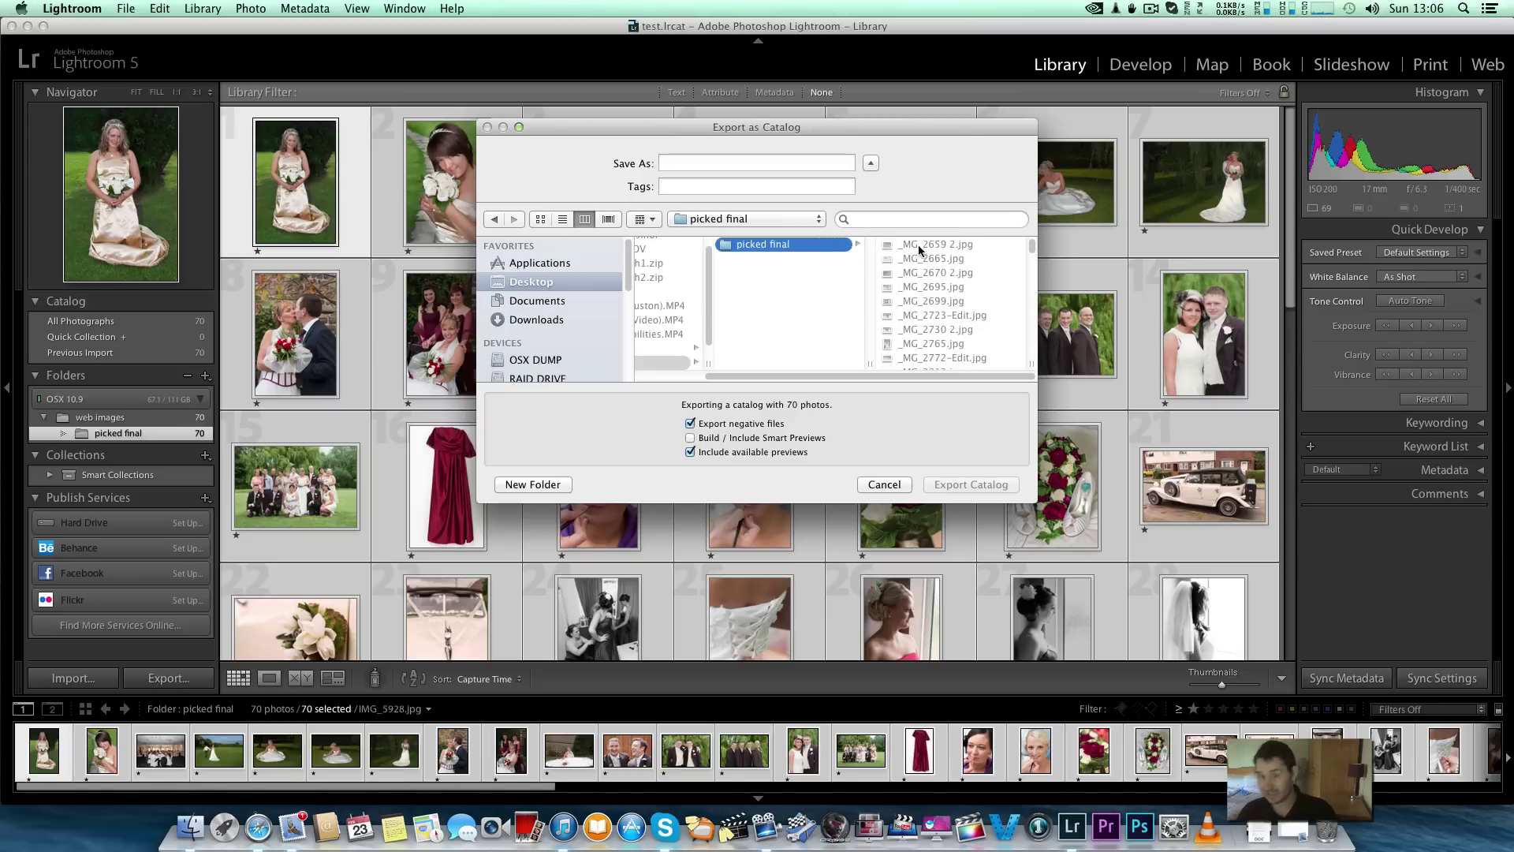
click(759, 163)
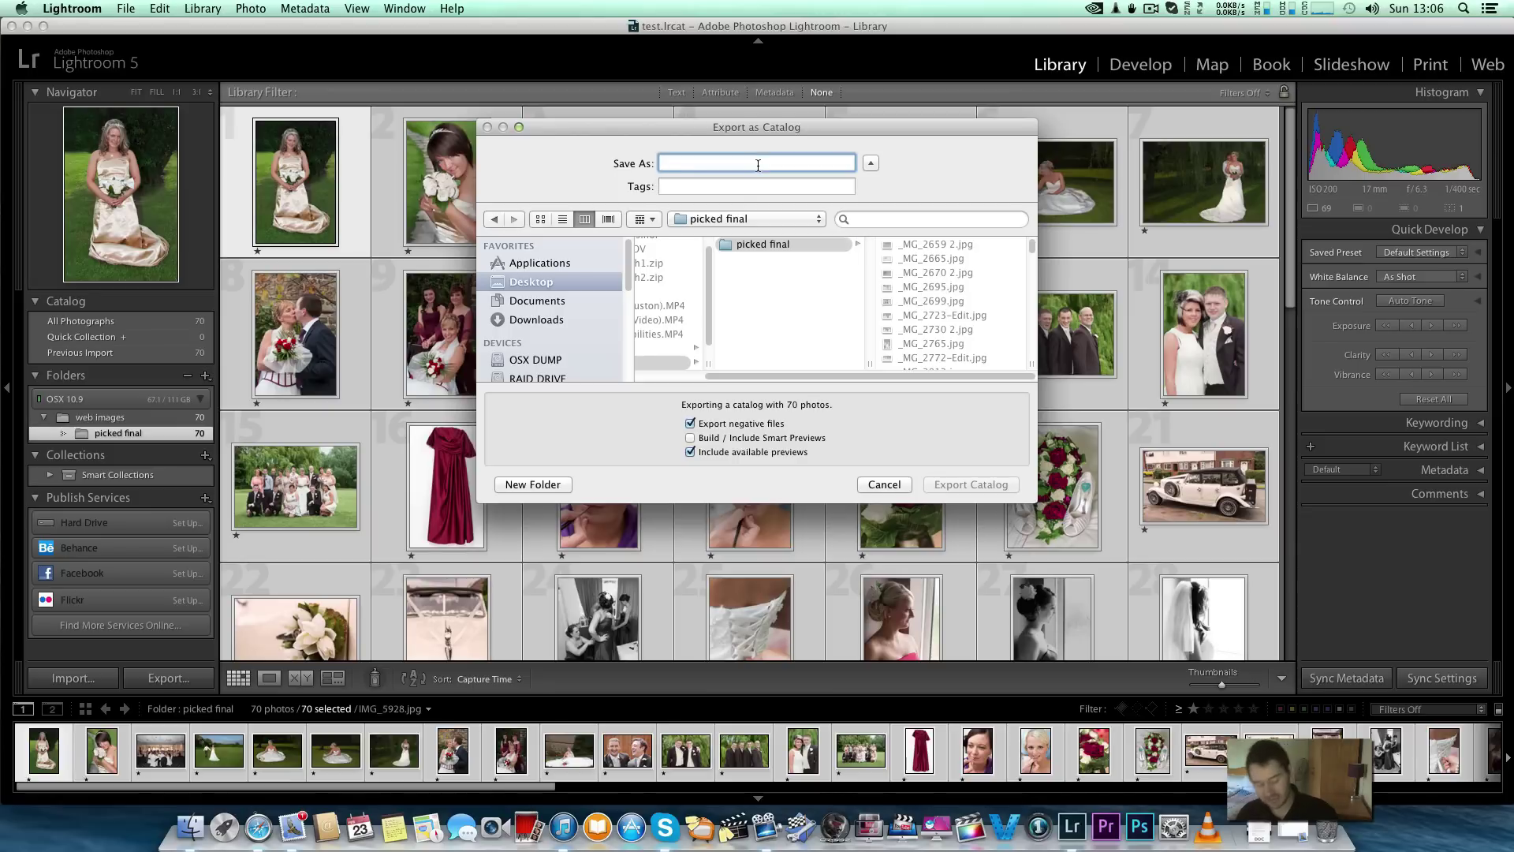
text(final)
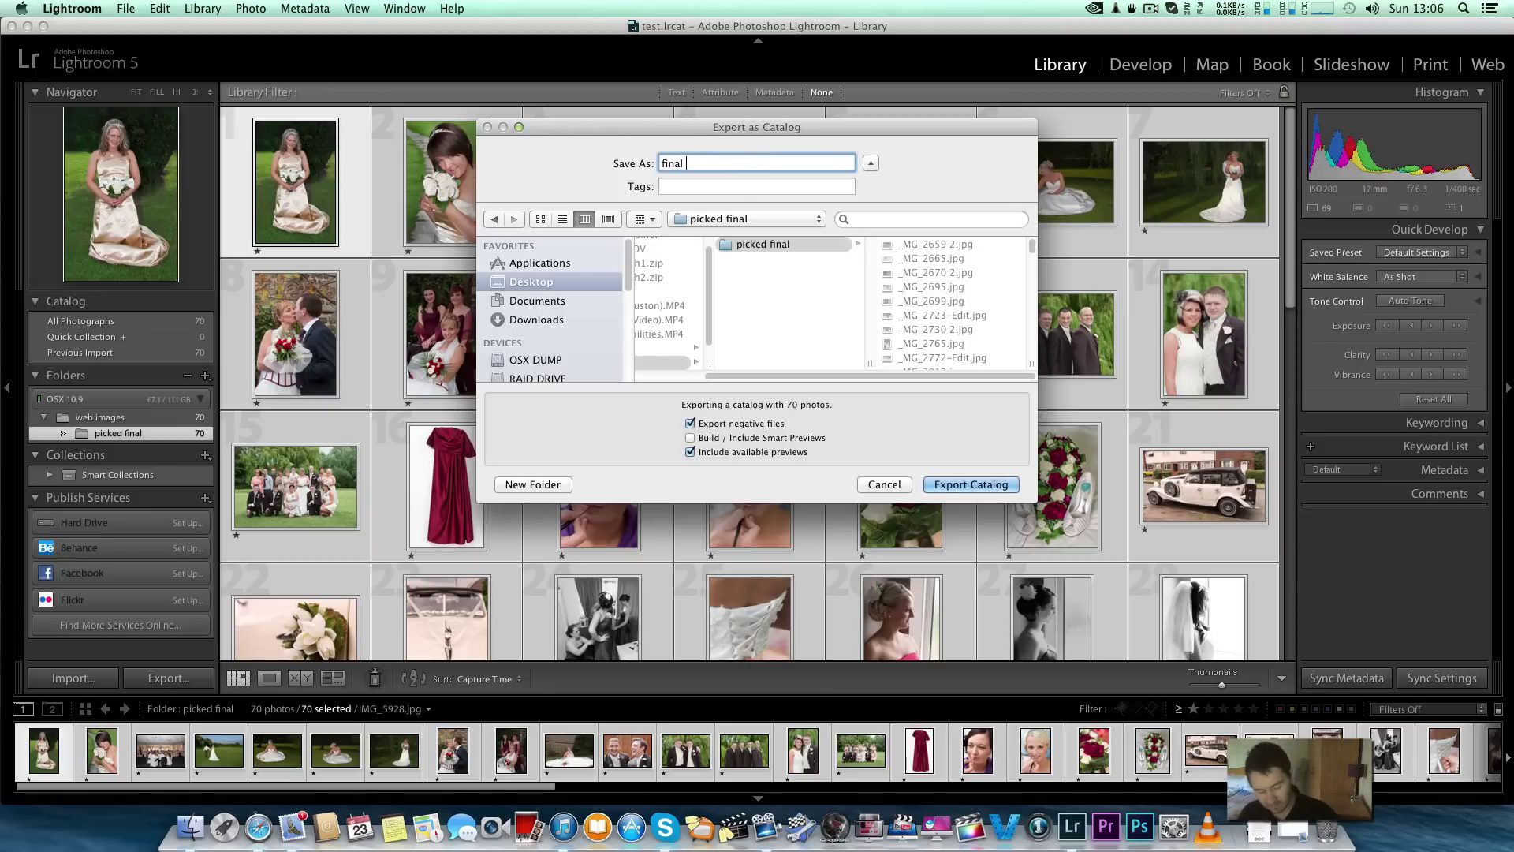
text( 2014)
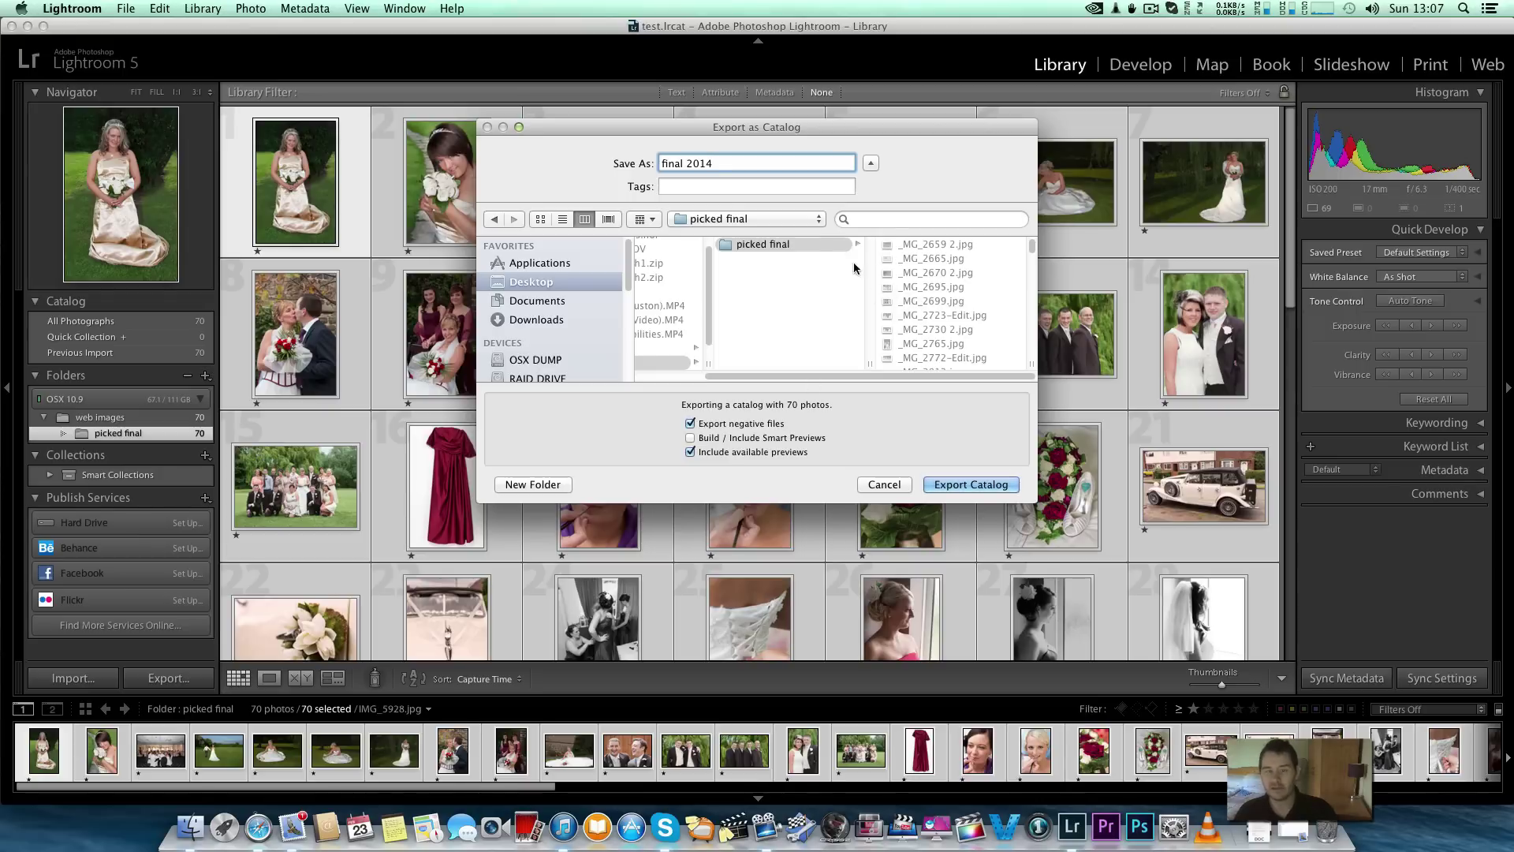
click(807, 243)
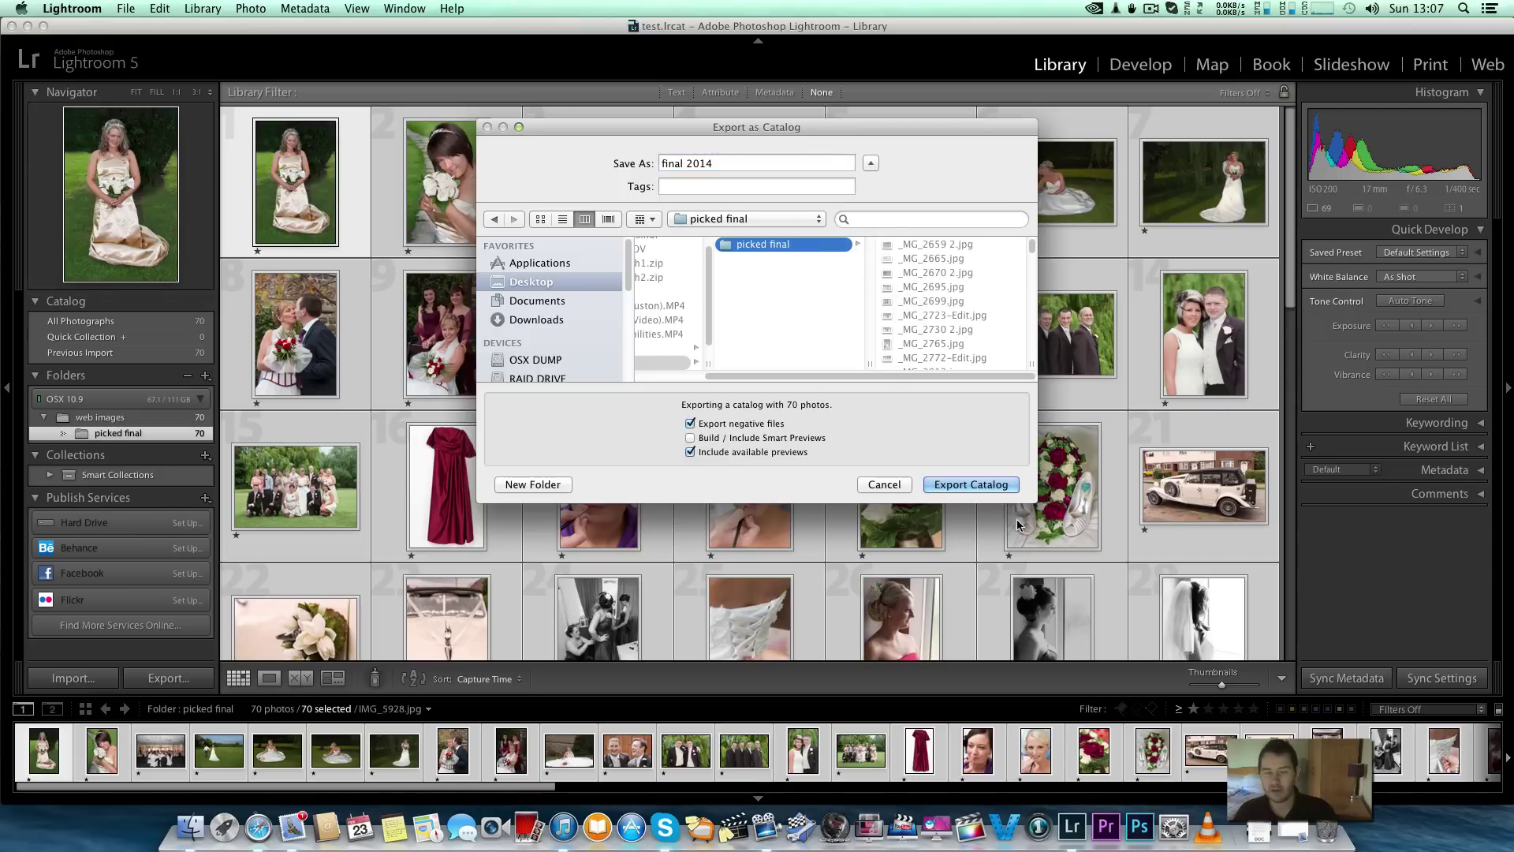
click(971, 484)
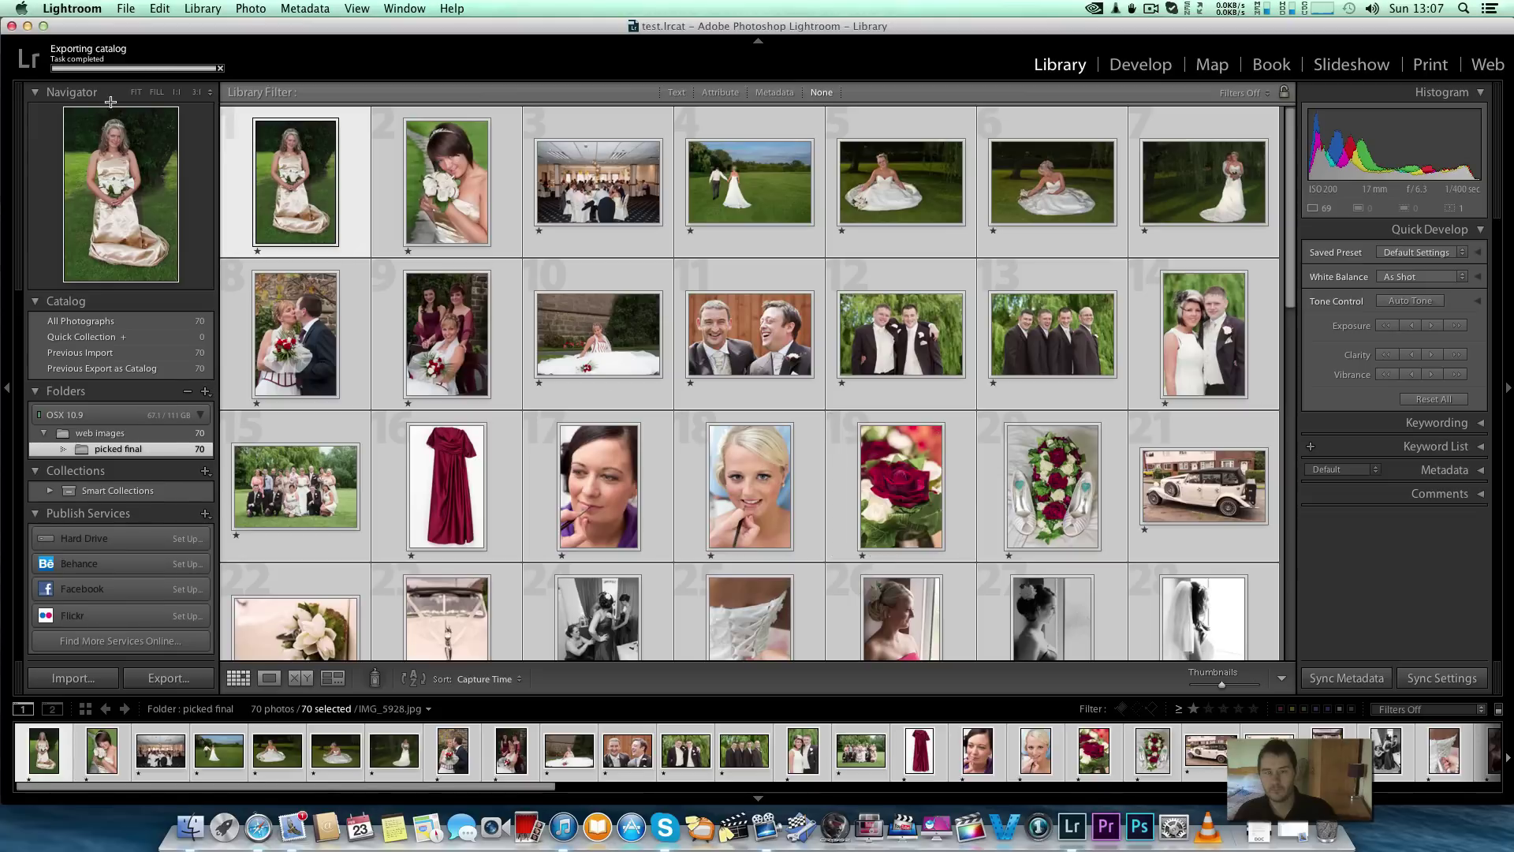
- Browse into picked final and the exported final 2014 folder and its nested subfolders
click(28, 26)
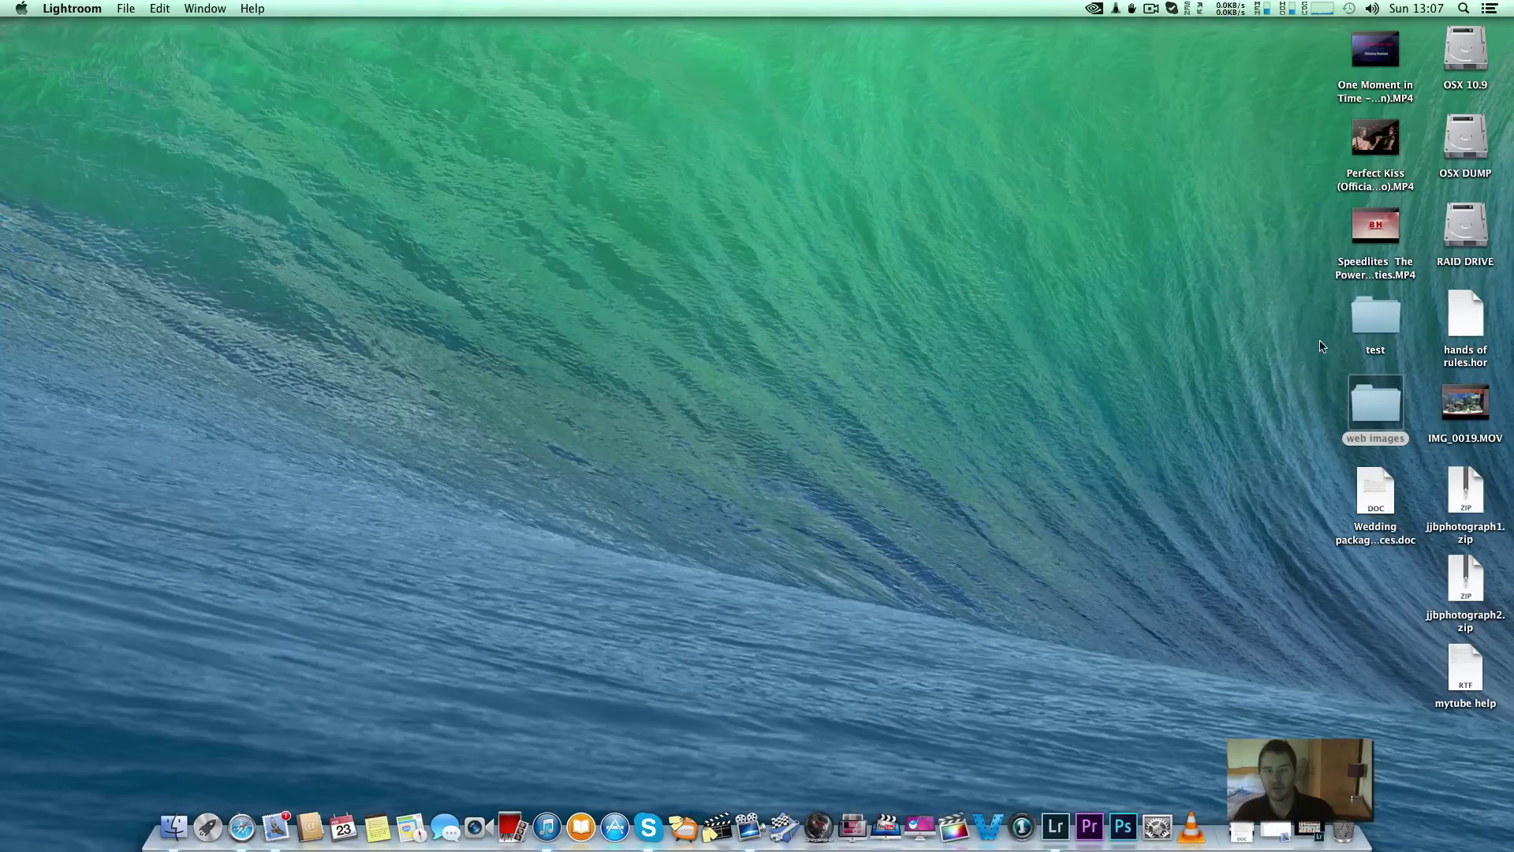
double_click(1379, 410)
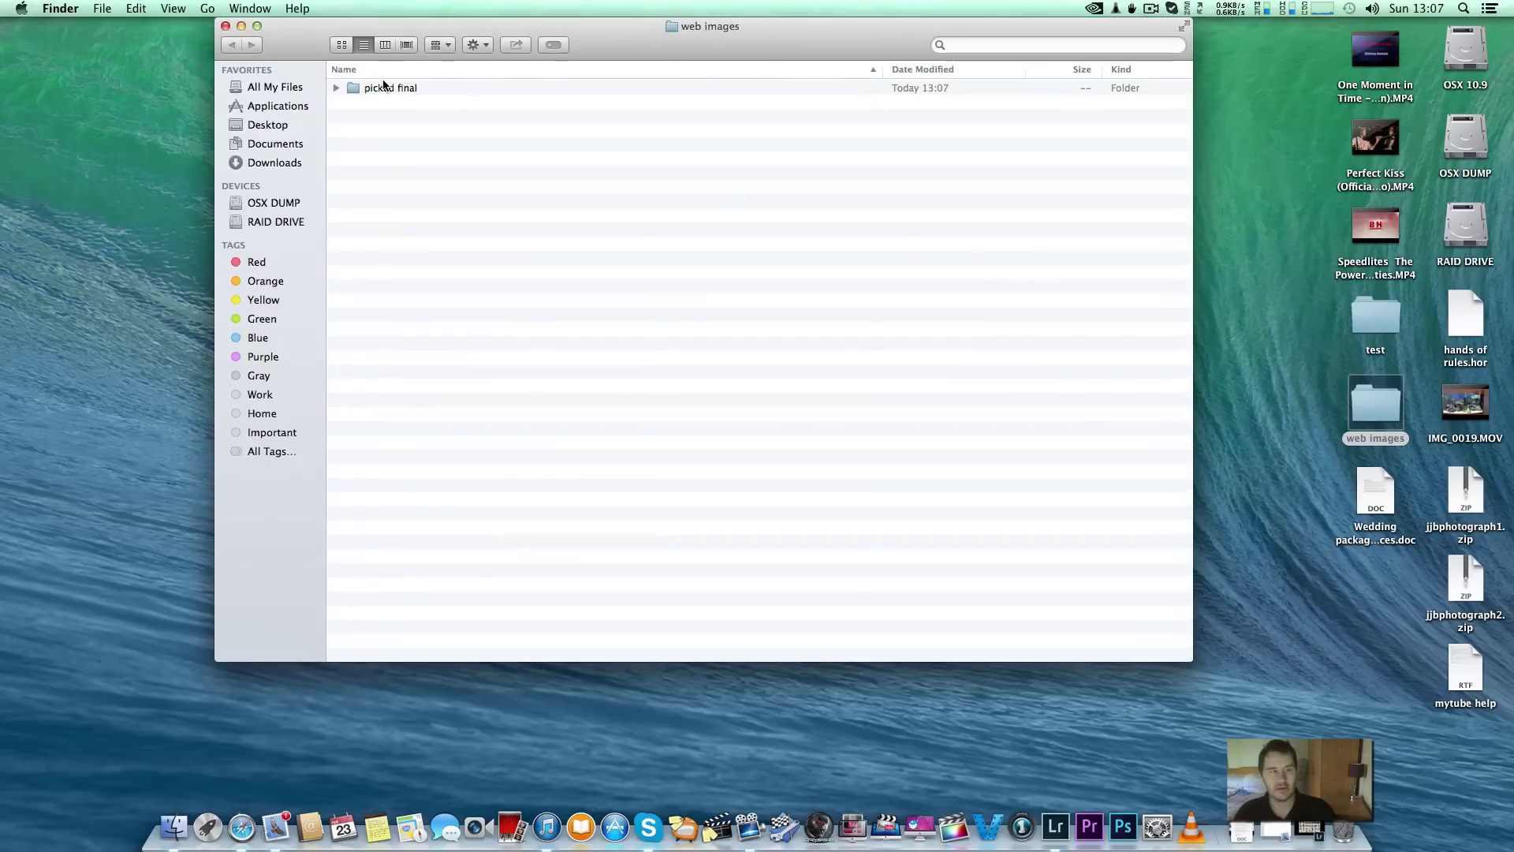
double_click(386, 89)
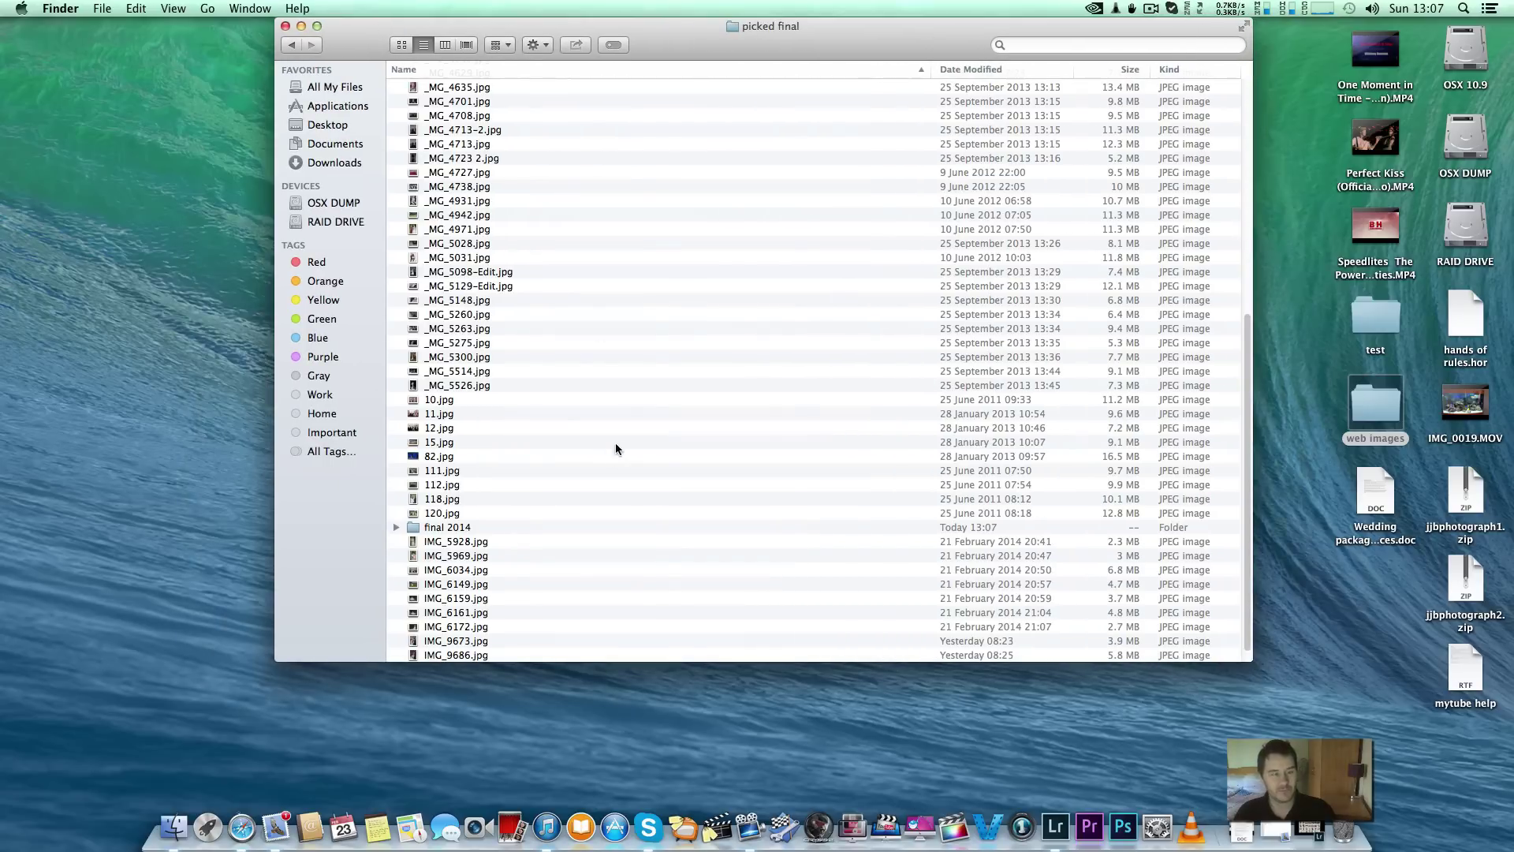
double_click(430, 529)
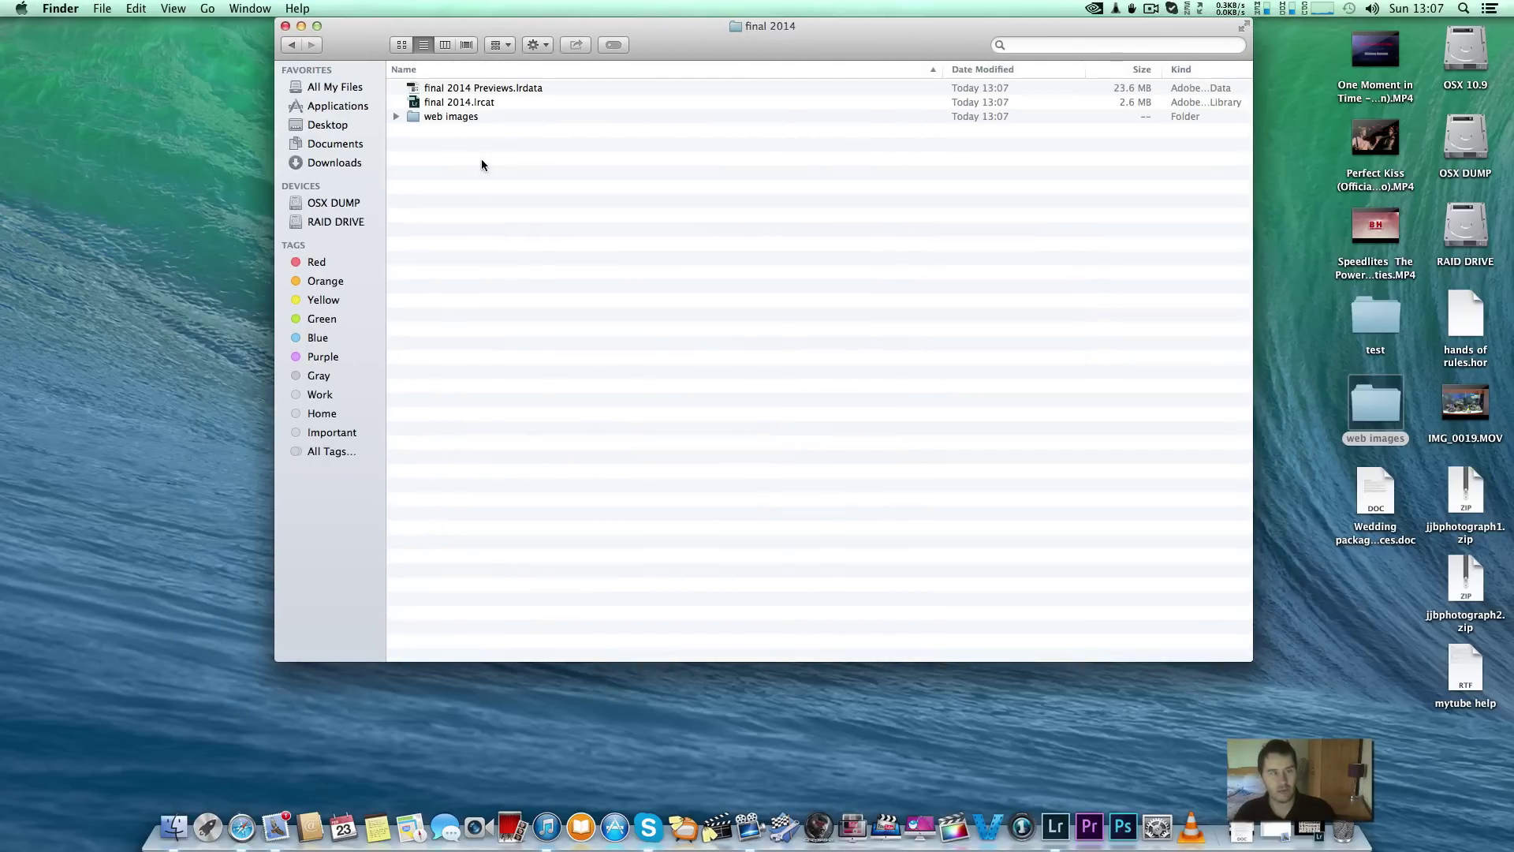
double_click(447, 125)
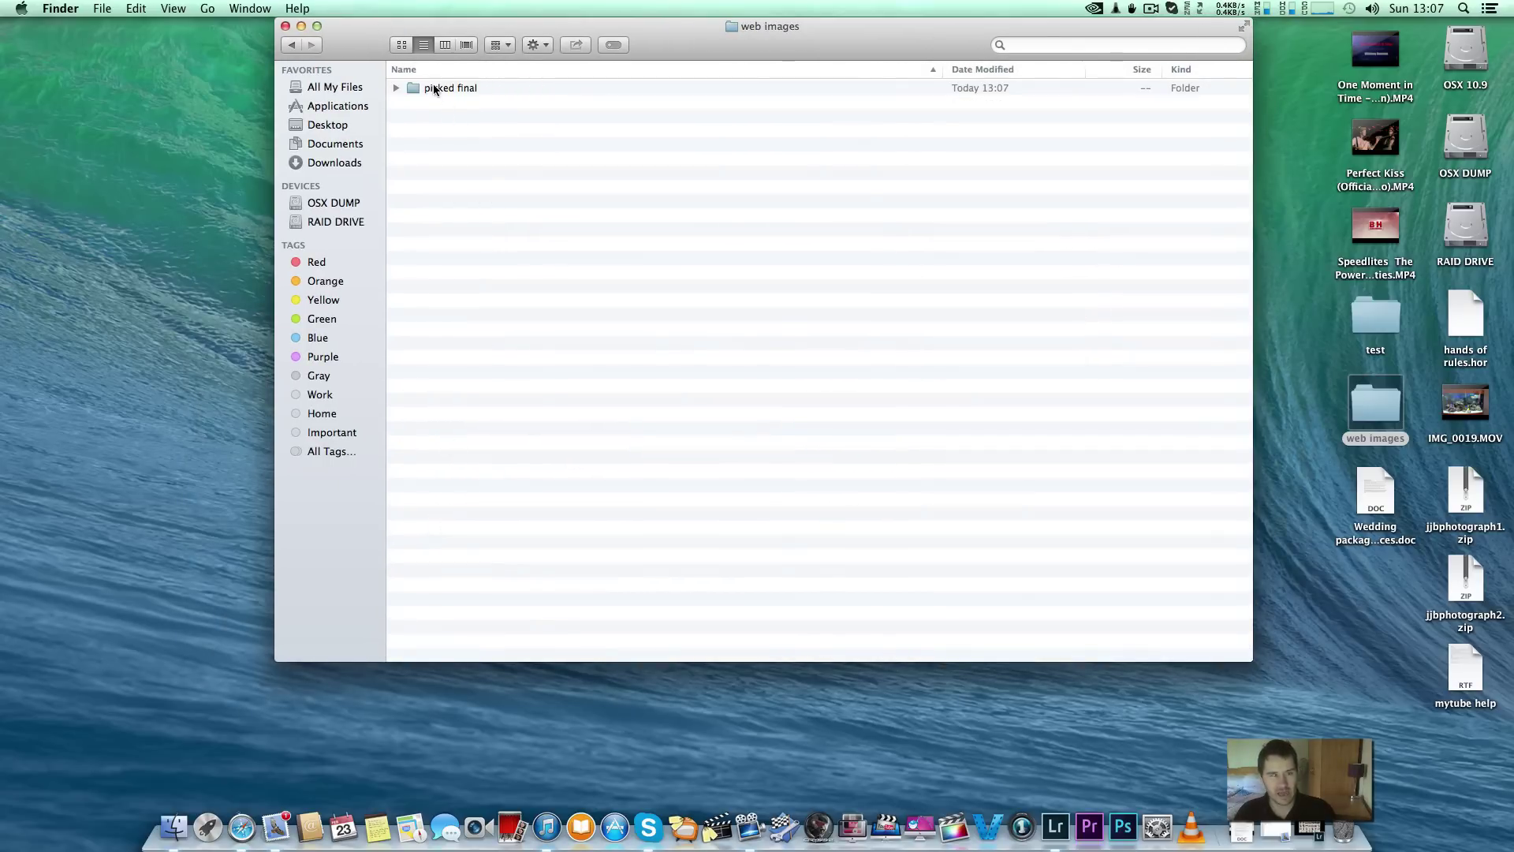
double_click(436, 90)
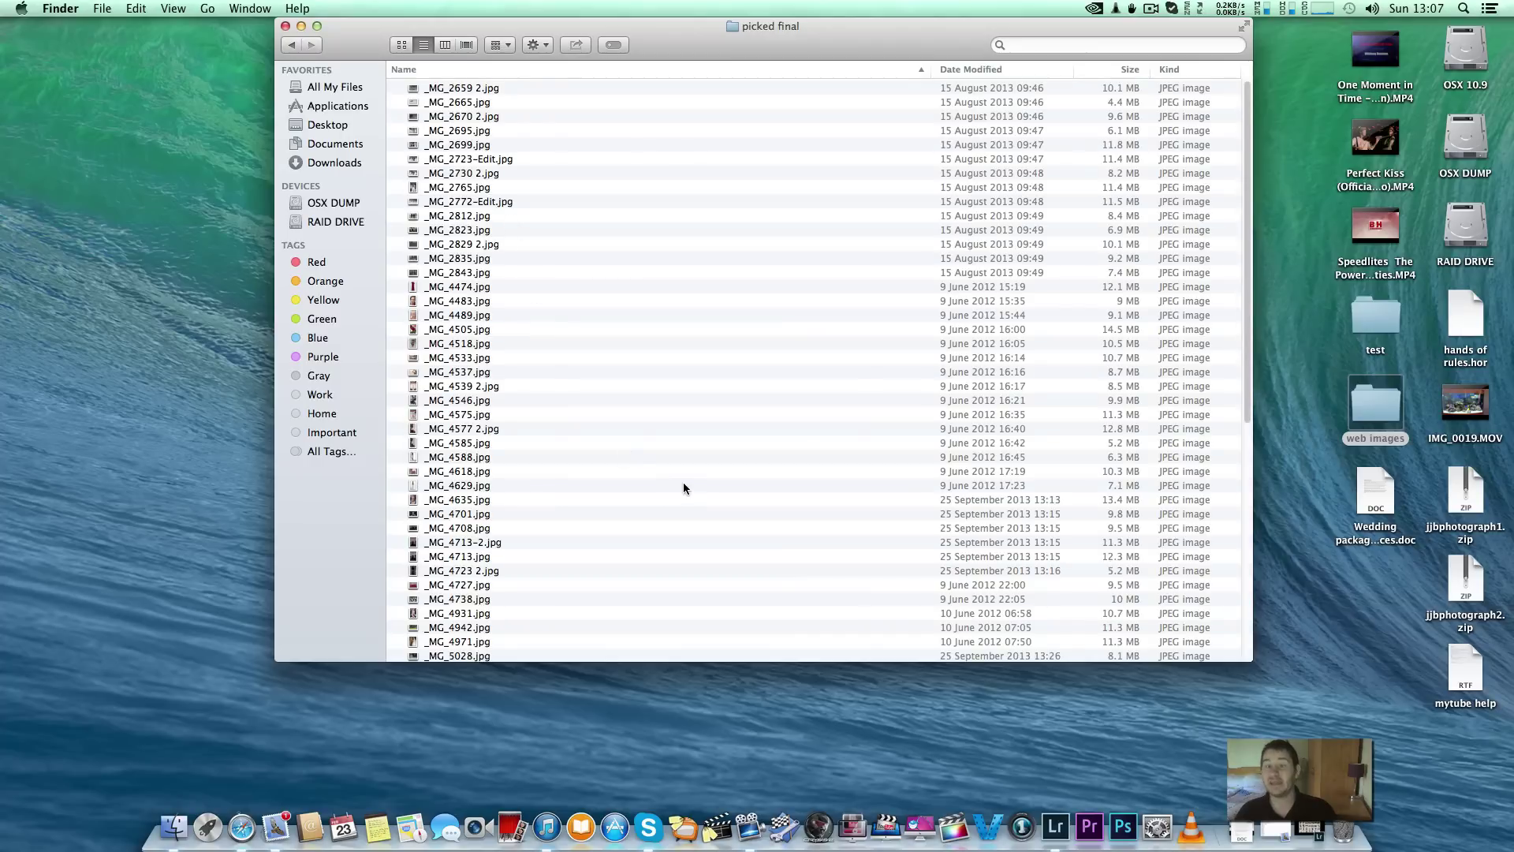
click(297, 49)
click(293, 49)
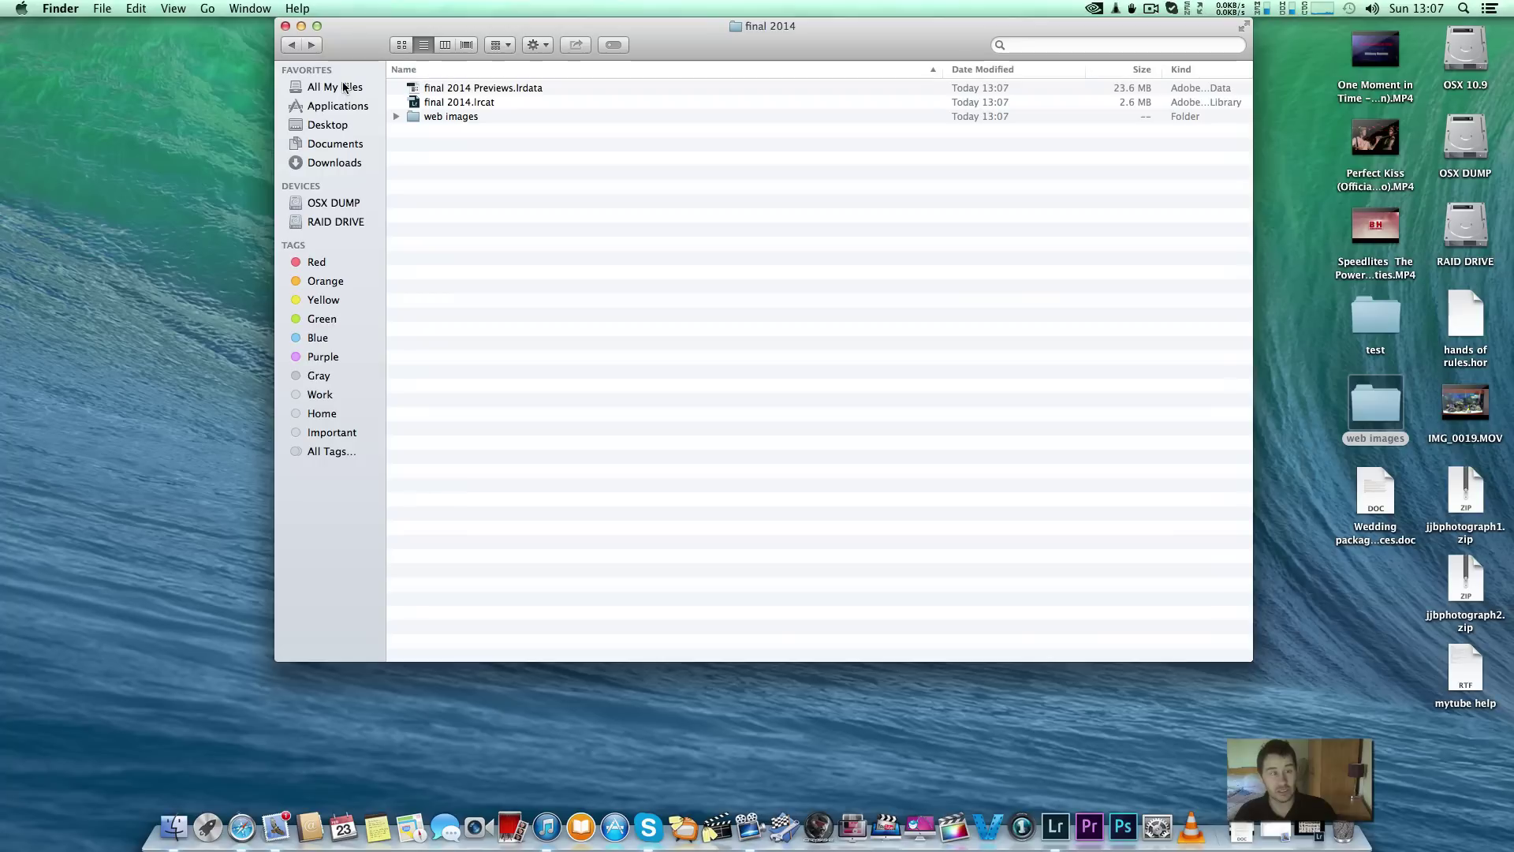
click(291, 48)
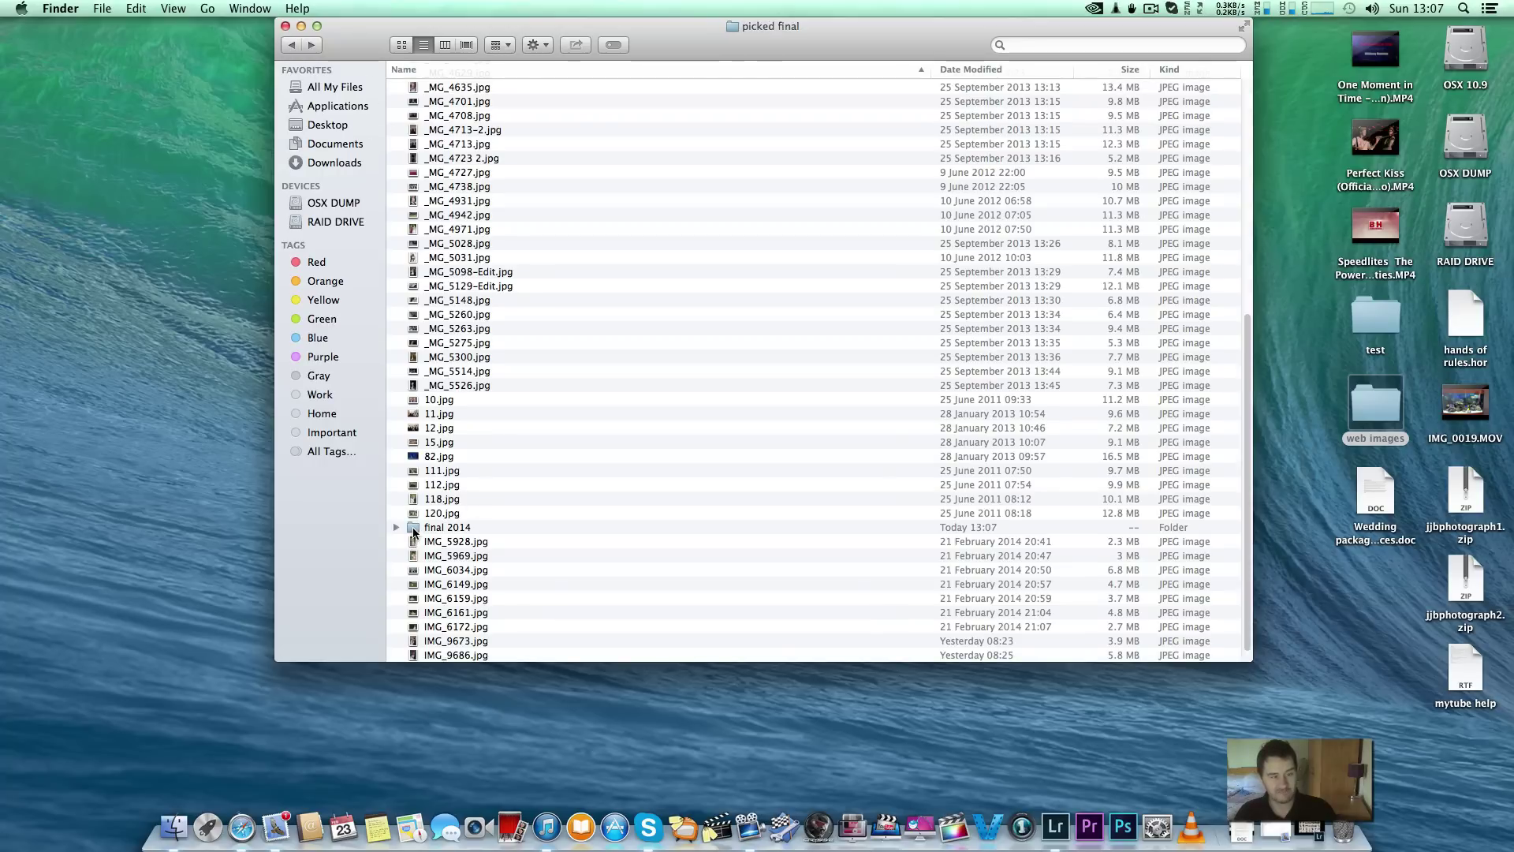
- Recheck final 2014, then return to picked final and select the final 2014 folder
double_click(413, 529)
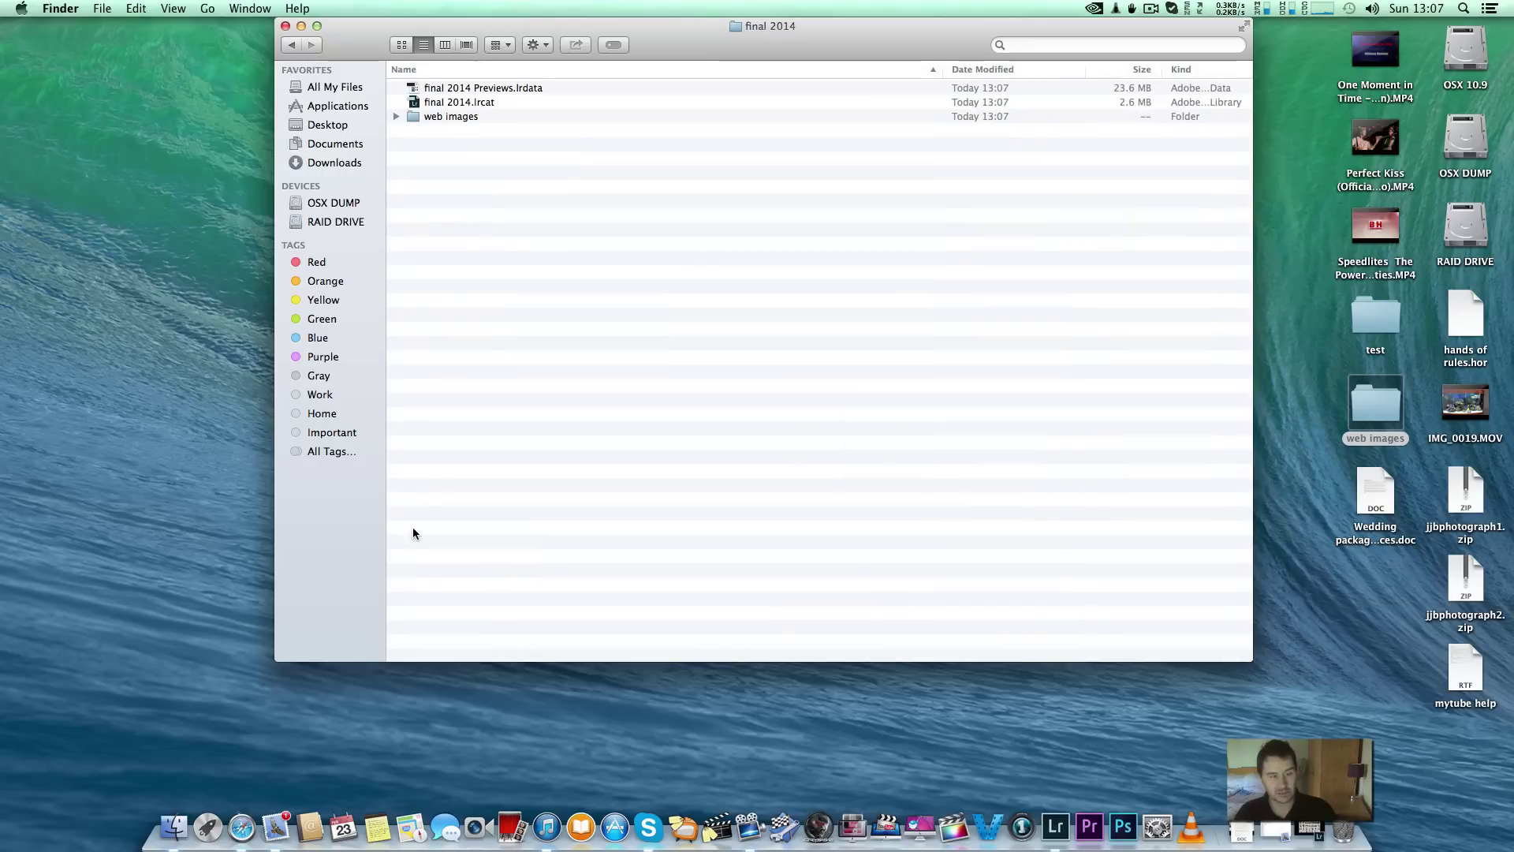
click(292, 48)
scroll(500, 584, up, 10)
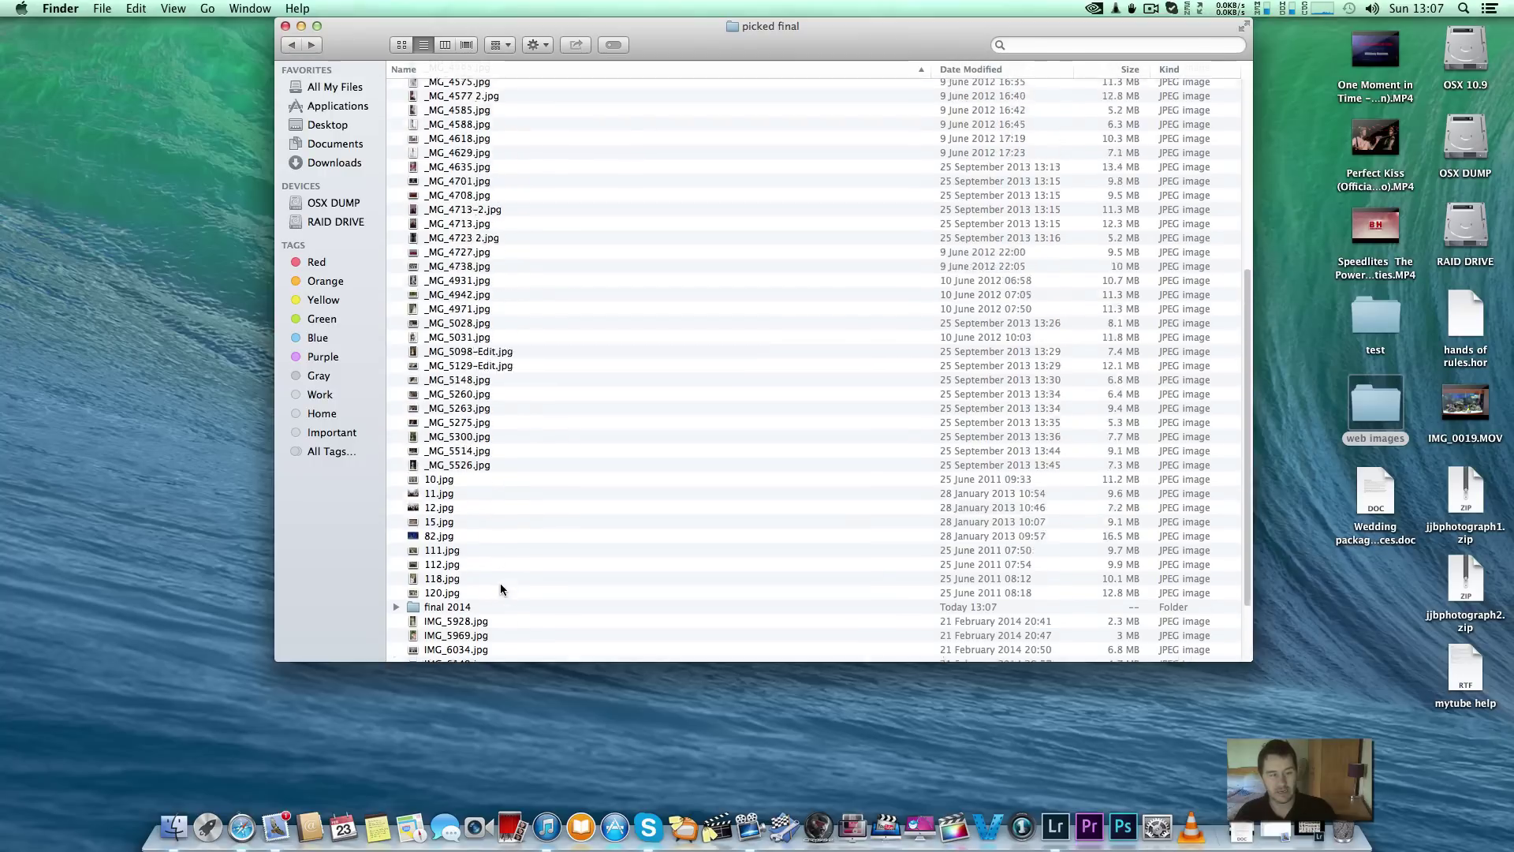
scroll(499, 574, down, 8)
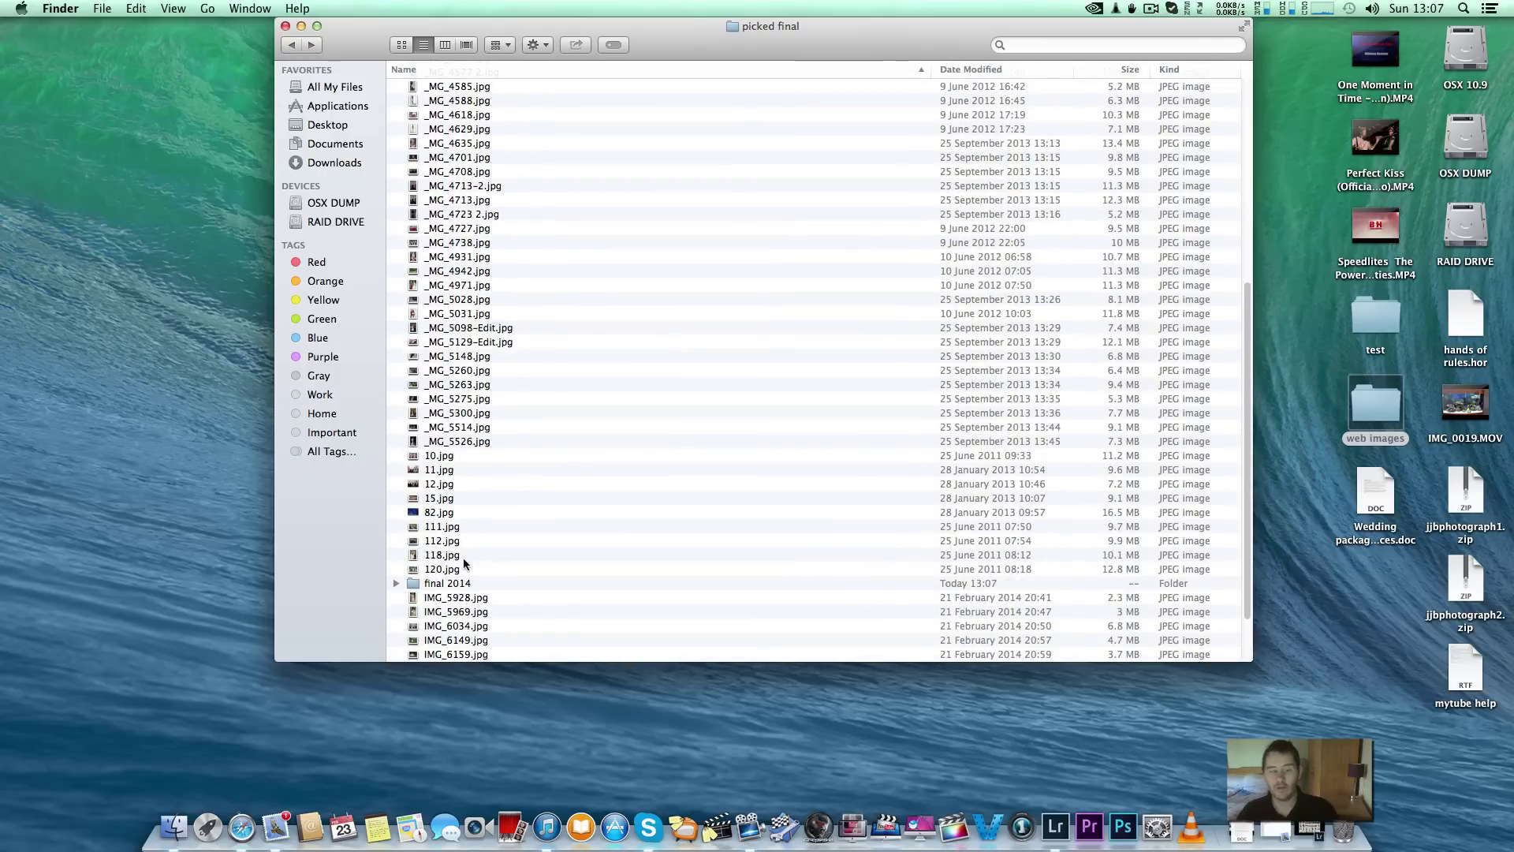
click(435, 586)
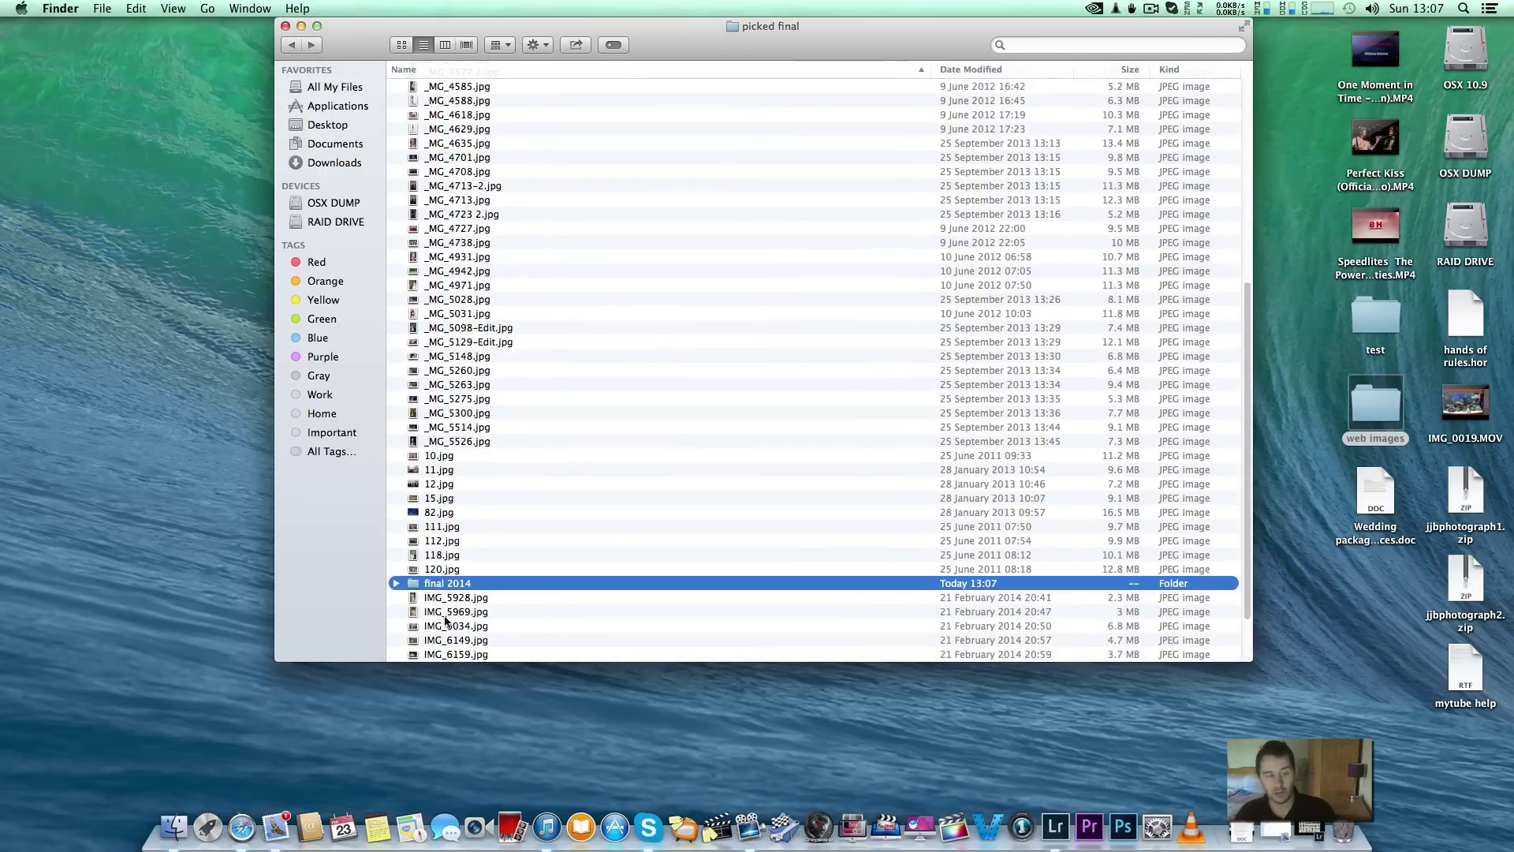
scroll(473, 631, down, 2)
- Move the 10 IMG files in picked final to the Trash
click(465, 656)
key(shift+Up)
key(shift+Up)
key(shift+Up)
key(shift+Up)
key(shift+Up)
key(shift+Up)
key(shift+Up)
key(shift+Up)
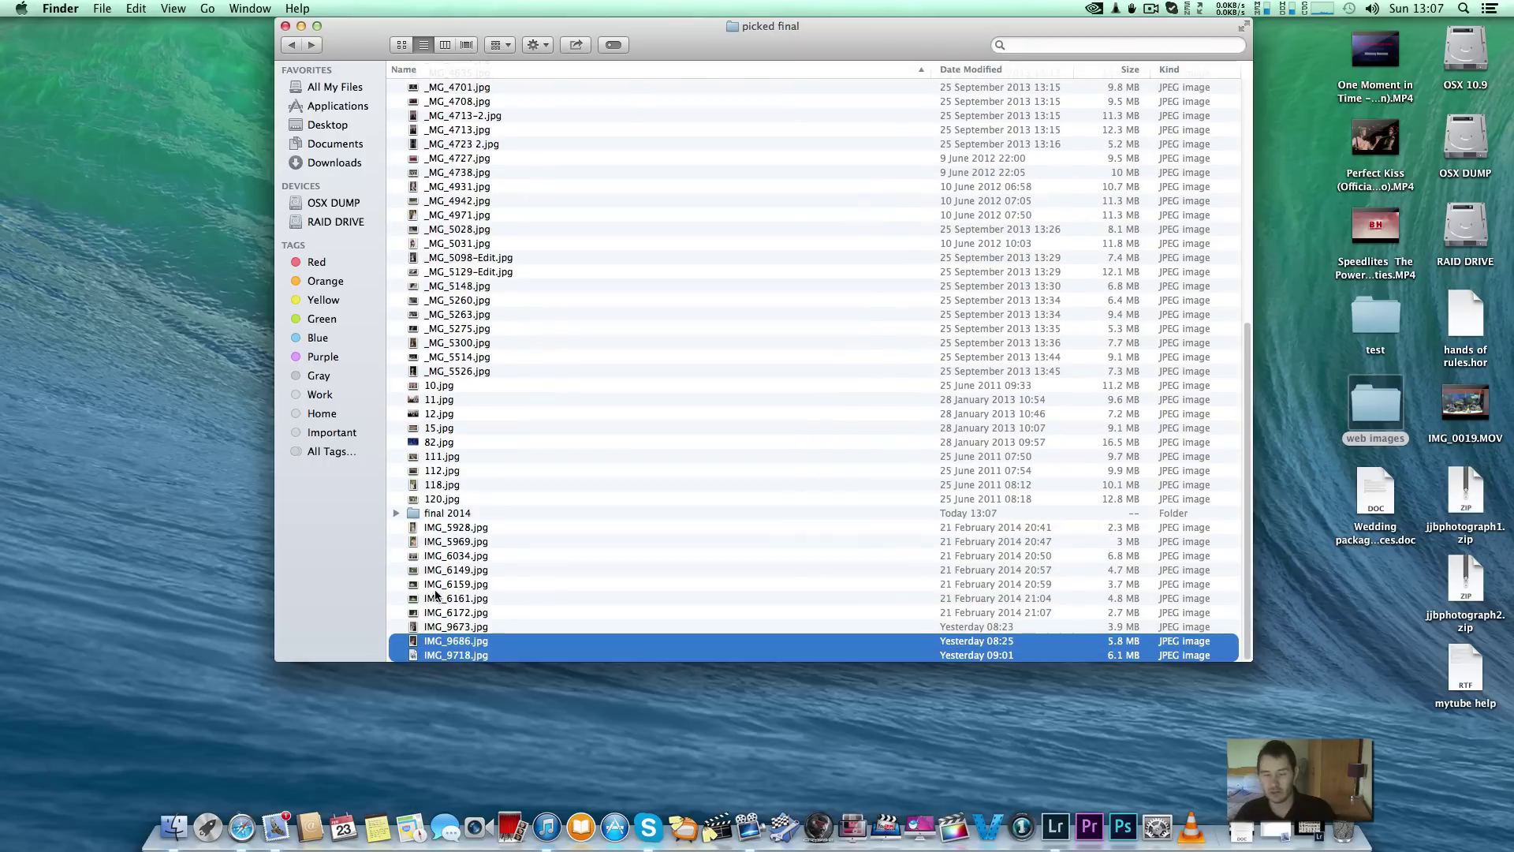
key(shift+Up)
right_click(444, 593)
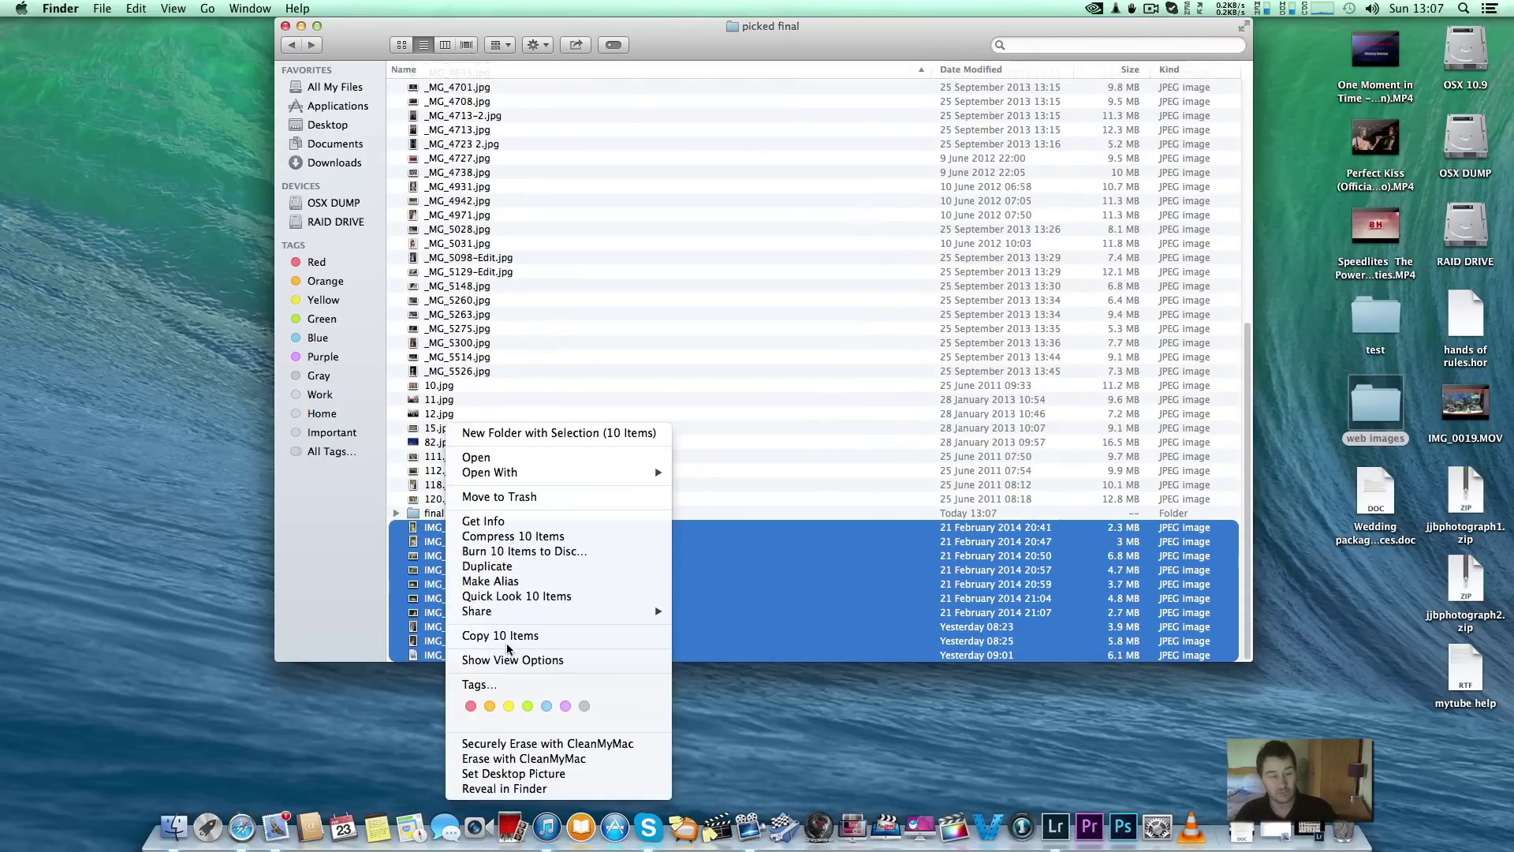
click(484, 499)
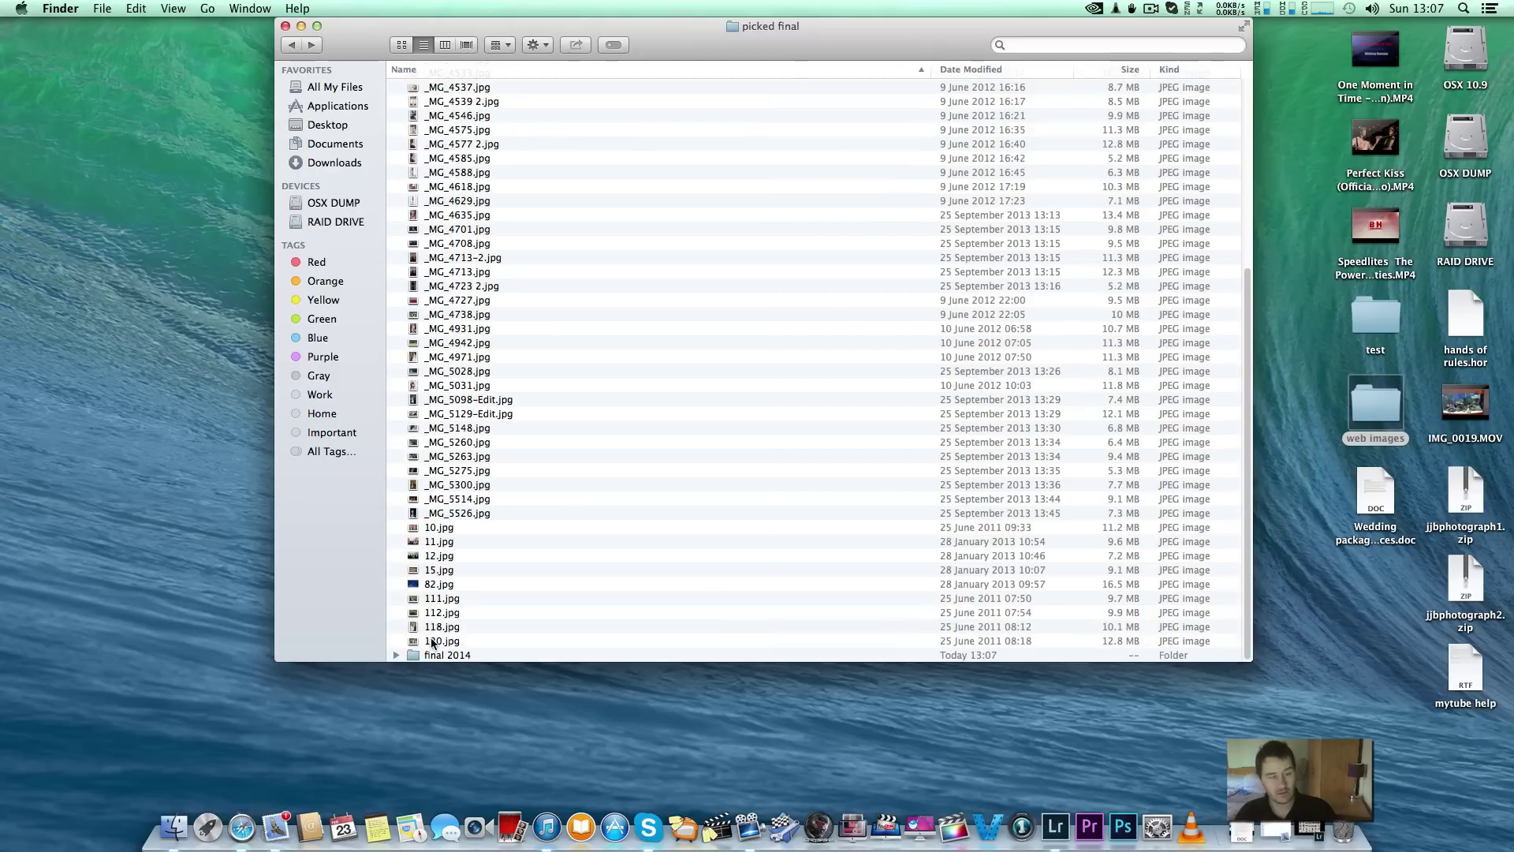
- Trash the remaining 60 loose JPEGs up to 120.jpg and close the window
click(434, 640)
key(shift+Up)
key(shift+Up)
key(shift+Up)
key(shift+Up)
key(shift+Up)
key(shift+Up)
key(shift+Up)
key(shift+Up)
key(shift+Up)
key(shift+Up)
key(shift+Up)
key(shift+Up)
key(shift+Up)
key(shift+Up)
key(shift+Up)
key(shift+Up)
key(shift+Up)
key(shift+Up)
key(shift+Up)
key(shift+Up)
key(shift+Up)
key(shift+Up)
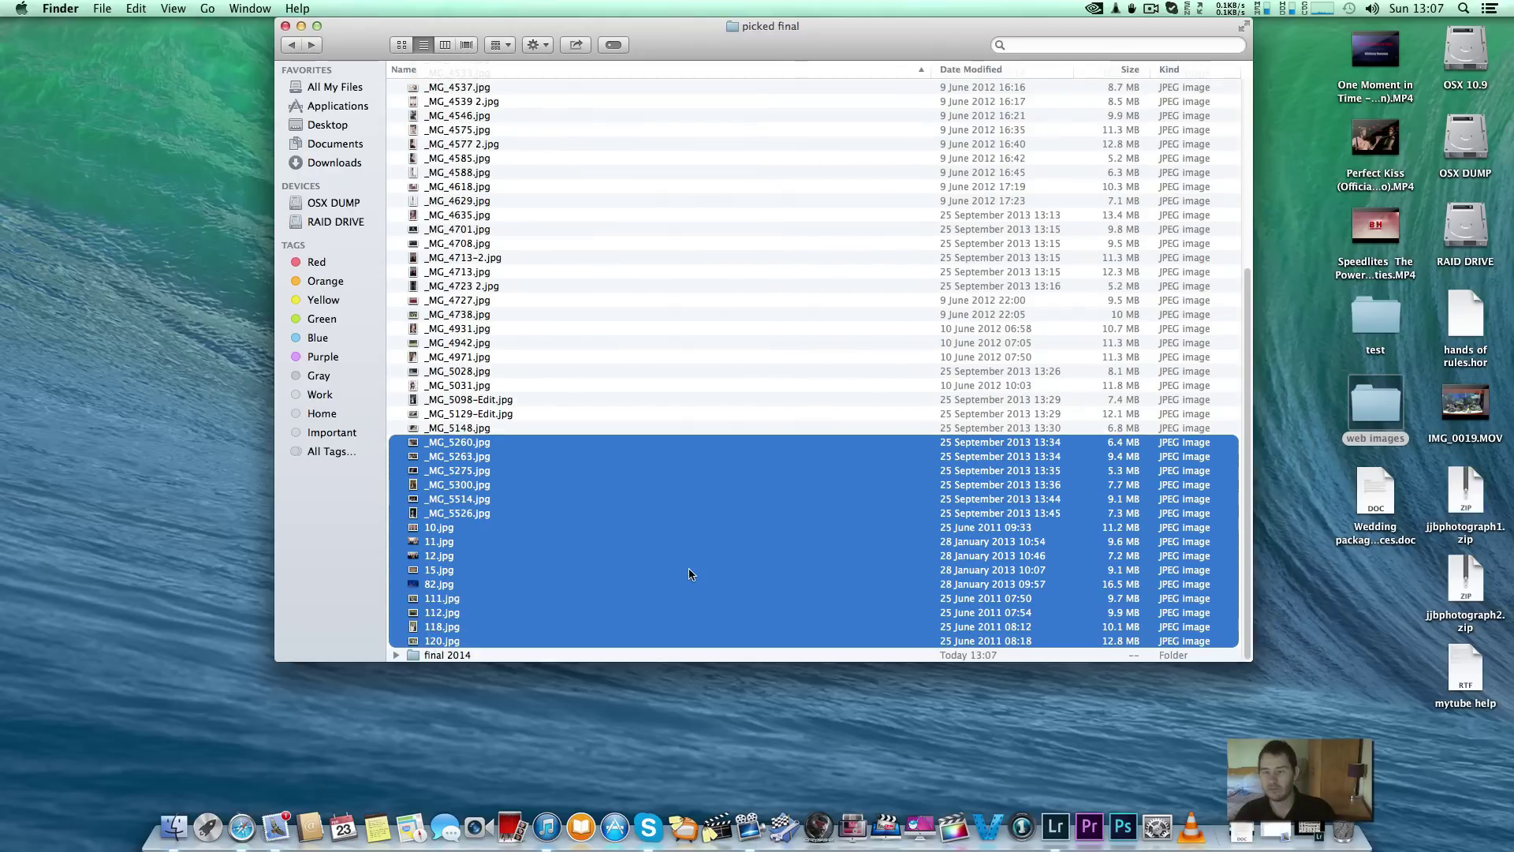
key(shift+Up)
key(shift+Up)
key(shift+Up)
key(shift+Up)
key(shift+Up)
key(shift+Up)
key(shift+Up)
key(shift+Up)
key(shift+Up)
key(shift+Up)
key(shift+Up)
key(shift+Up)
key(shift+Up)
key(shift+Up)
key(shift+Up)
key(shift+Up)
key(shift+Up)
key(shift+Up)
key(shift+Up)
key(shift+Up)
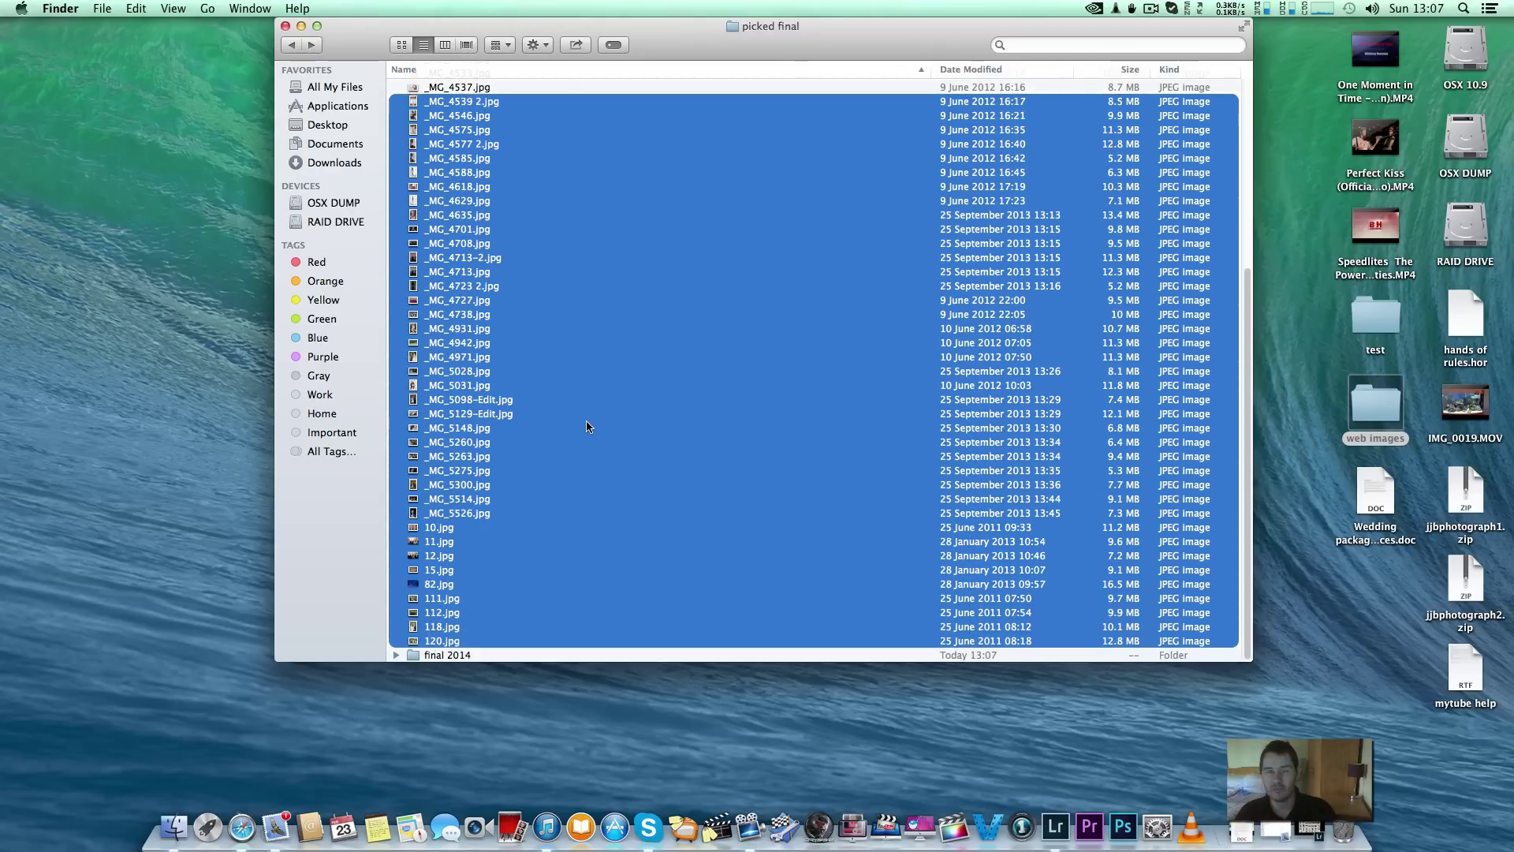
key(shift+Up)
key(shift+Up)
key(shift+Up)
key(shift+Up)
key(shift+Up)
key(shift+Up)
key(shift+Up)
key(shift+Up)
key(shift+Up)
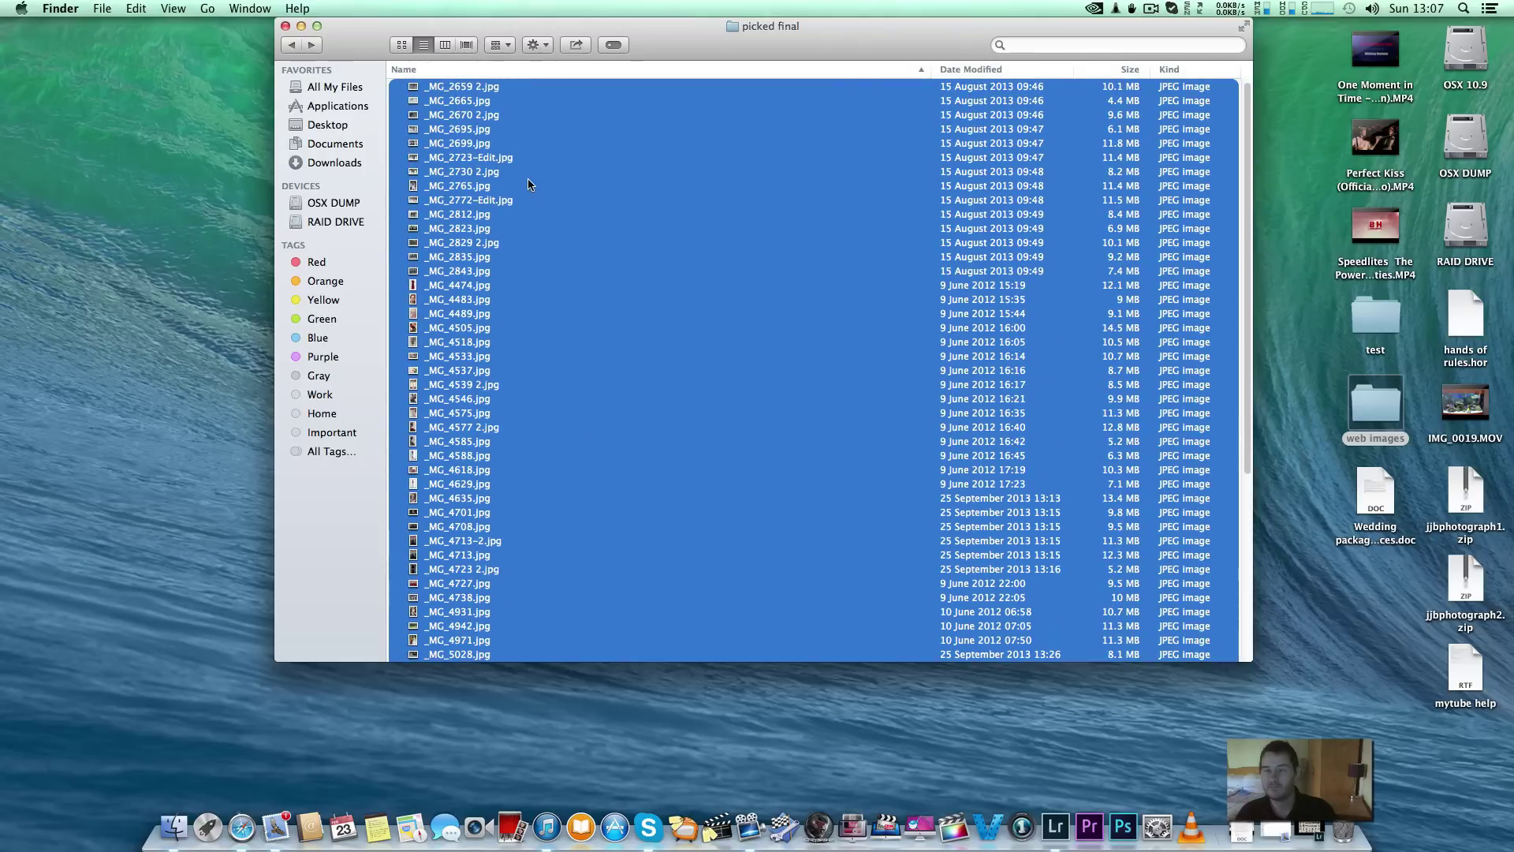
right_click(528, 178)
click(584, 251)
click(285, 25)
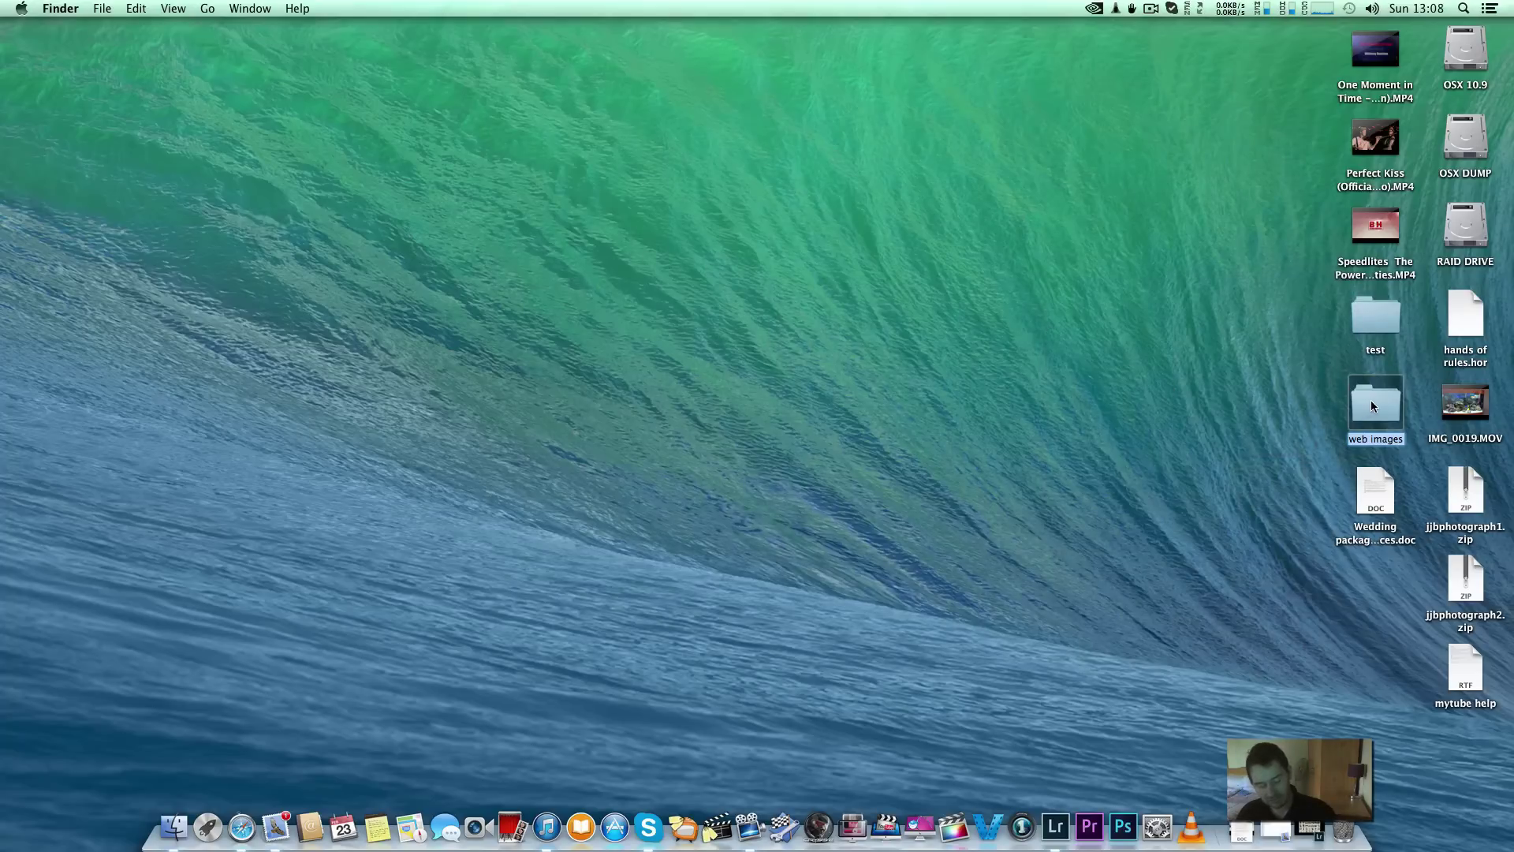
- Rename the web images folder to 'jims wedding' and quit Lightroom
key(Return)
text(jims wedding)
key(Return)
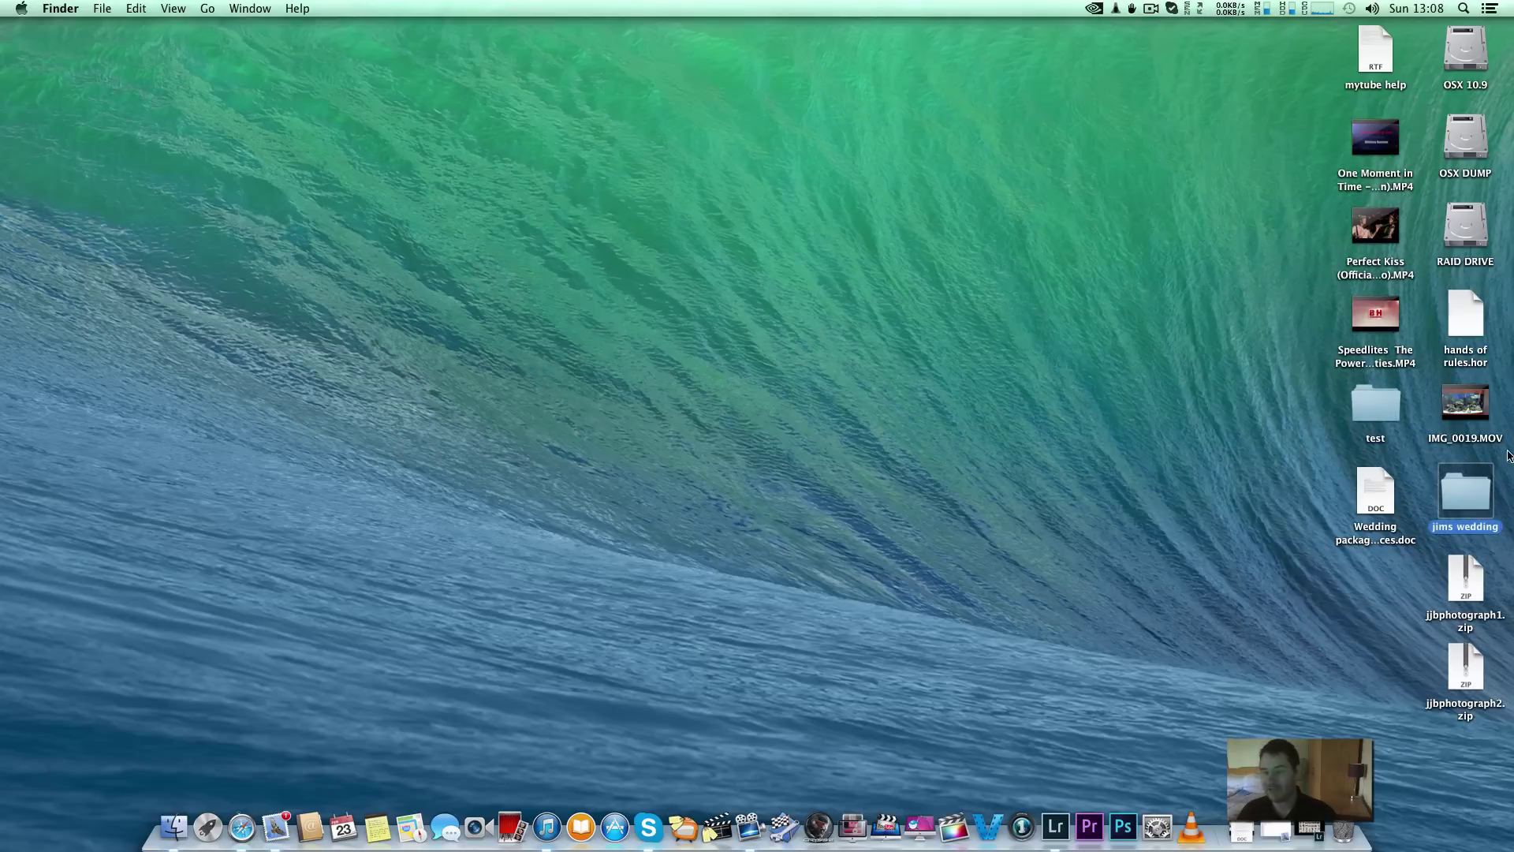
right_click(1055, 826)
click(1077, 759)
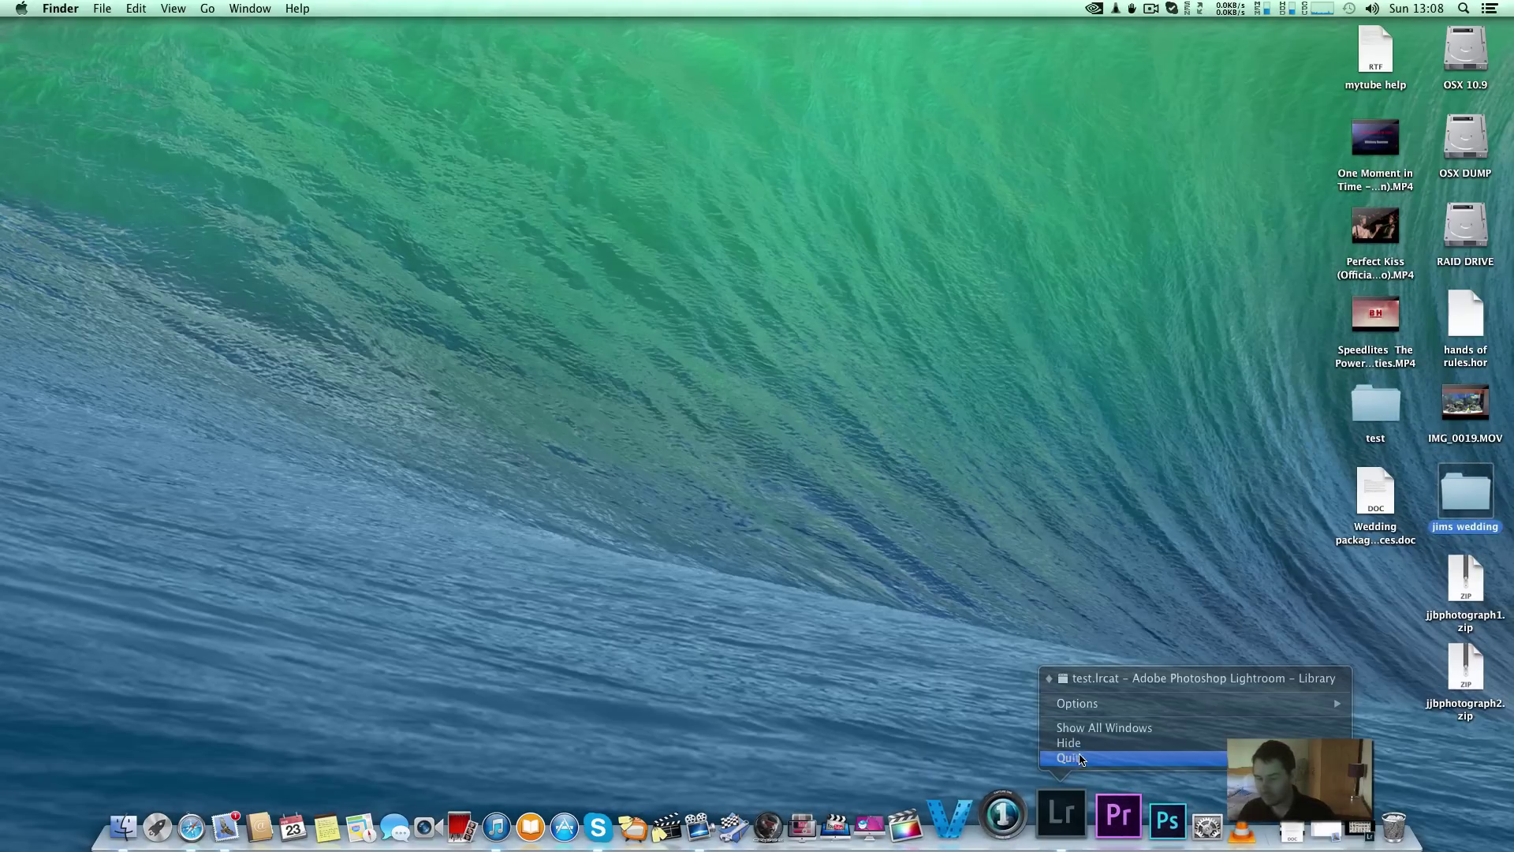
- Browse jims wedding > picked final > final 2014 to confirm its photos, then close the window
key(super+o)
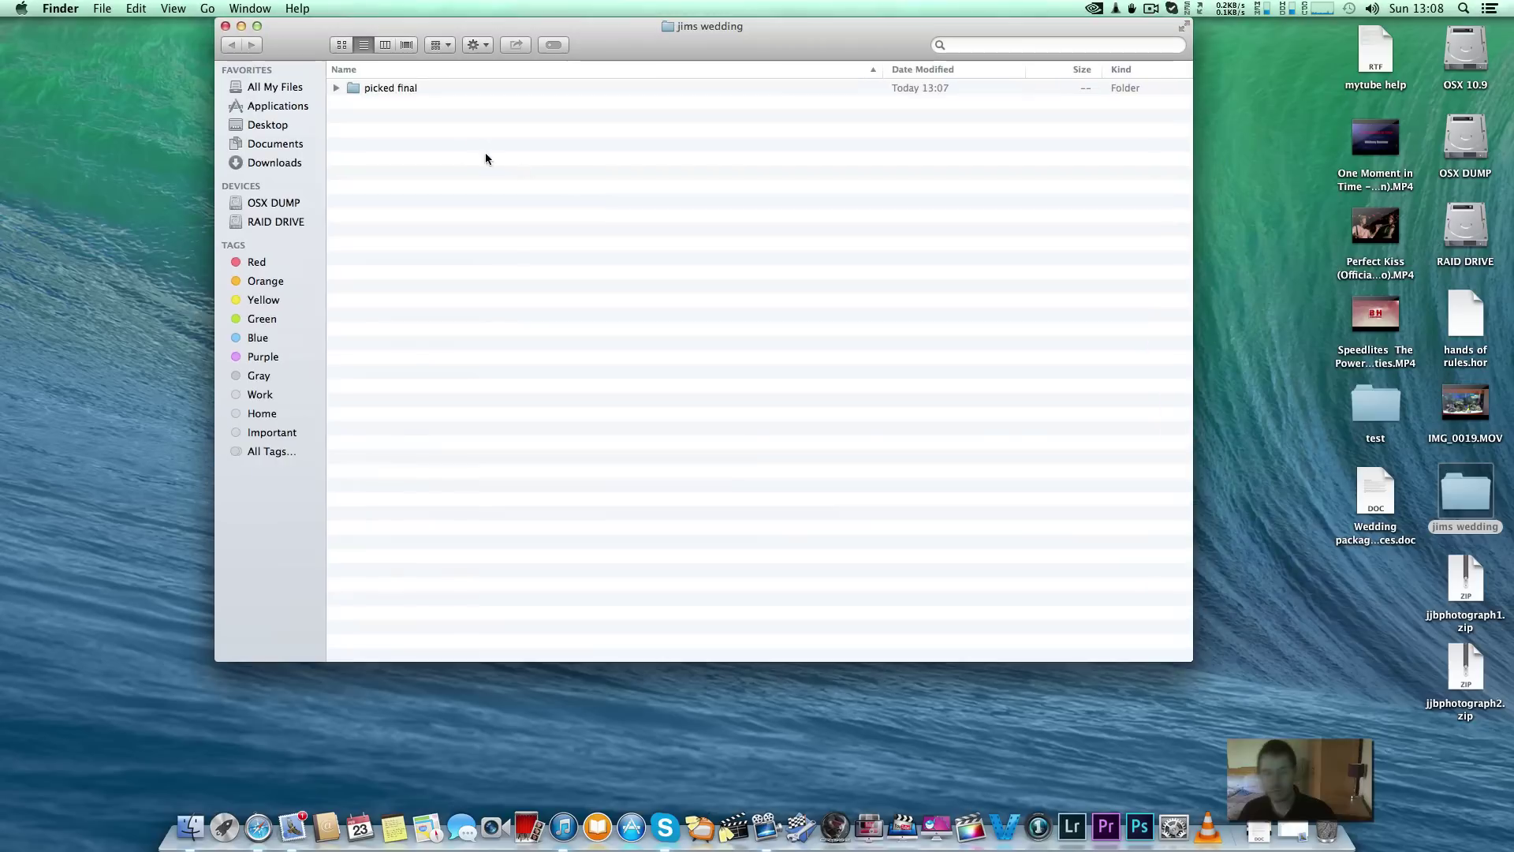
double_click(388, 87)
double_click(388, 88)
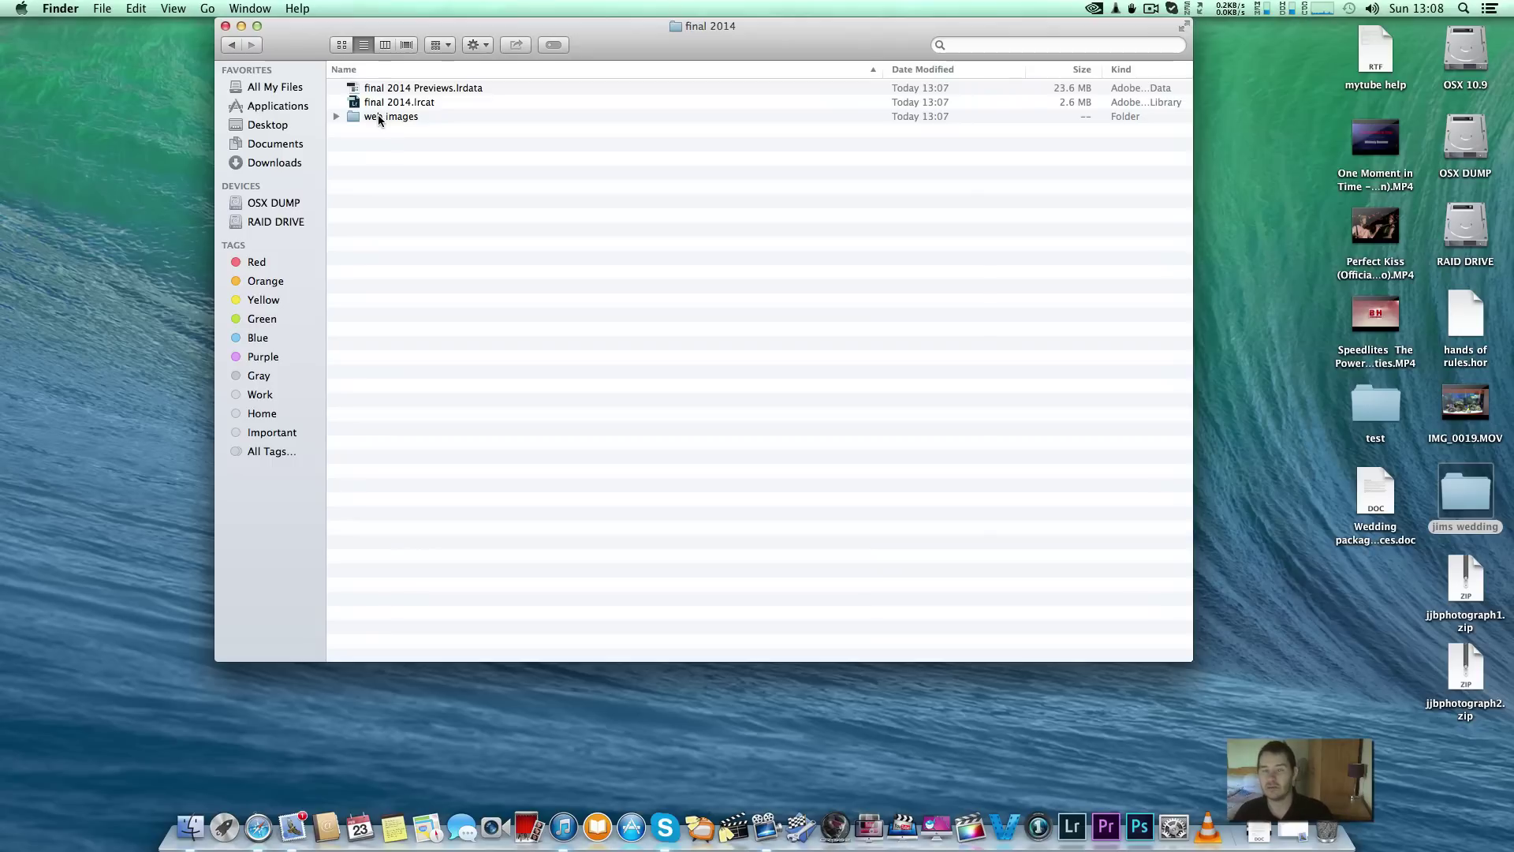
double_click(377, 116)
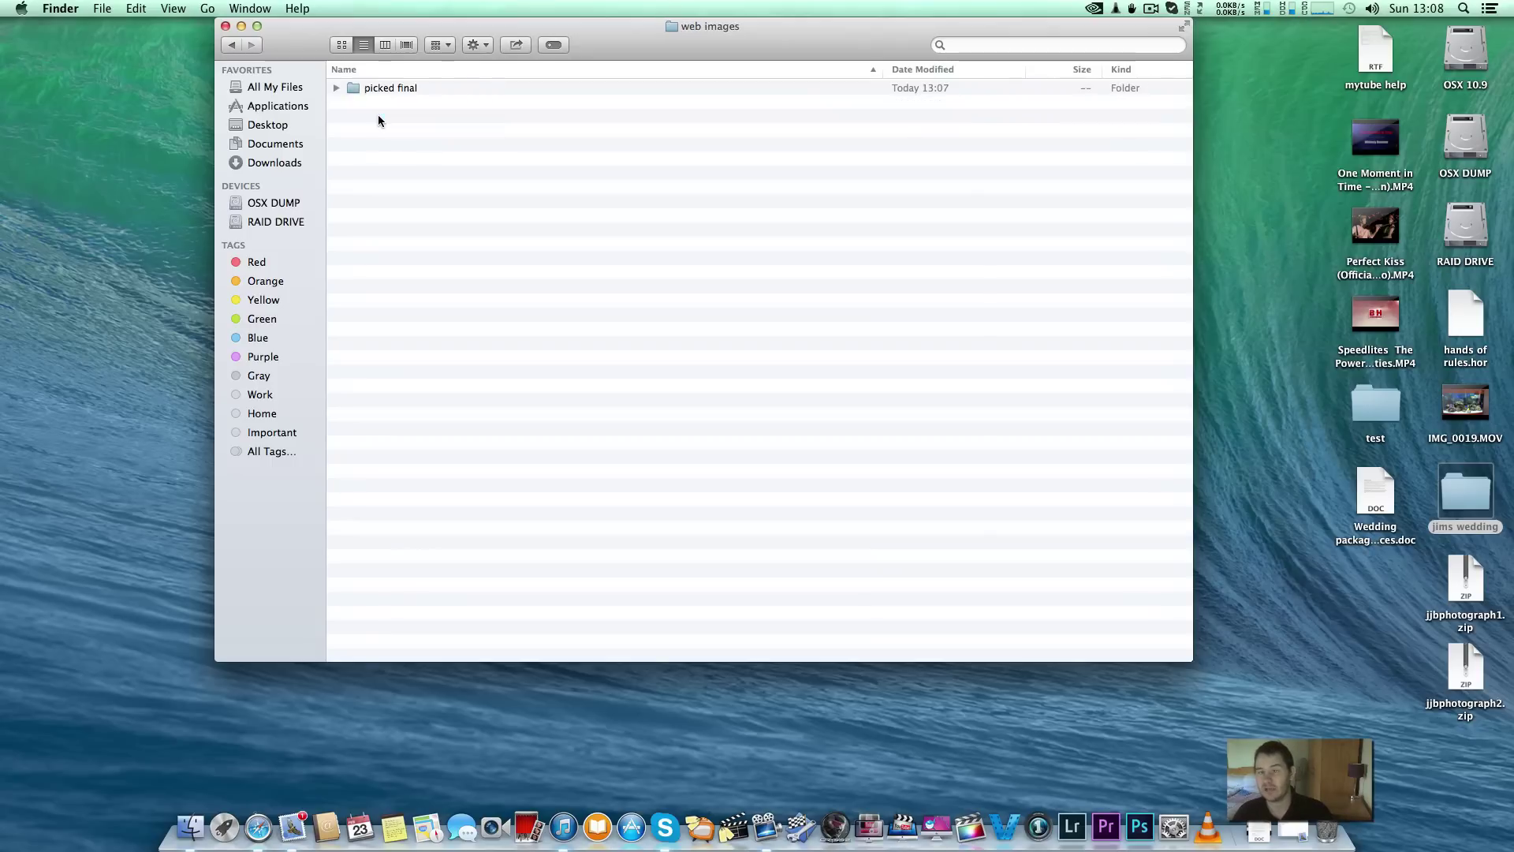
double_click(353, 88)
scroll(484, 415, down, 10)
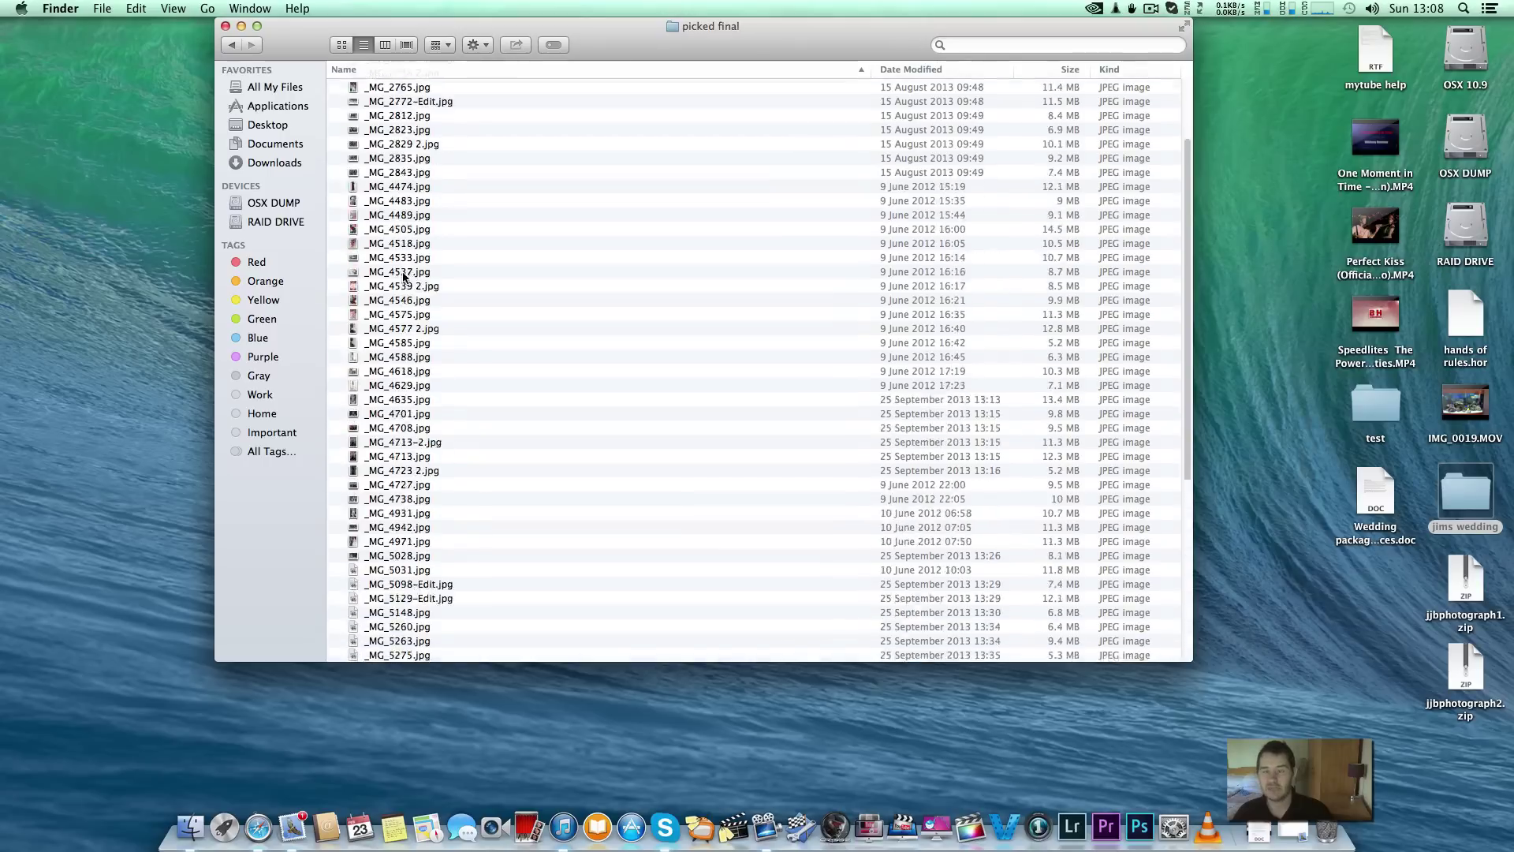
scroll(485, 415, up, 5)
scroll(480, 387, up, 1)
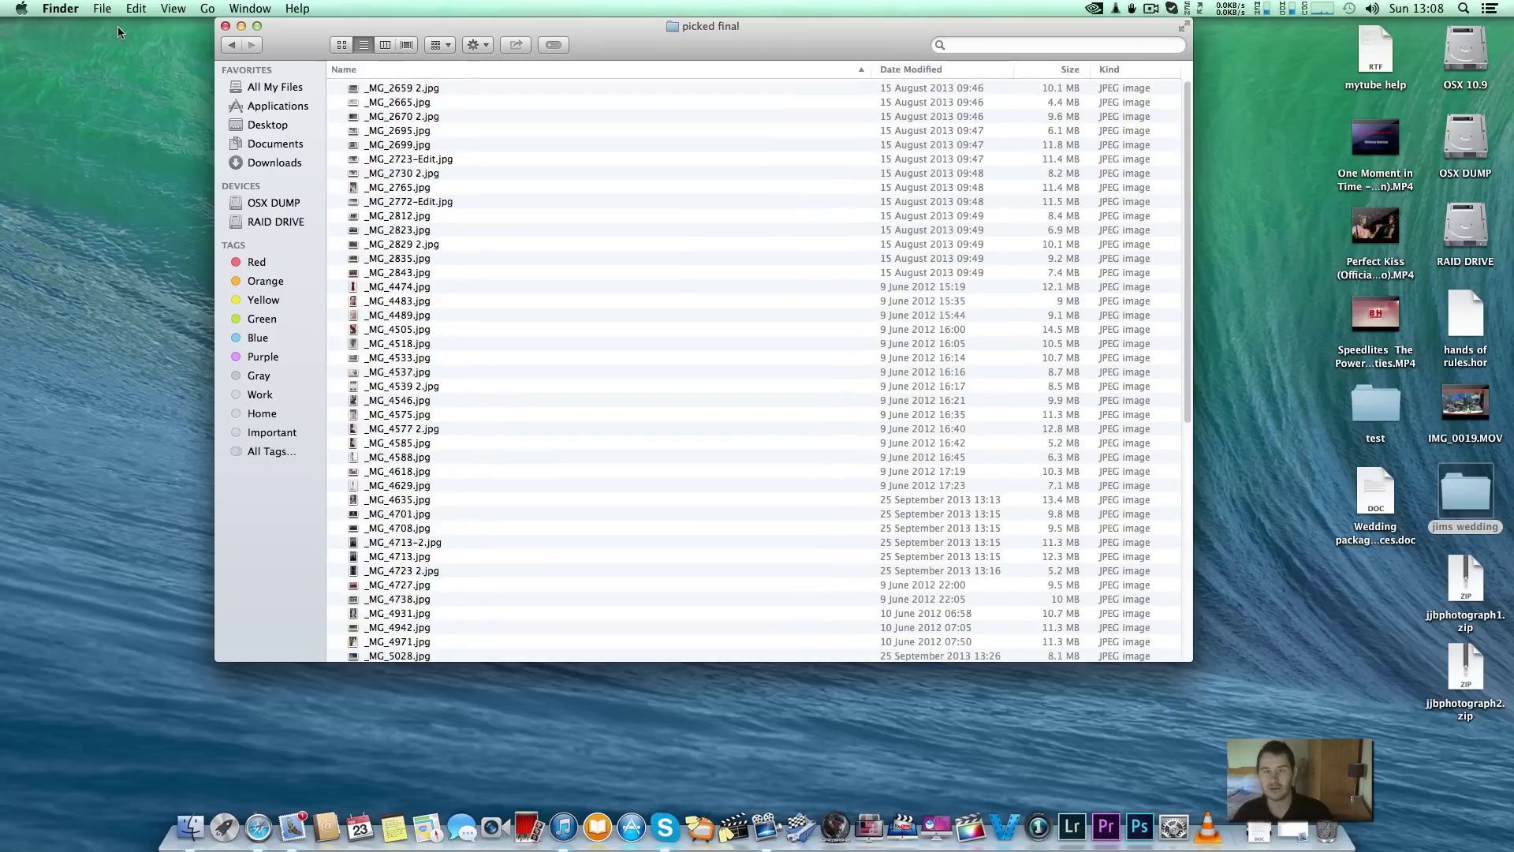
click(225, 27)
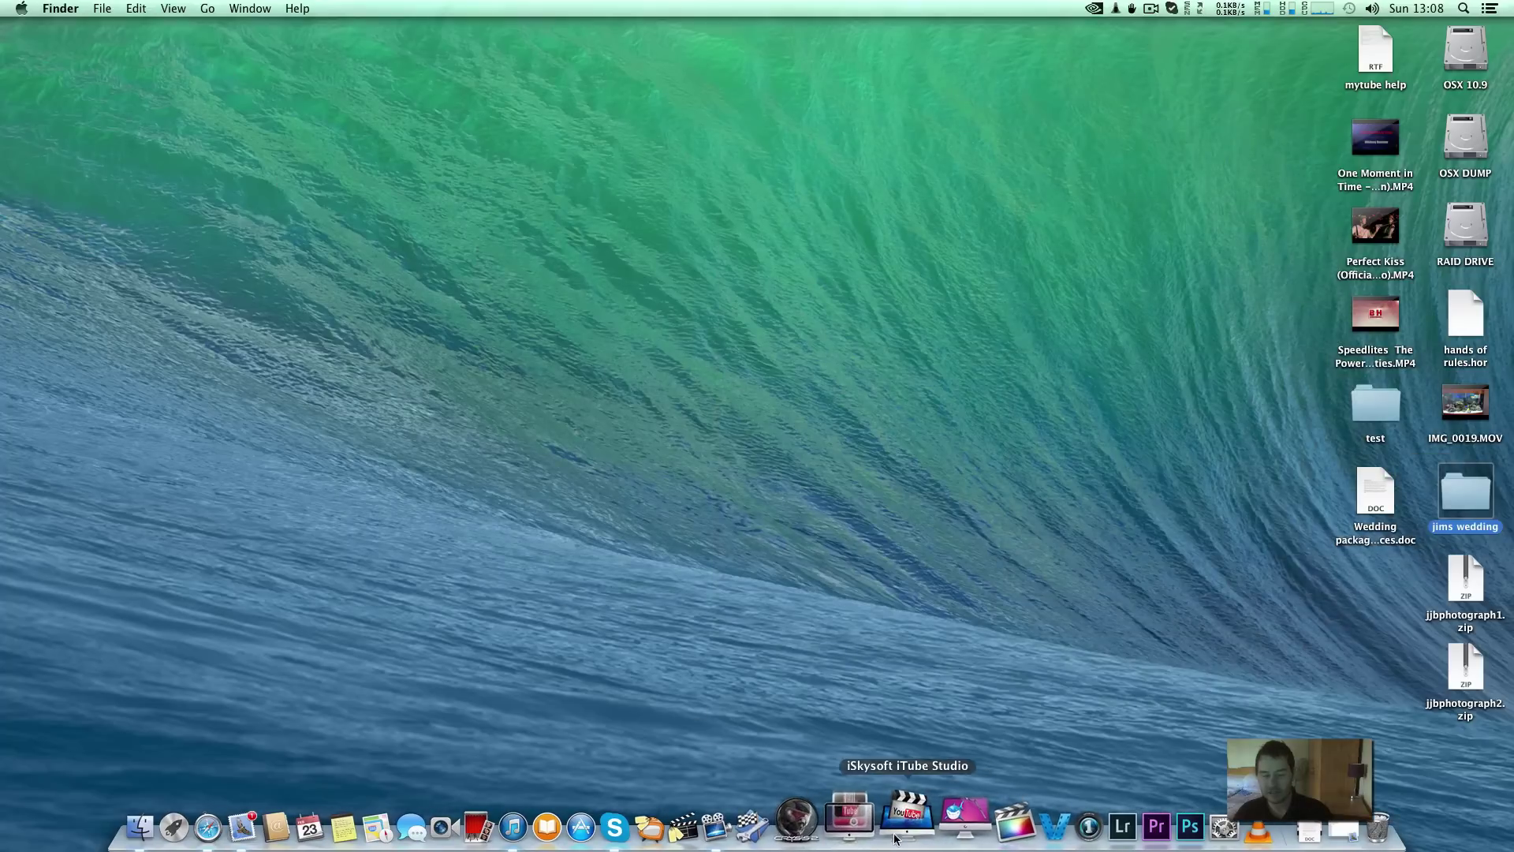
- Relaunch Lightroom and remove the web images folder from test.lrcat, leaving 0 photos
click(1073, 793)
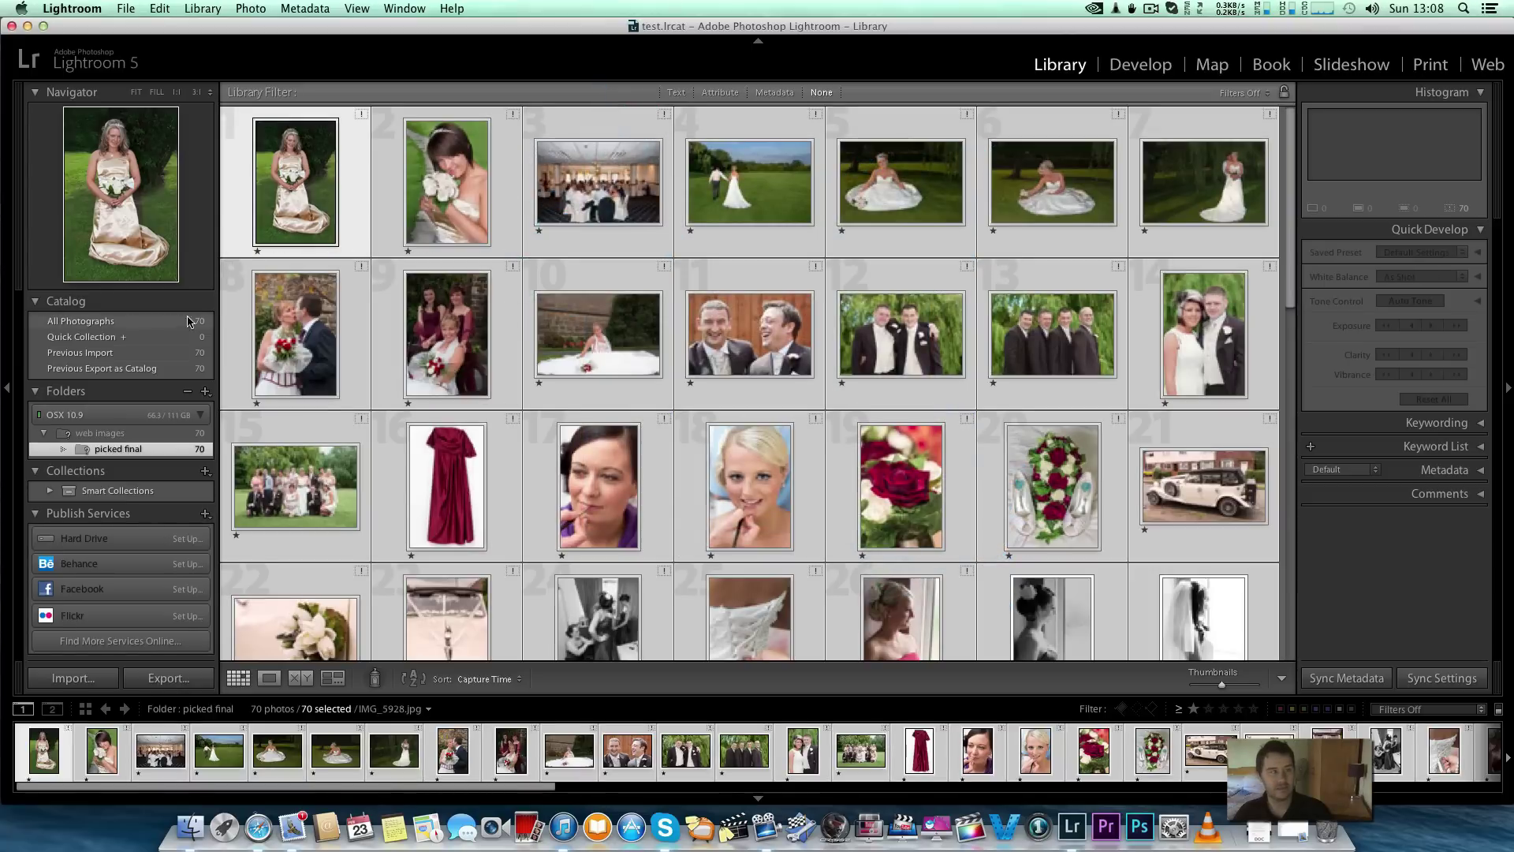
right_click(113, 438)
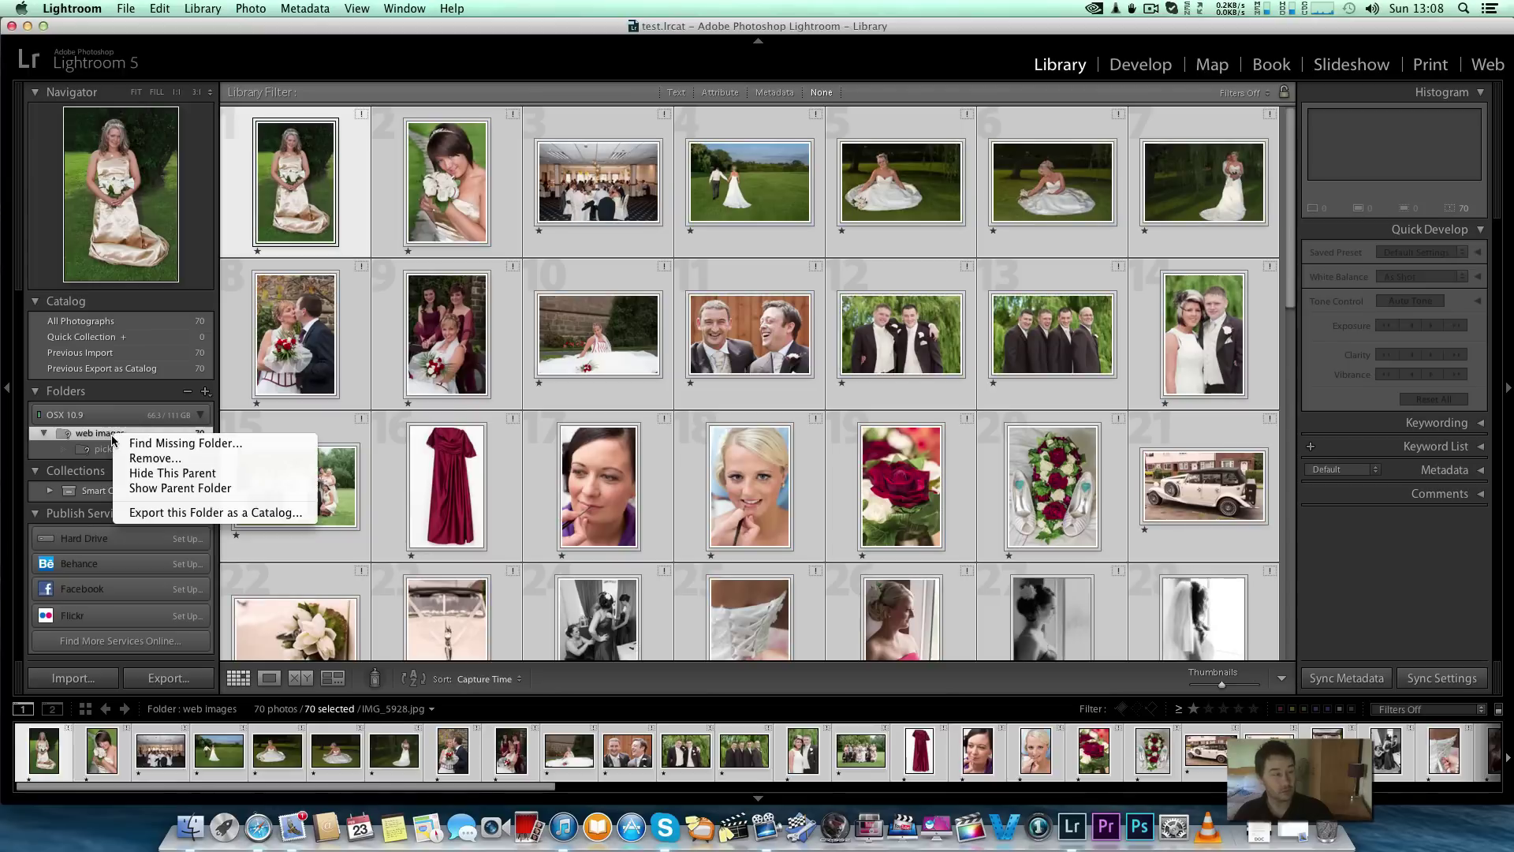
click(156, 458)
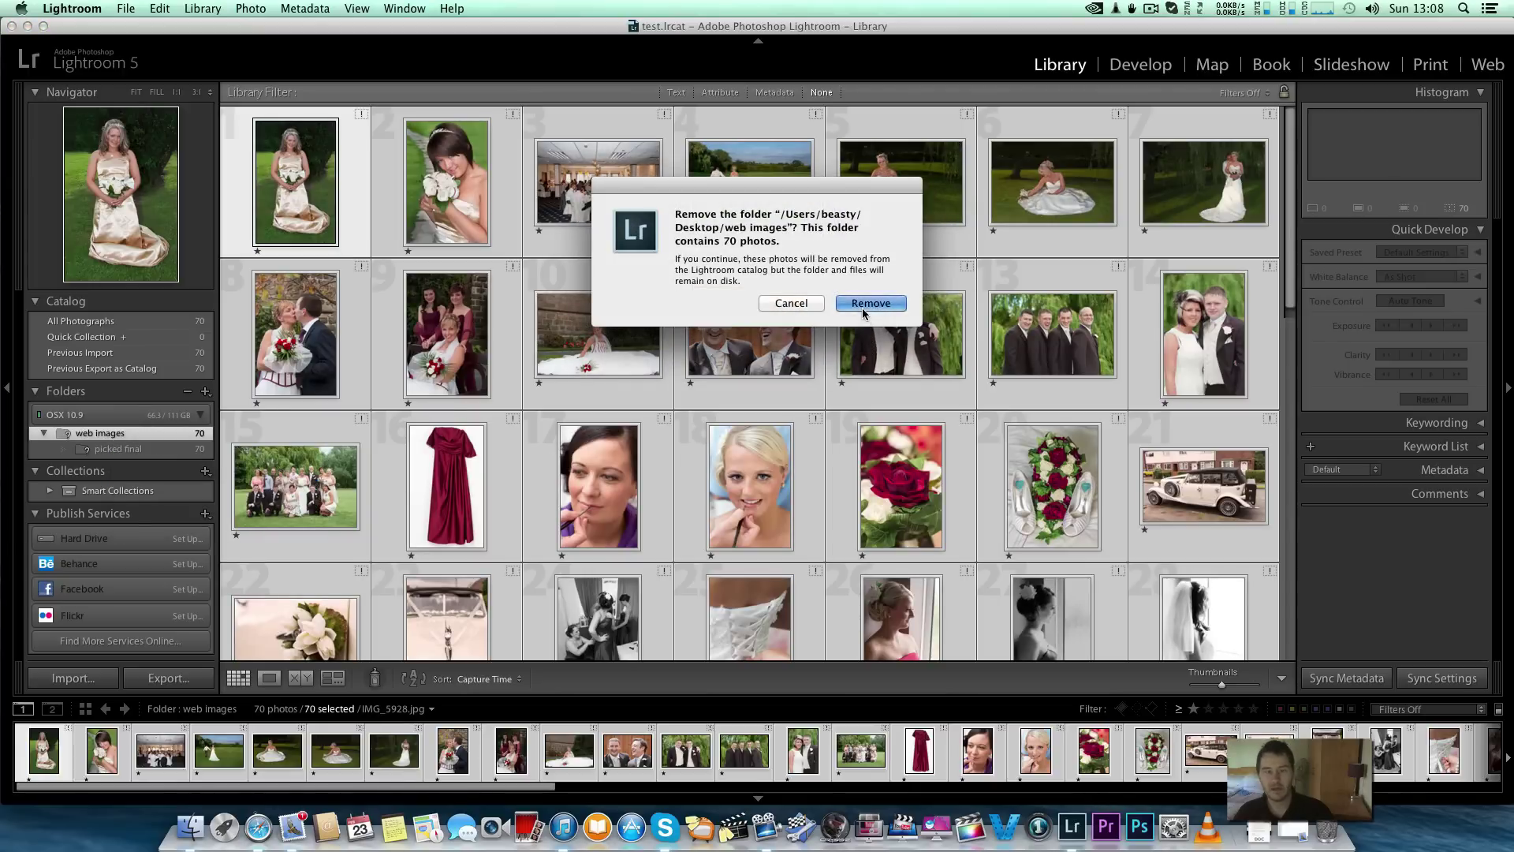
click(863, 308)
click(128, 10)
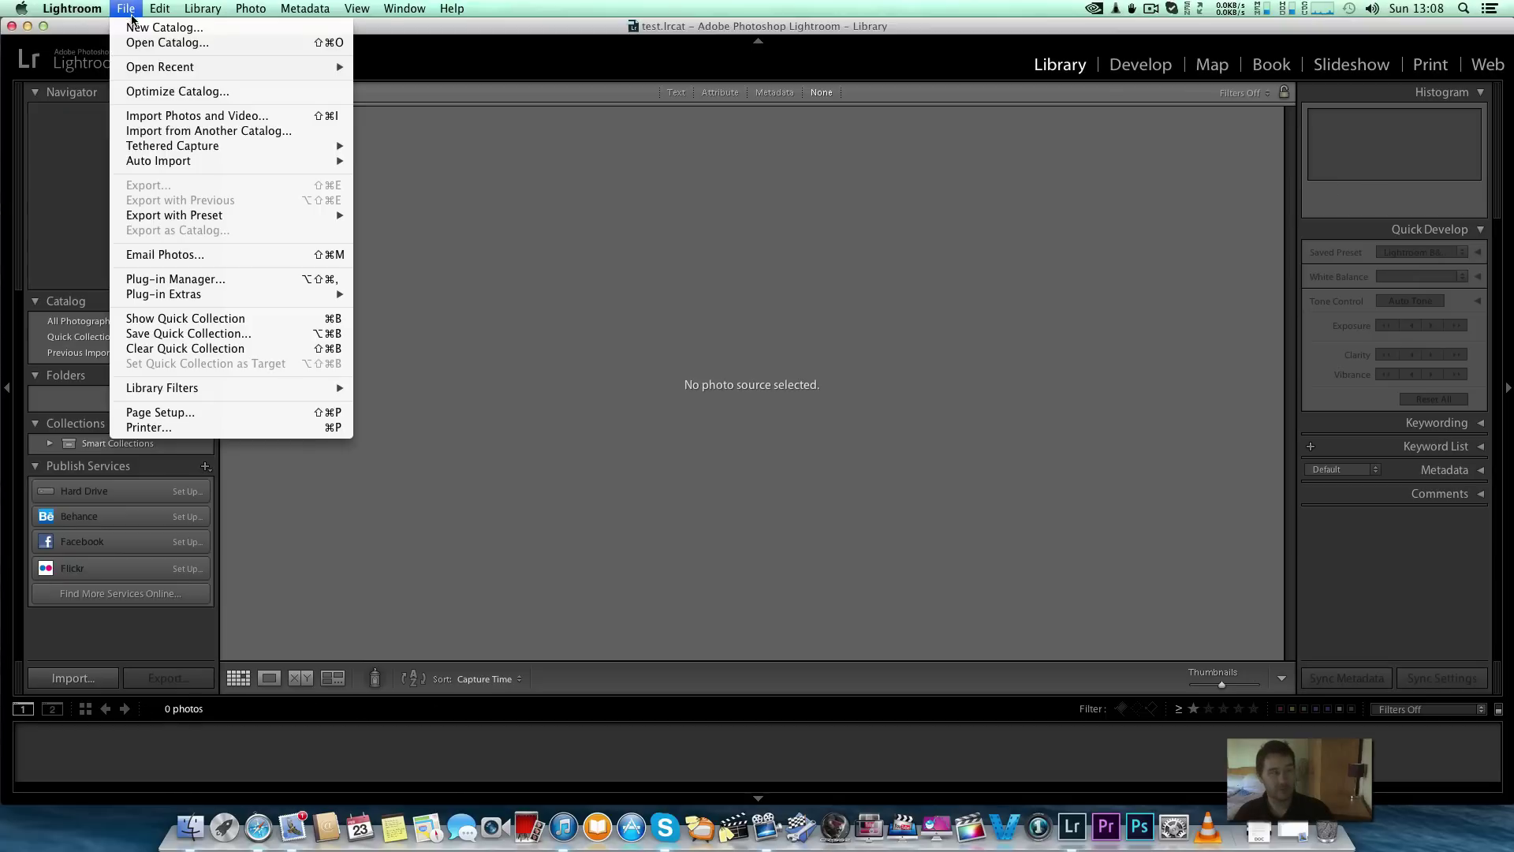
- Open final 2014.lrcat from jims wedding > picked final > final 2014
click(161, 42)
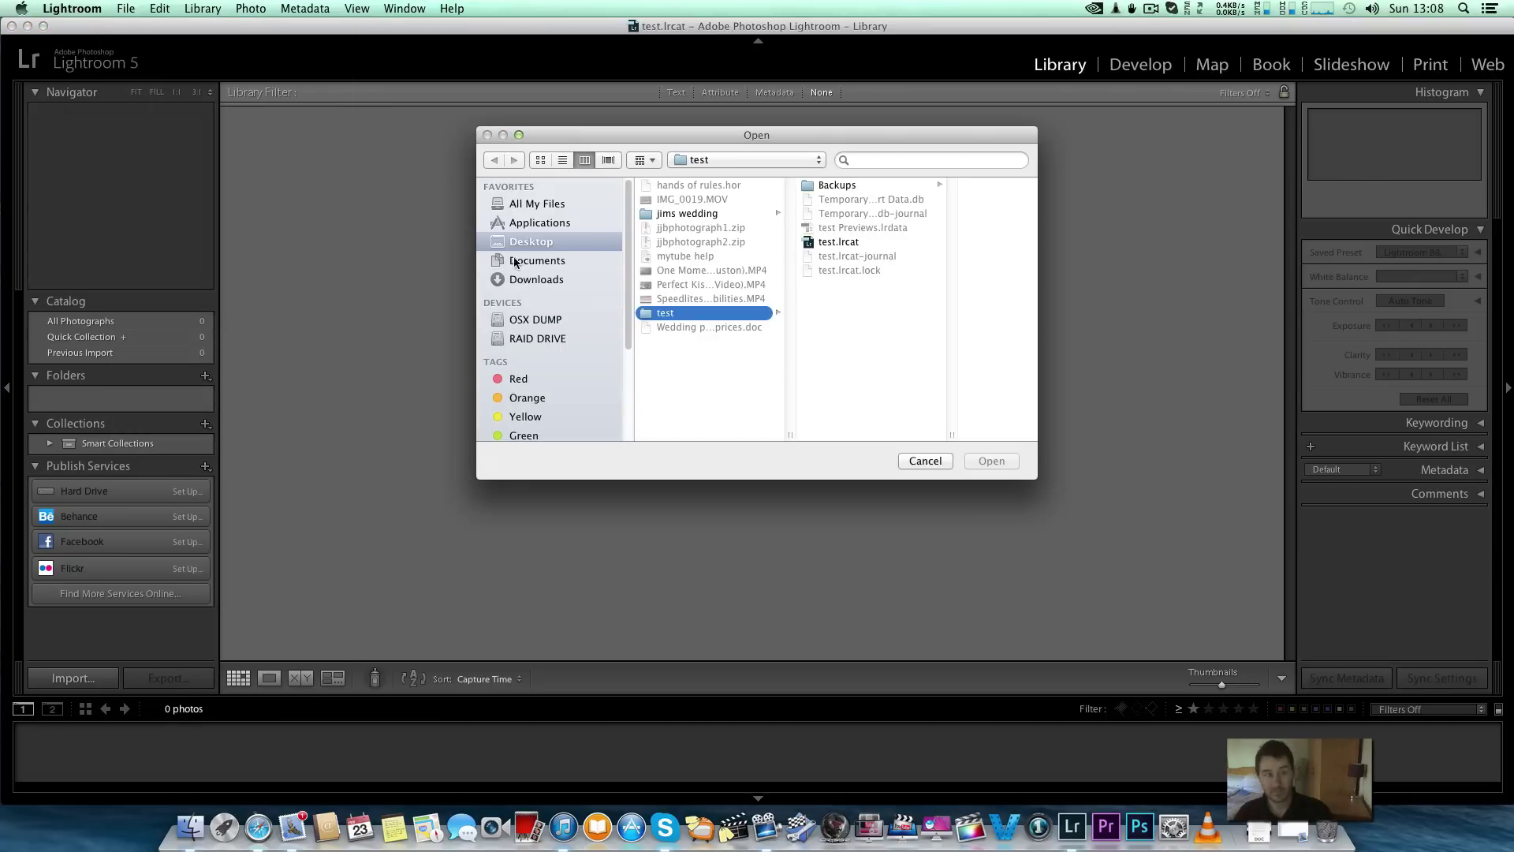
click(705, 214)
click(830, 186)
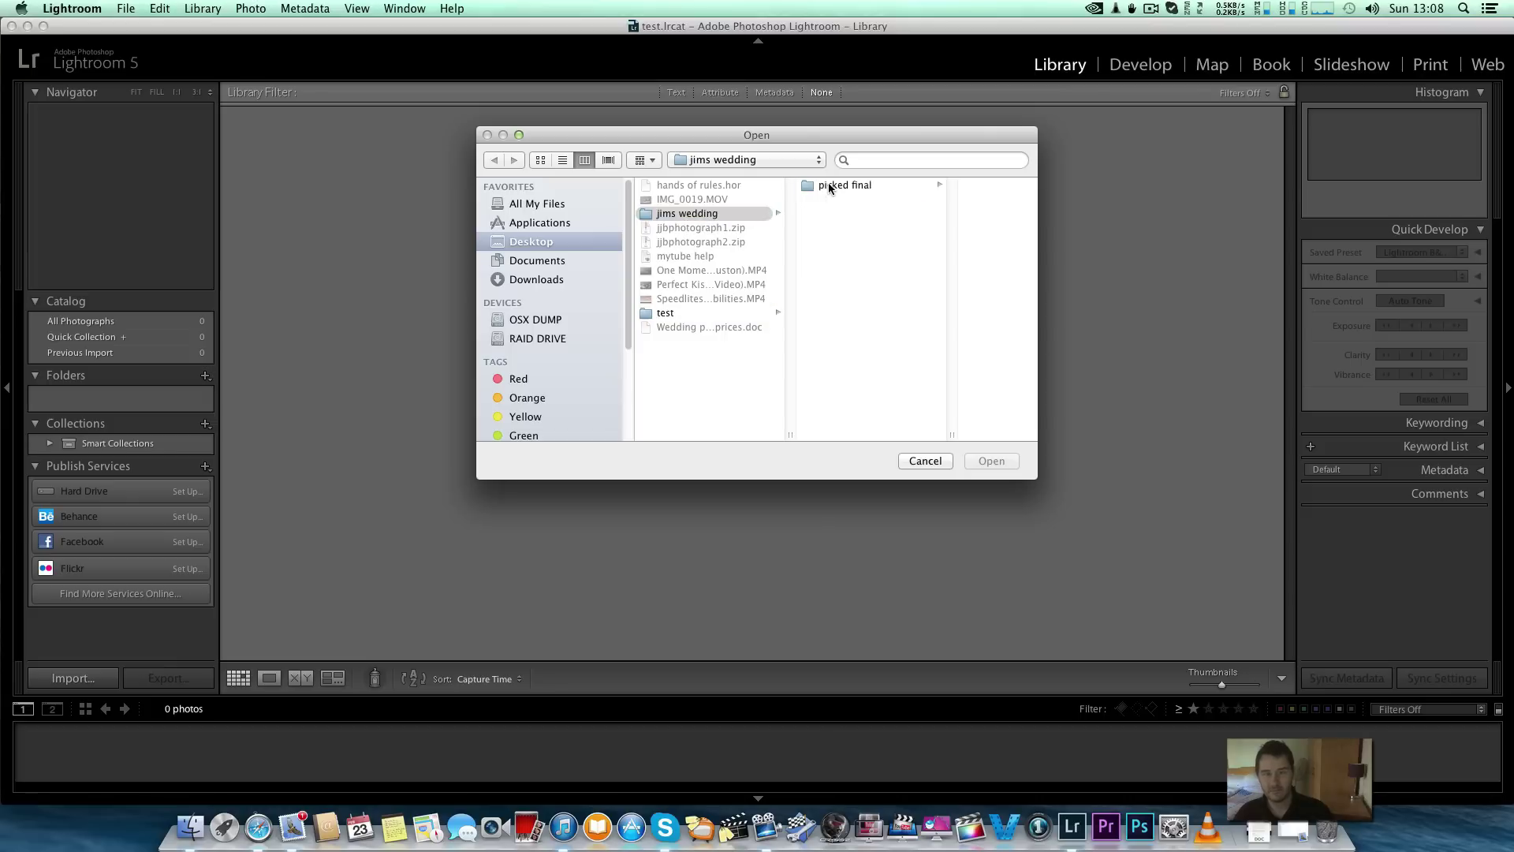
click(911, 186)
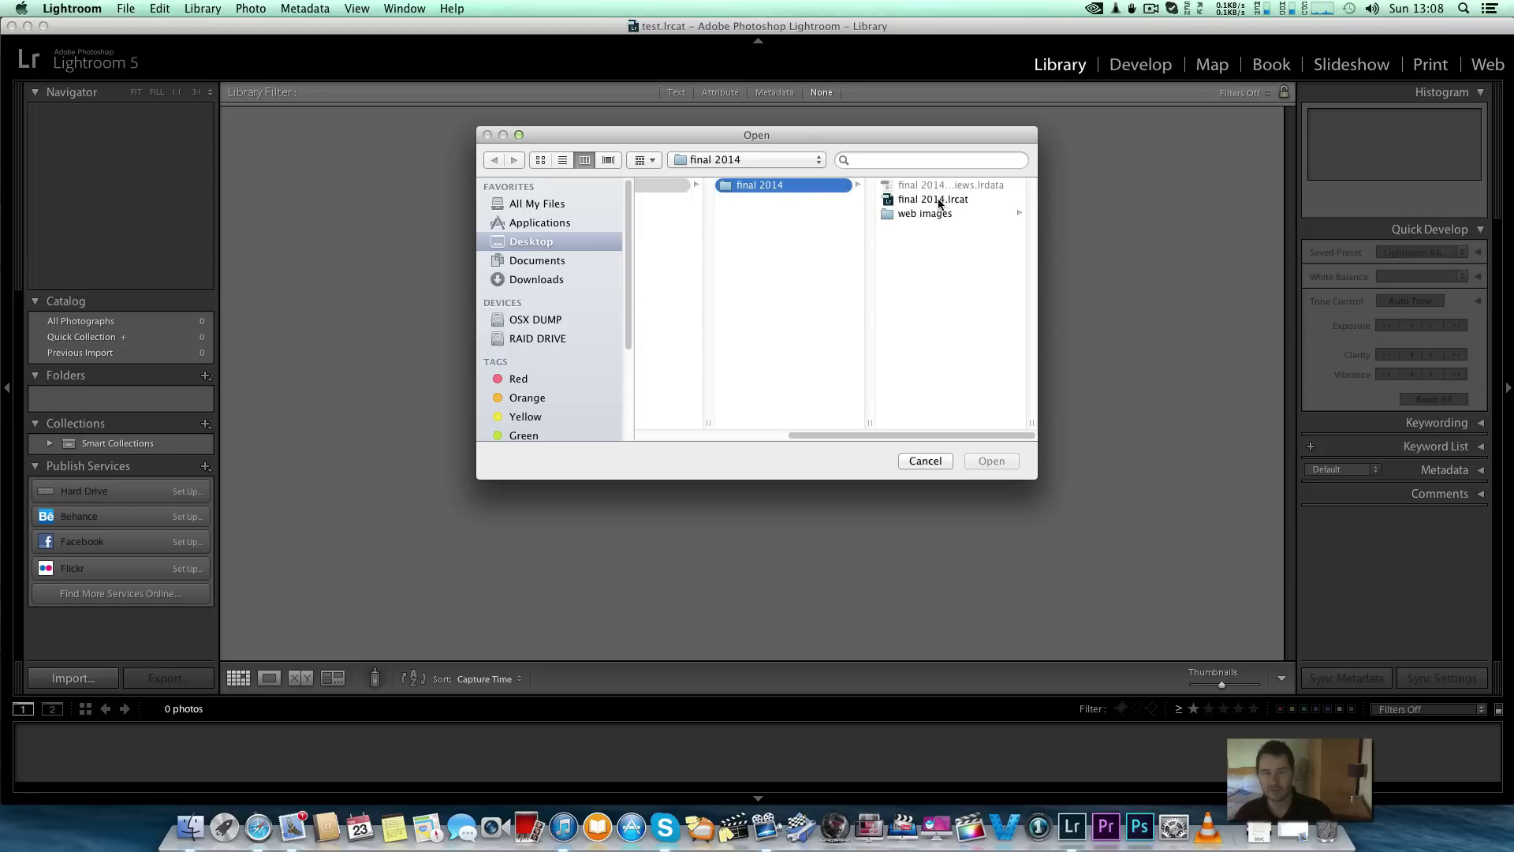
click(940, 201)
click(987, 460)
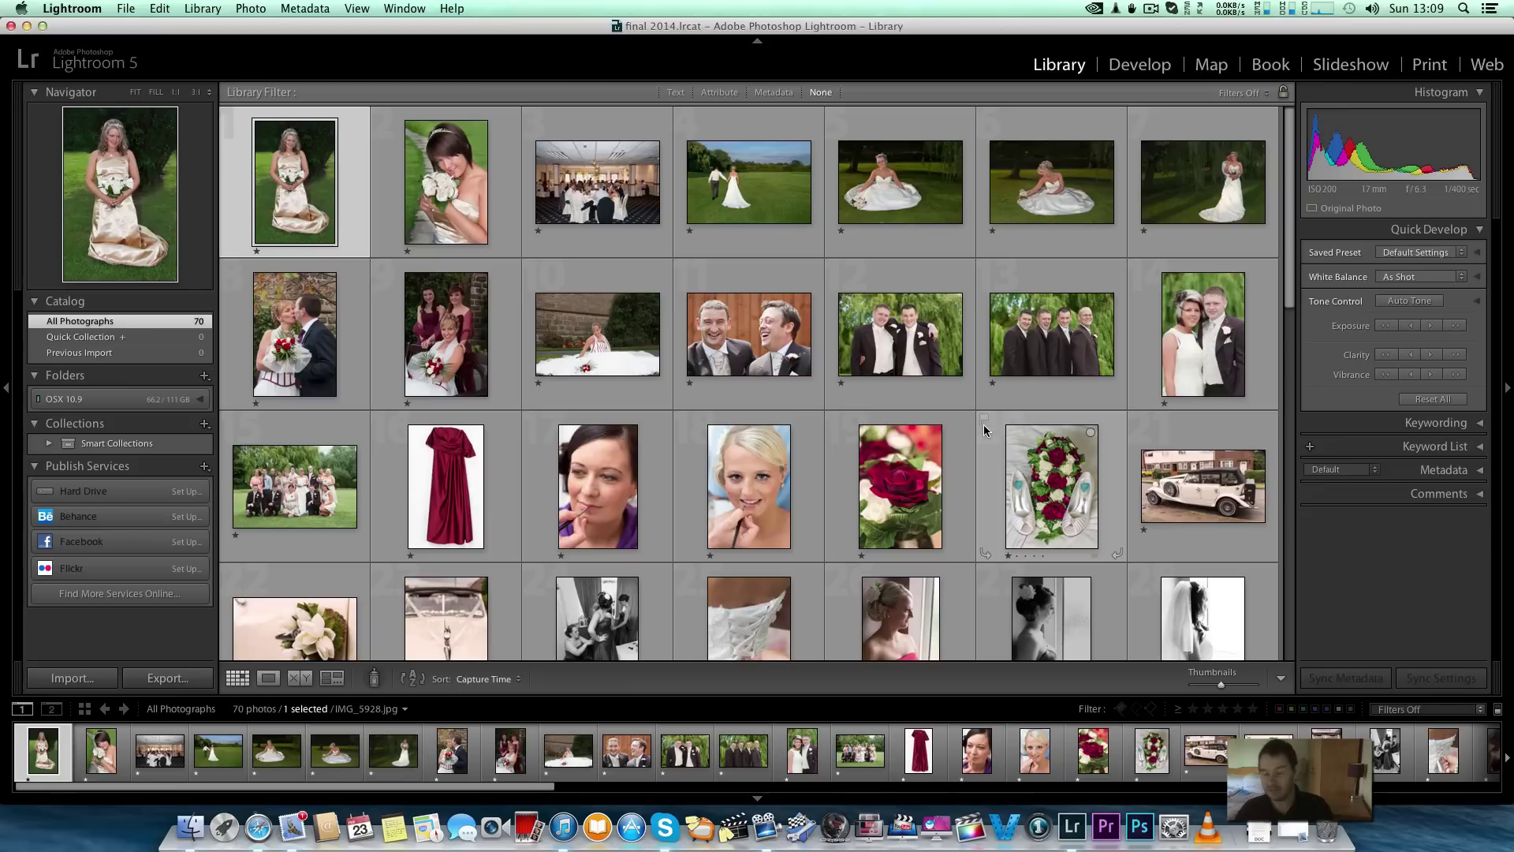
- Apply the Unrated filter preset, then switch to Rated to show all 70 photos
click(1425, 709)
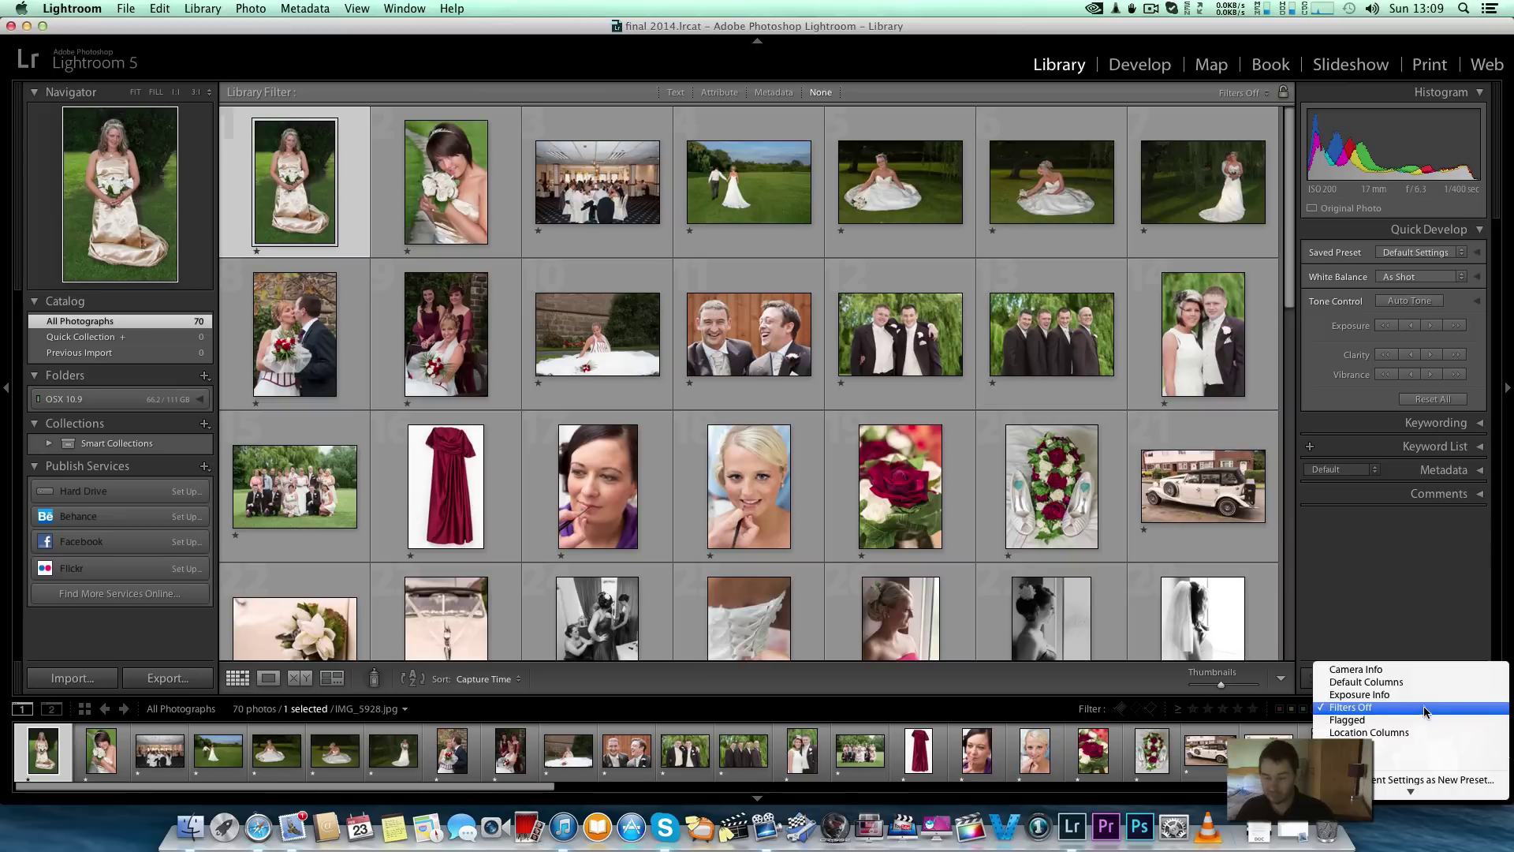
click(1416, 757)
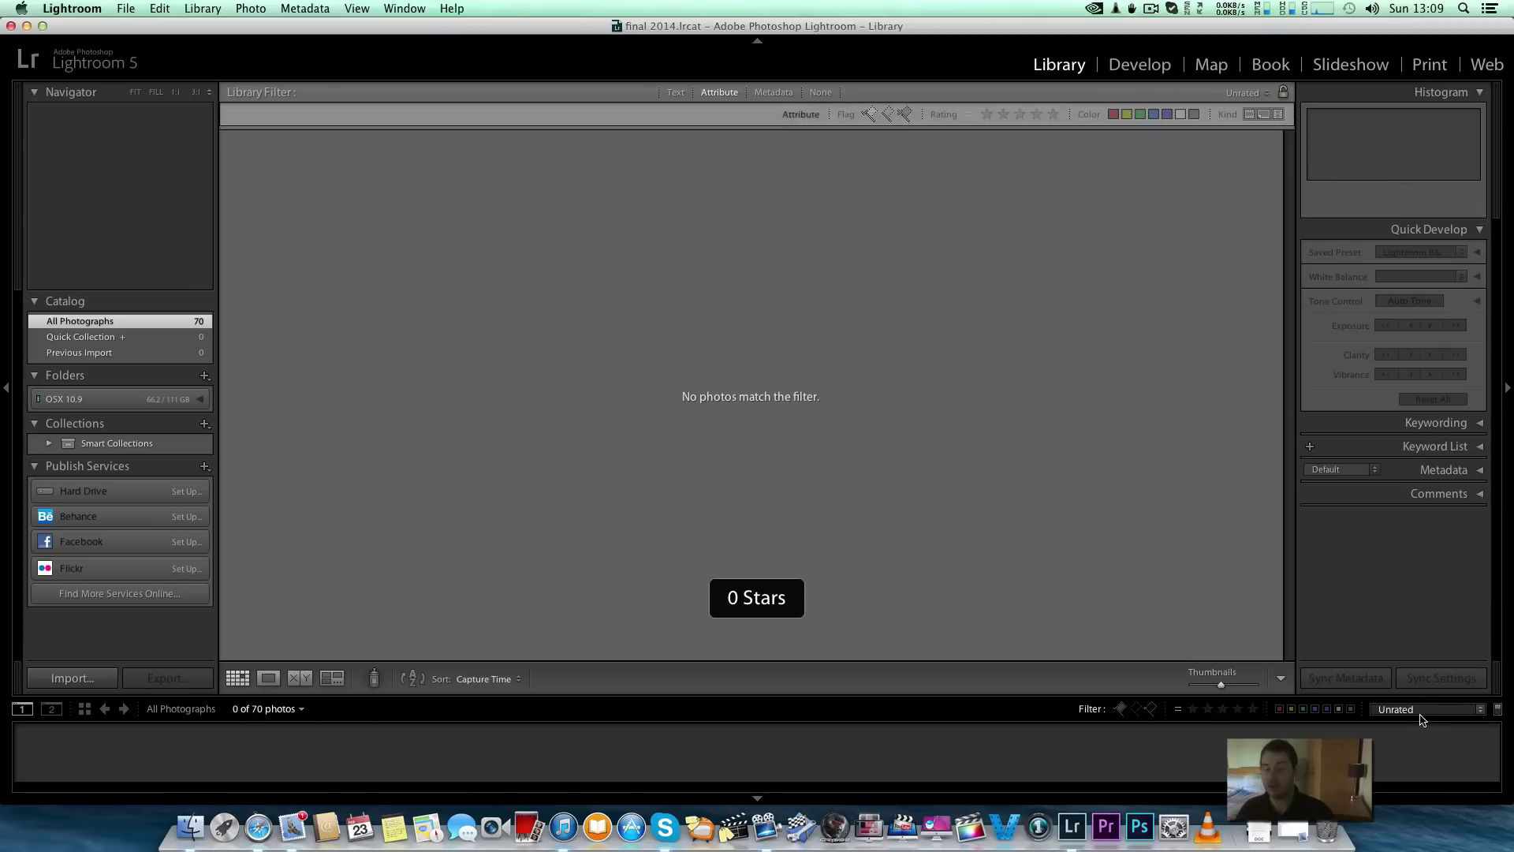
click(1421, 713)
click(1412, 695)
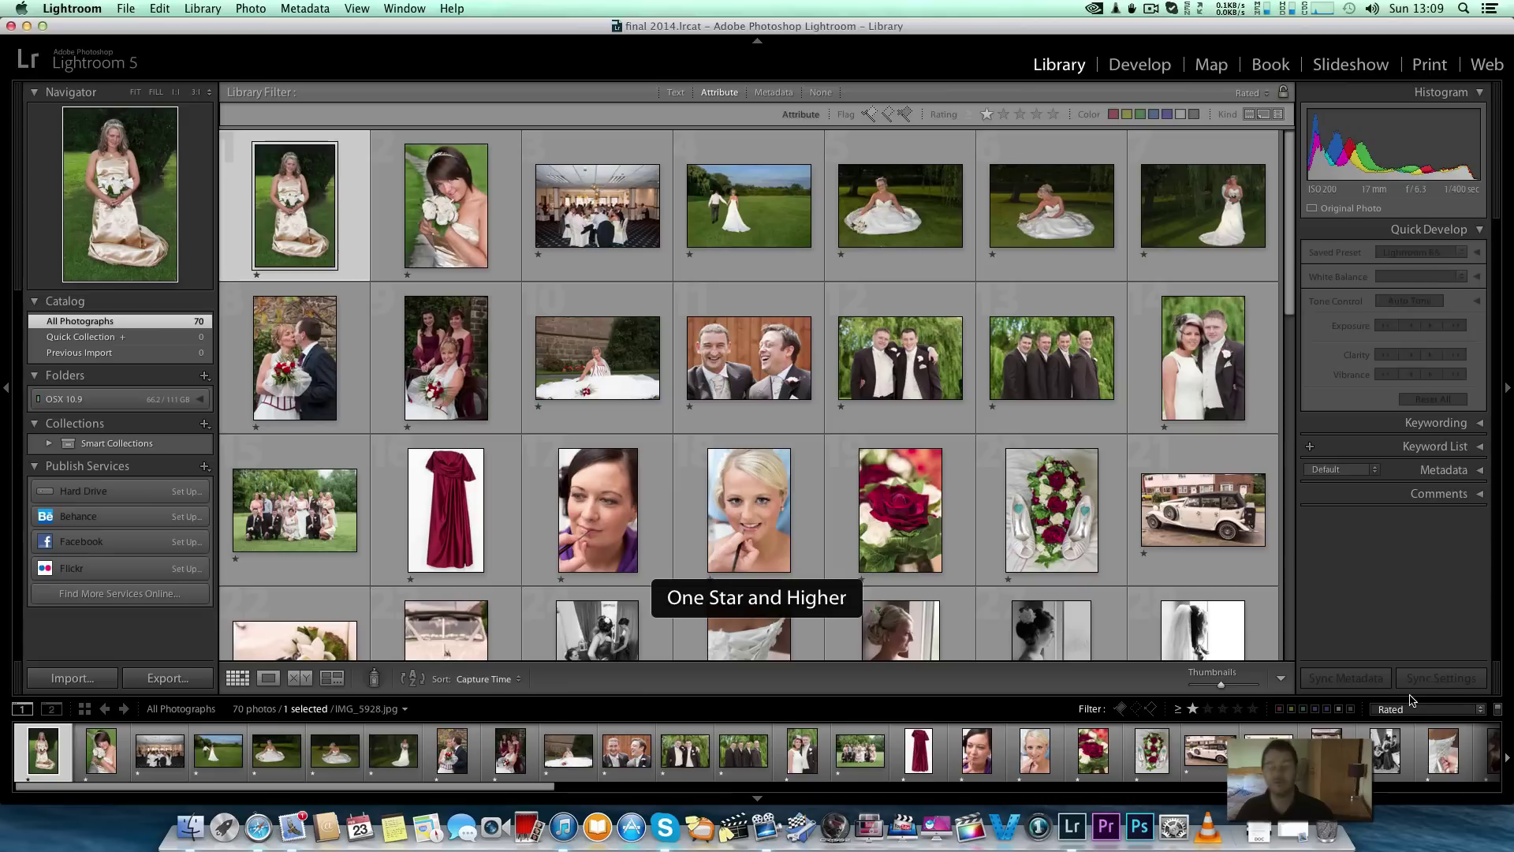